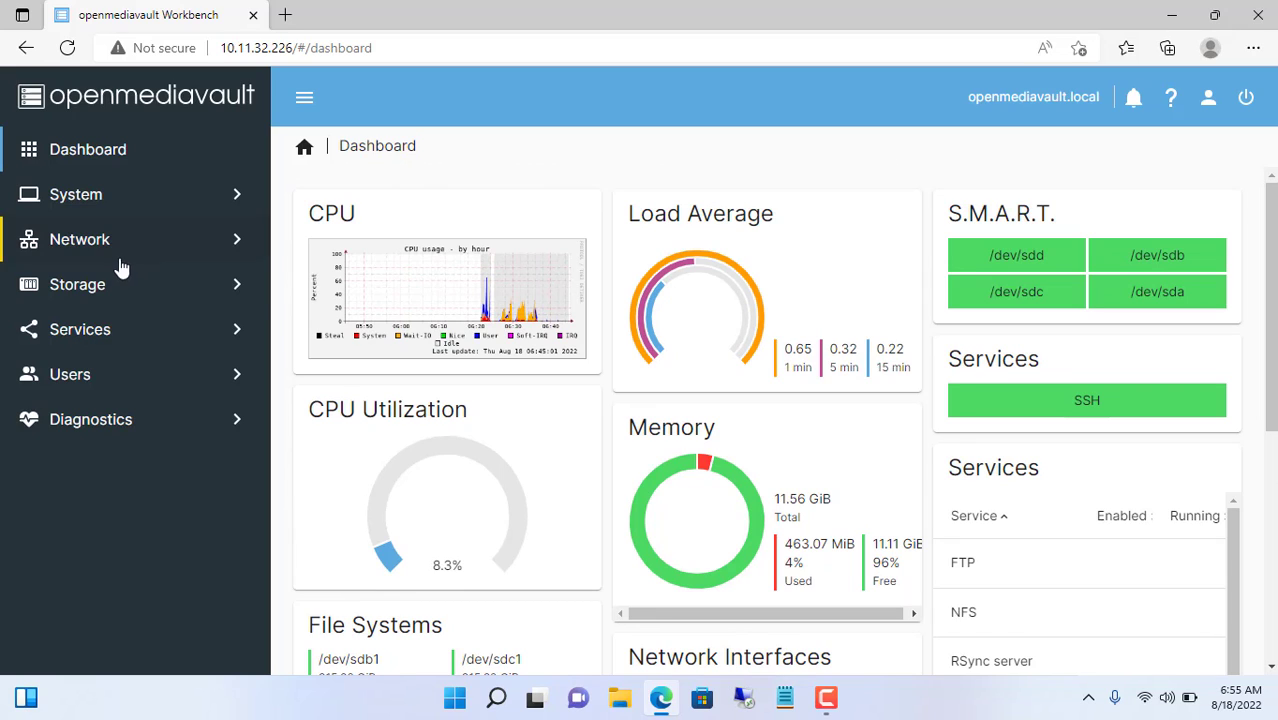
- Check the physical disks under Storage, then view the data1, data2 and data3 EXT4 file systems
click(78, 284)
click(116, 338)
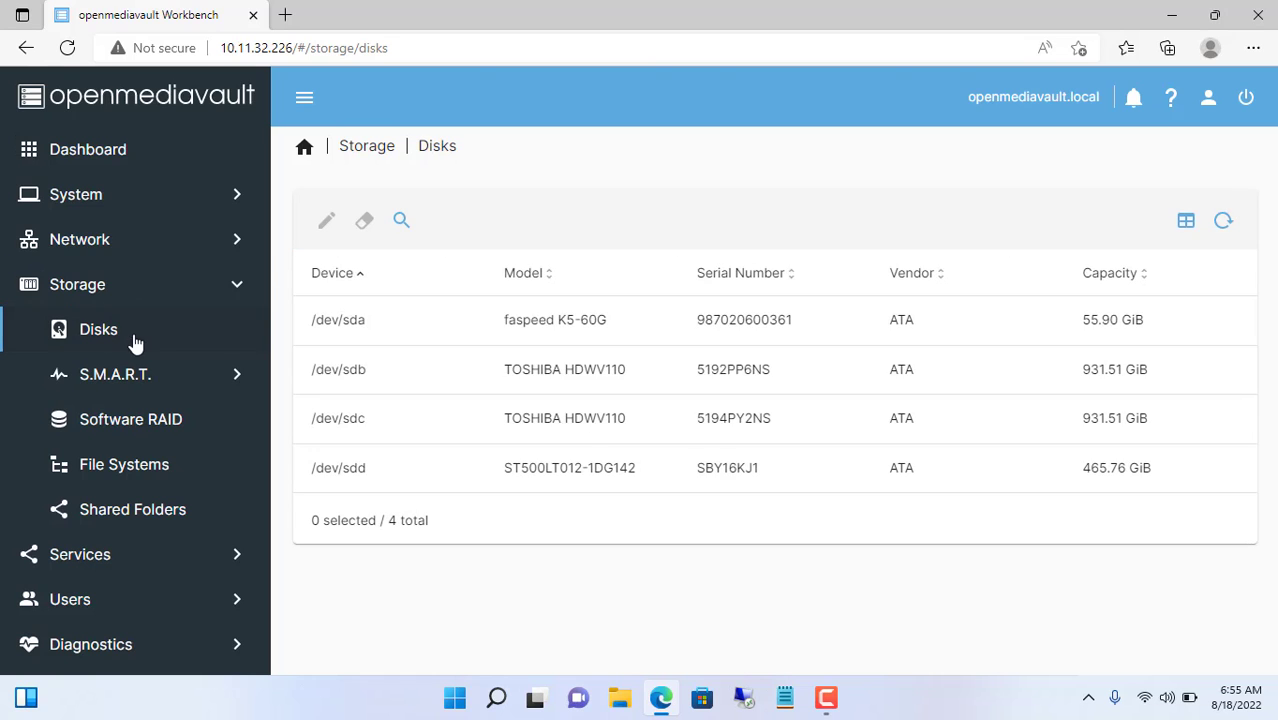
click(417, 466)
click(150, 478)
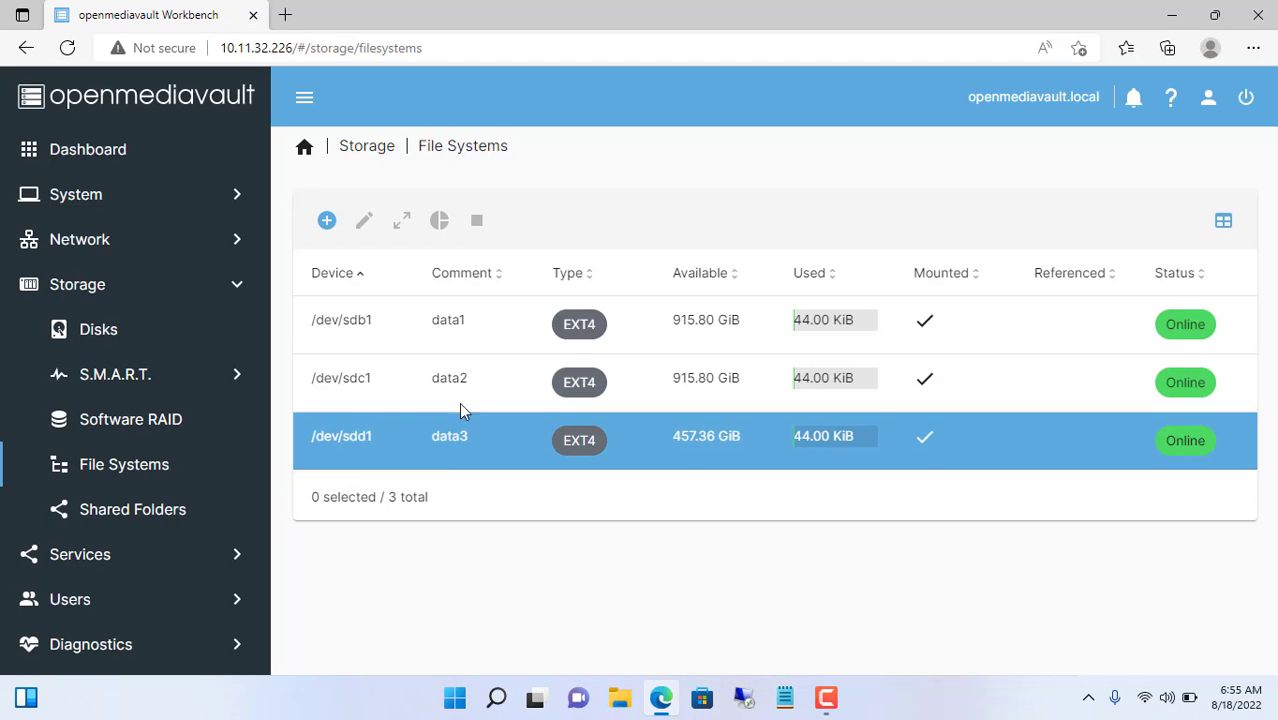
- Open the Install Nextcloud on OMV.txt checklist maximized and select its OMV-Extras wget command
click(1172, 17)
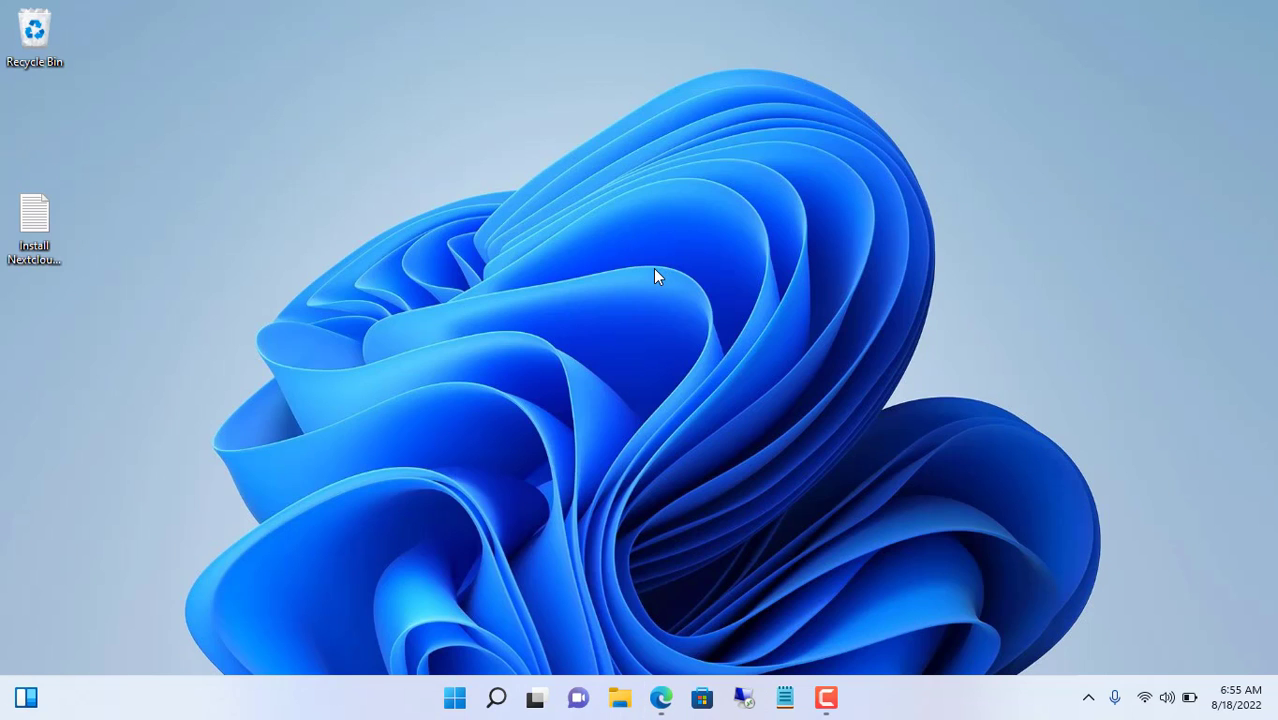
double_click(30, 262)
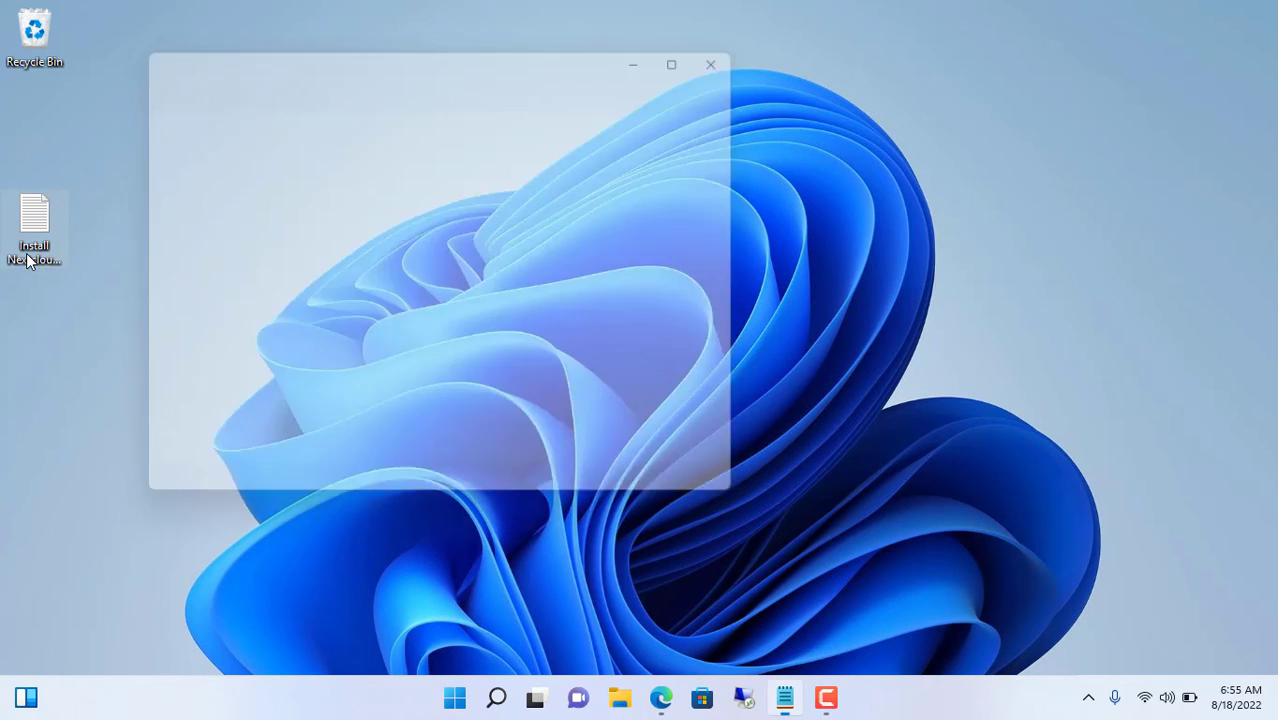
click(700, 50)
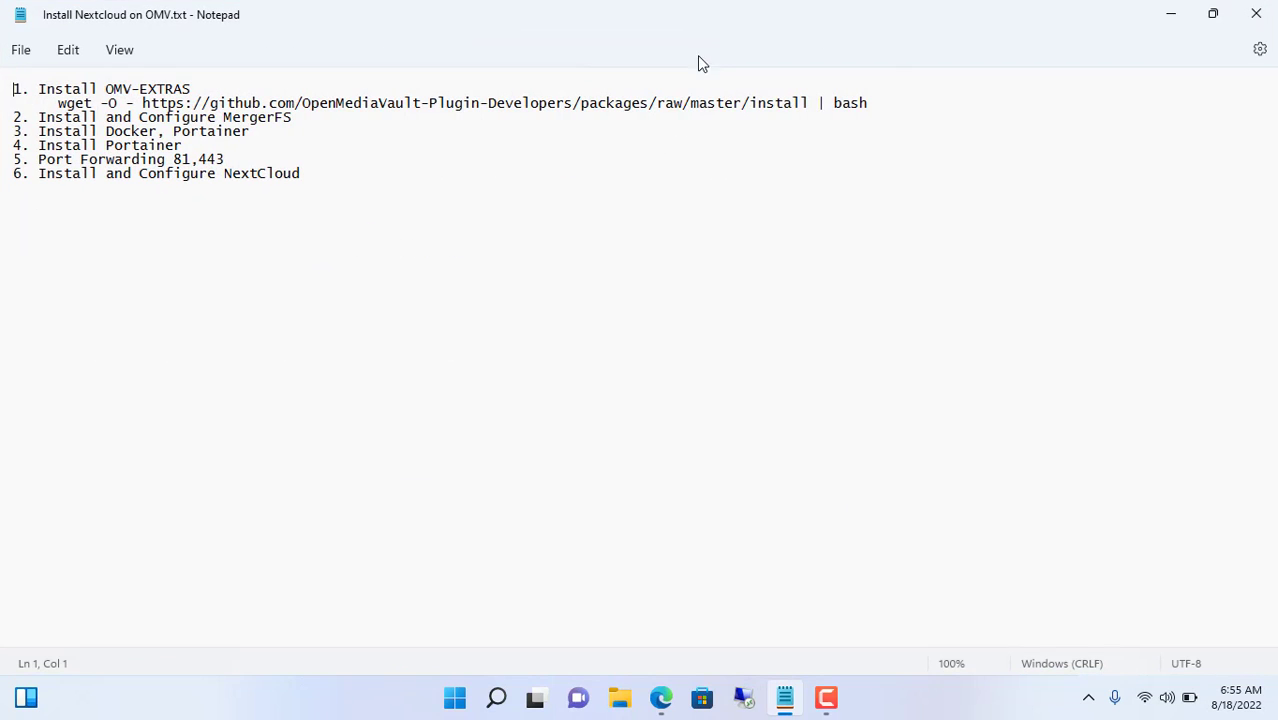
drag(377, 171, 3, 86)
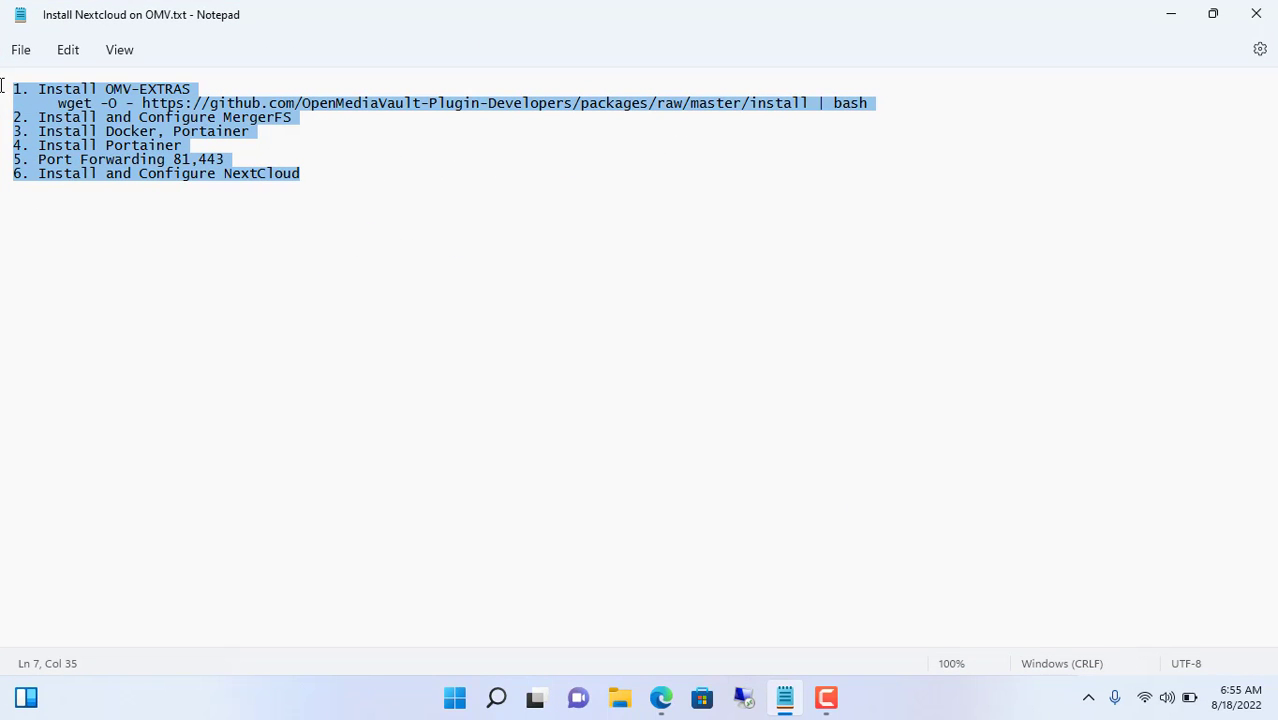
click(881, 105)
drag(873, 106, 12, 57)
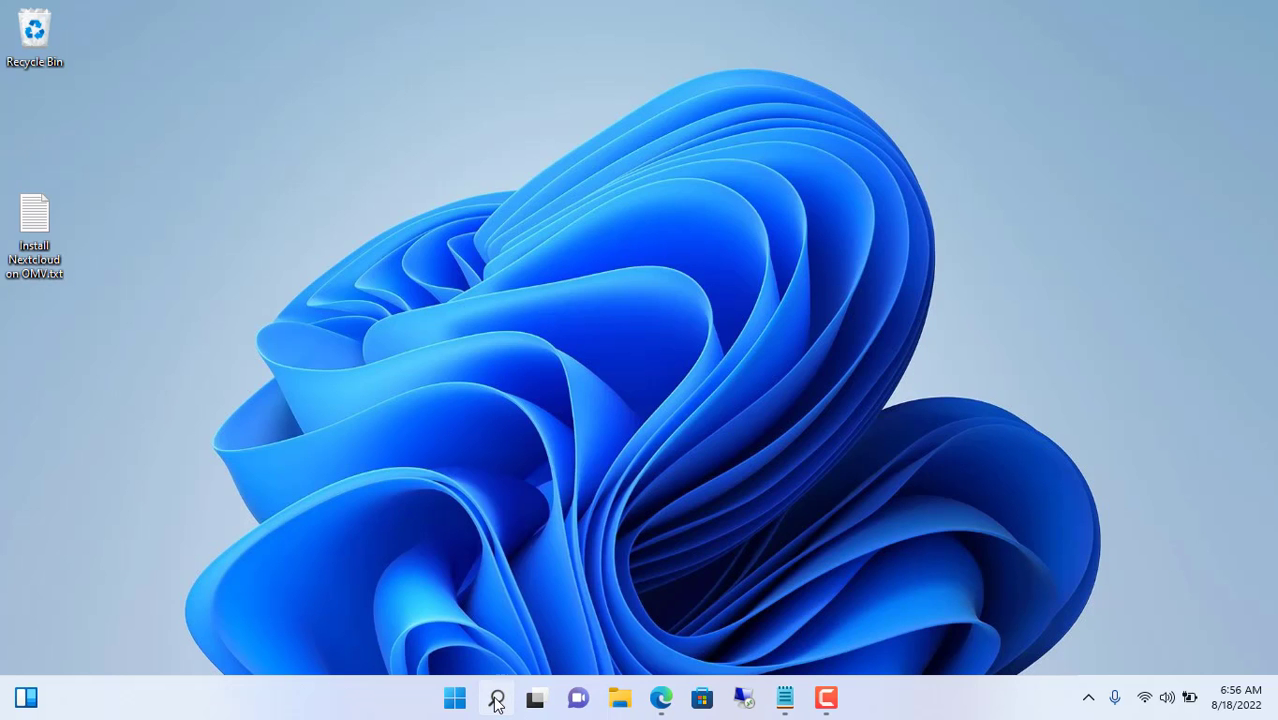
click(497, 700)
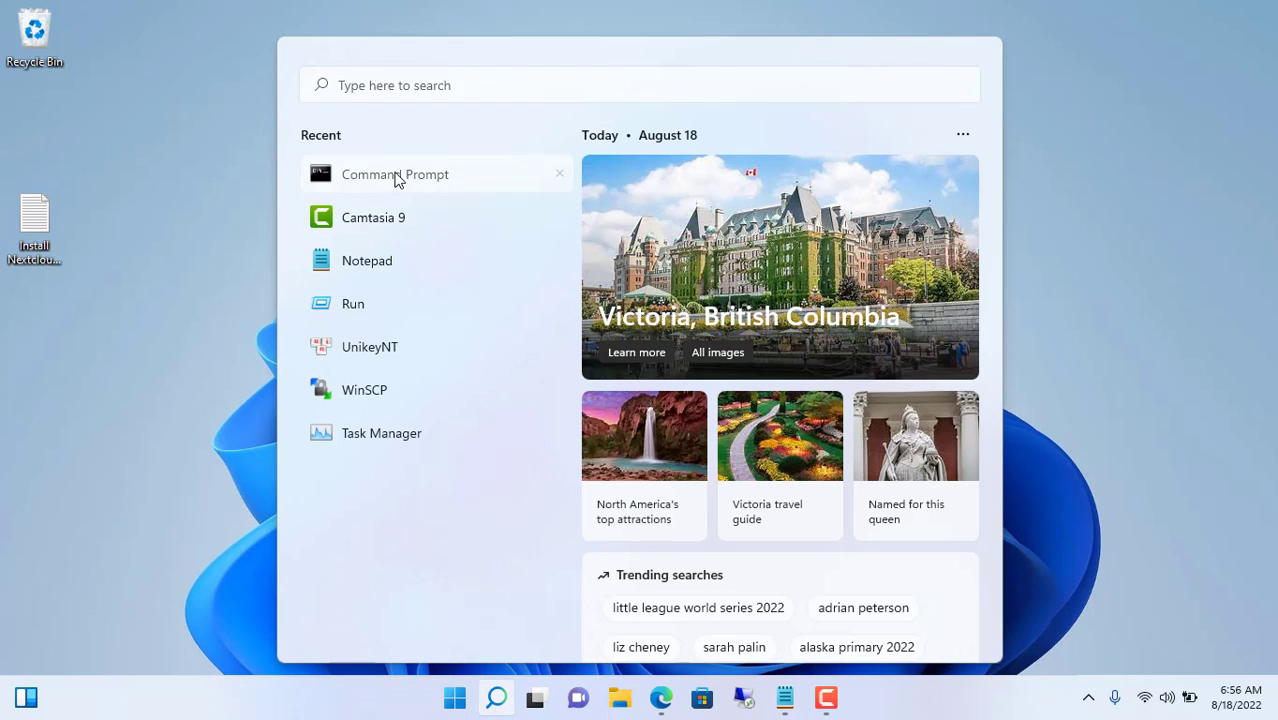
click(397, 176)
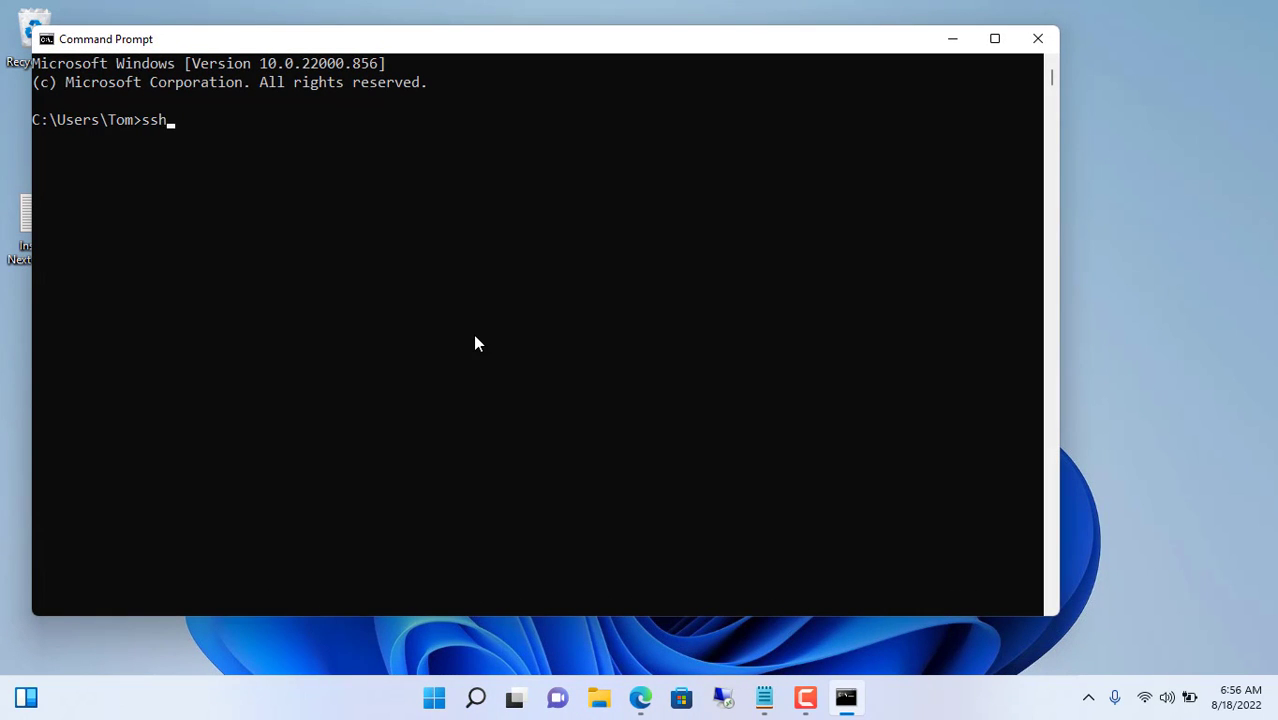
text(ssh root@10.11.32)
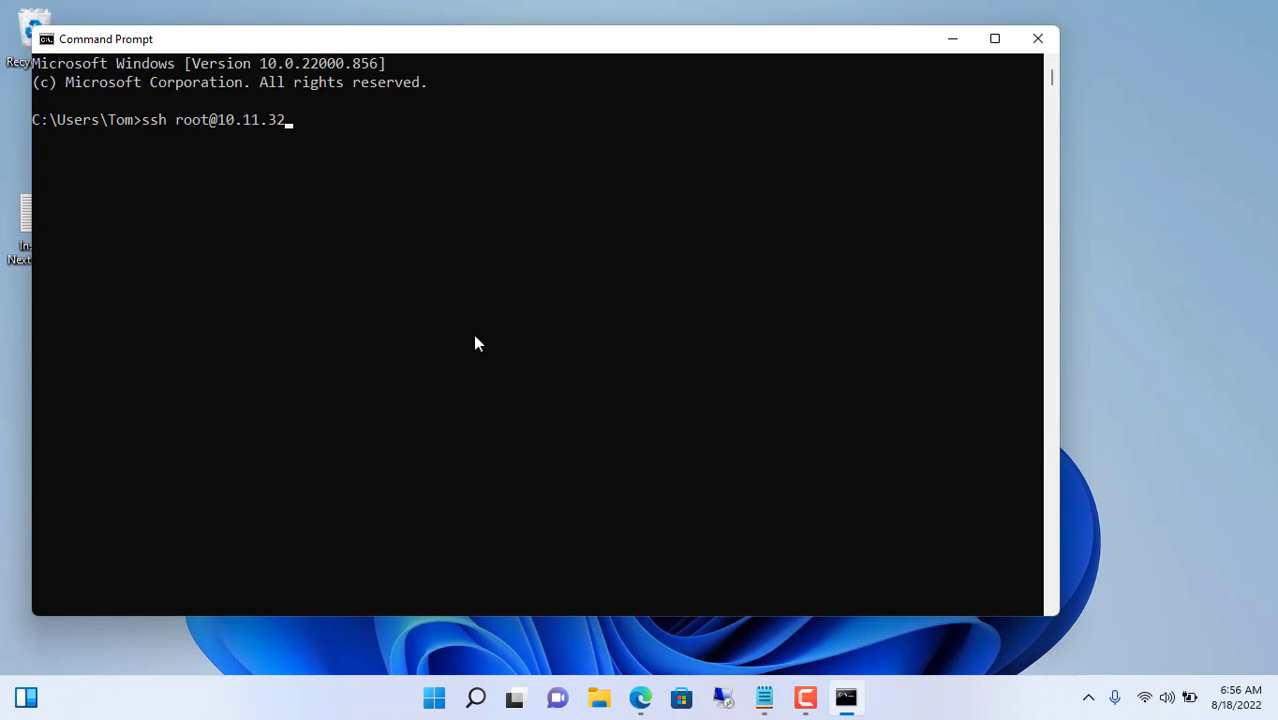
text(.226)
key(Return)
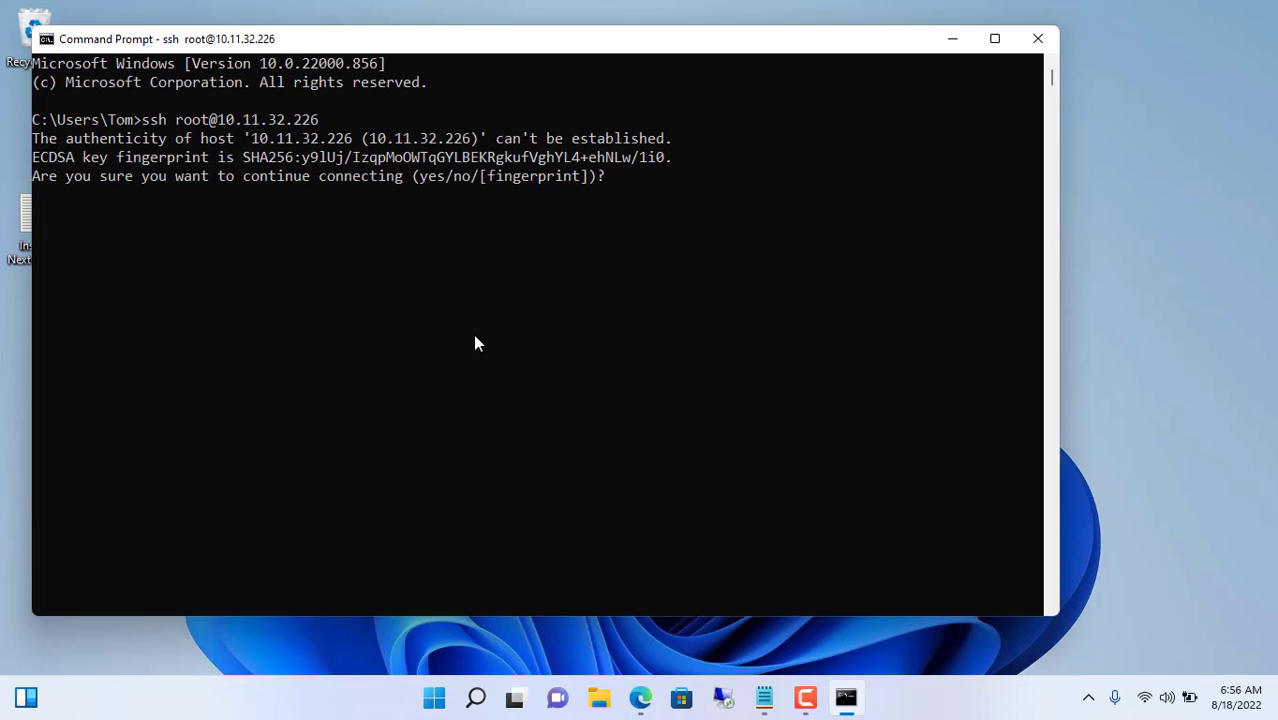
text(yes)
key(Return)
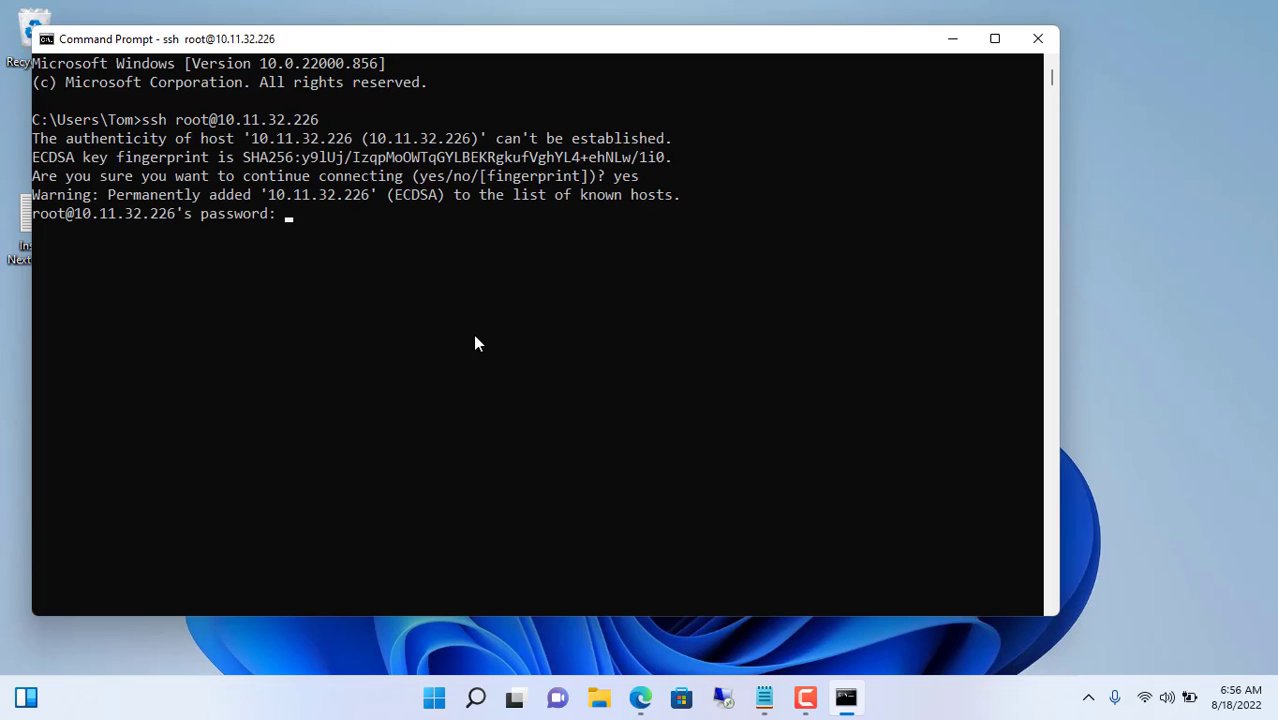
key(Return)
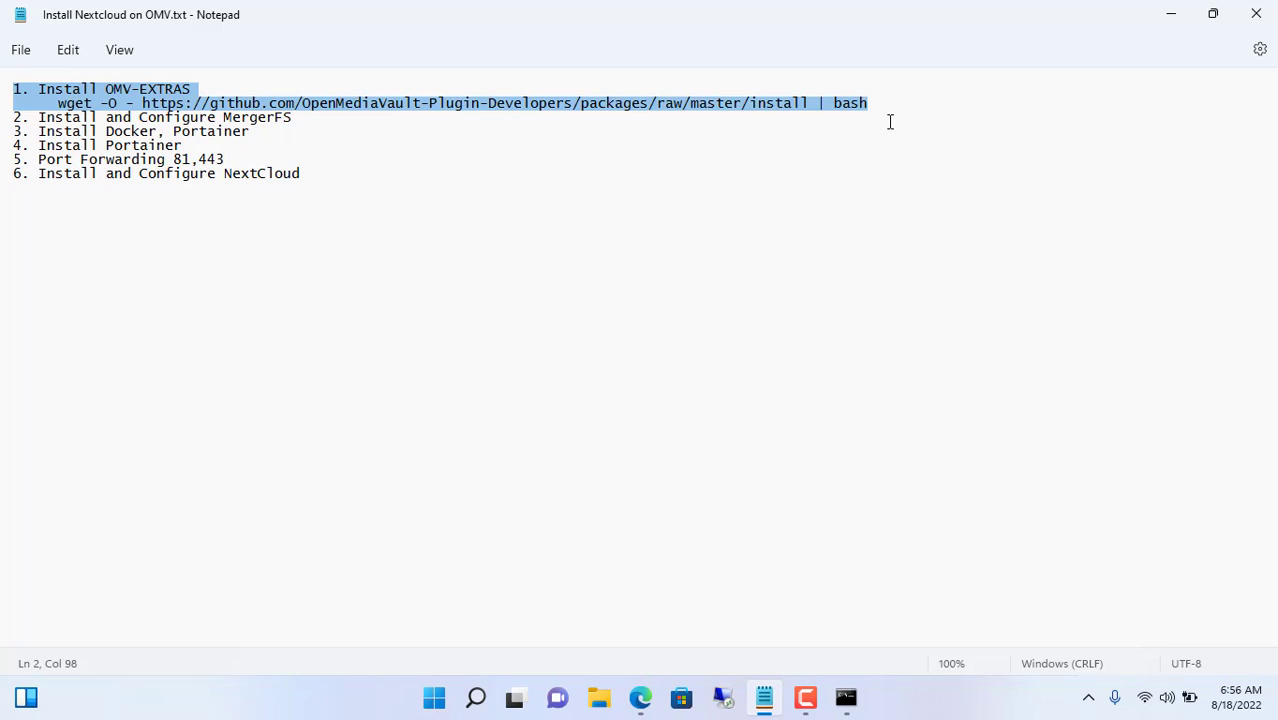
- Copy the OMV-Extras wget command from Notepad and run it in the SSH session
click(879, 108)
drag(879, 108, 58, 103)
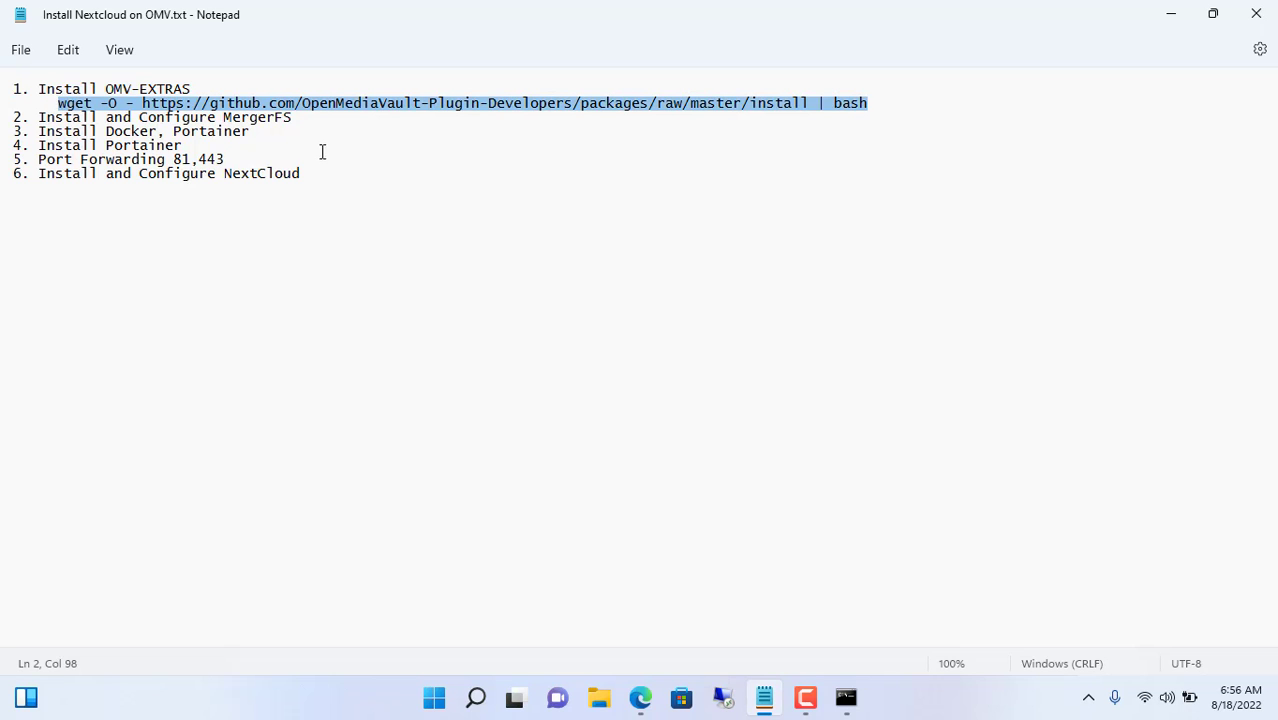
right_click(770, 393)
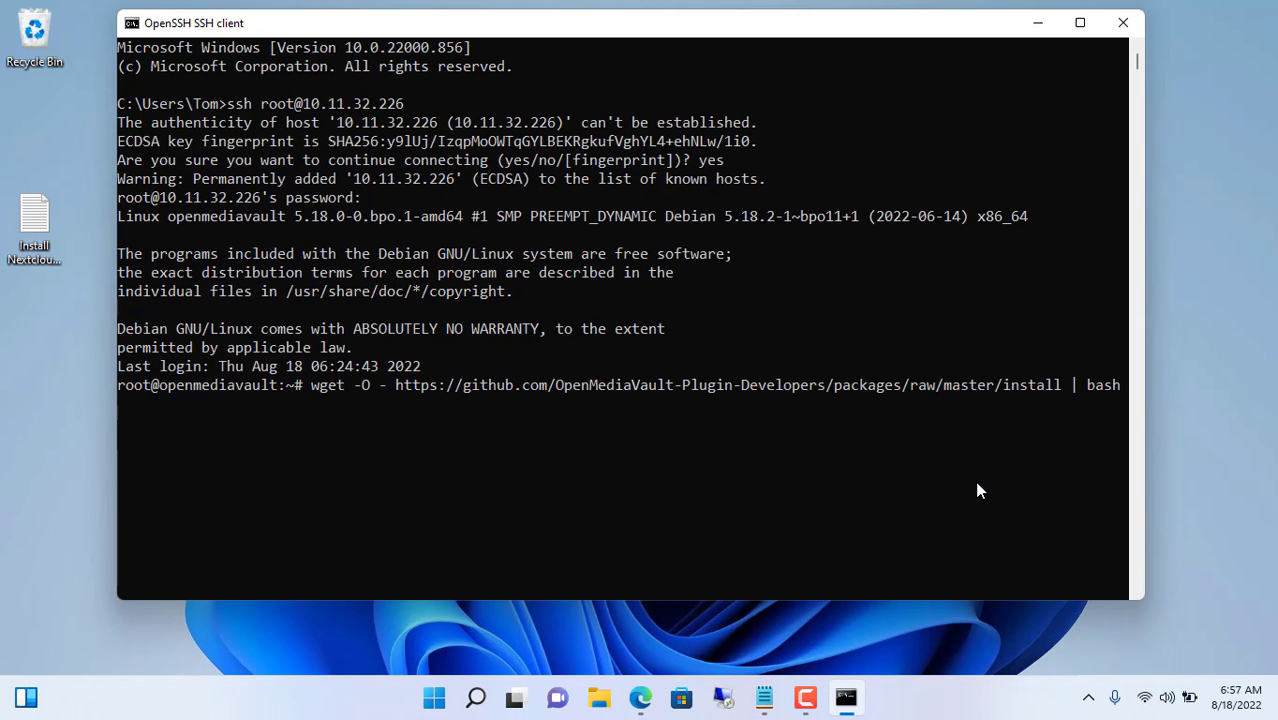
key(Return)
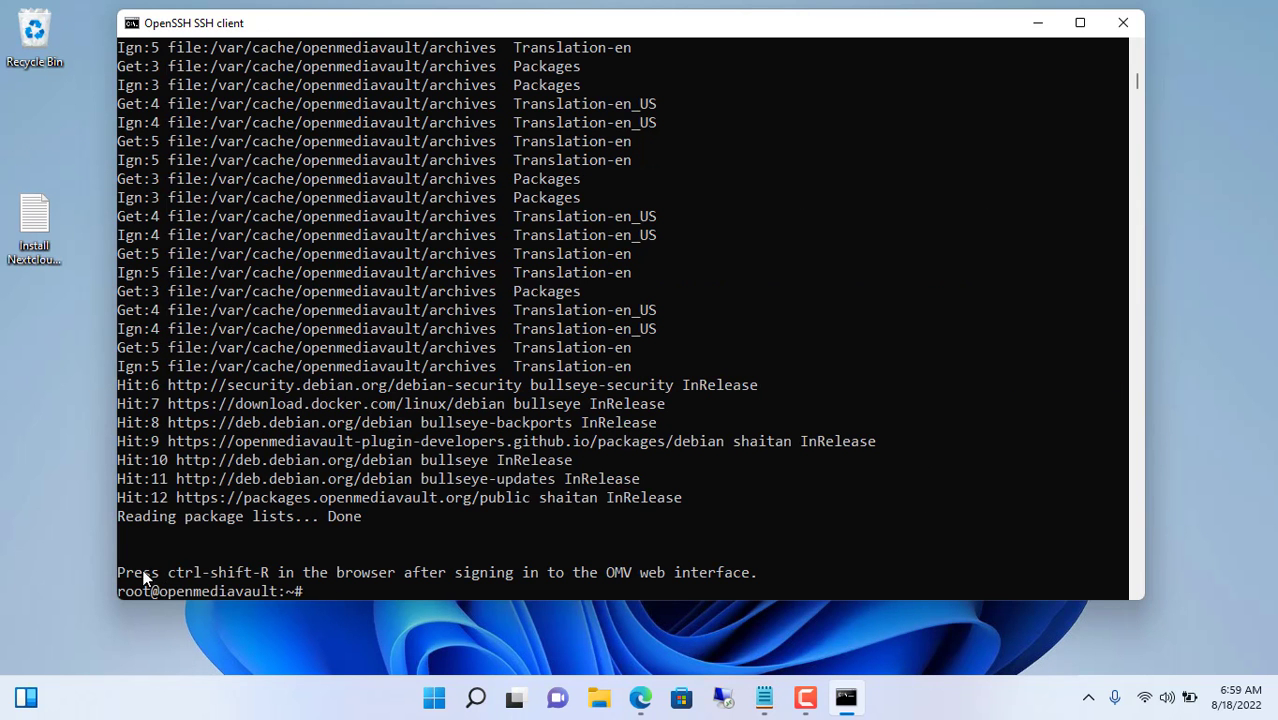
drag(120, 577, 754, 583)
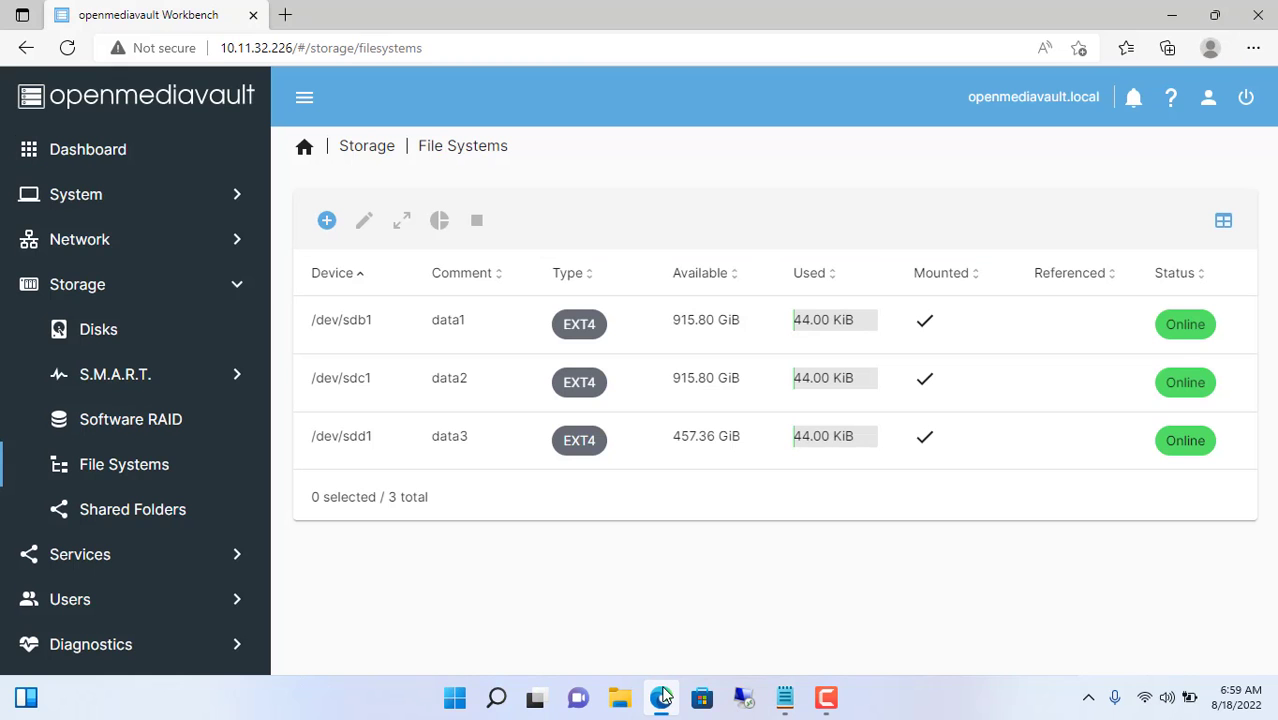
- Reload openmediavault to reveal omv-extras under System, then highlight the MergerFS step in Notepad
click(66, 50)
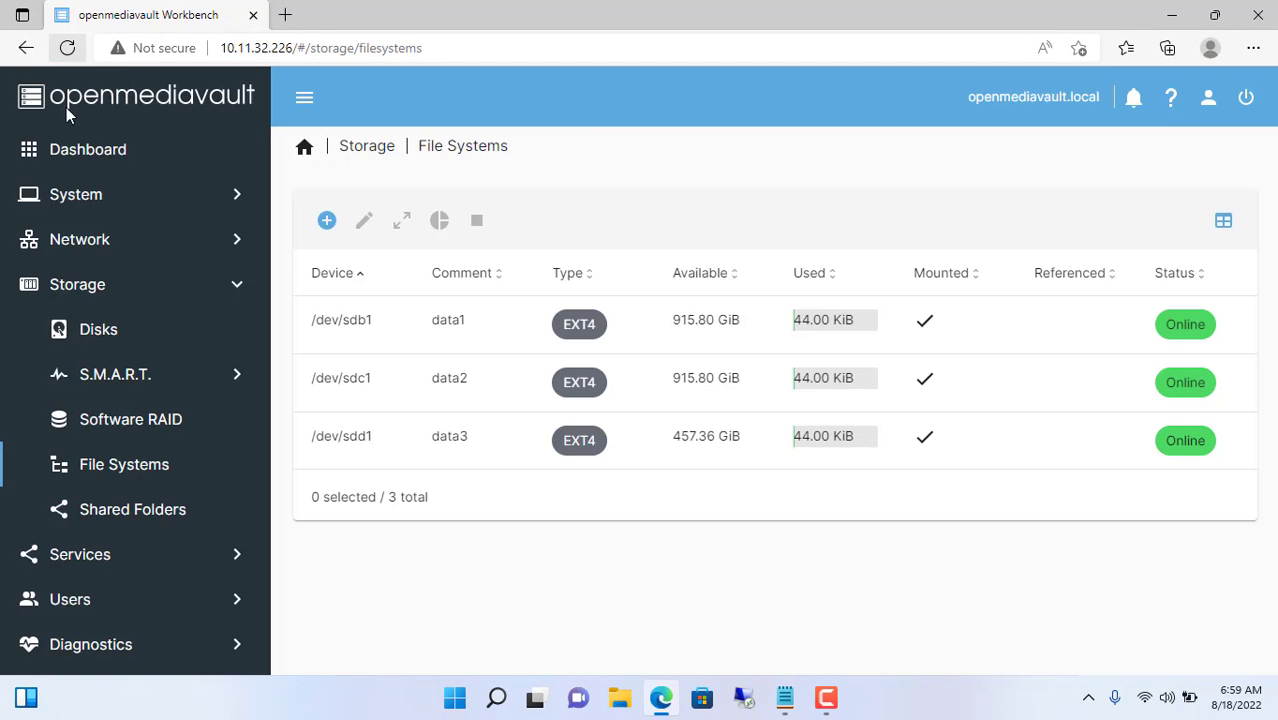
click(76, 203)
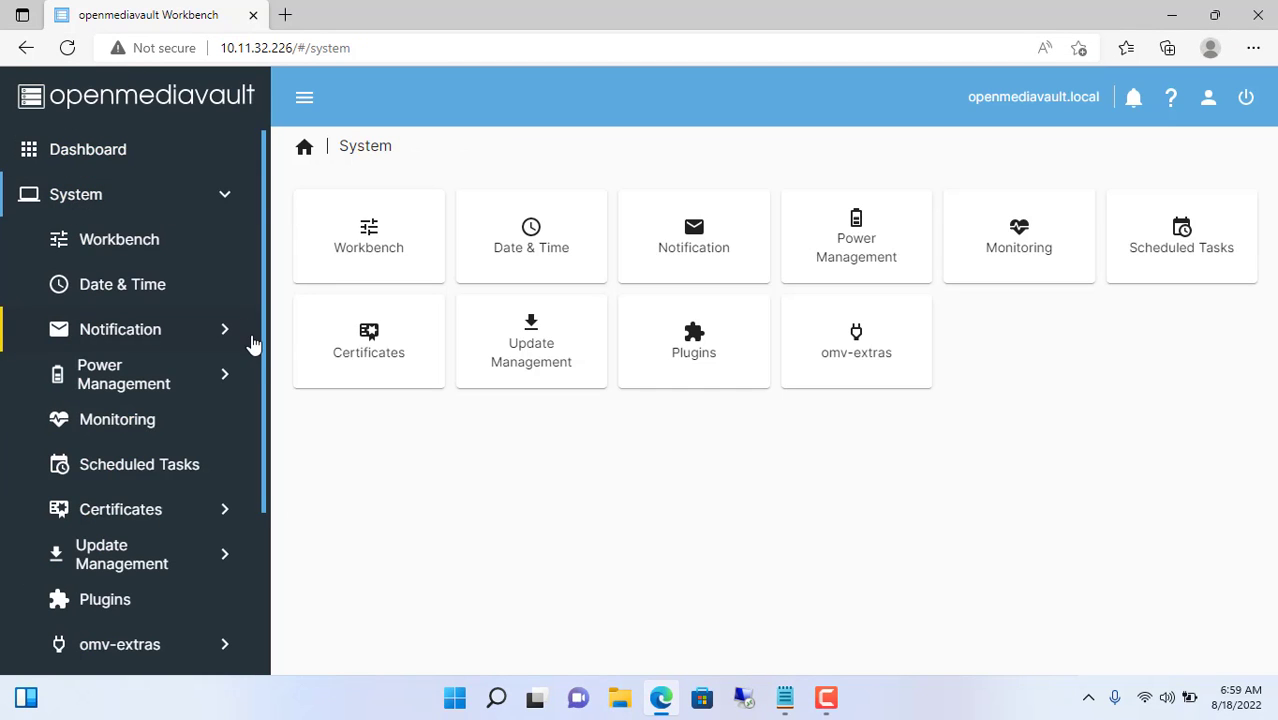
drag(267, 355, 271, 571)
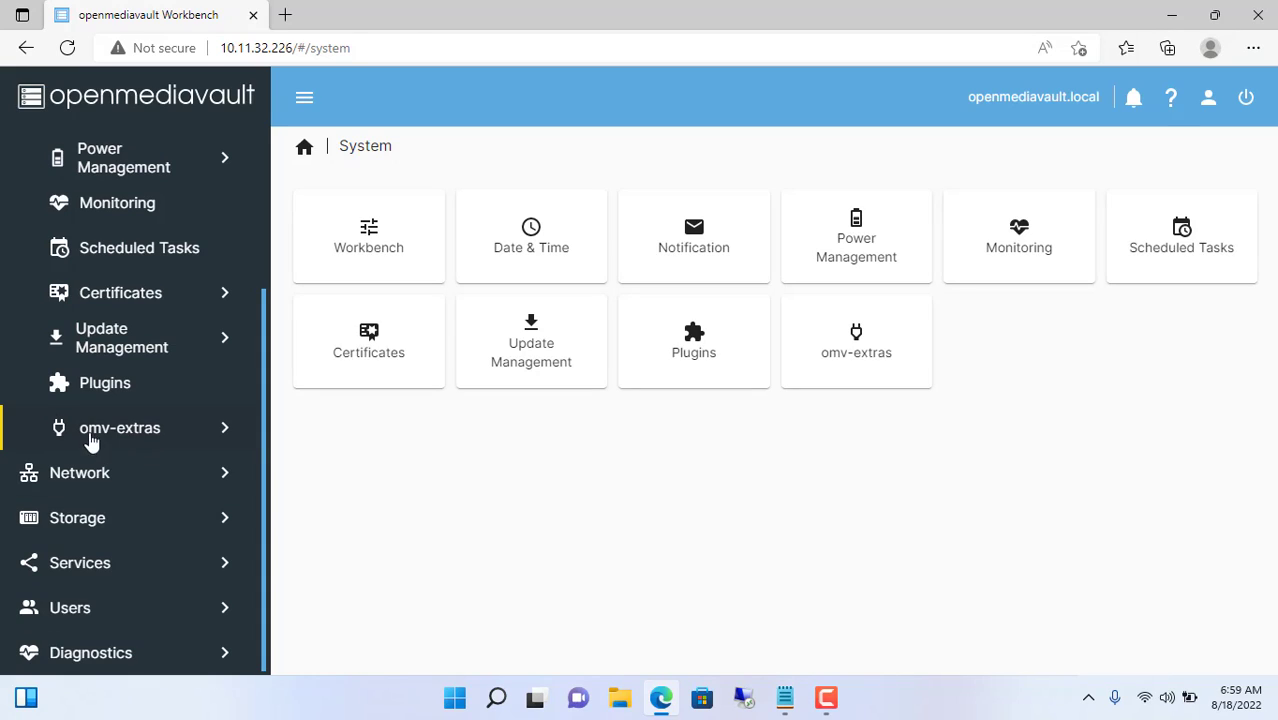
click(140, 430)
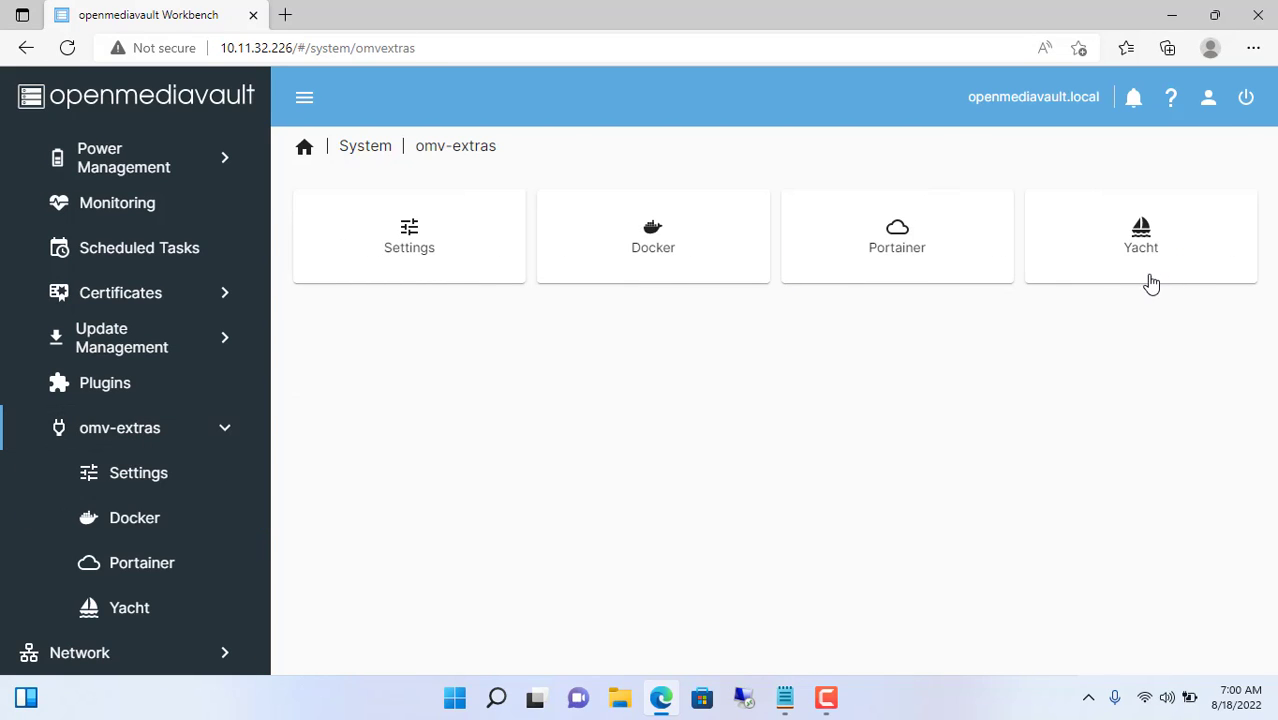
key(alt+Tab)
drag(316, 116, 3, 118)
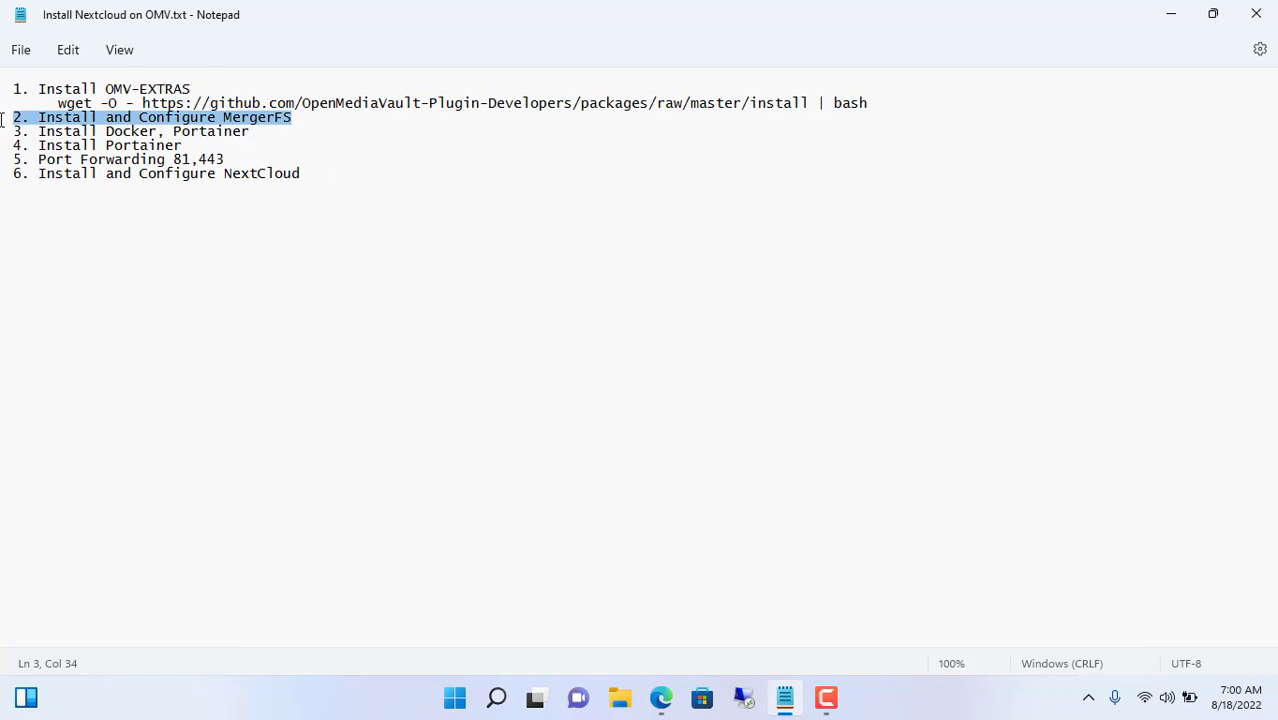
- Search the Plugins page for 'mergerfs' and install the openmediavault-mergerfs plugin
click(1170, 14)
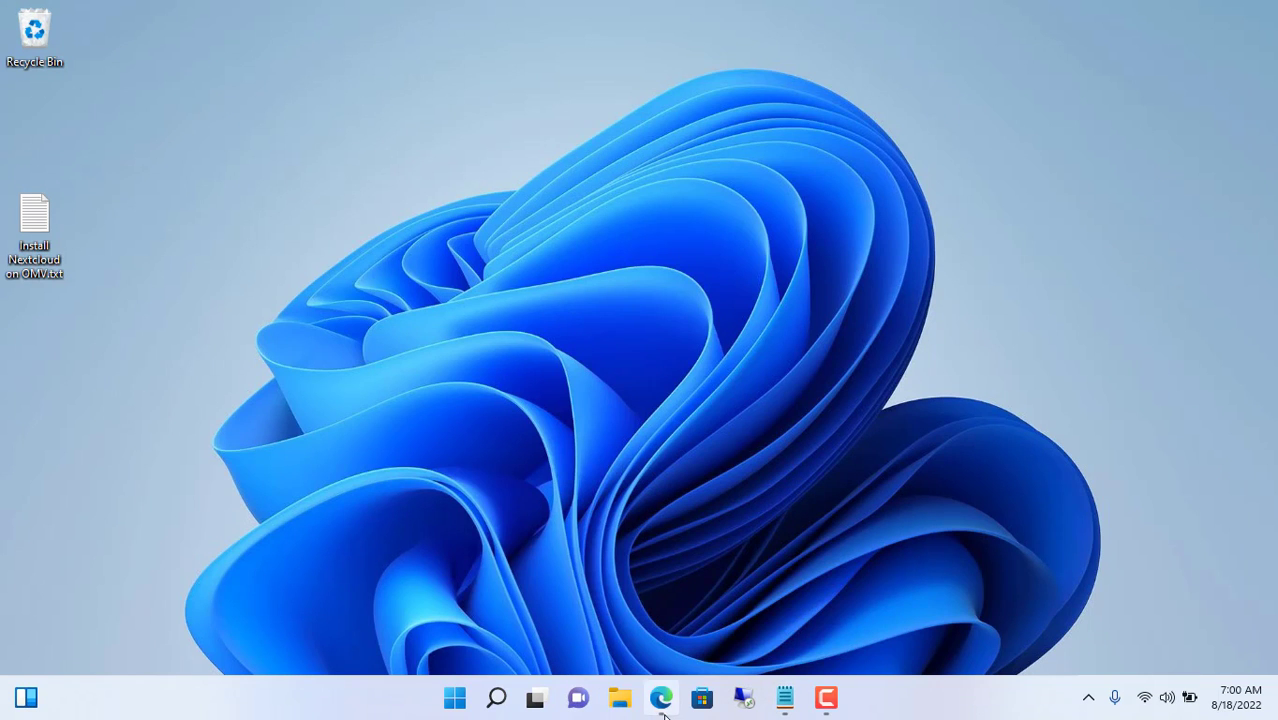
click(662, 697)
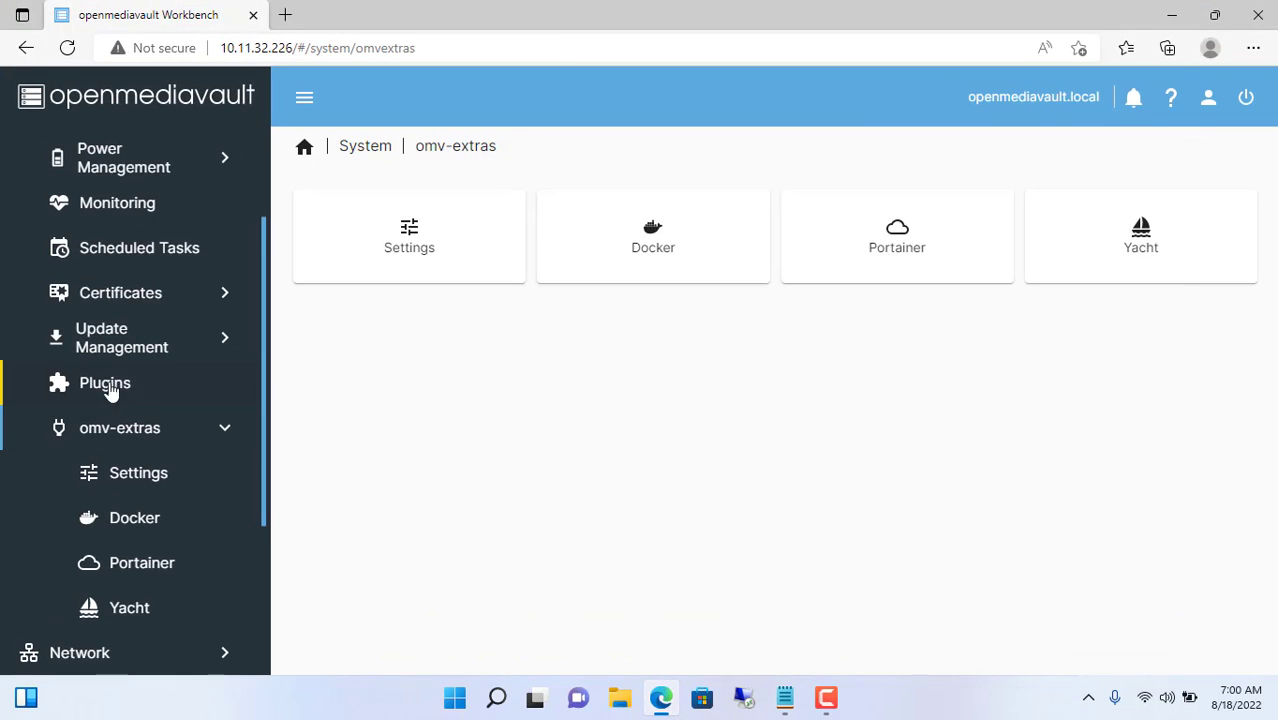
click(130, 395)
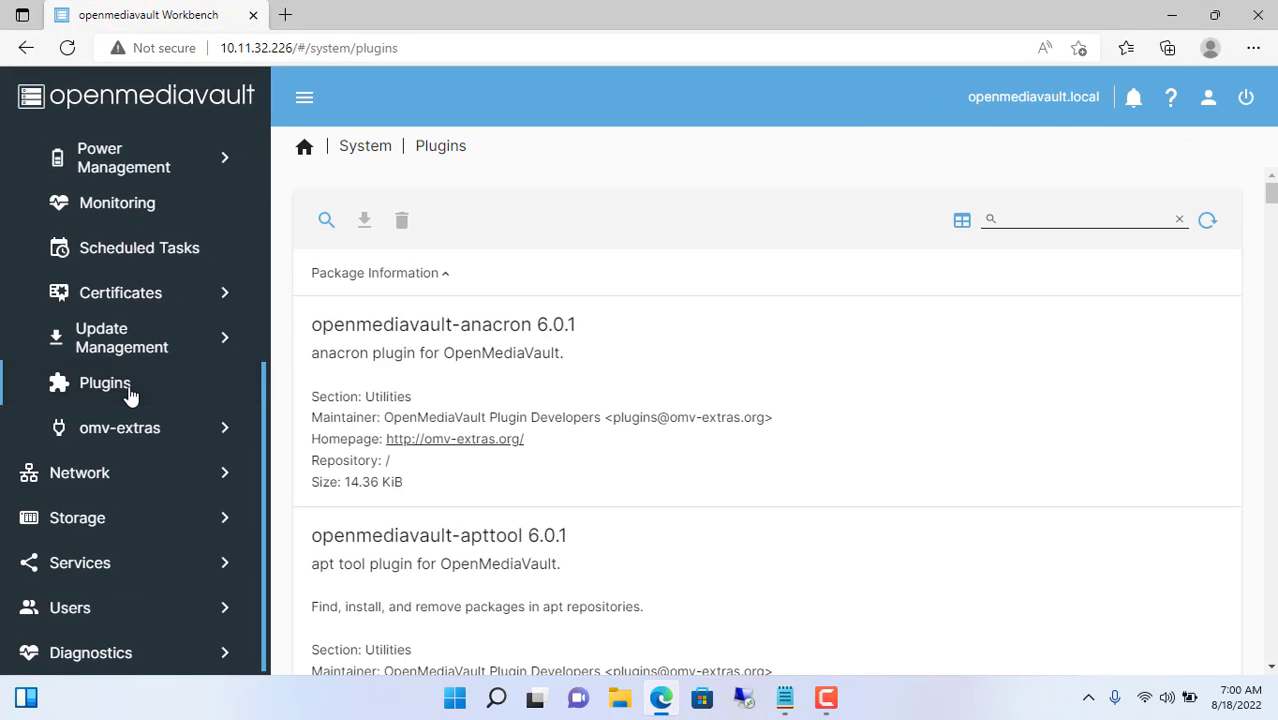
click(1117, 218)
text(mergerfs)
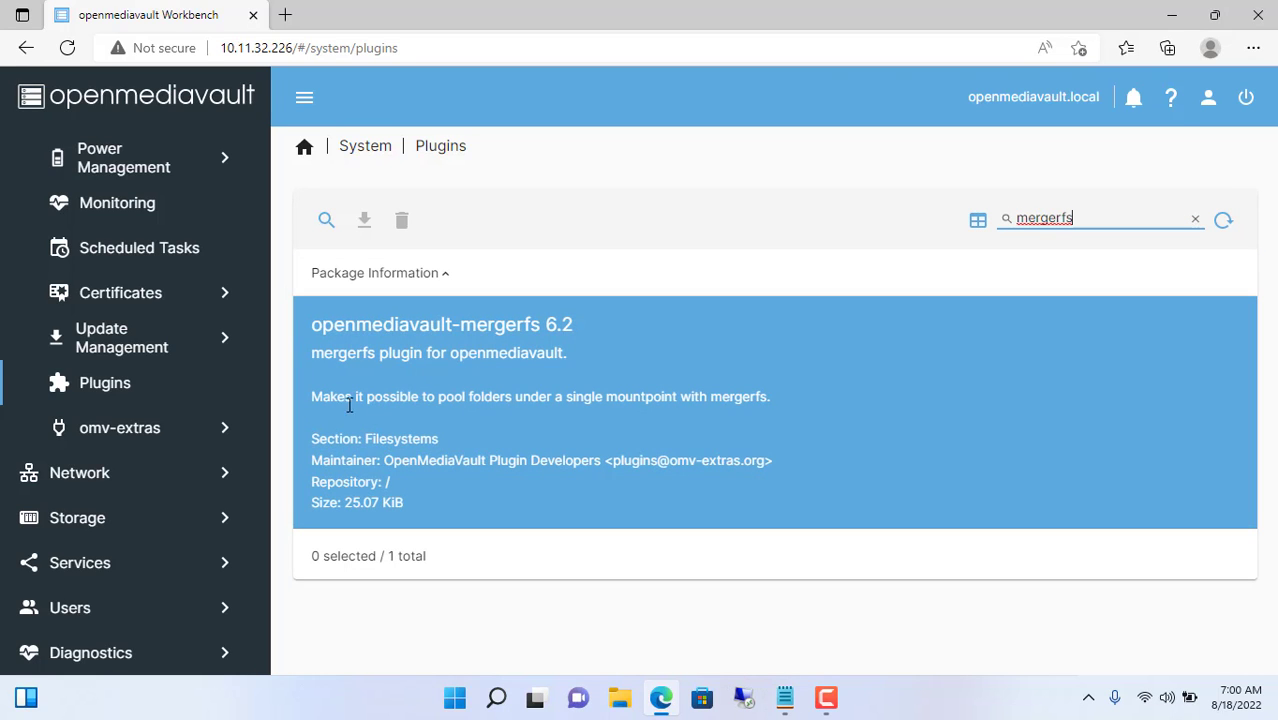
click(408, 385)
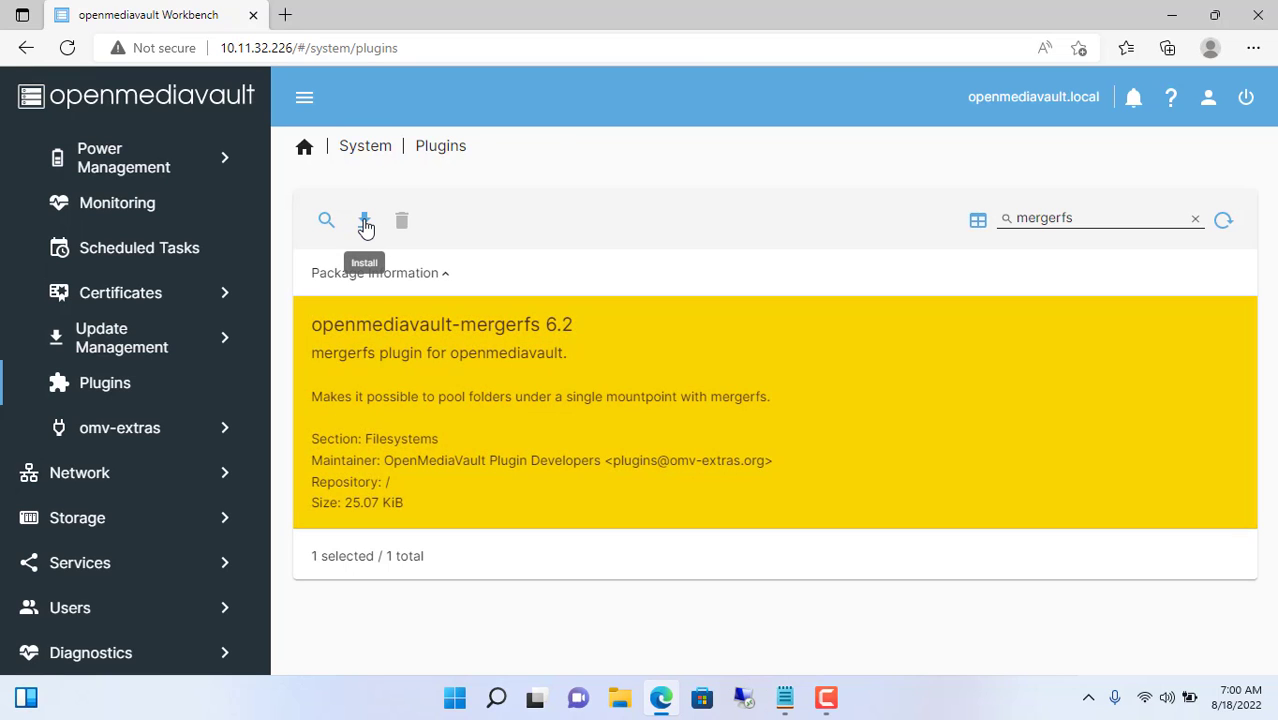
click(365, 222)
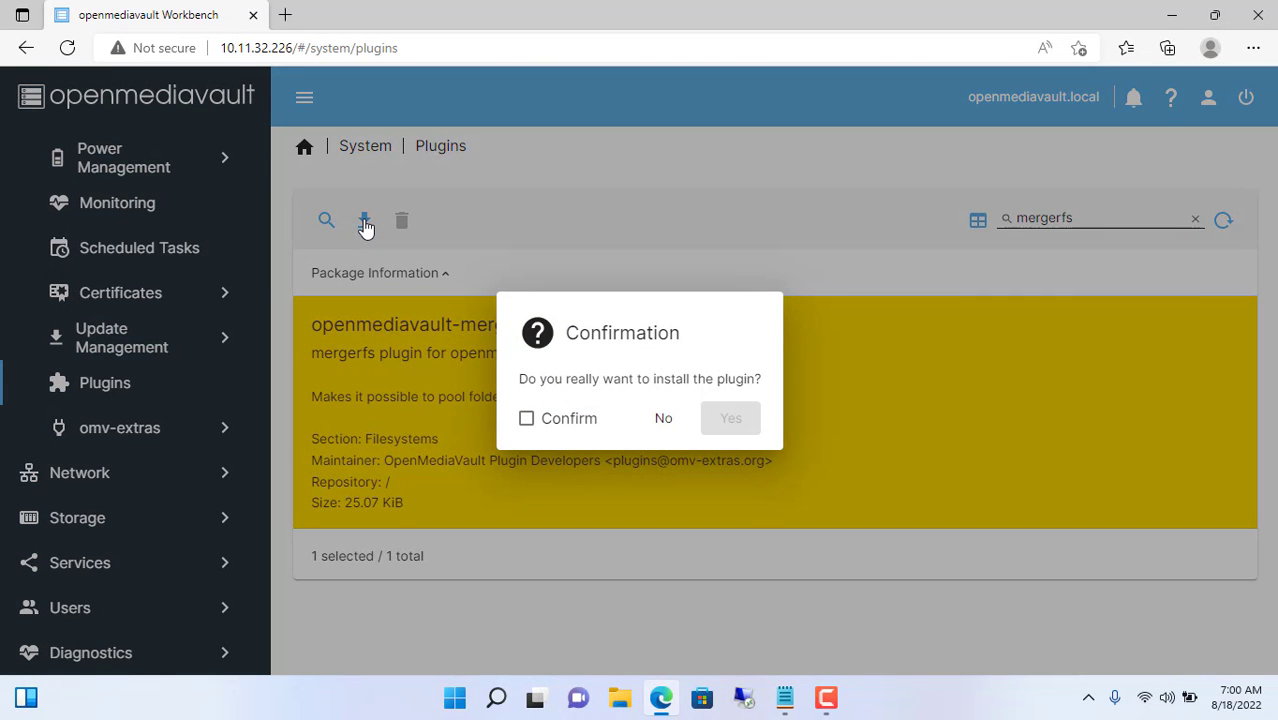
click(527, 419)
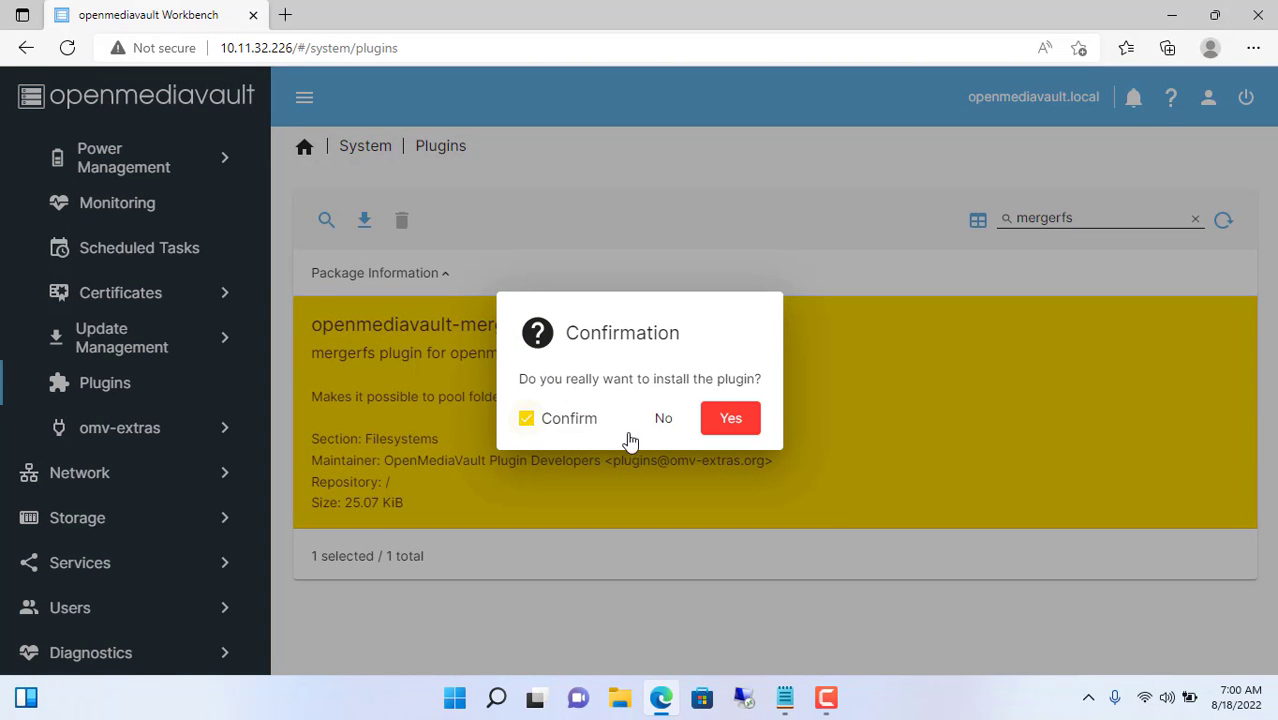
click(752, 421)
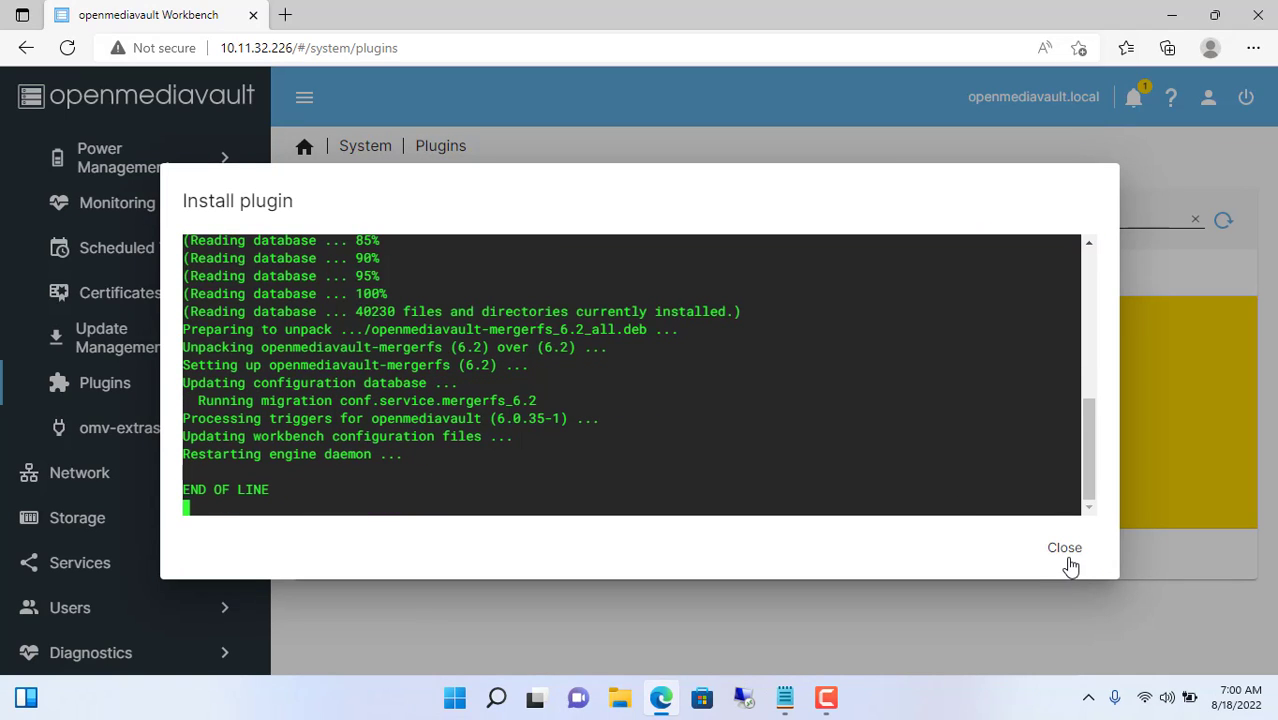
click(1067, 553)
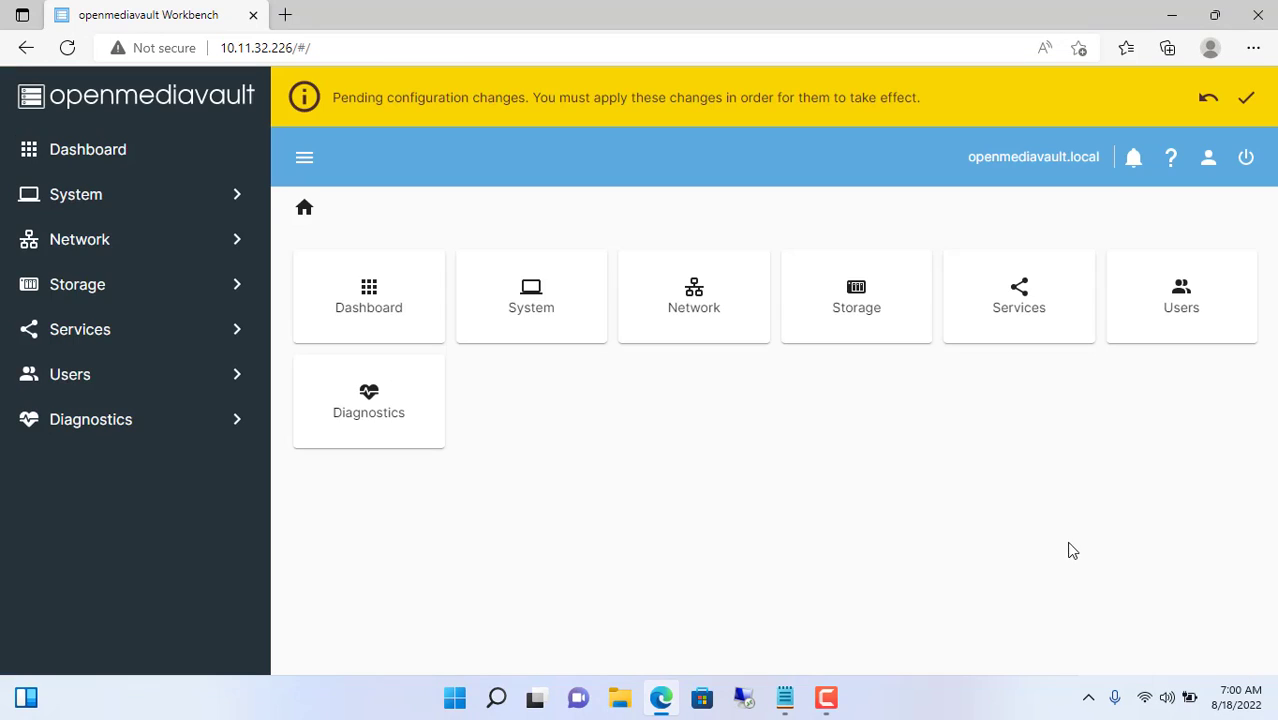
- Apply the pending changes, then start a new mergerfs pool named mergerHDD
click(1243, 98)
click(795, 420)
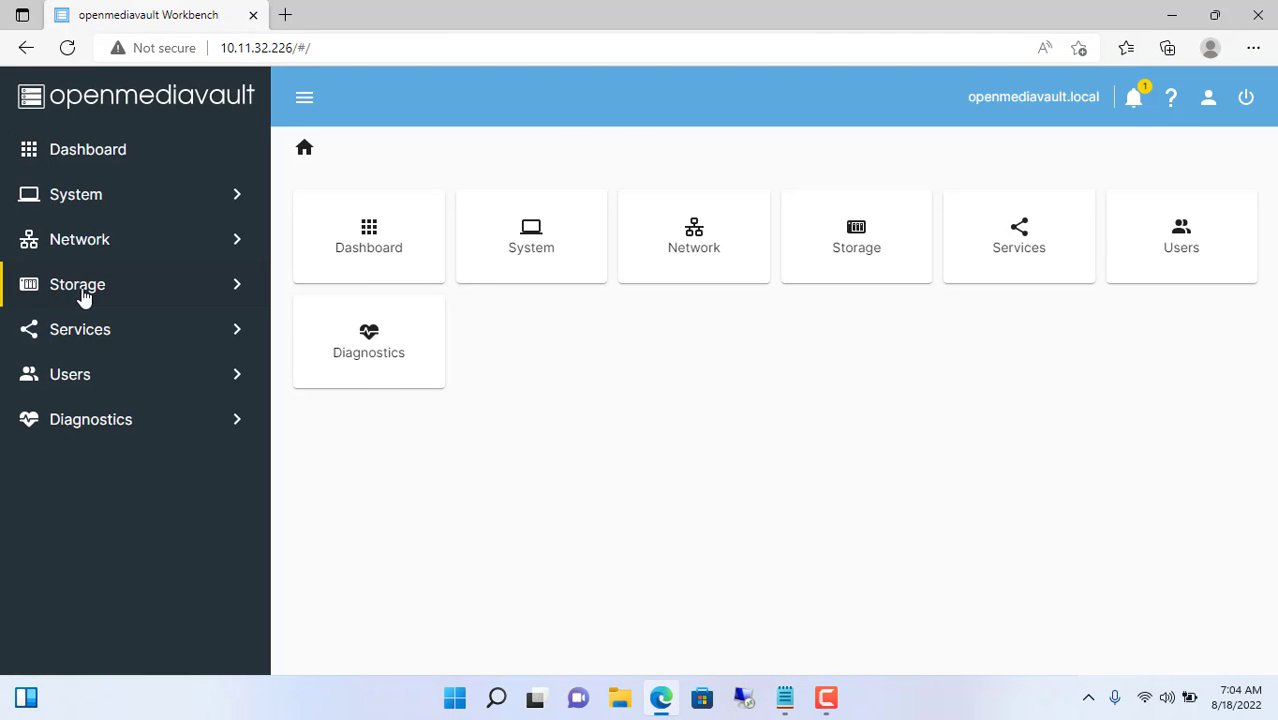
click(88, 290)
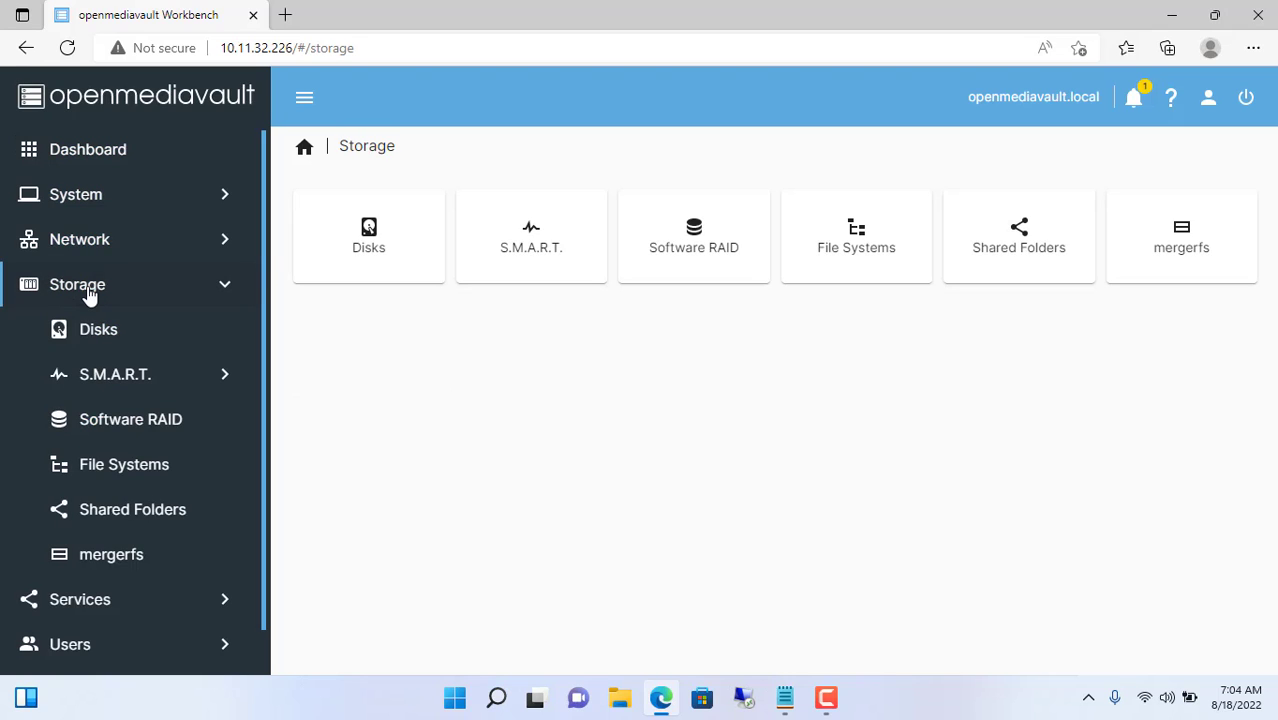
click(112, 556)
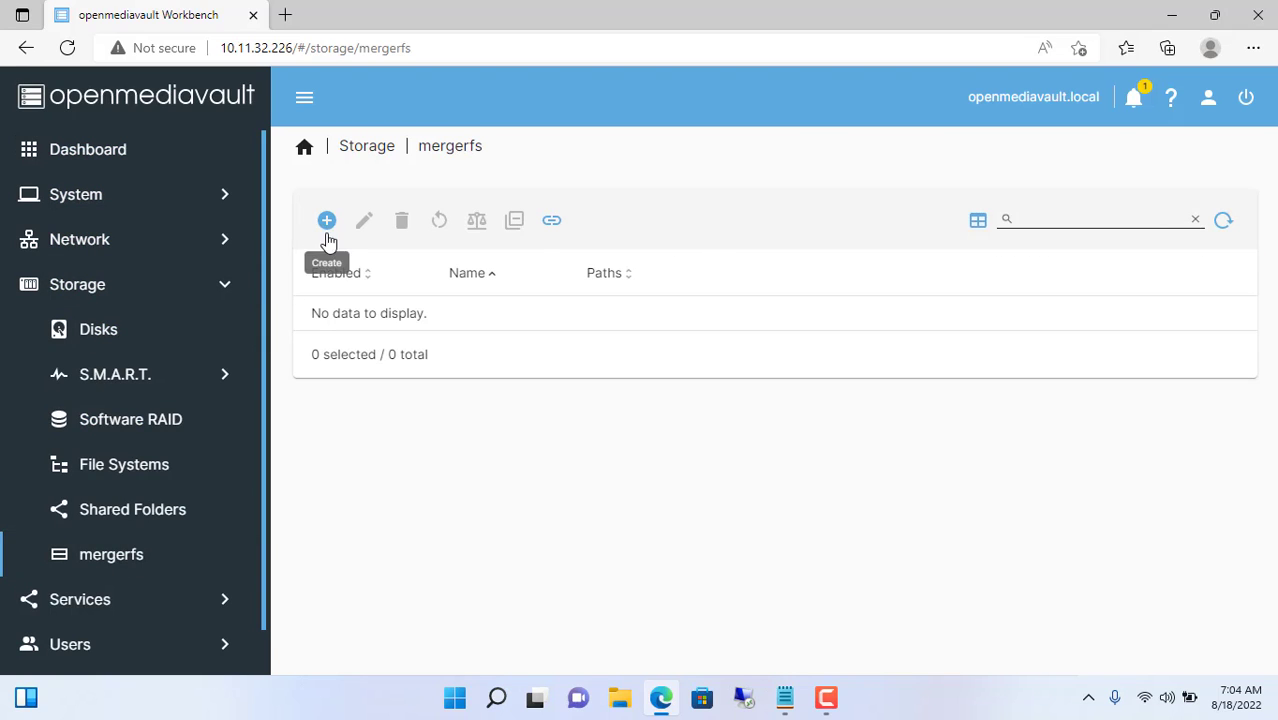
click(324, 236)
click(354, 253)
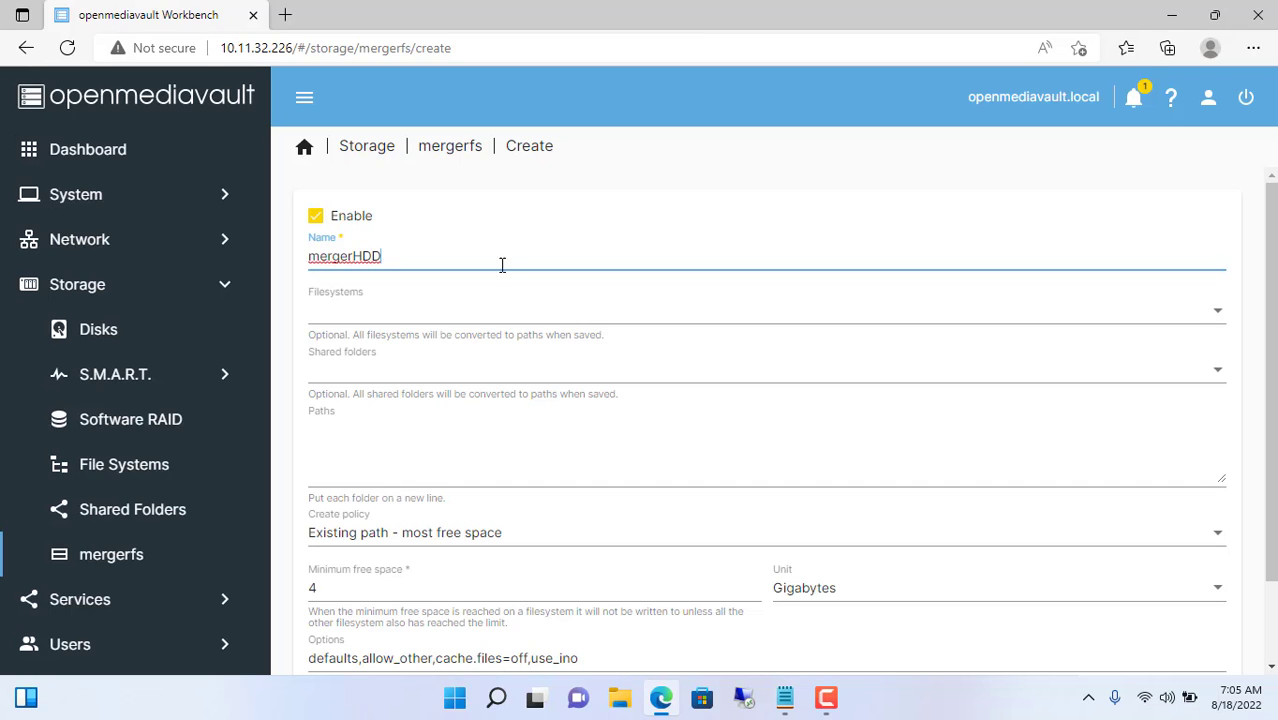
- Add data1, data2 and data3 to the mergerHDD pool, save it and apply the changes
click(501, 318)
click(385, 314)
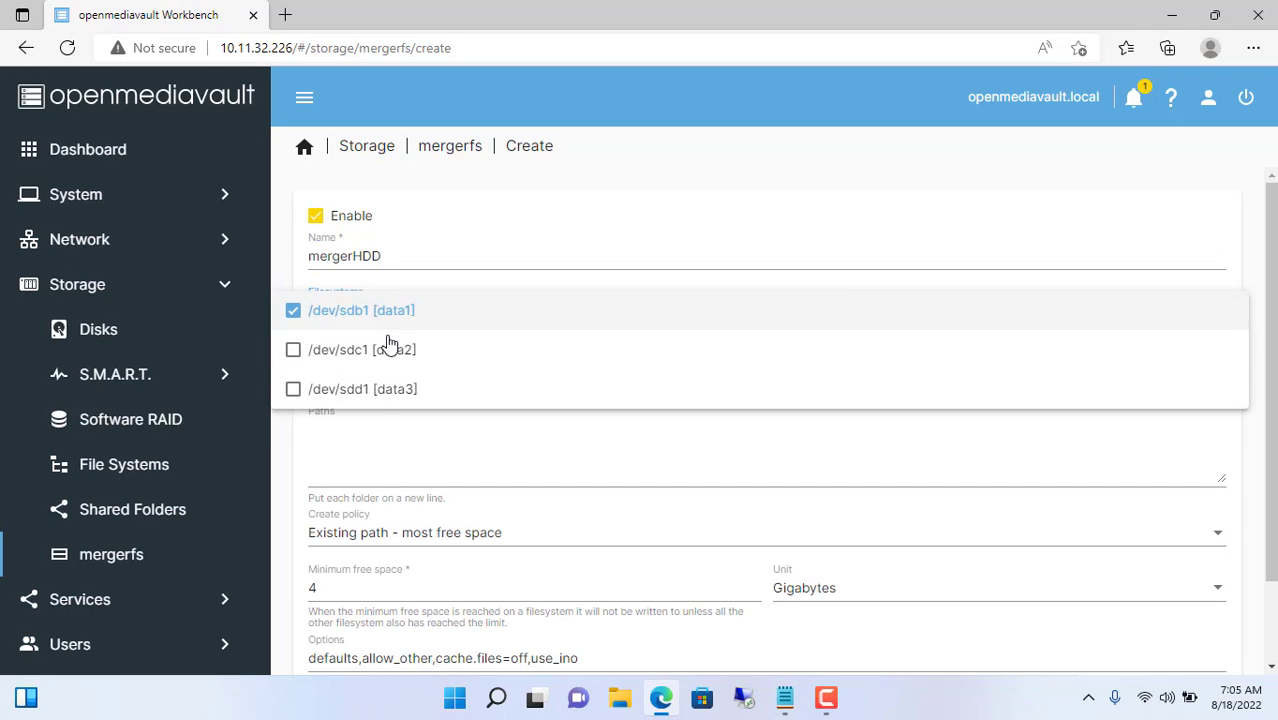
click(388, 358)
click(380, 391)
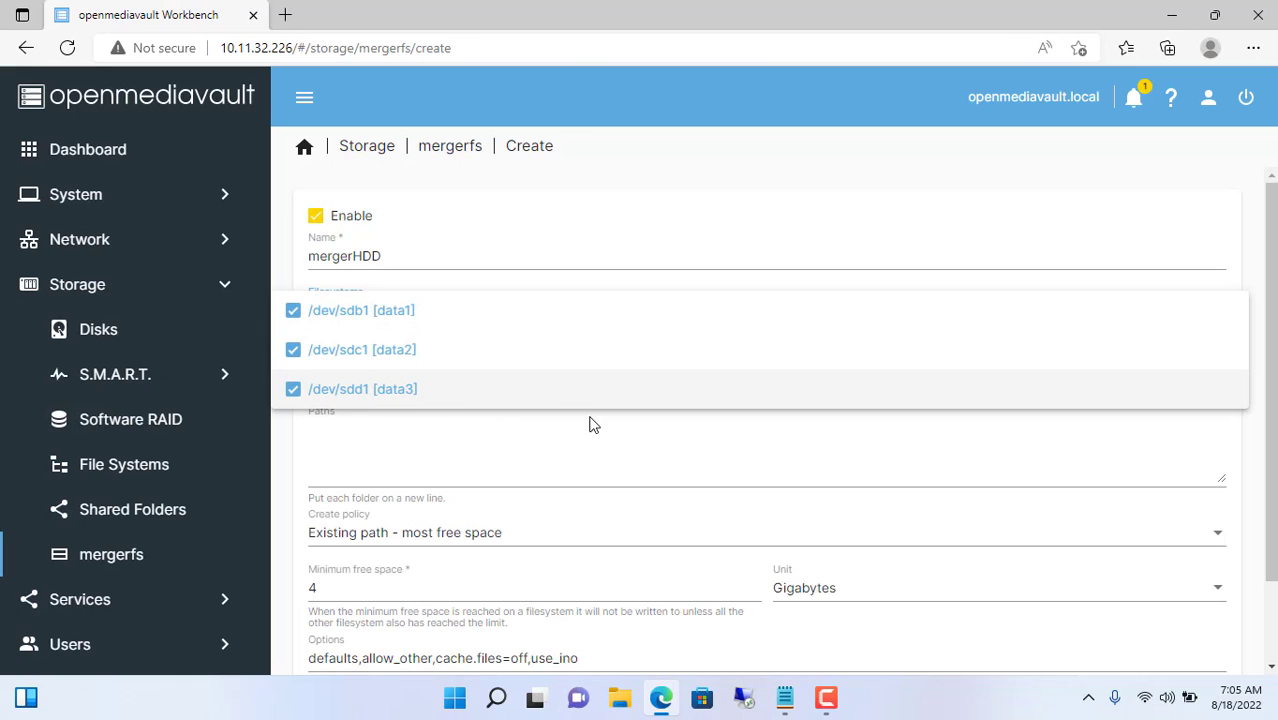
click(565, 438)
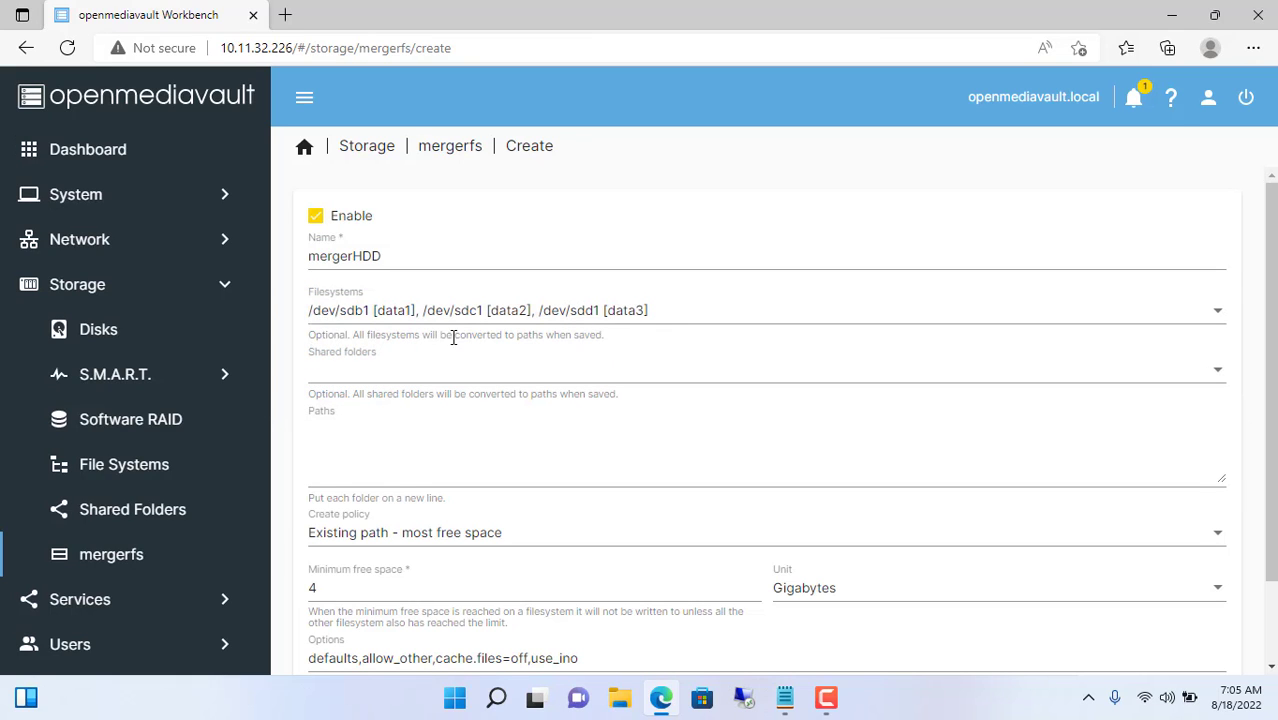
scroll(697, 440, down, 1)
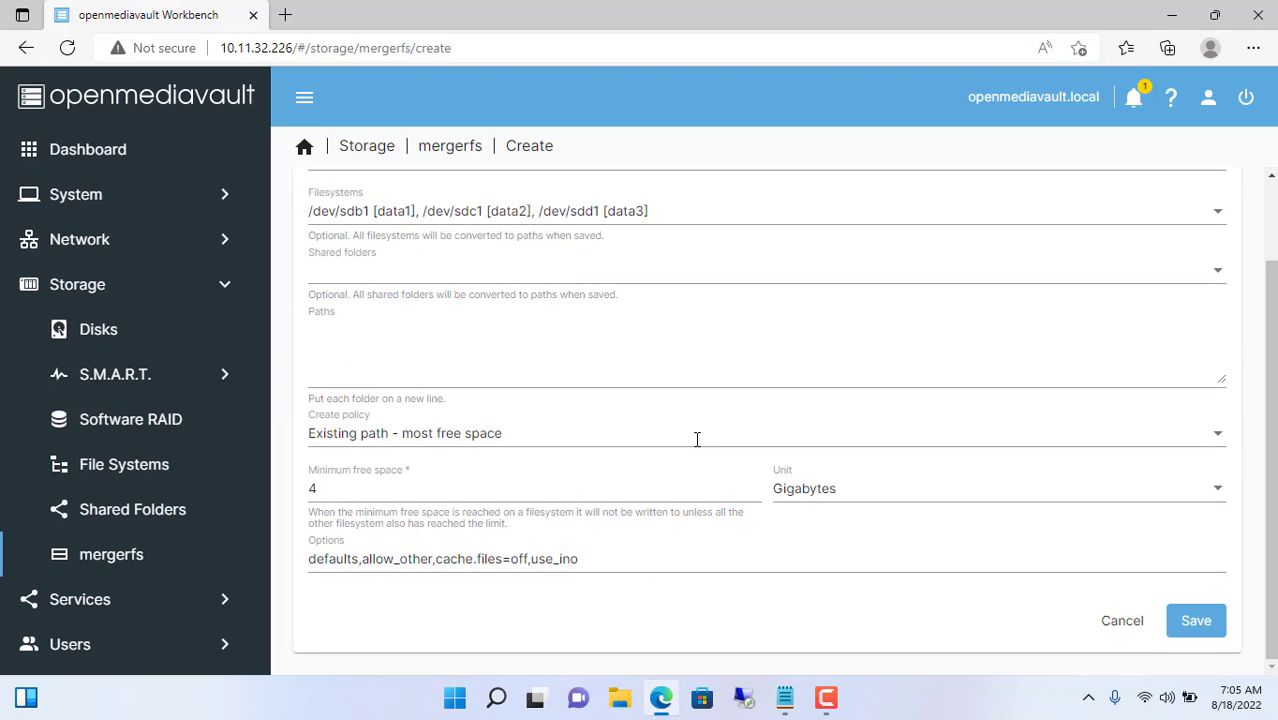
click(1192, 622)
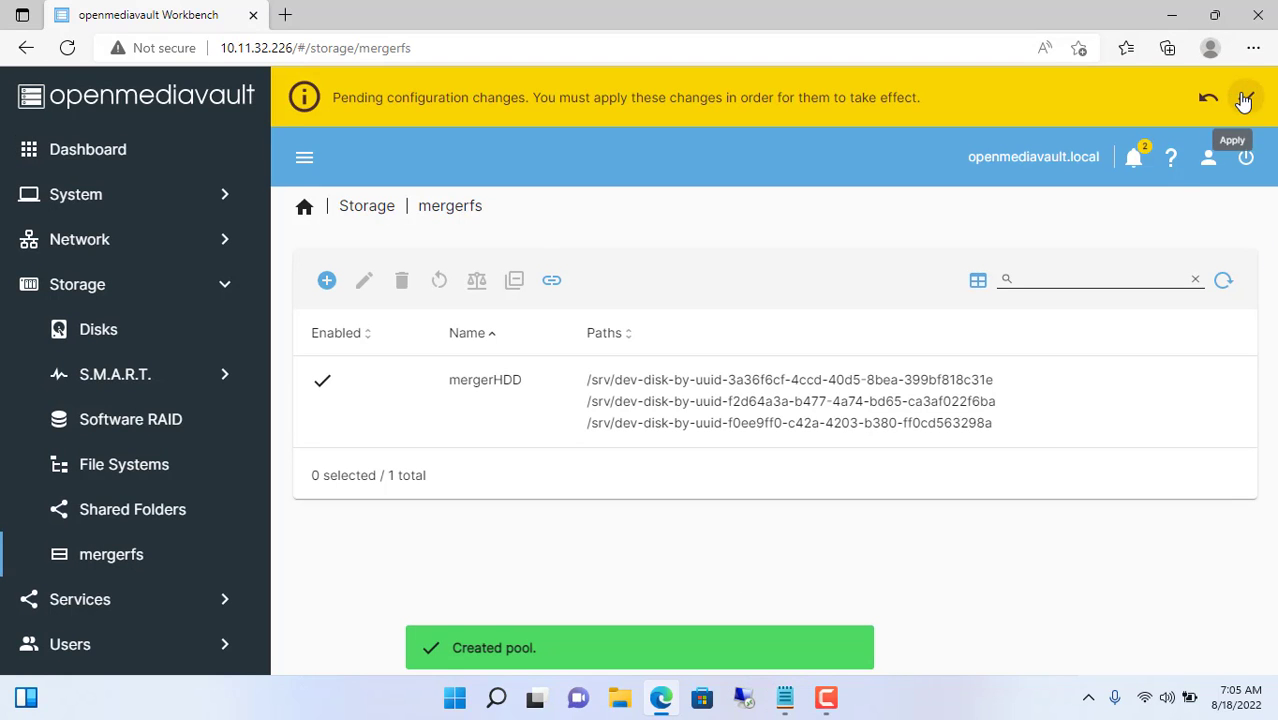
click(1244, 99)
click(788, 418)
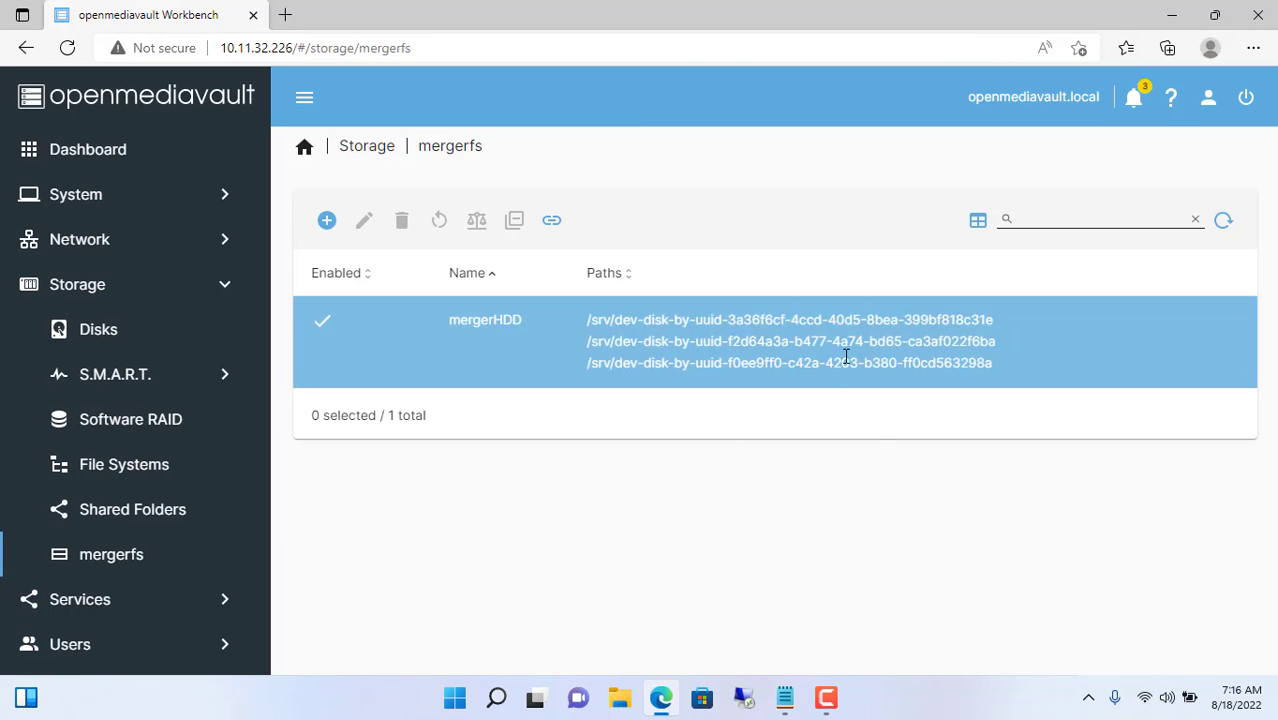
- Mark the Install Docker, Portainer step in the notes and return to openmediavault
key(alt+Tab)
drag(261, 137, 10, 132)
key(alt+Tab)
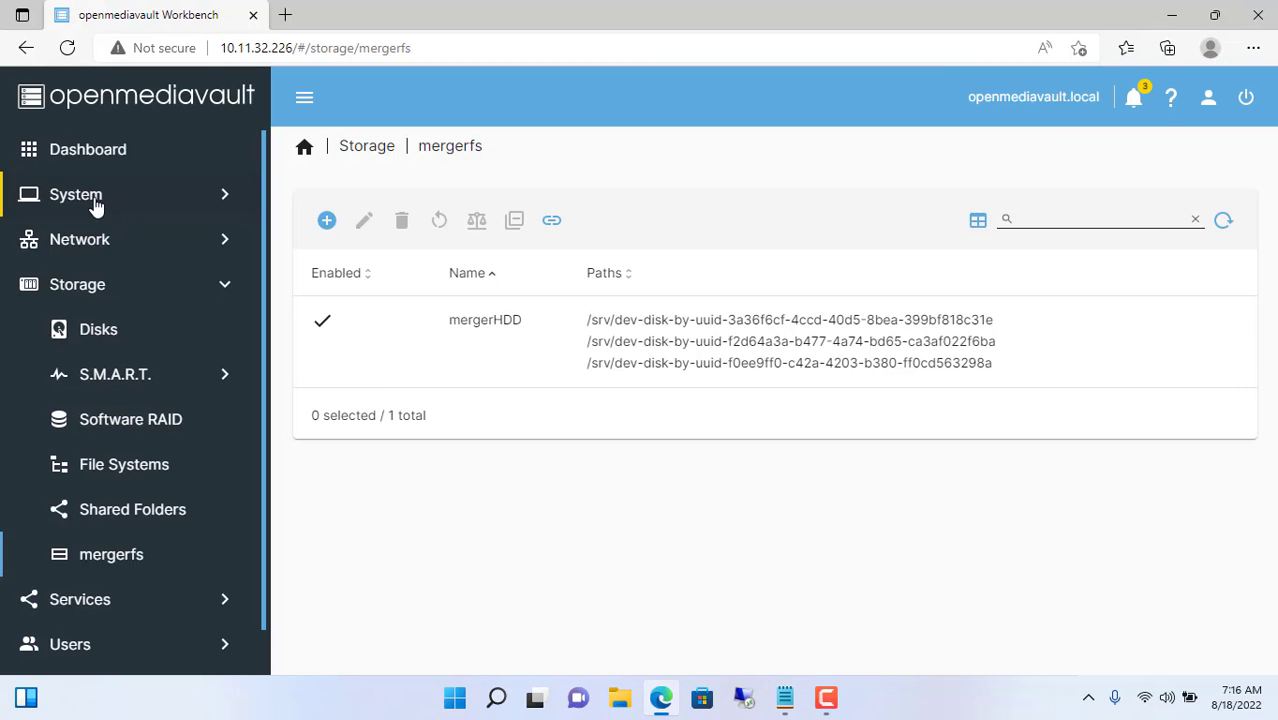
- Install Docker from the omv-extras Docker page
click(97, 204)
scroll(140, 405, down, 2)
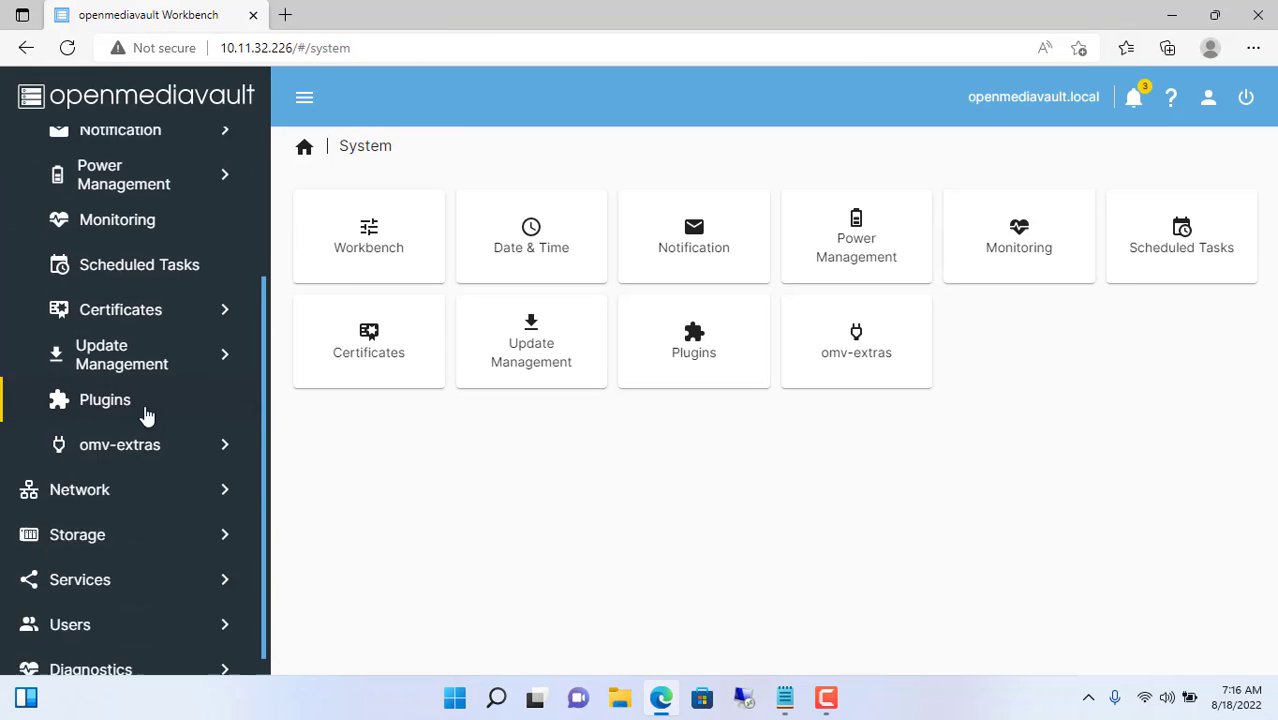
scroll(145, 415, down, 1)
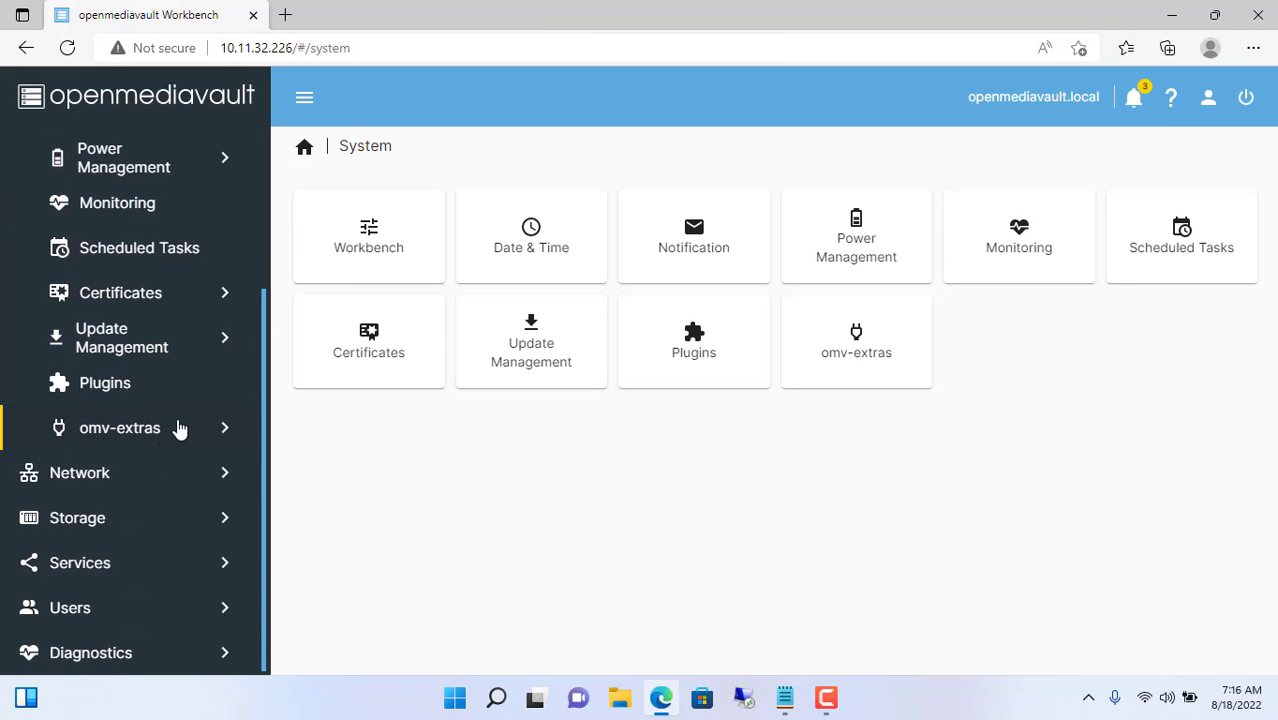
click(100, 436)
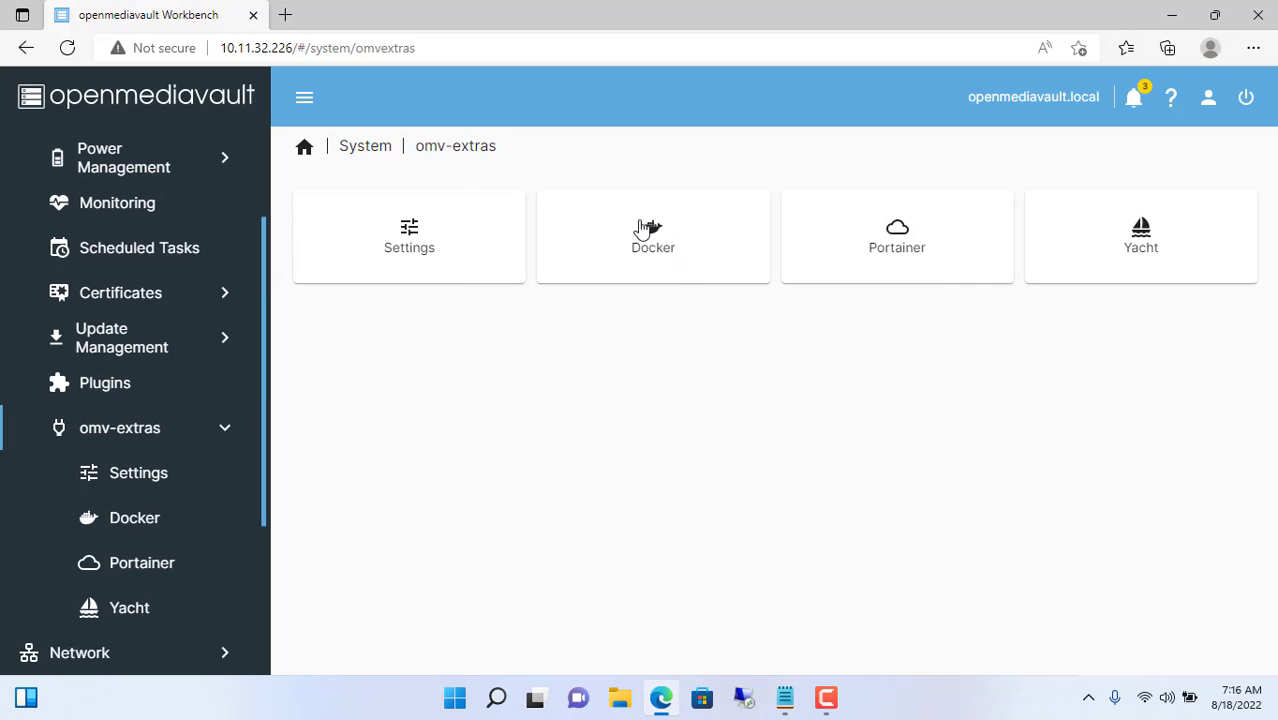
click(656, 268)
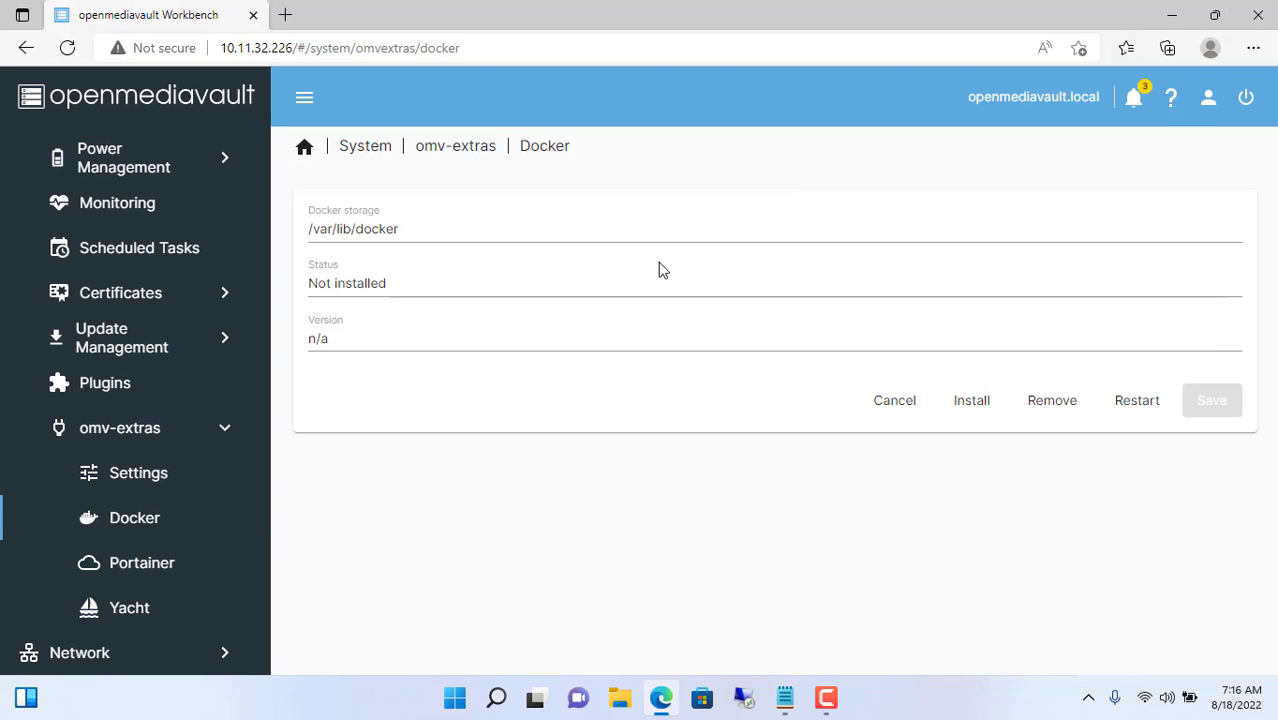
click(974, 409)
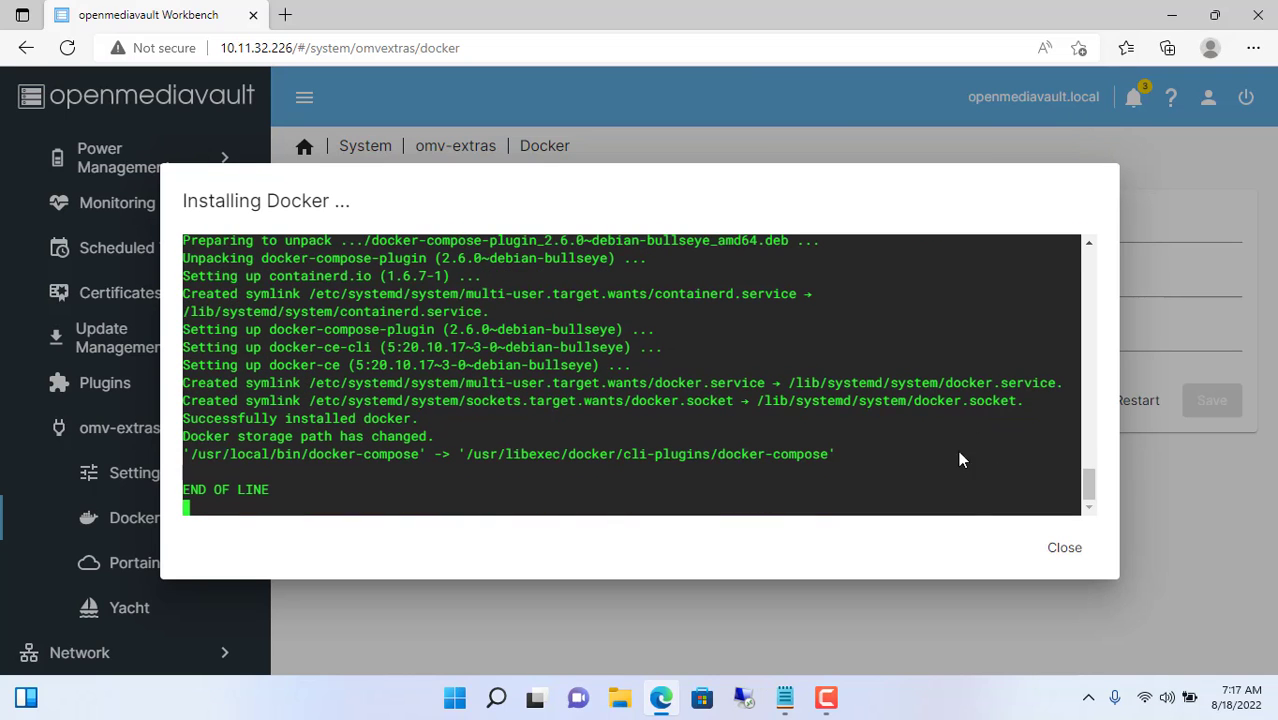
click(1063, 549)
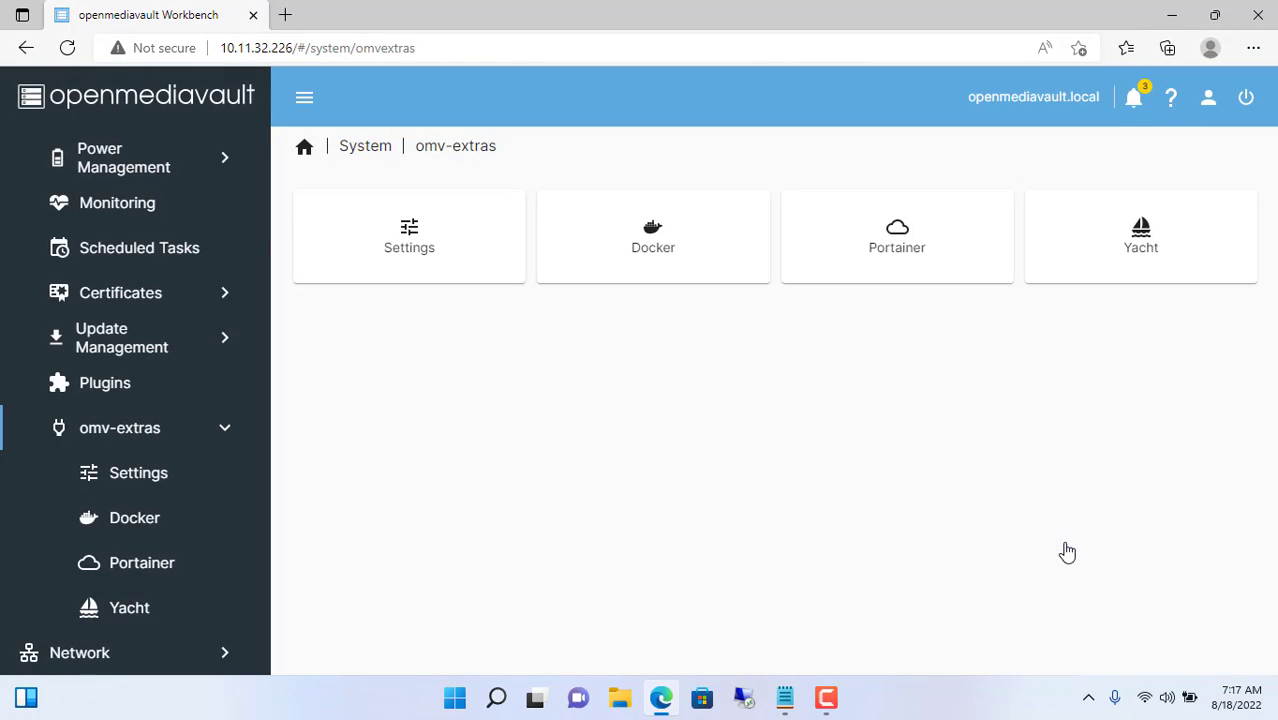
- Confirm Docker shows Installed and running, then return to the omv-extras overview
click(682, 244)
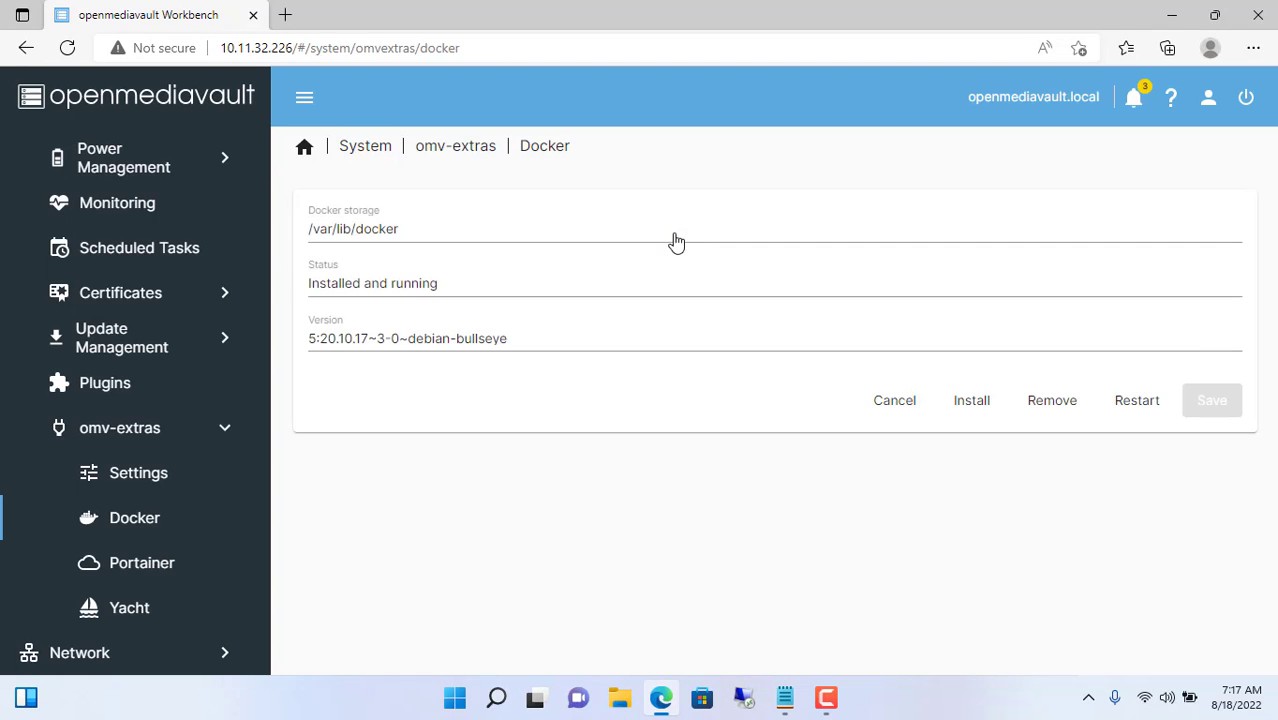
drag(439, 283, 295, 292)
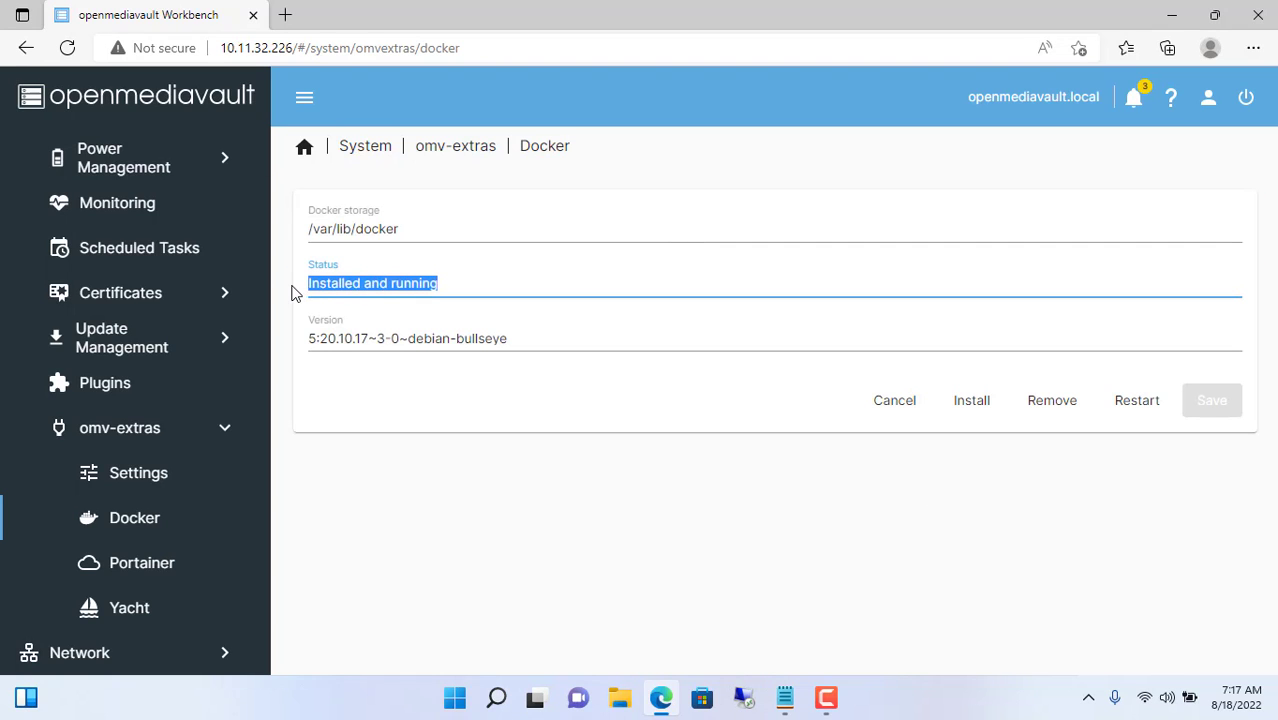
click(460, 150)
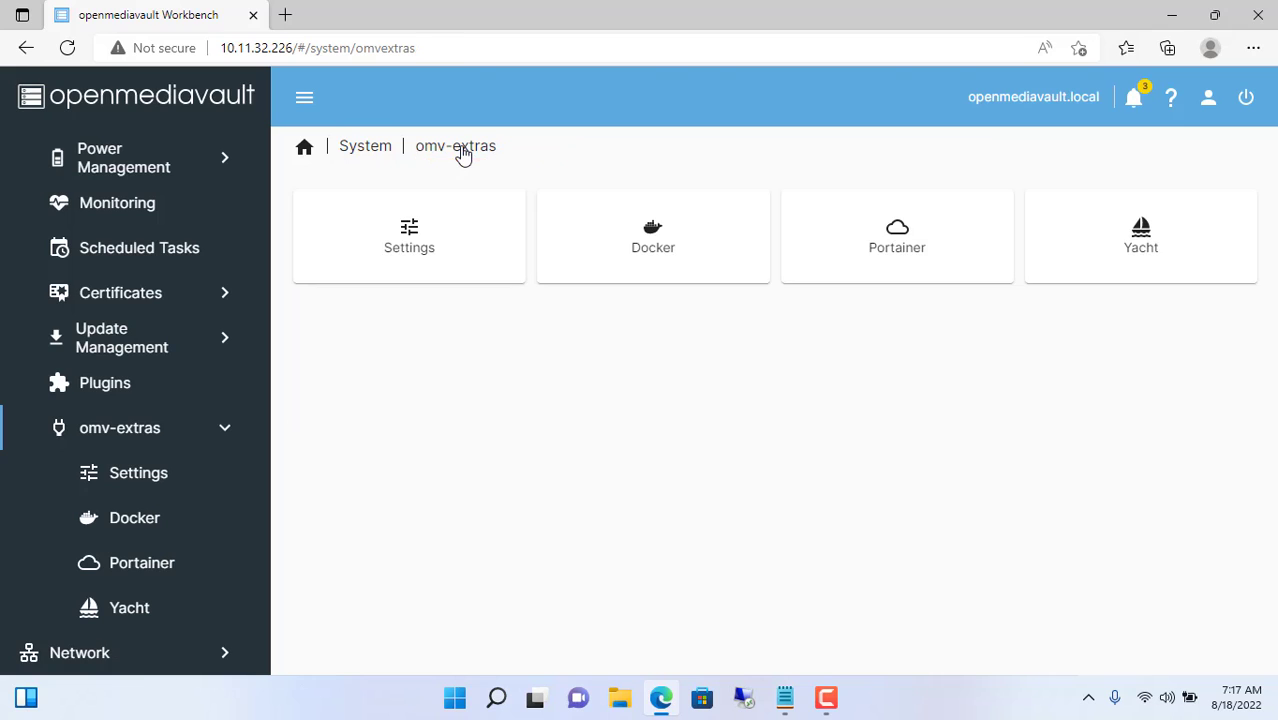
- Install Portainer from omv-extras and open its web interface on port 9000
click(901, 247)
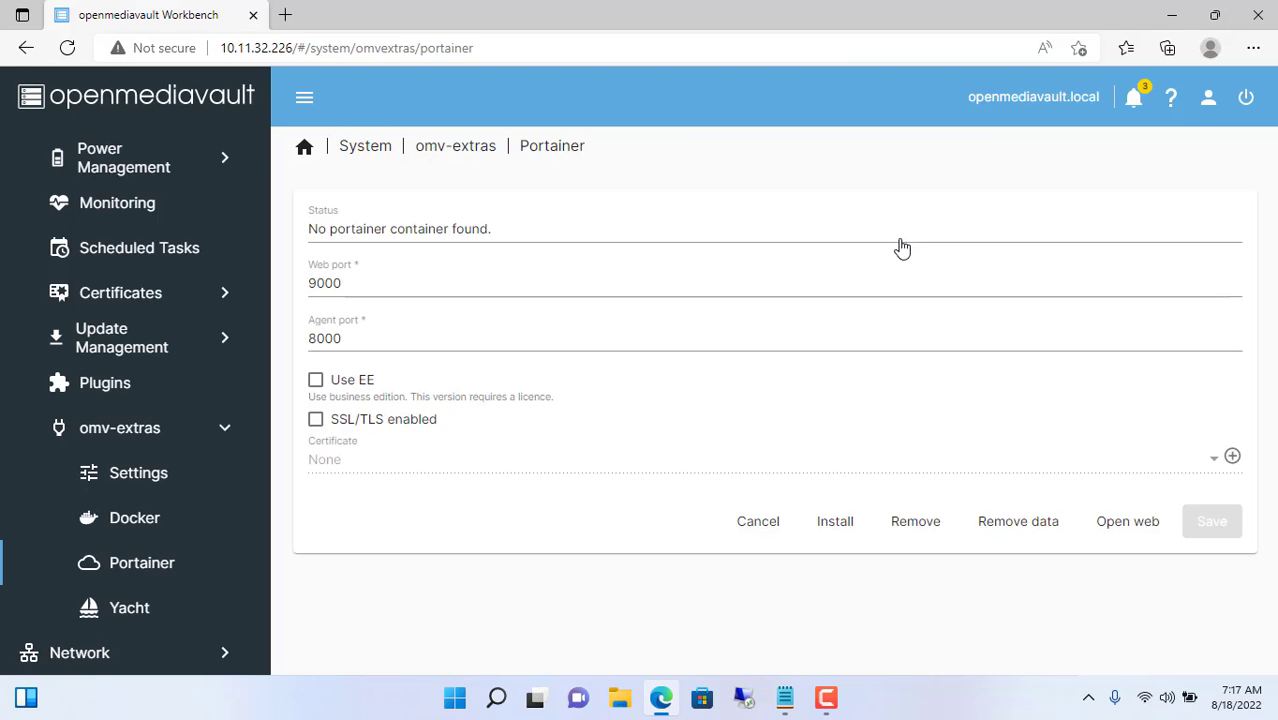
click(838, 526)
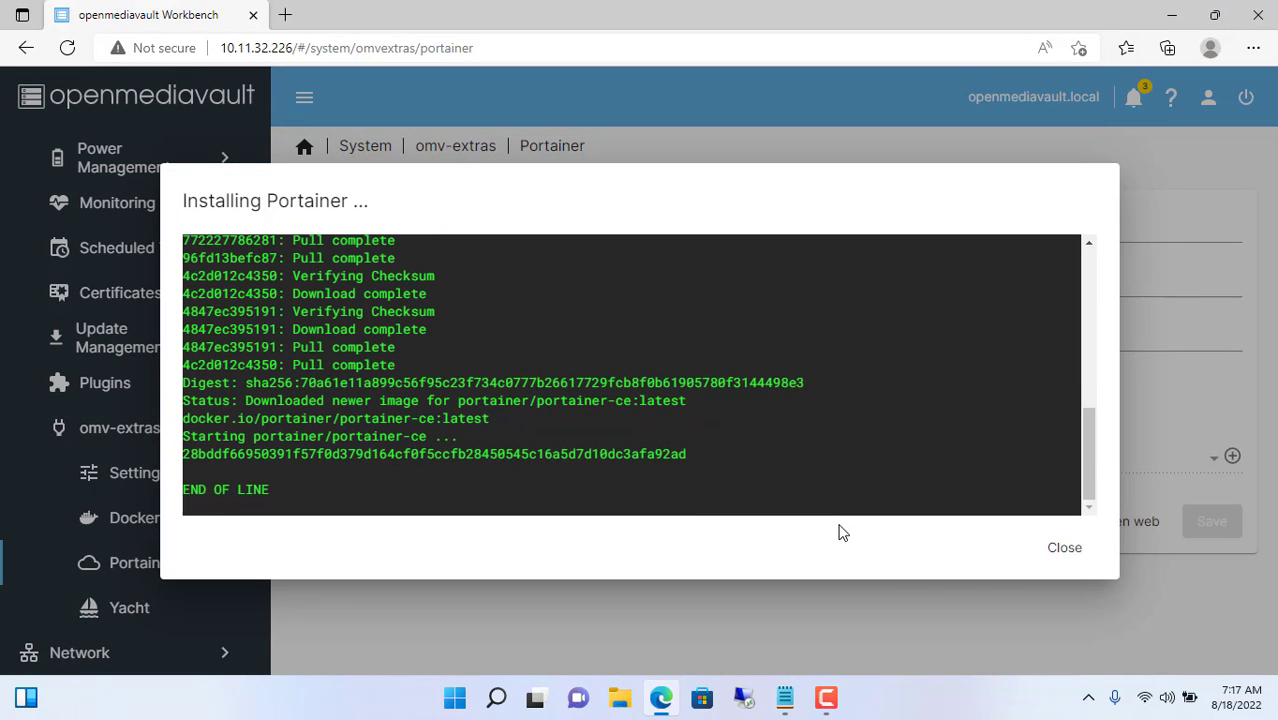
click(1074, 562)
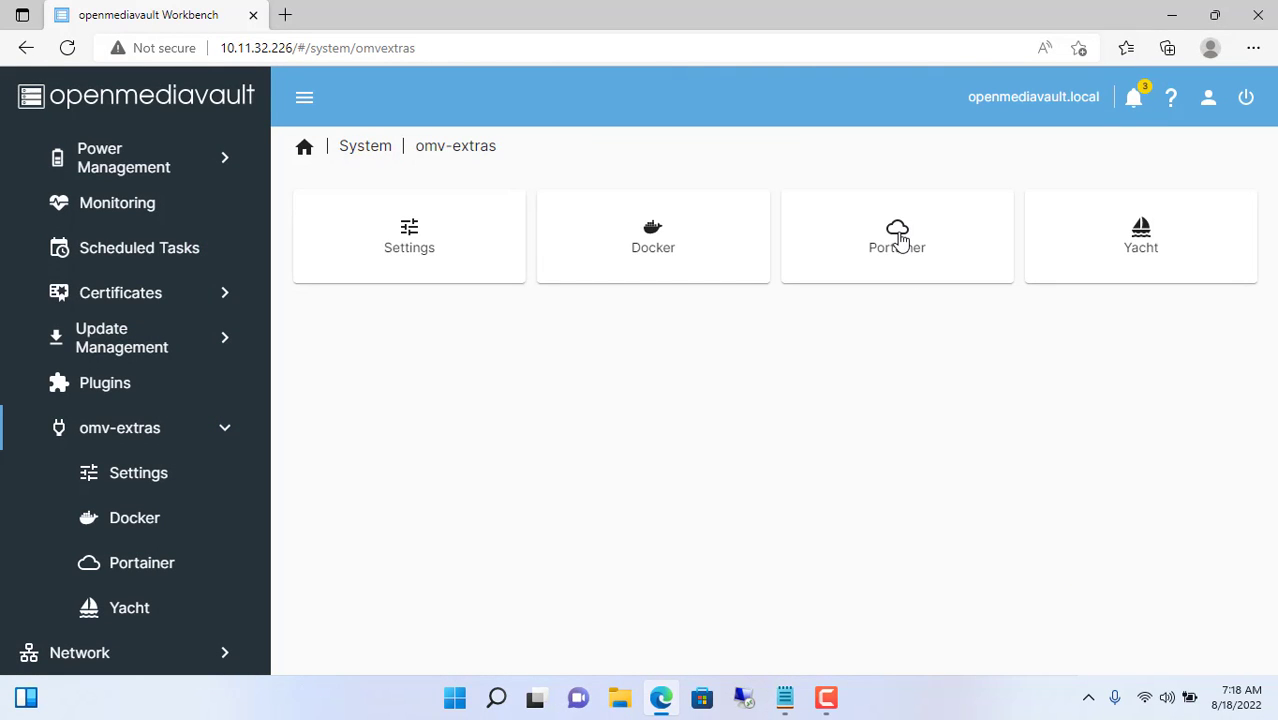
click(898, 238)
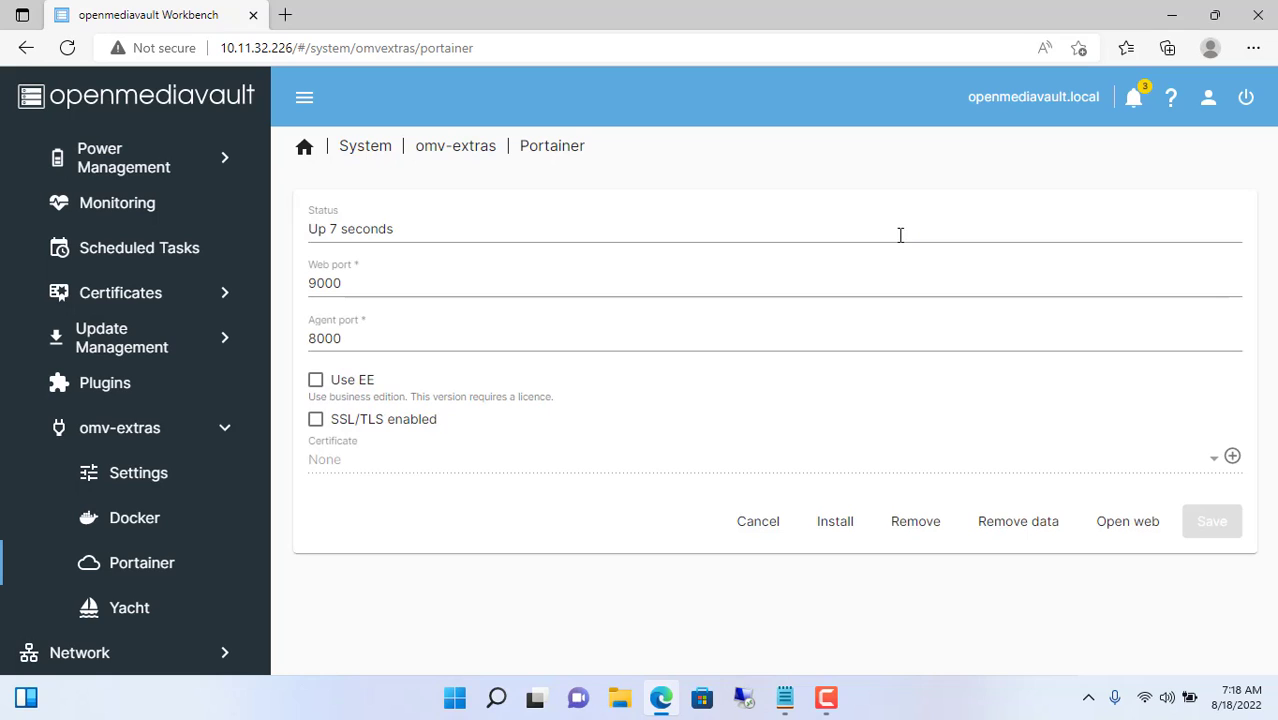
click(1131, 530)
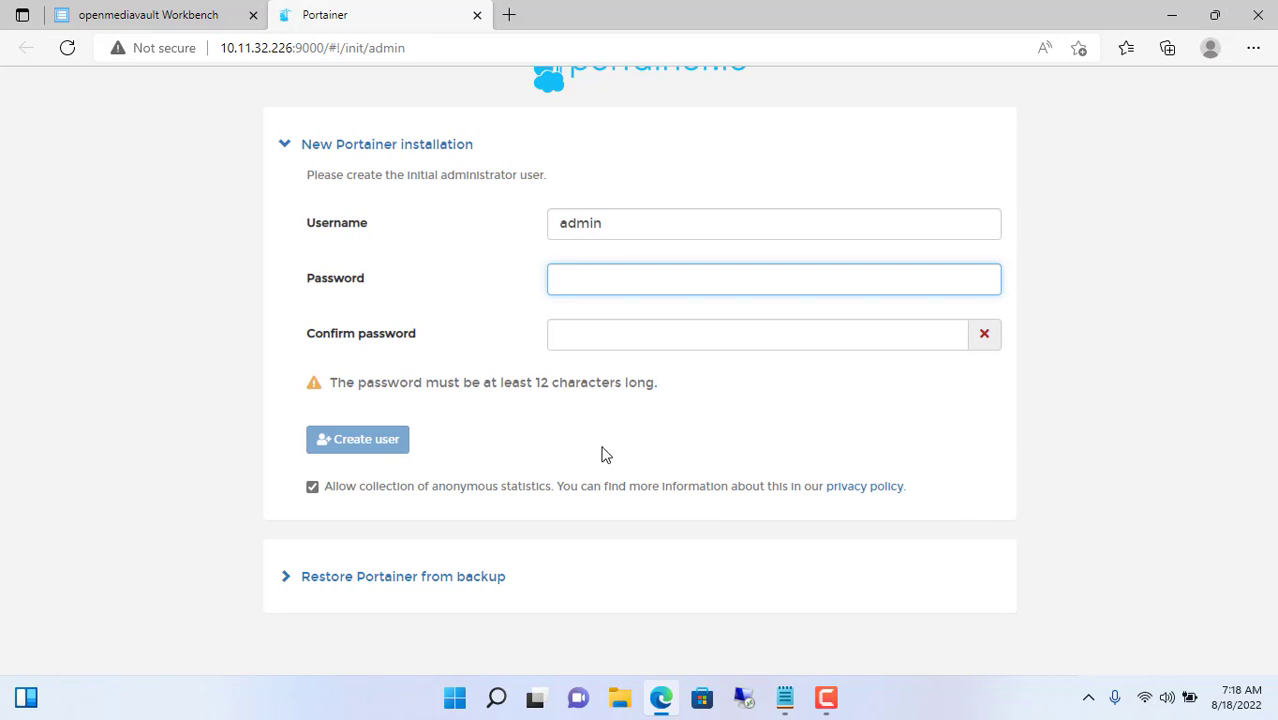
- Create the Portainer admin user with a confirmed 12-character password
drag(331, 382, 660, 383)
click(672, 285)
text(************)
key(Tab)
text(*******)
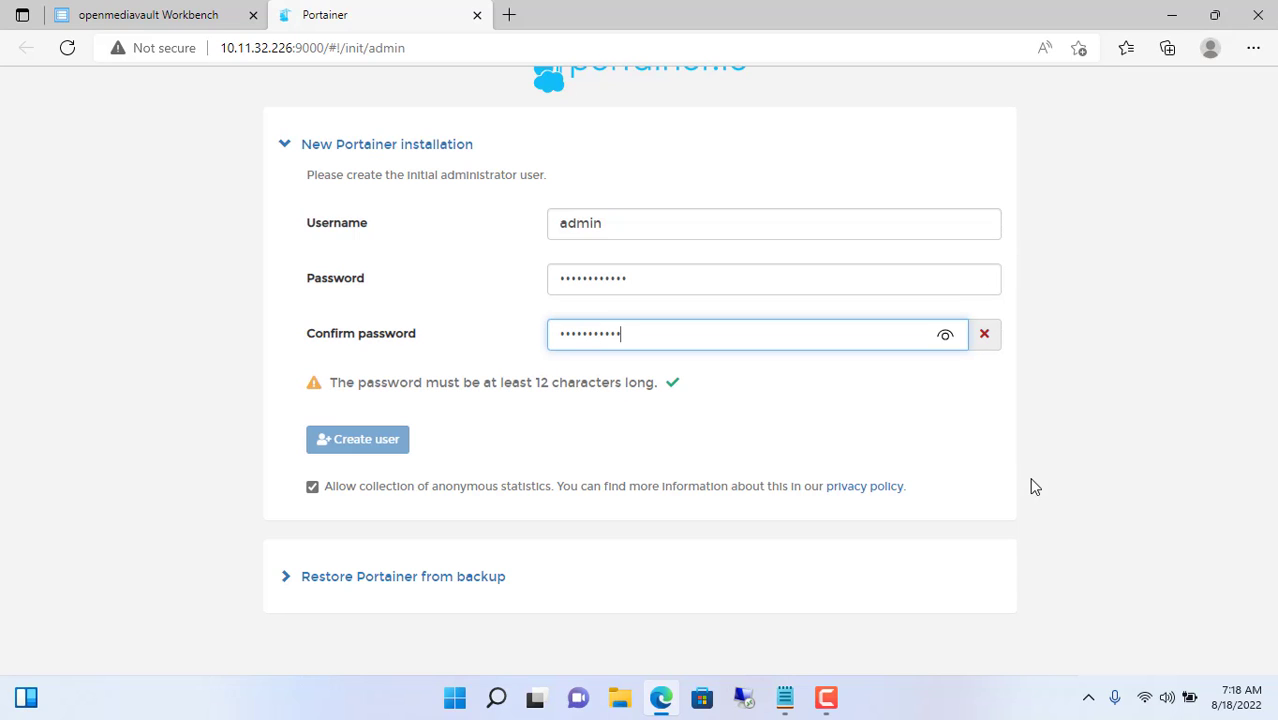
text(1)
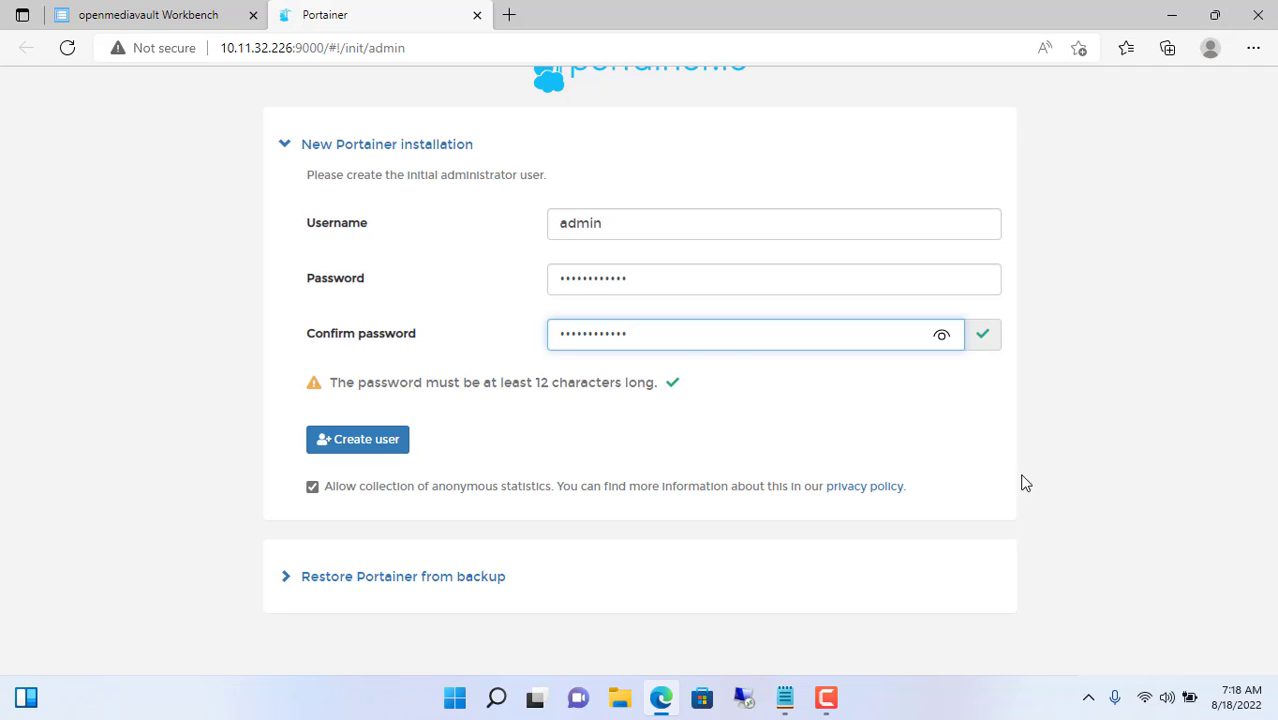
click(376, 444)
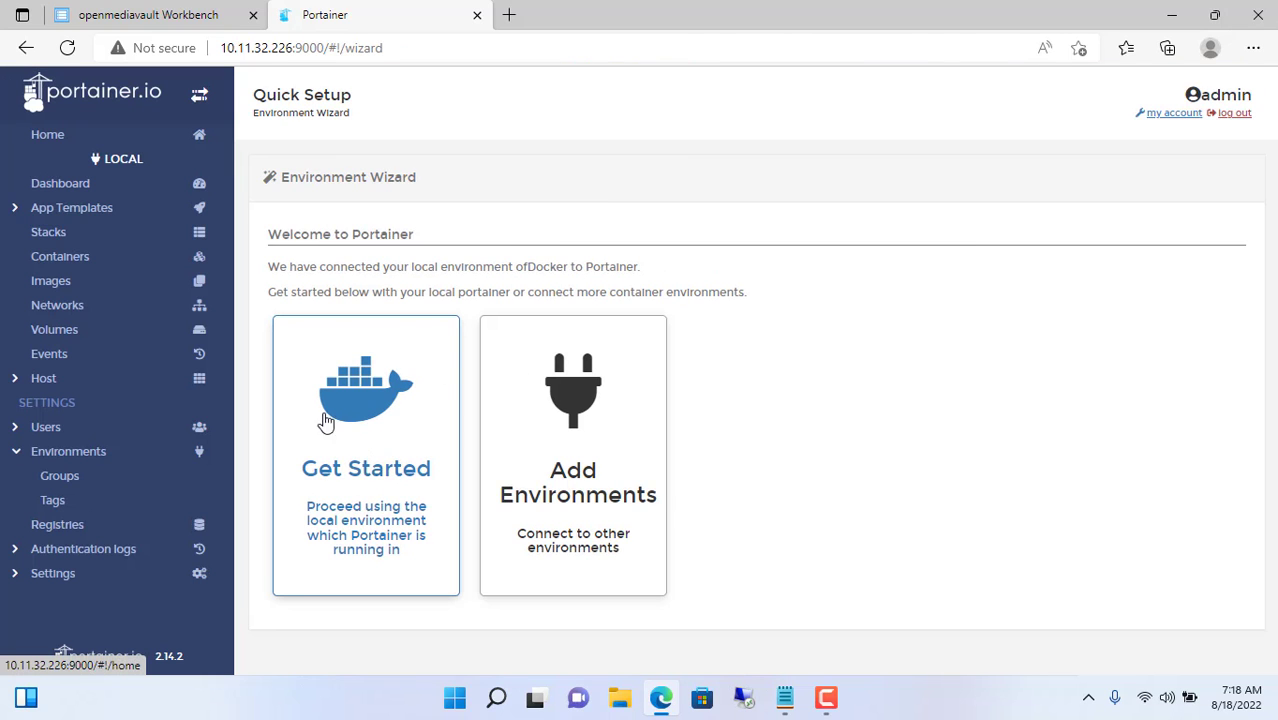
- Connect to the local Docker environment and highlight the Install File Browser checklist step
click(370, 417)
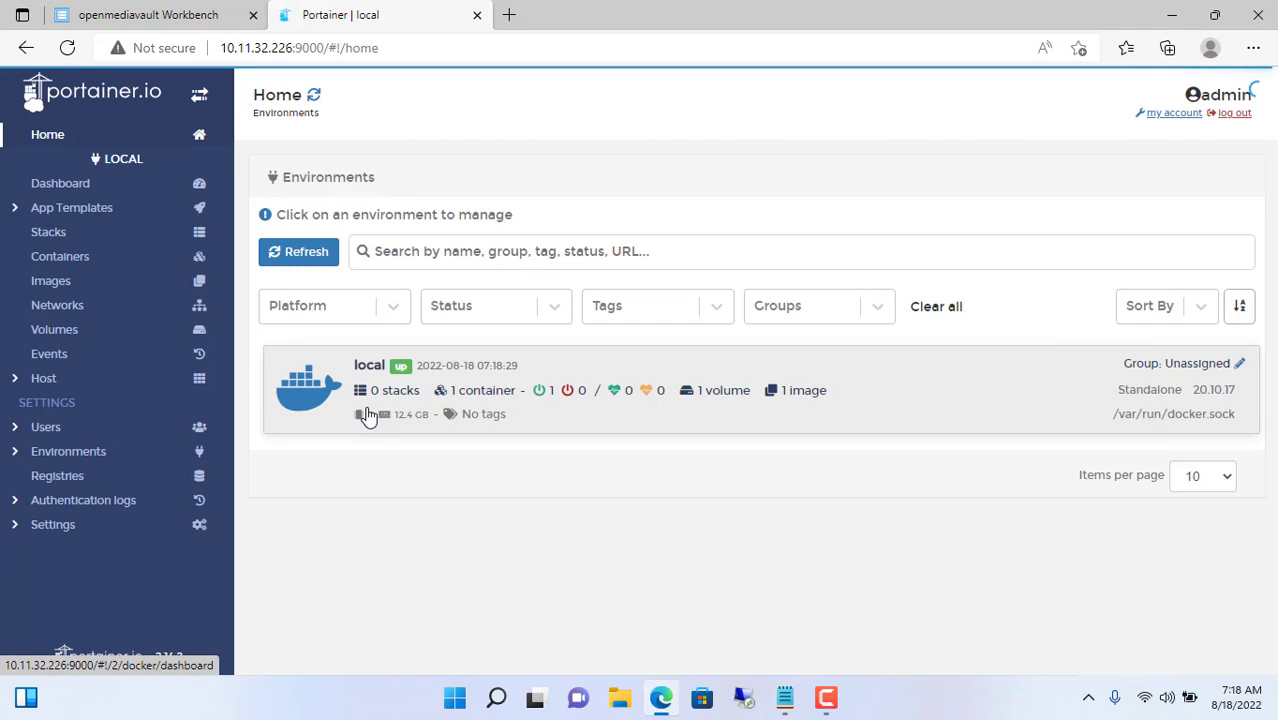
scroll(408, 442, down, 1)
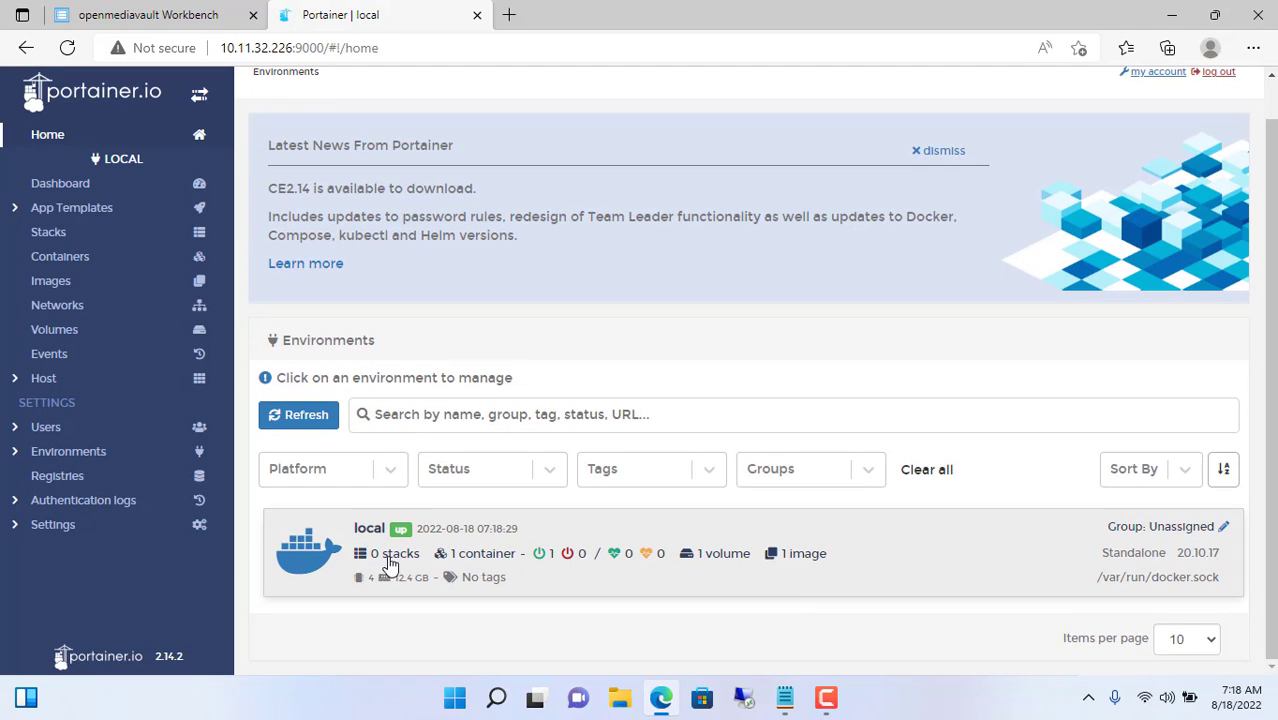
click(318, 556)
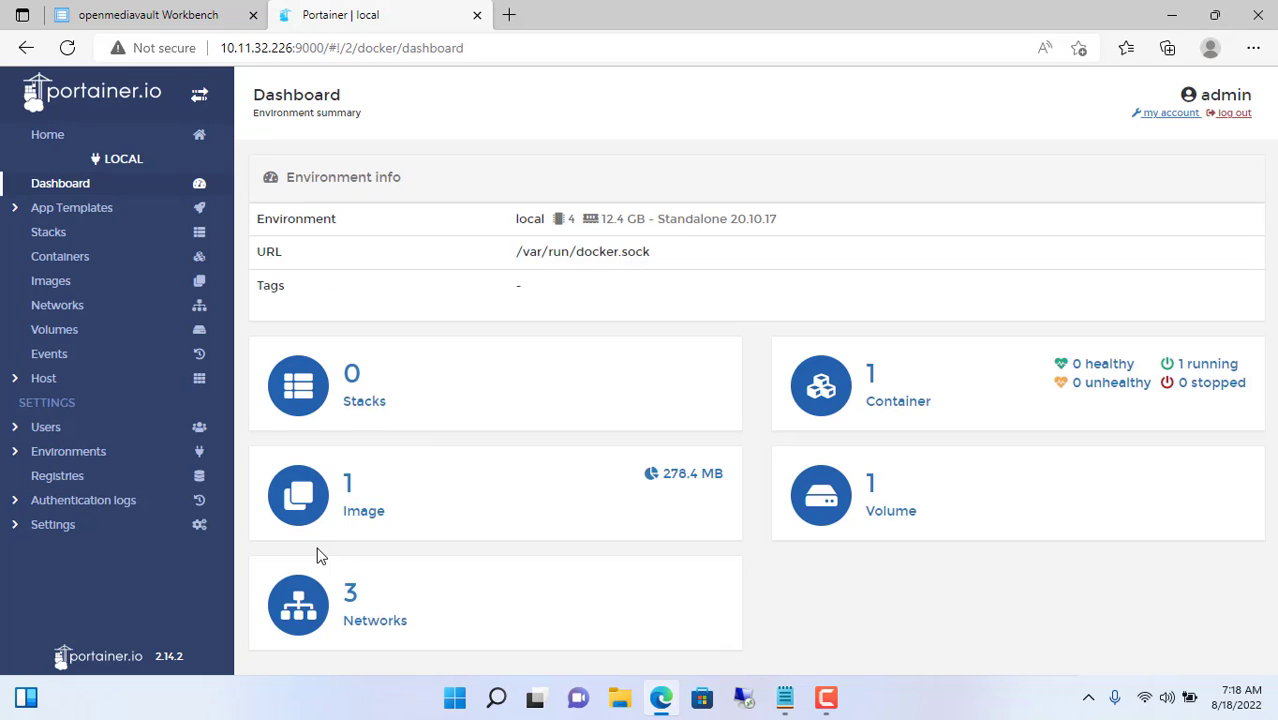
key(alt+Tab)
drag(209, 146, 3, 143)
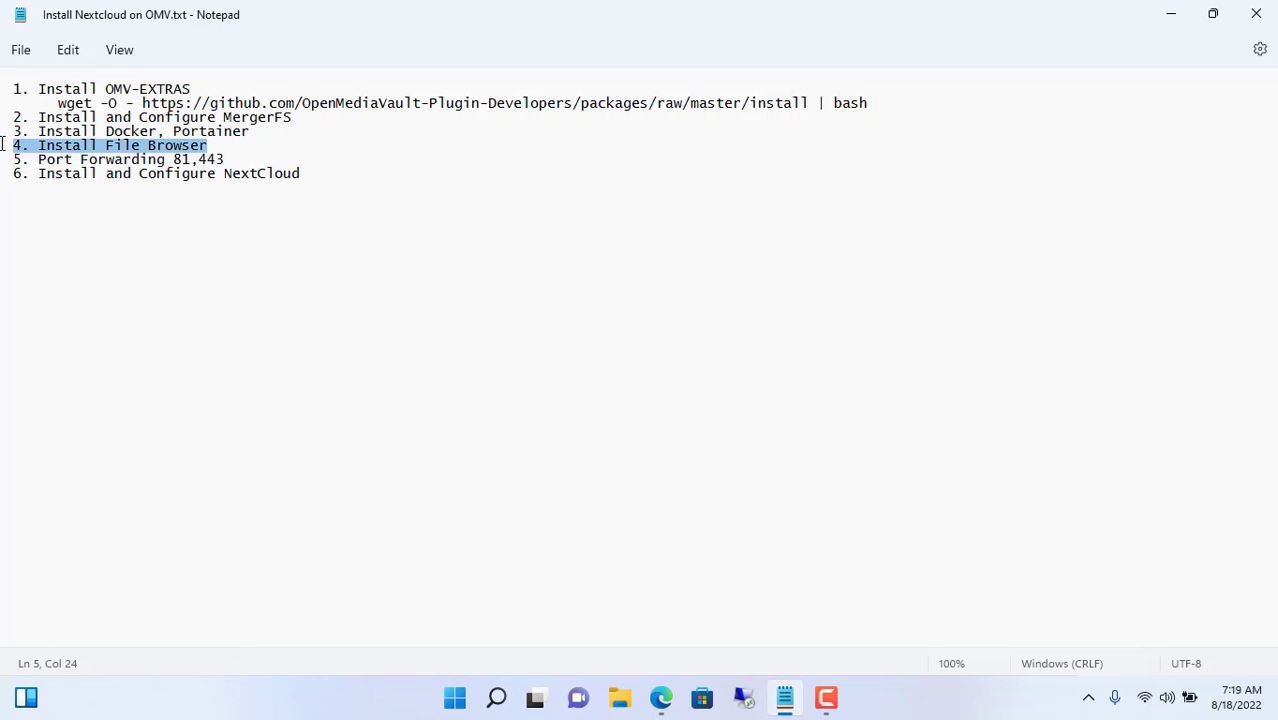
- Open Portainer's App Templates and start searching them for 'F'
click(1168, 15)
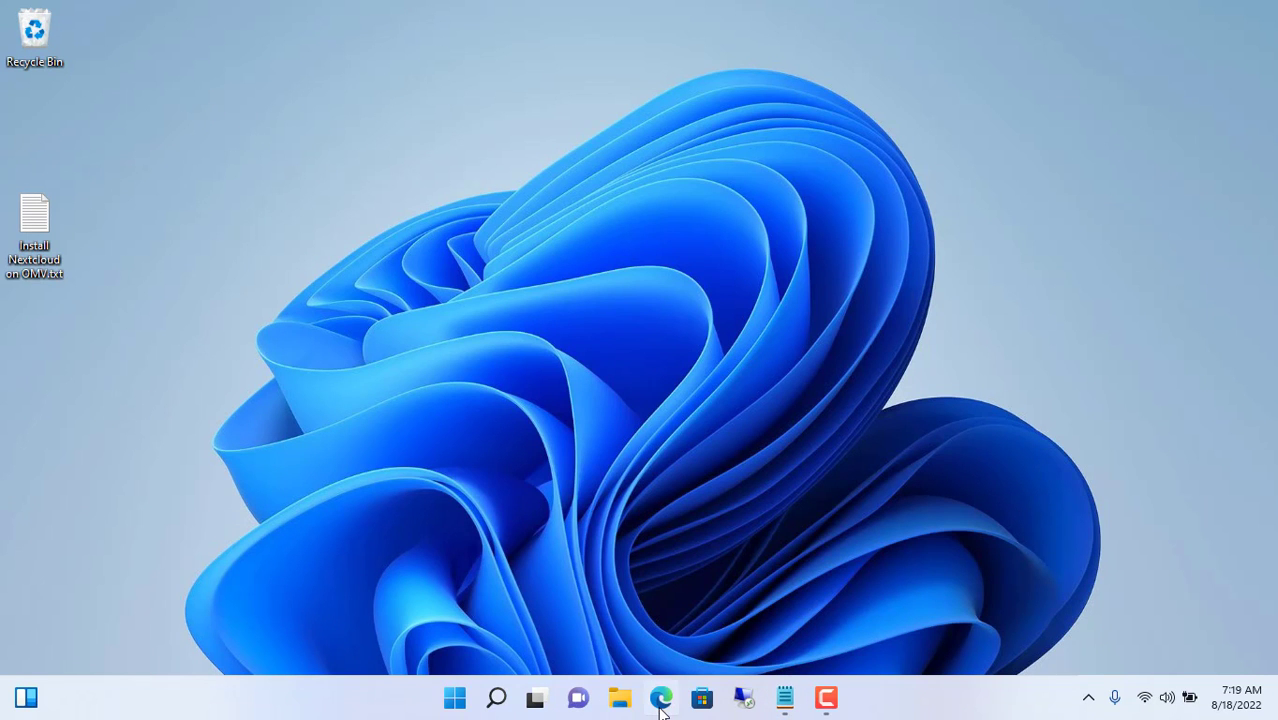
click(660, 699)
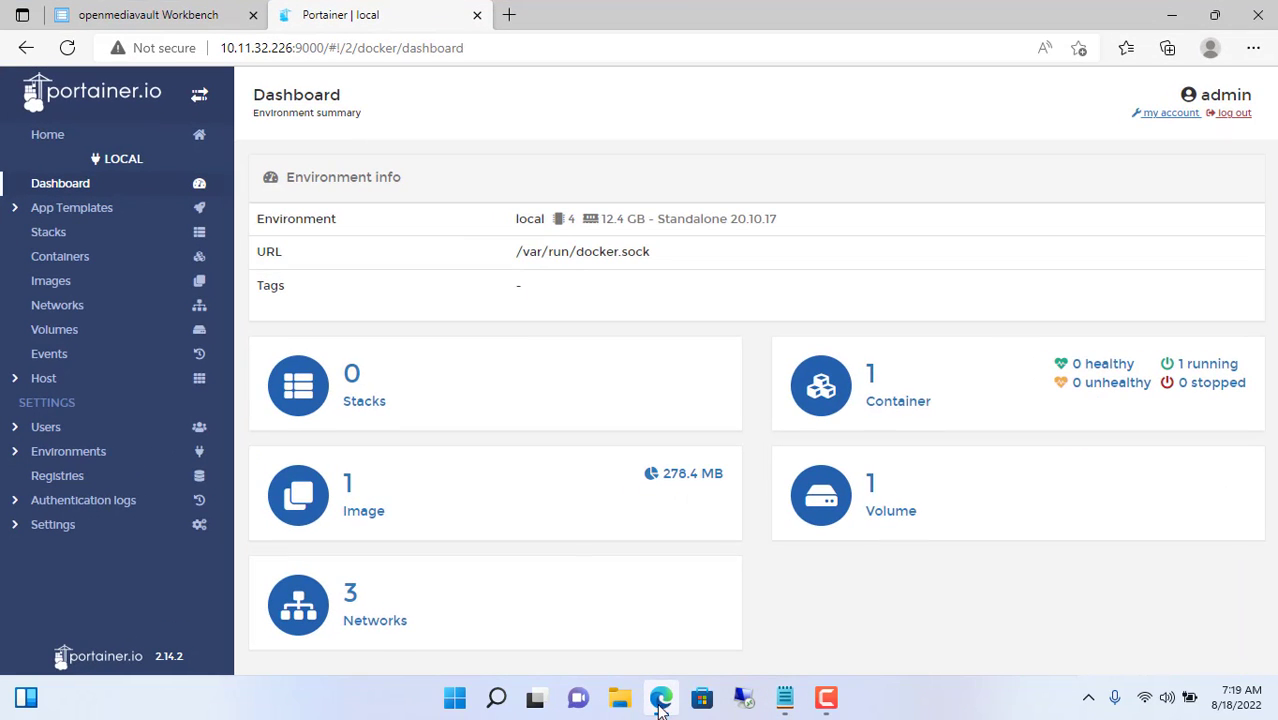
click(90, 212)
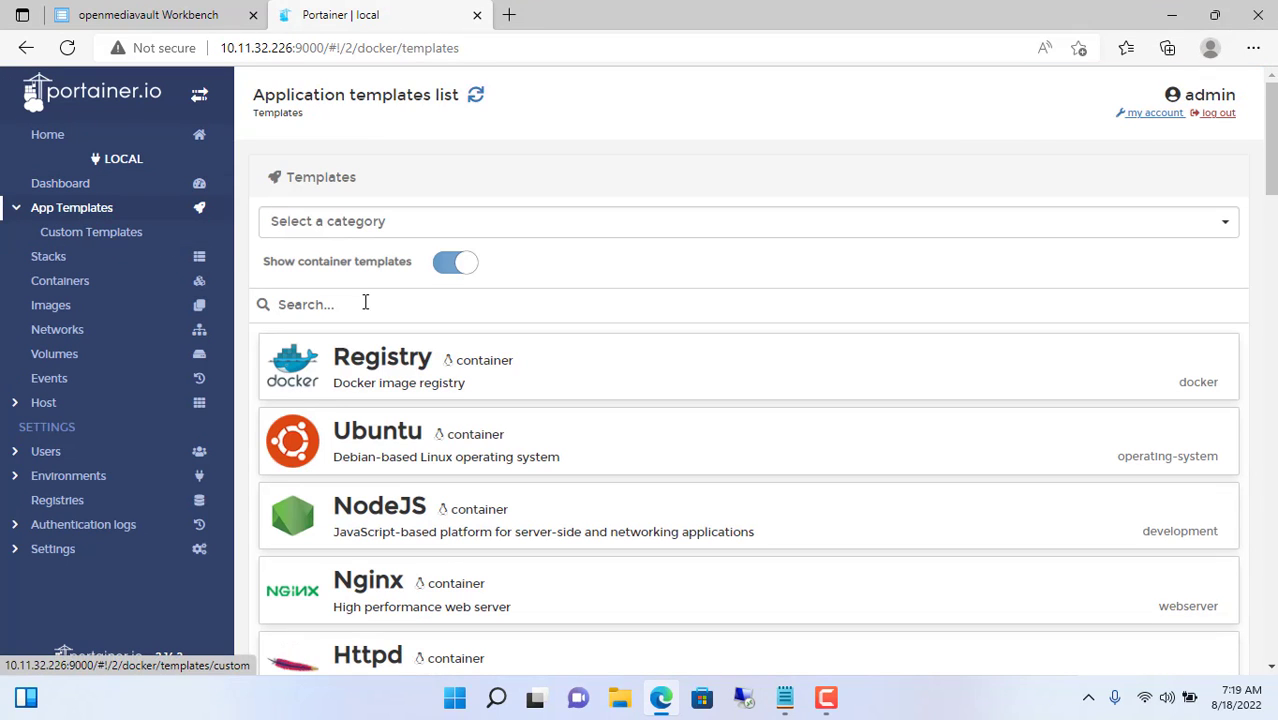
click(365, 305)
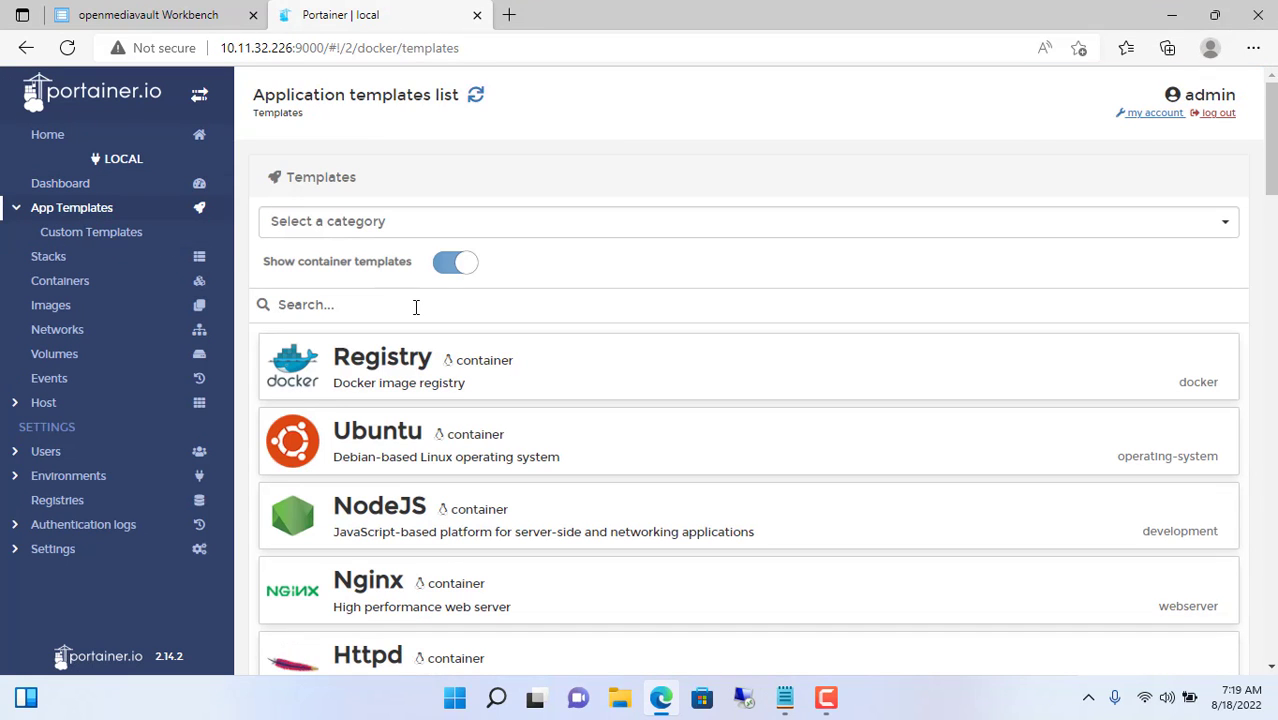
text(File)
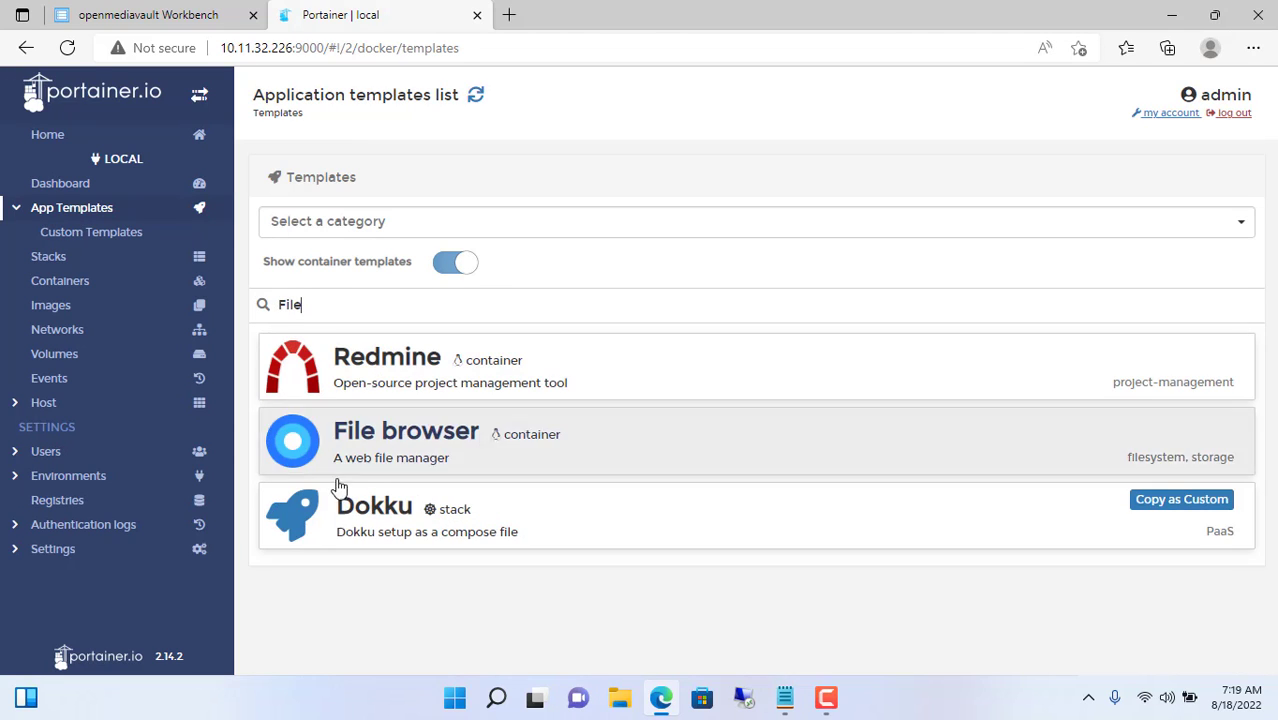
- Open the File browser template, note its default login, and name the container FileBrowser
click(410, 447)
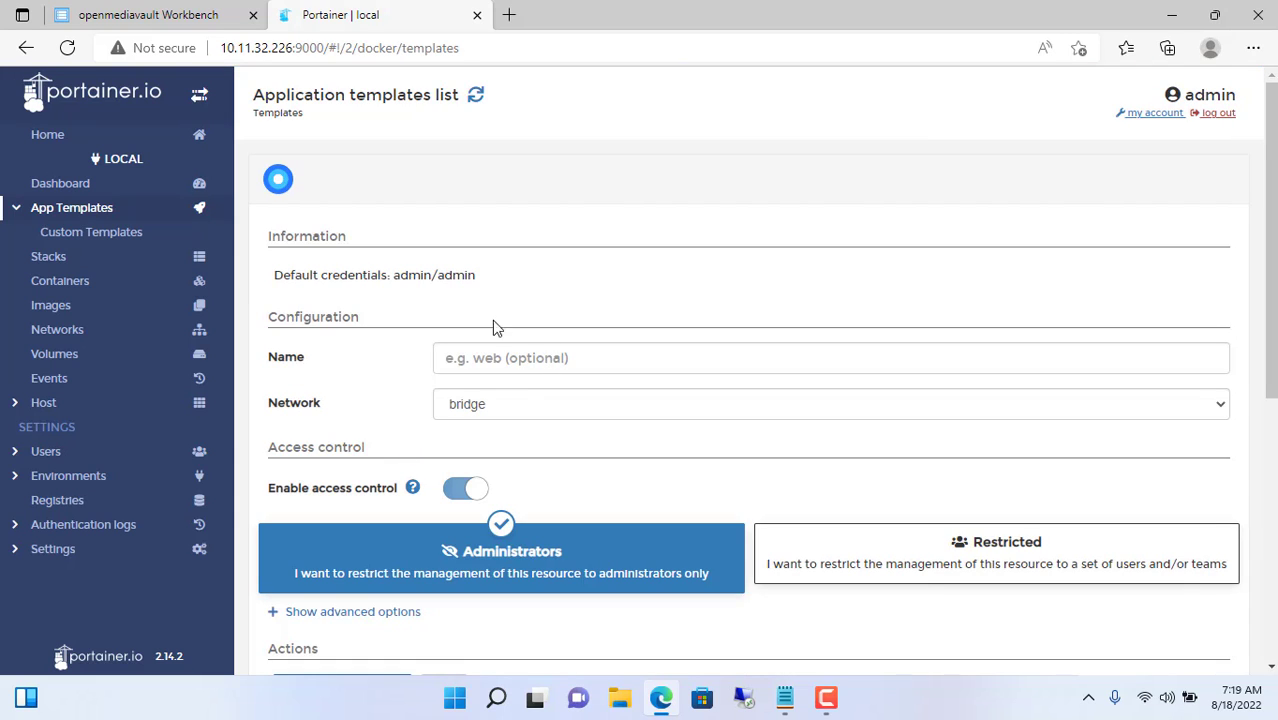
drag(275, 275, 490, 282)
click(520, 358)
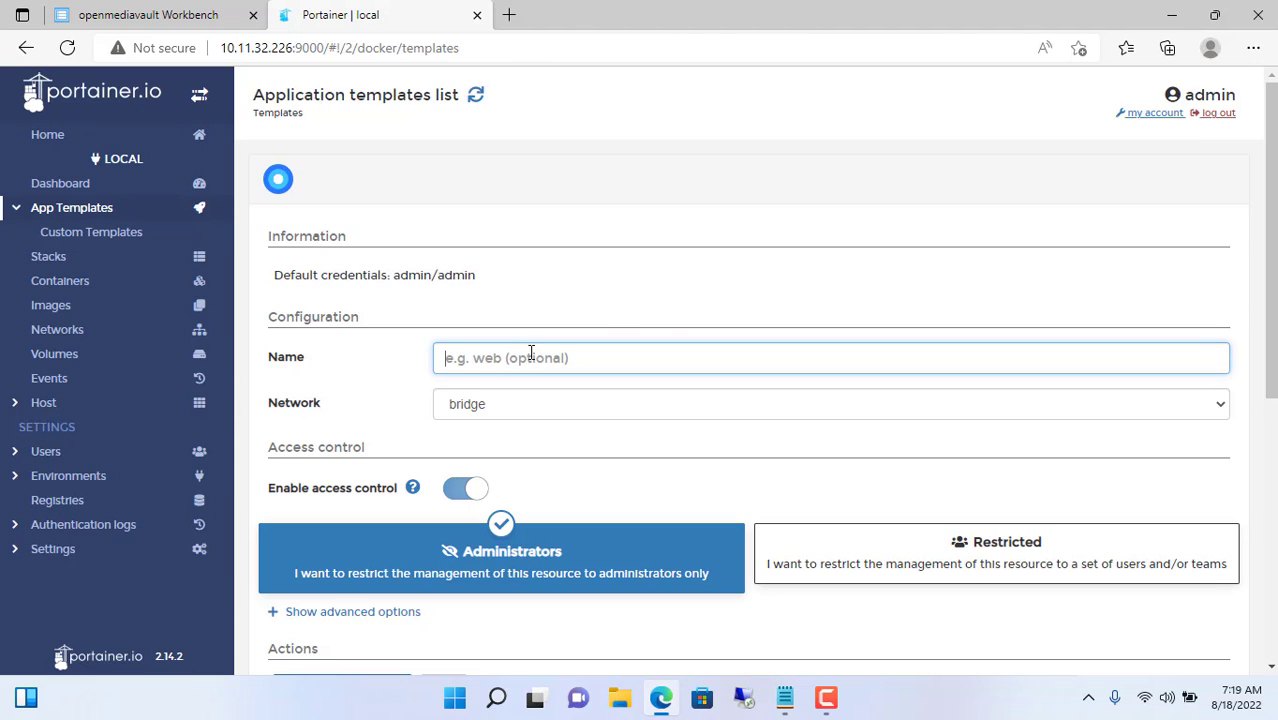
text(FileBrowser)
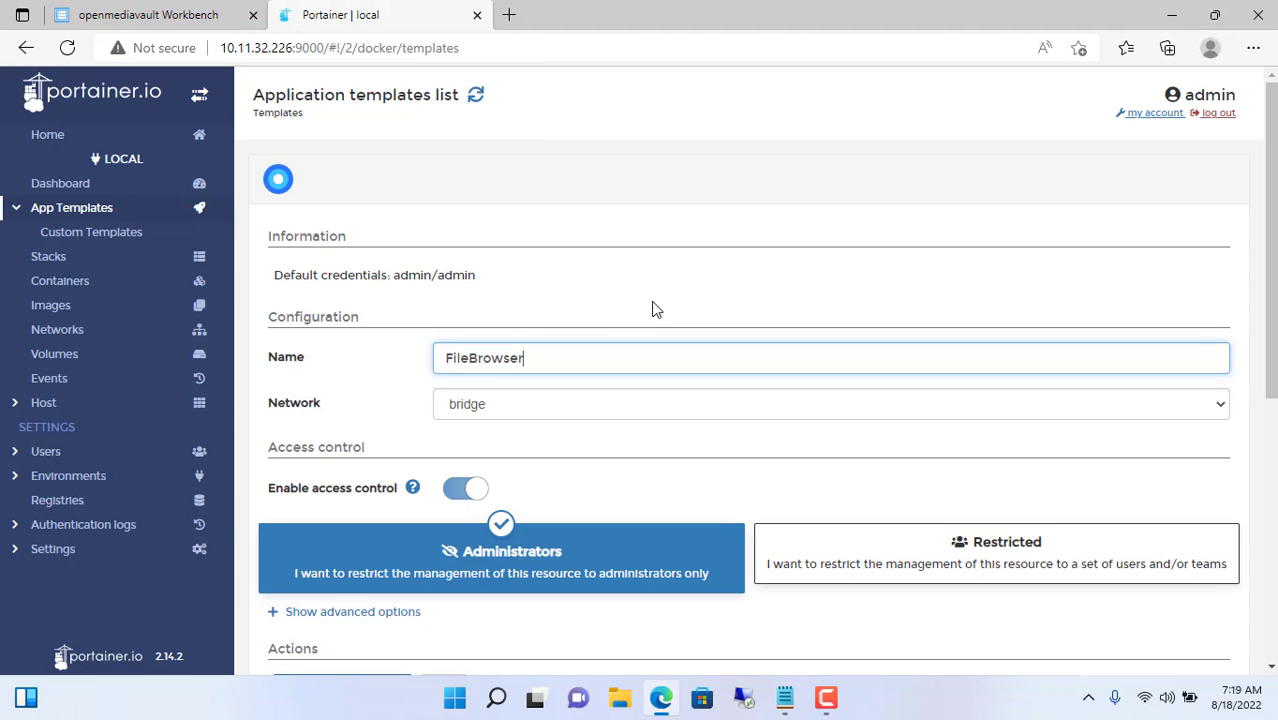
scroll(656, 306, down, 4)
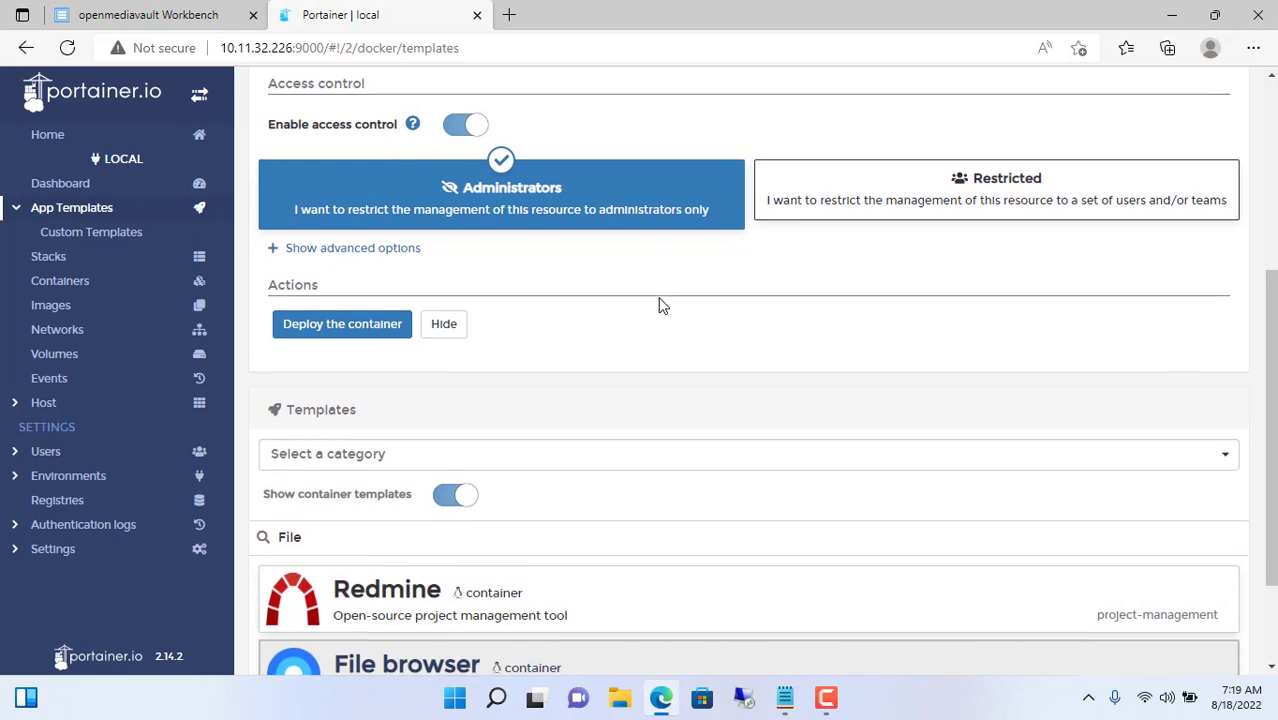
- Map host port 82 to container port 80 in the advanced options
click(362, 252)
click(437, 352)
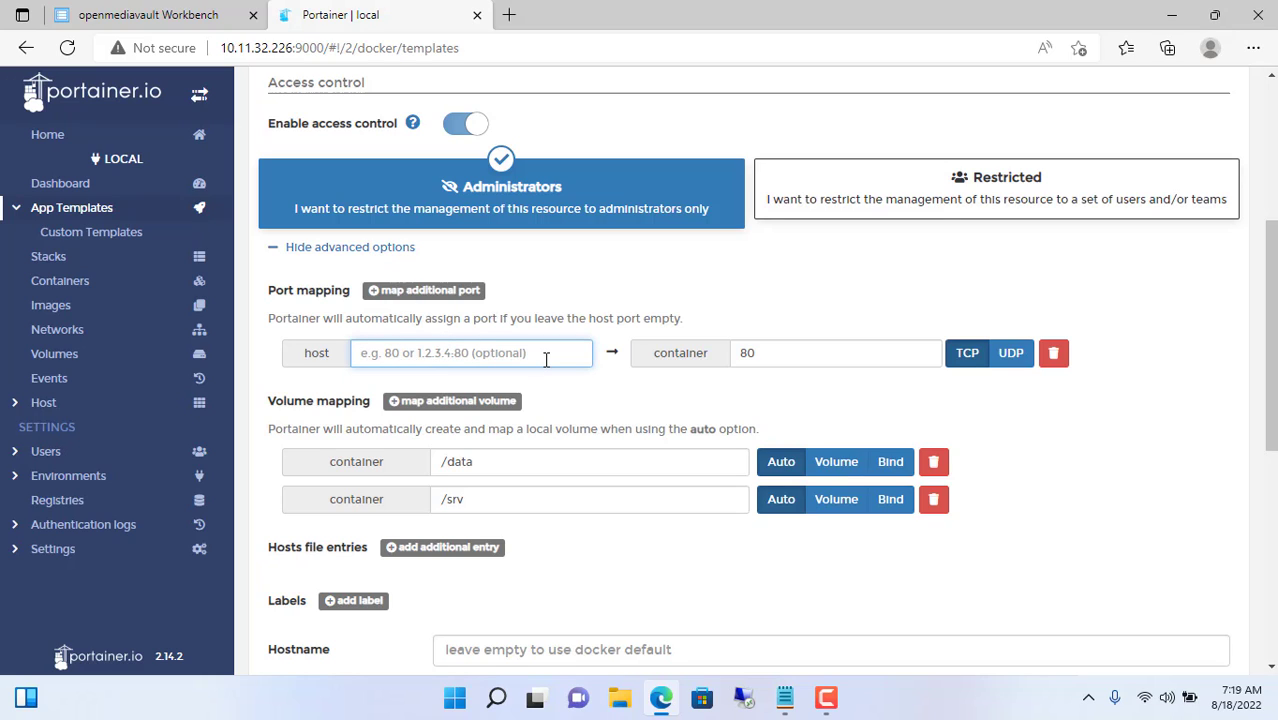
text(82)
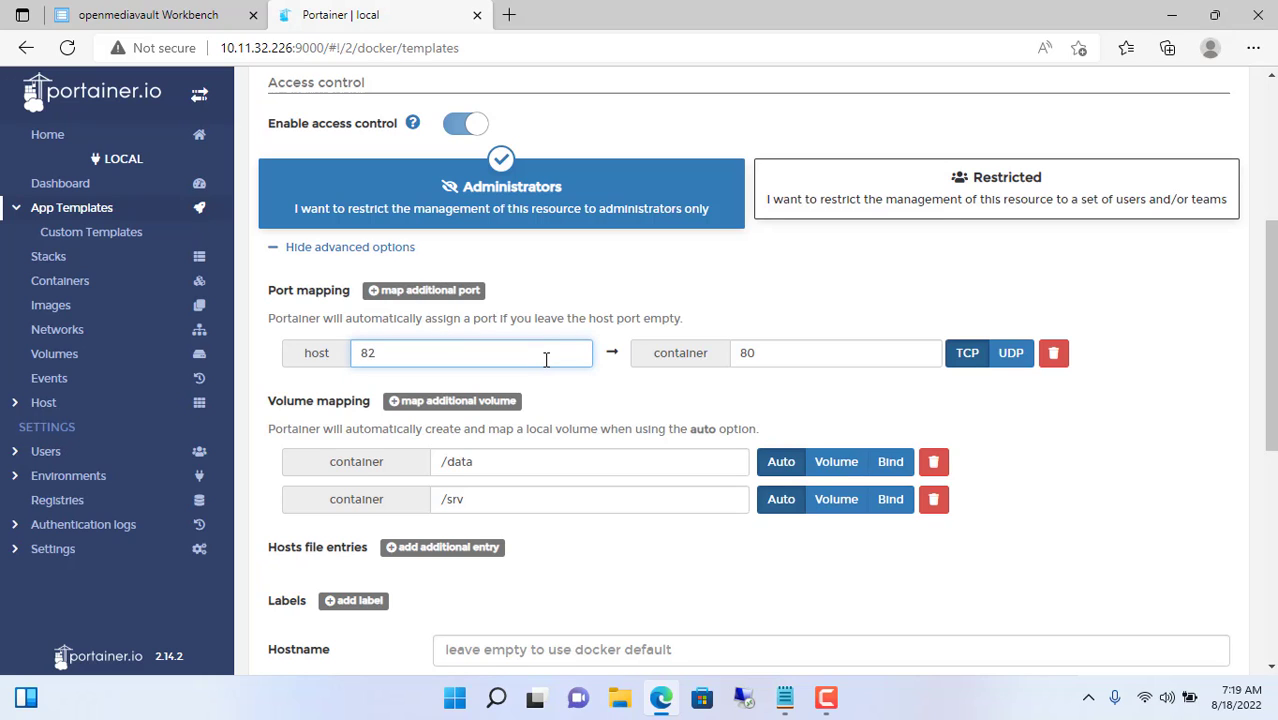
drag(417, 353, 333, 360)
drag(818, 358, 693, 355)
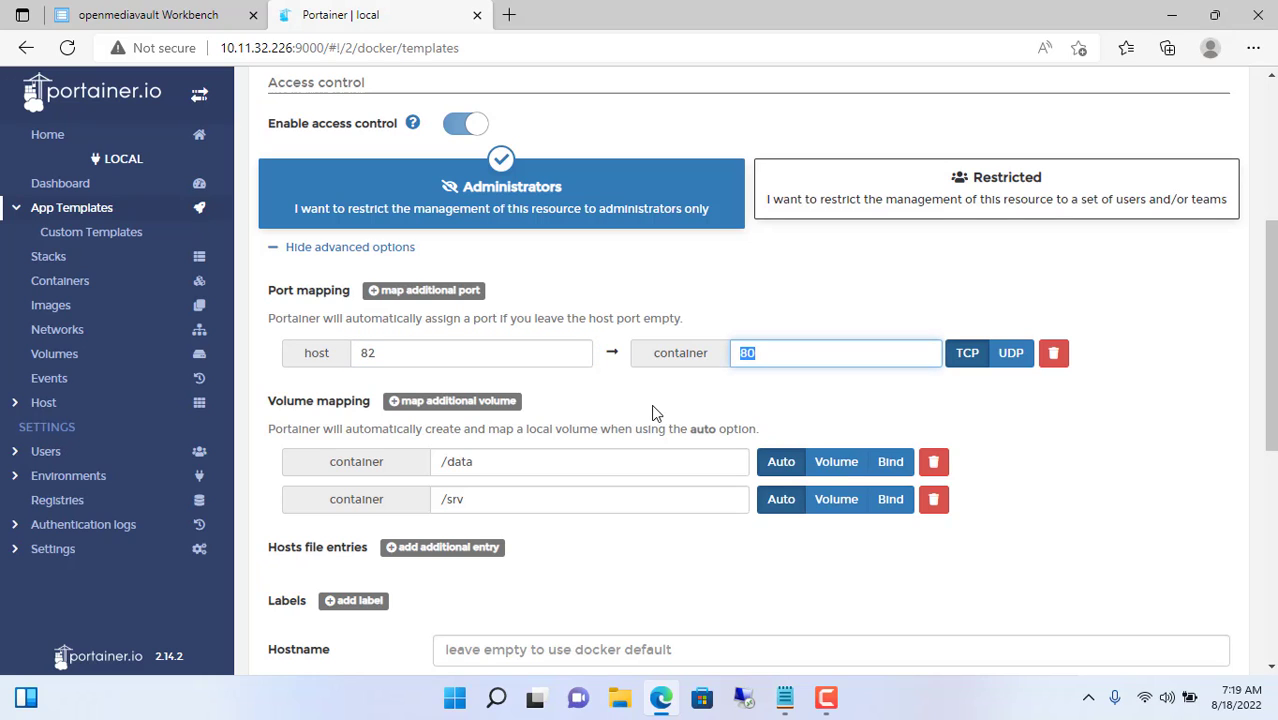
- Bind container path /srv to host path /srv
drag(550, 507, 414, 508)
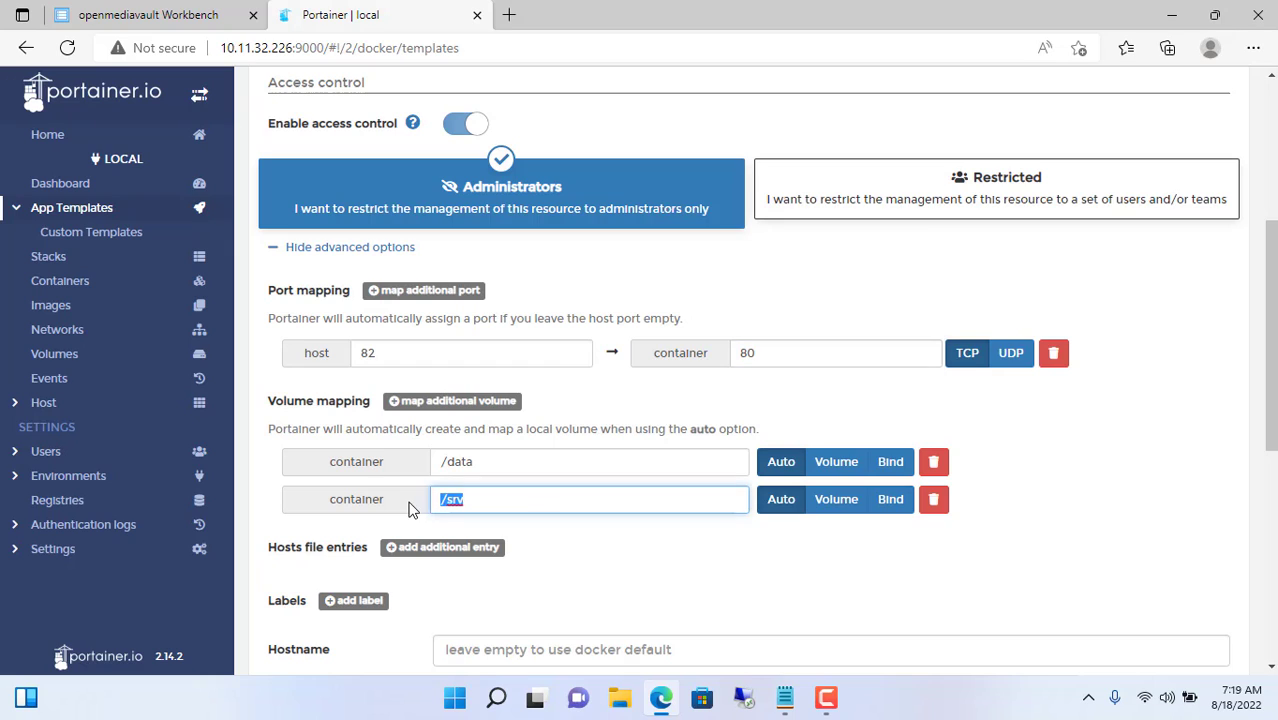
click(889, 500)
click(664, 536)
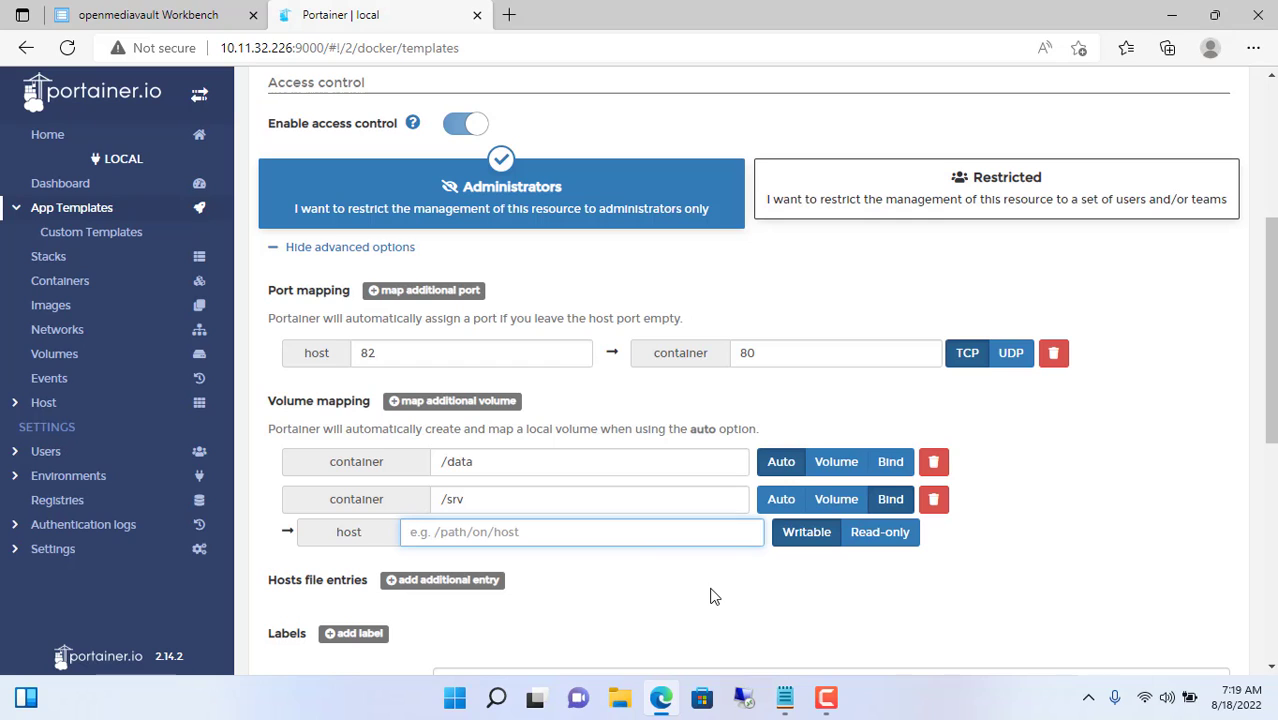
text(/srv)
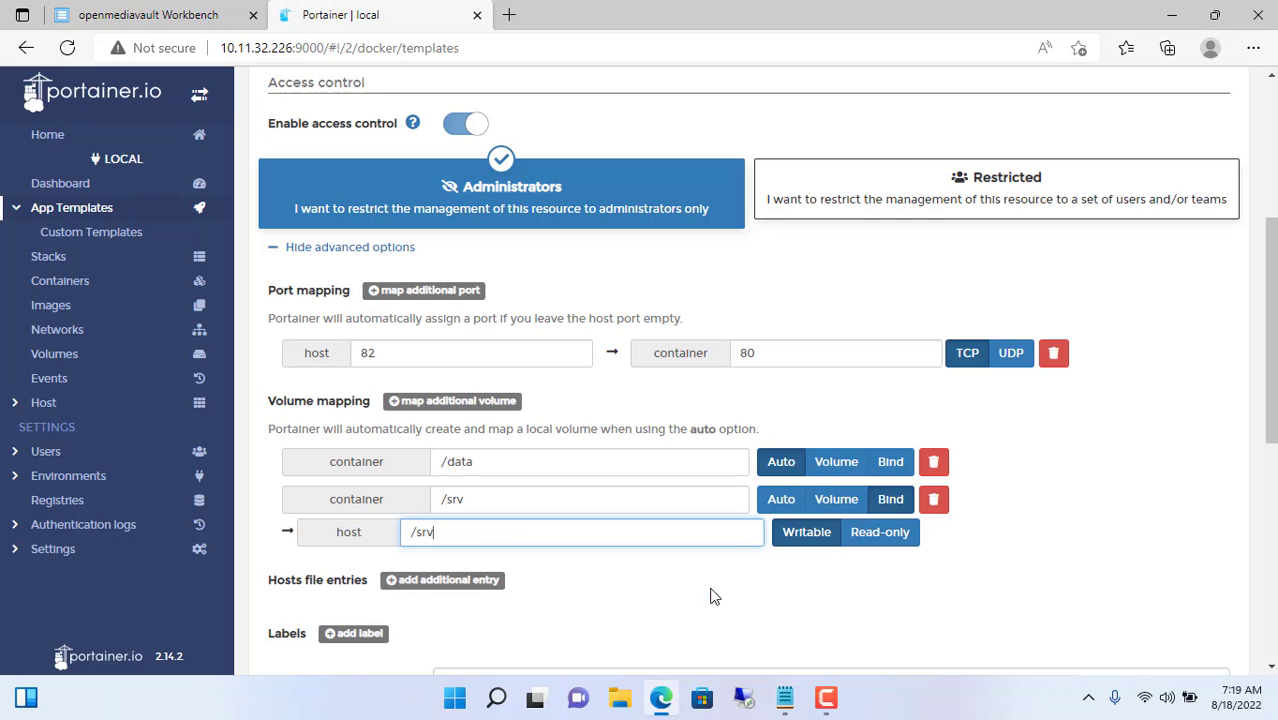
drag(434, 533, 400, 540)
click(716, 598)
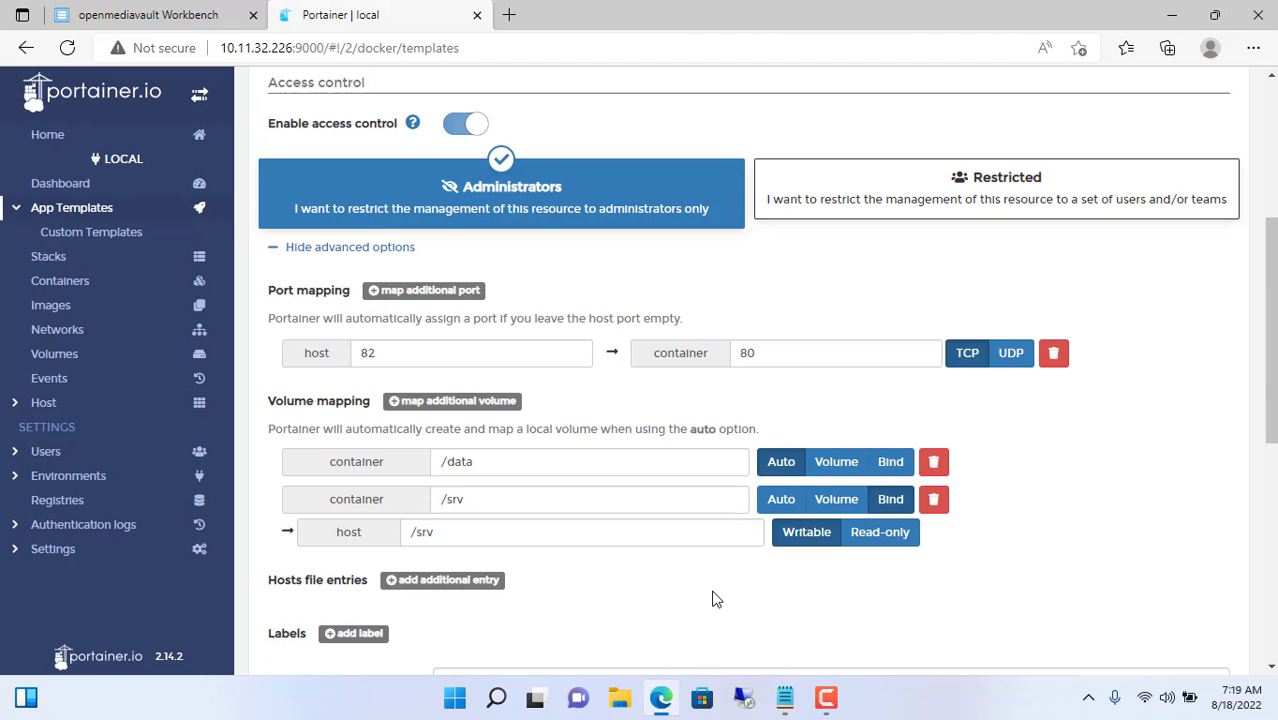
scroll(716, 598, down, 5)
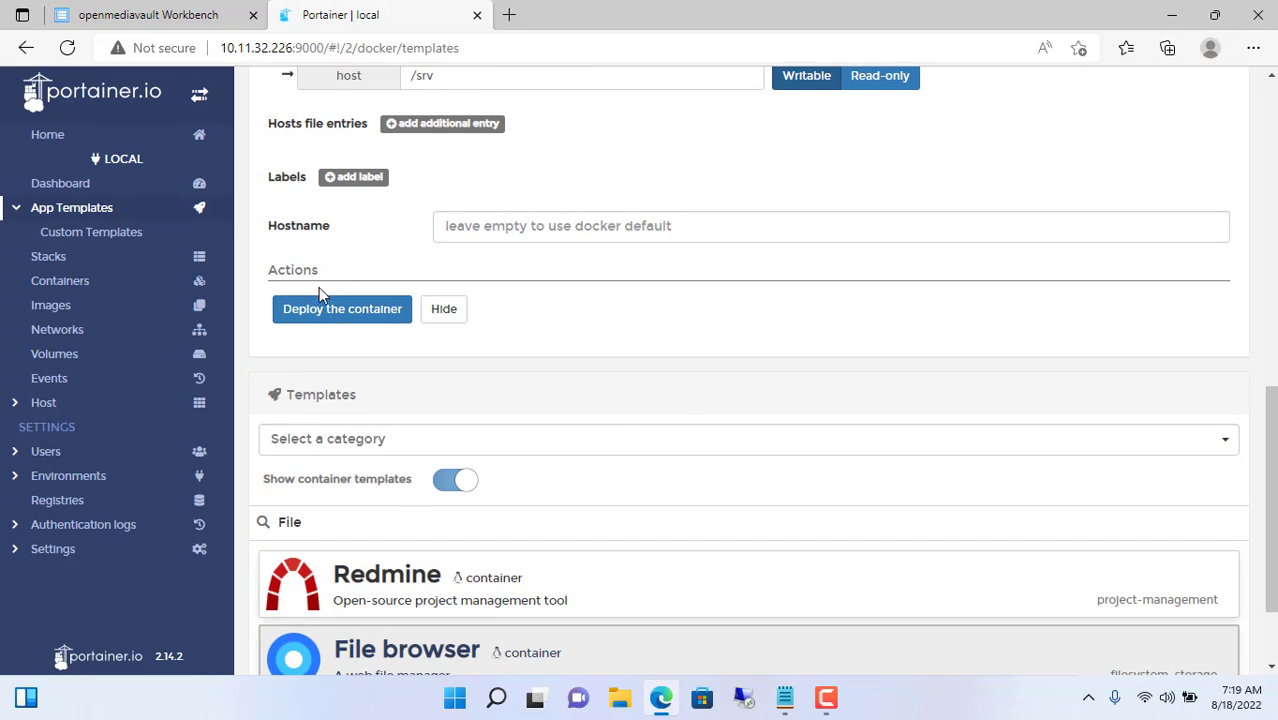
- Deploy the FileBrowser container, confirm it shows healthy, then open a new browser tab
click(356, 316)
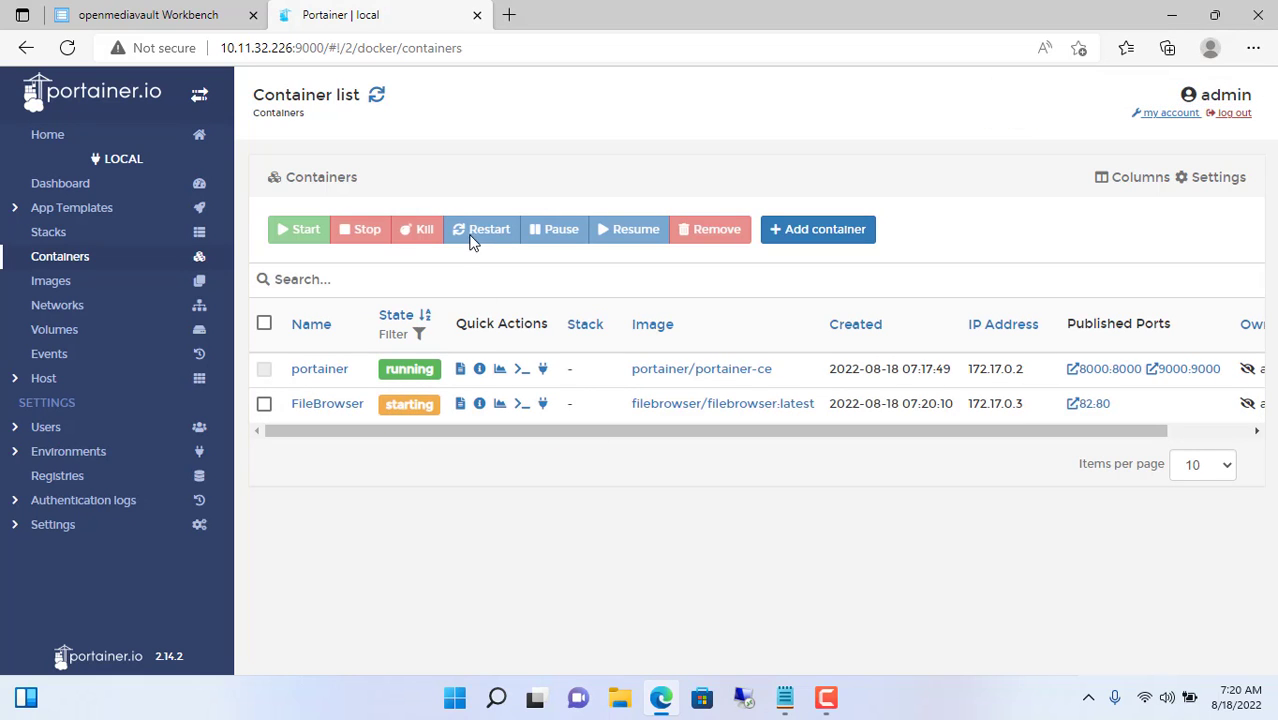
click(378, 100)
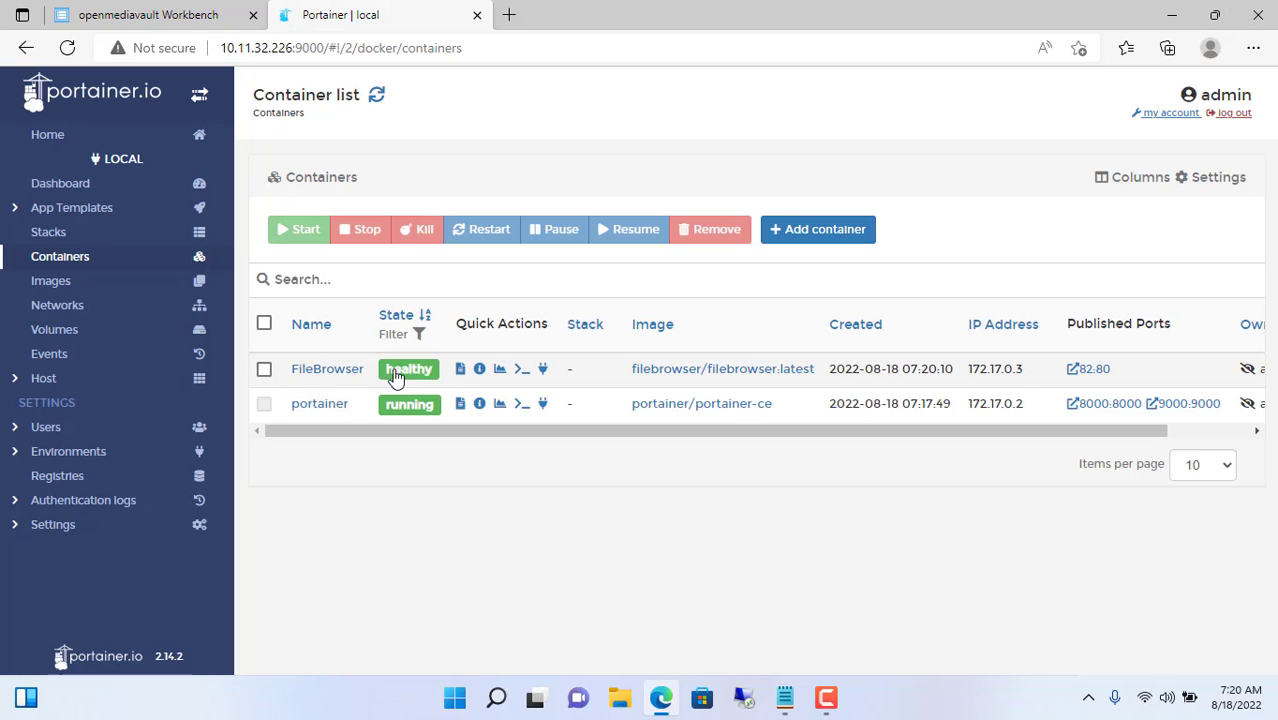
click(509, 15)
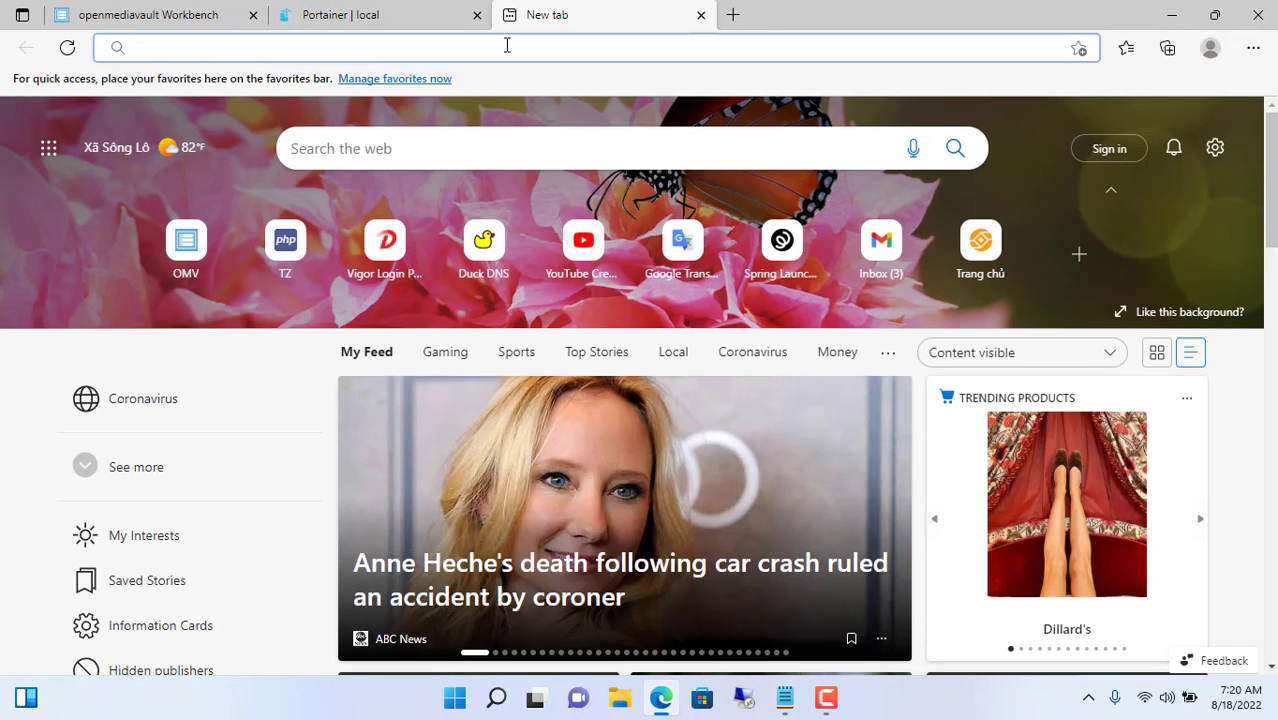
- Go to 10.11.32.226:82 and log in to File Browser with the default username and password
text(10.11.32.226)
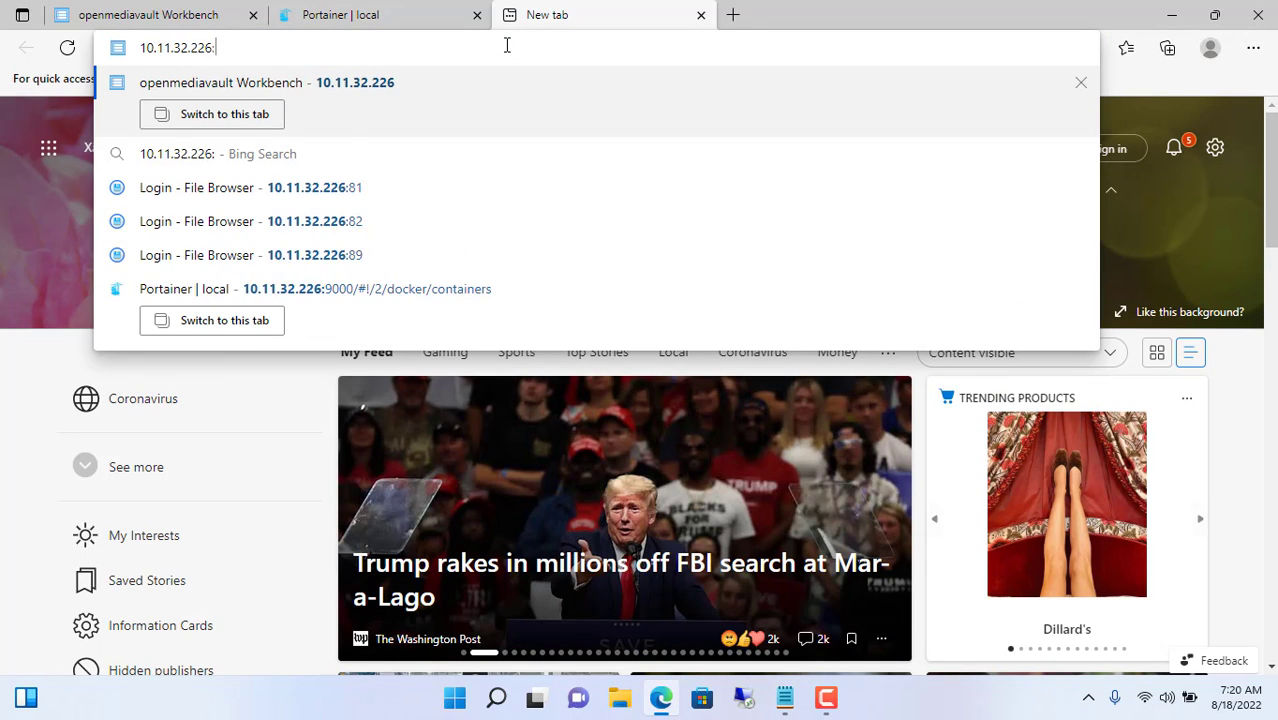
text(:82)
click(344, 82)
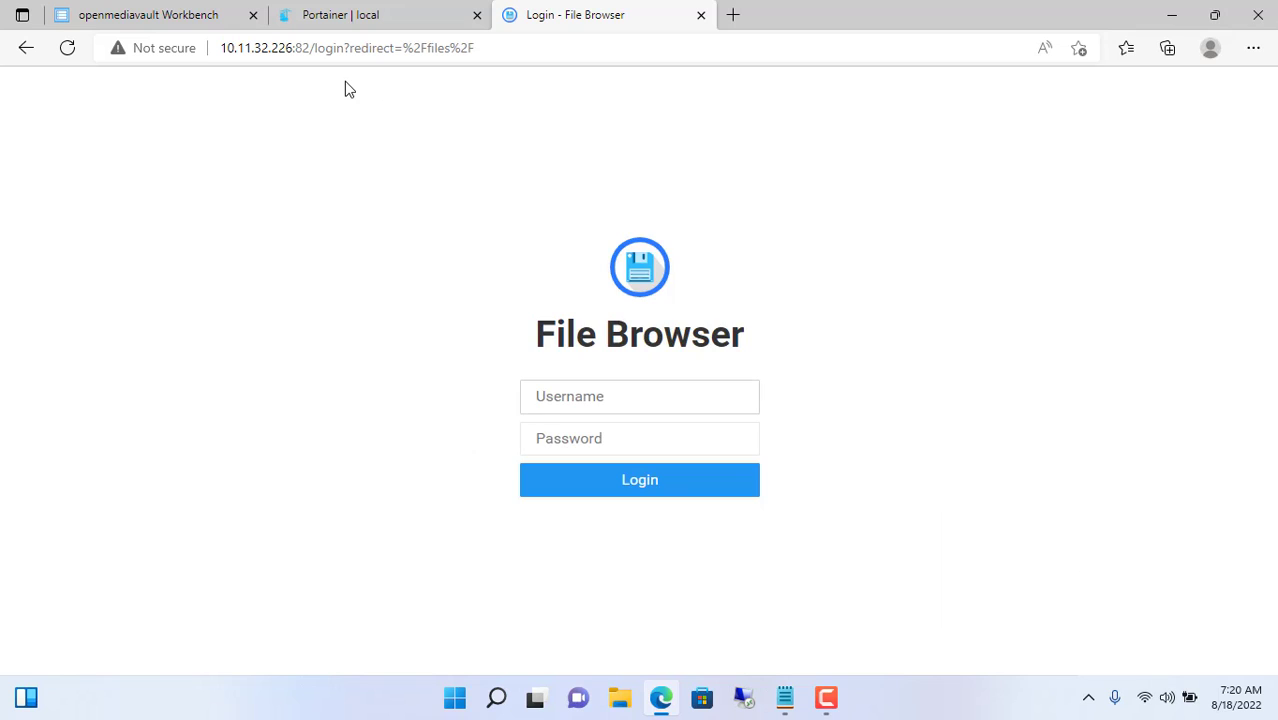
text(admin)
key(Tab)
text(ad)
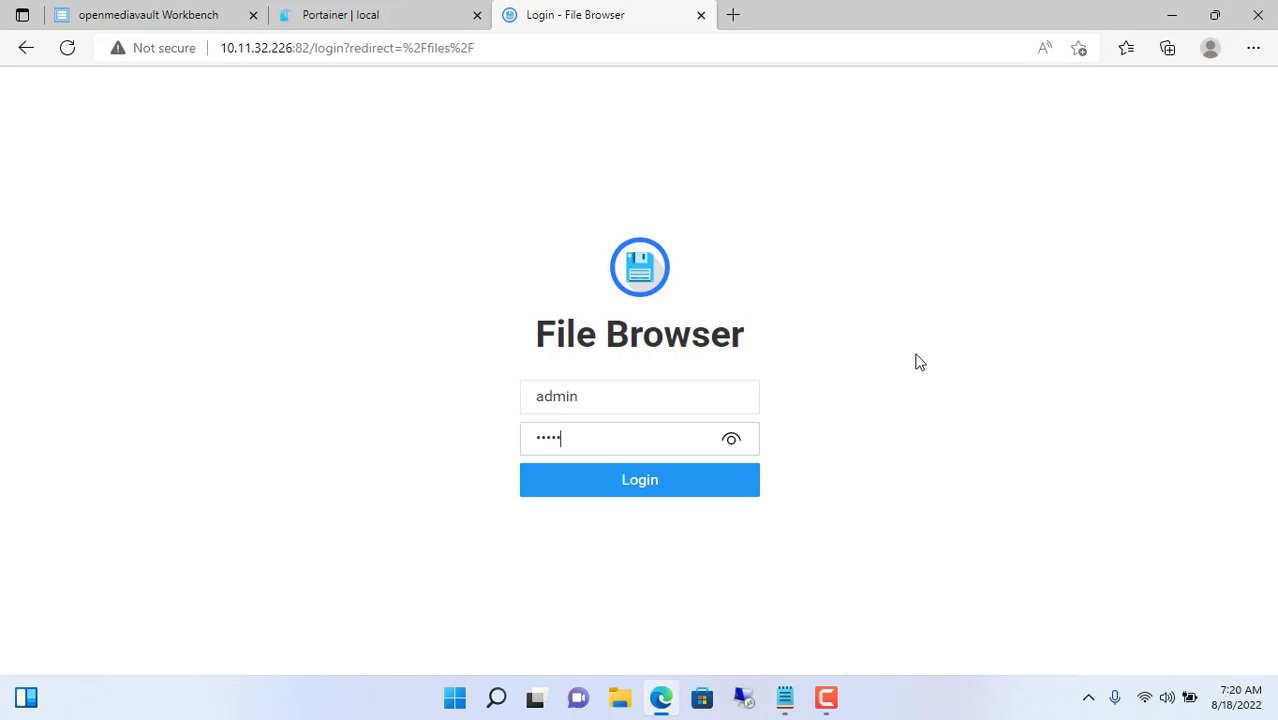
click(731, 439)
double_click(566, 440)
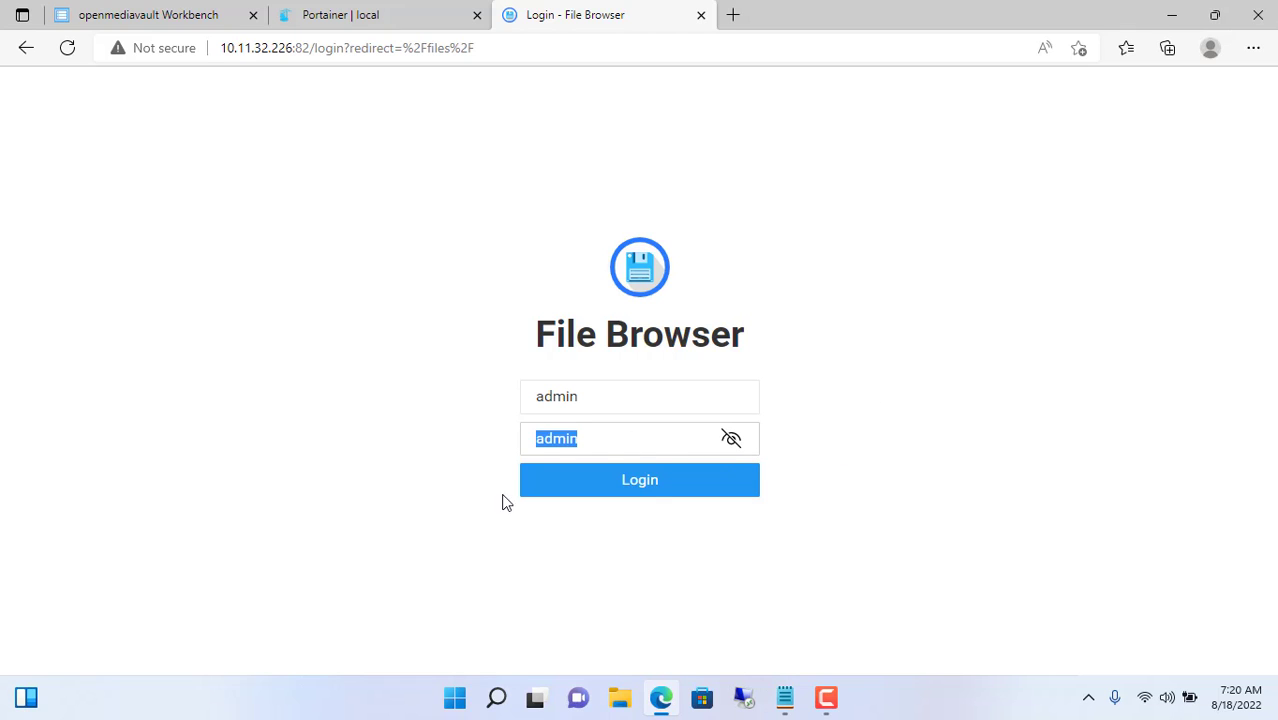
click(650, 500)
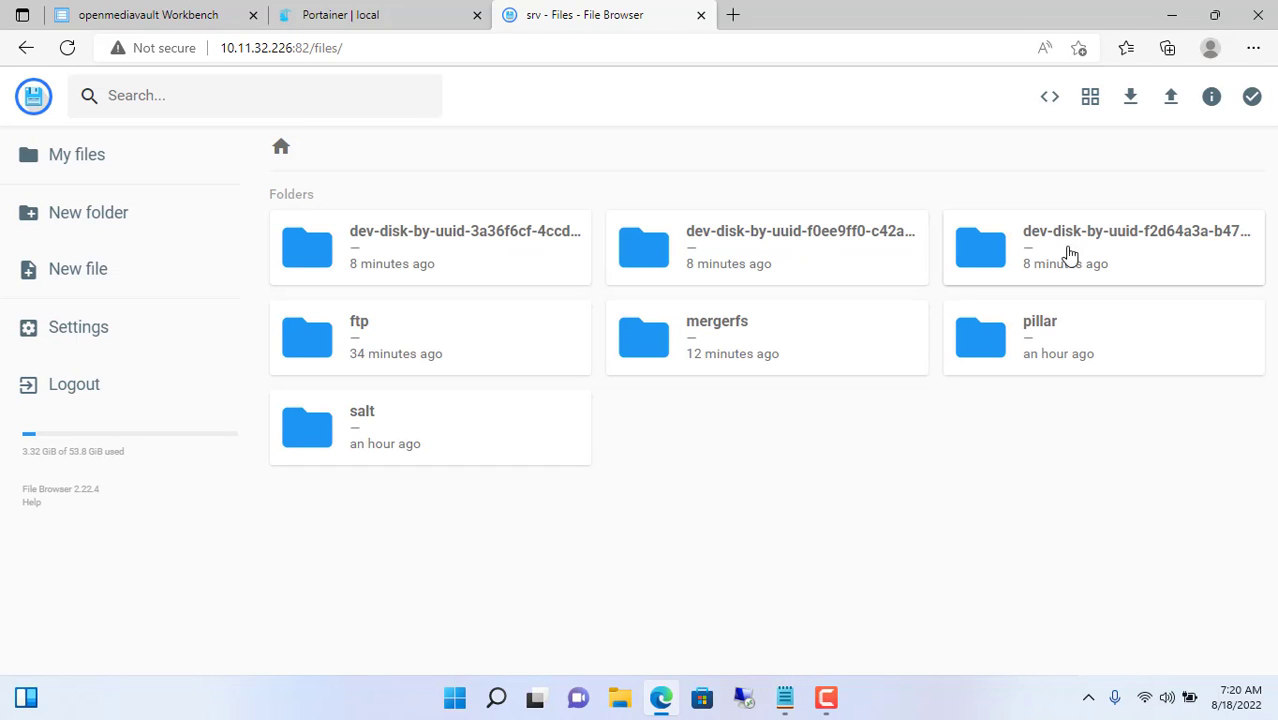
- Create a folder named appdata inside mergerfs/mergerHDD
click(727, 342)
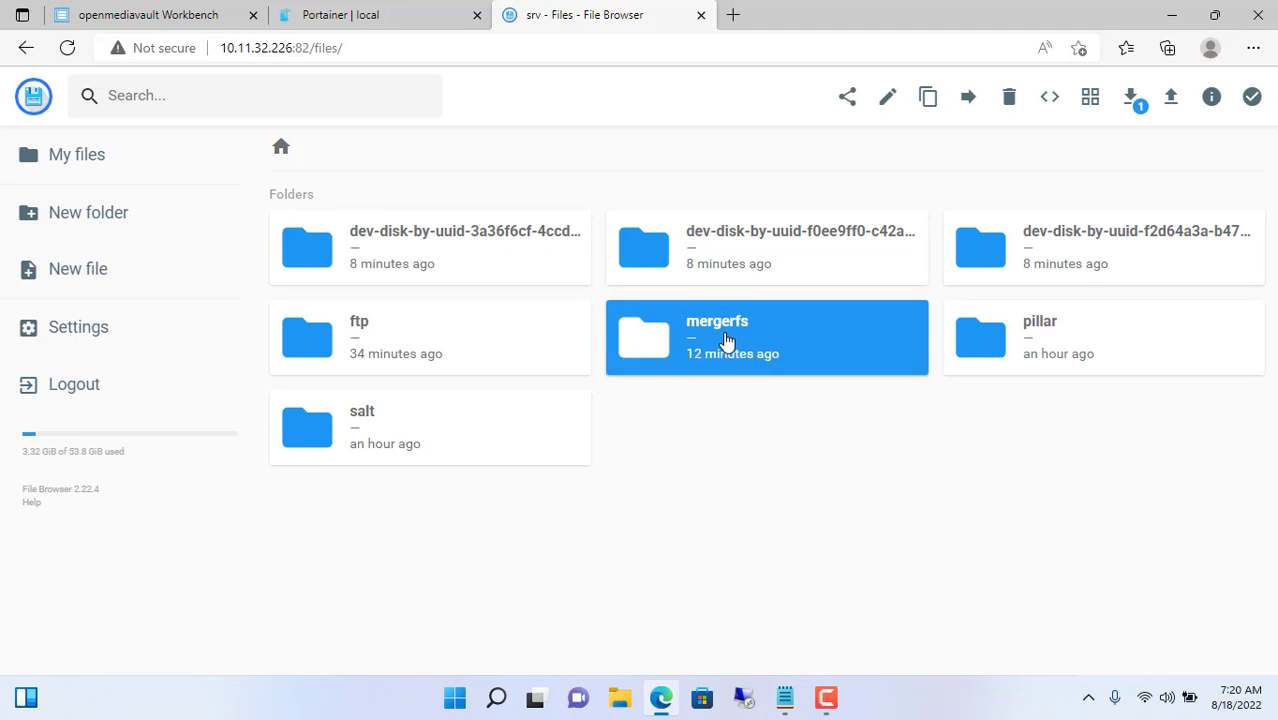
double_click(730, 340)
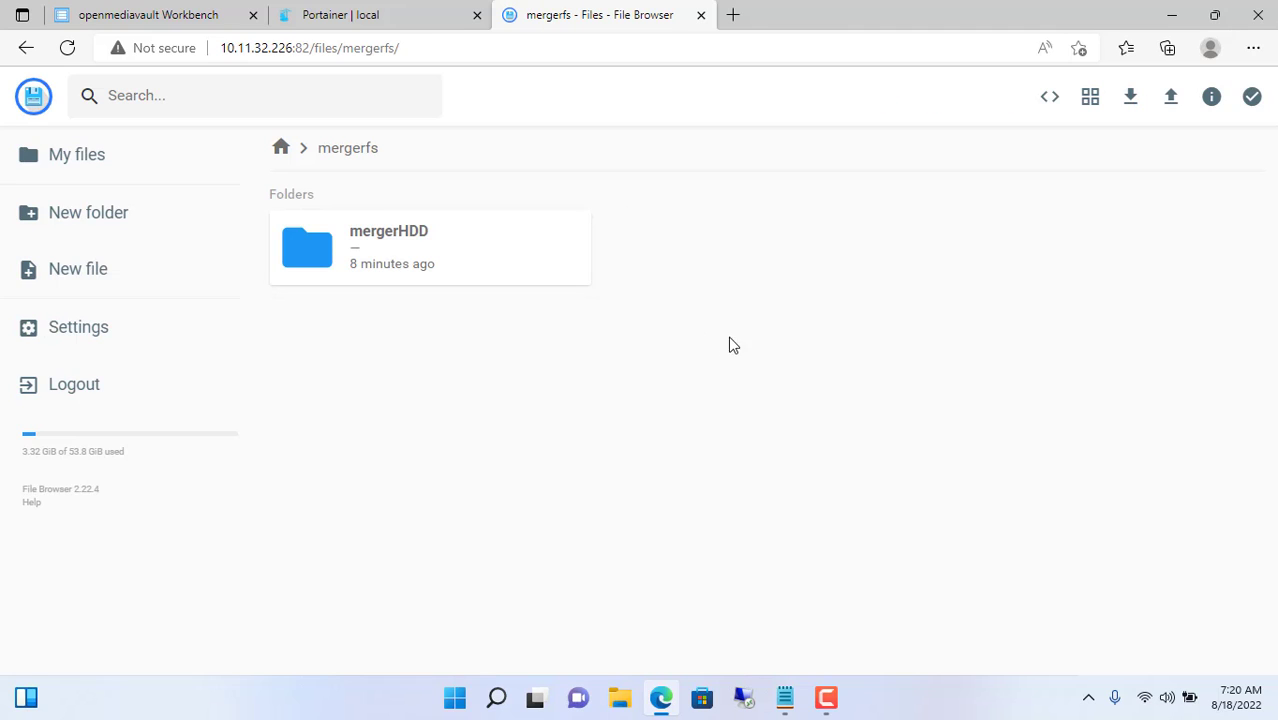
double_click(425, 267)
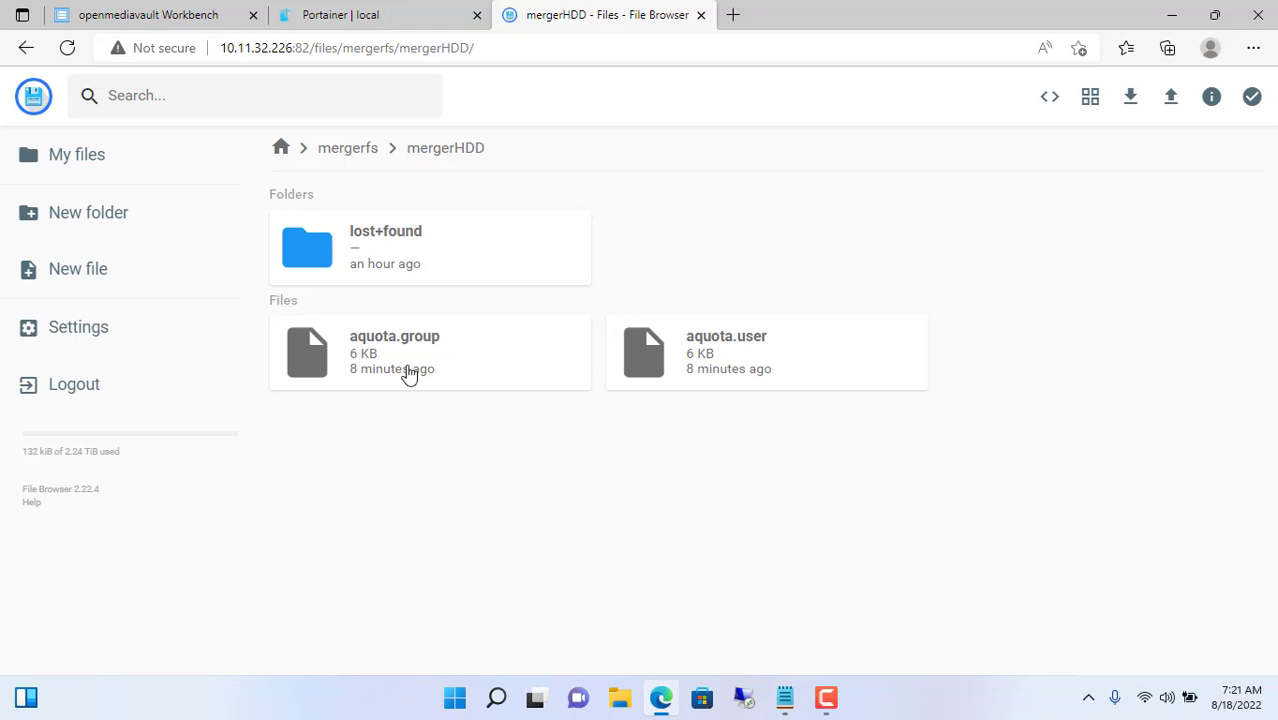
click(139, 234)
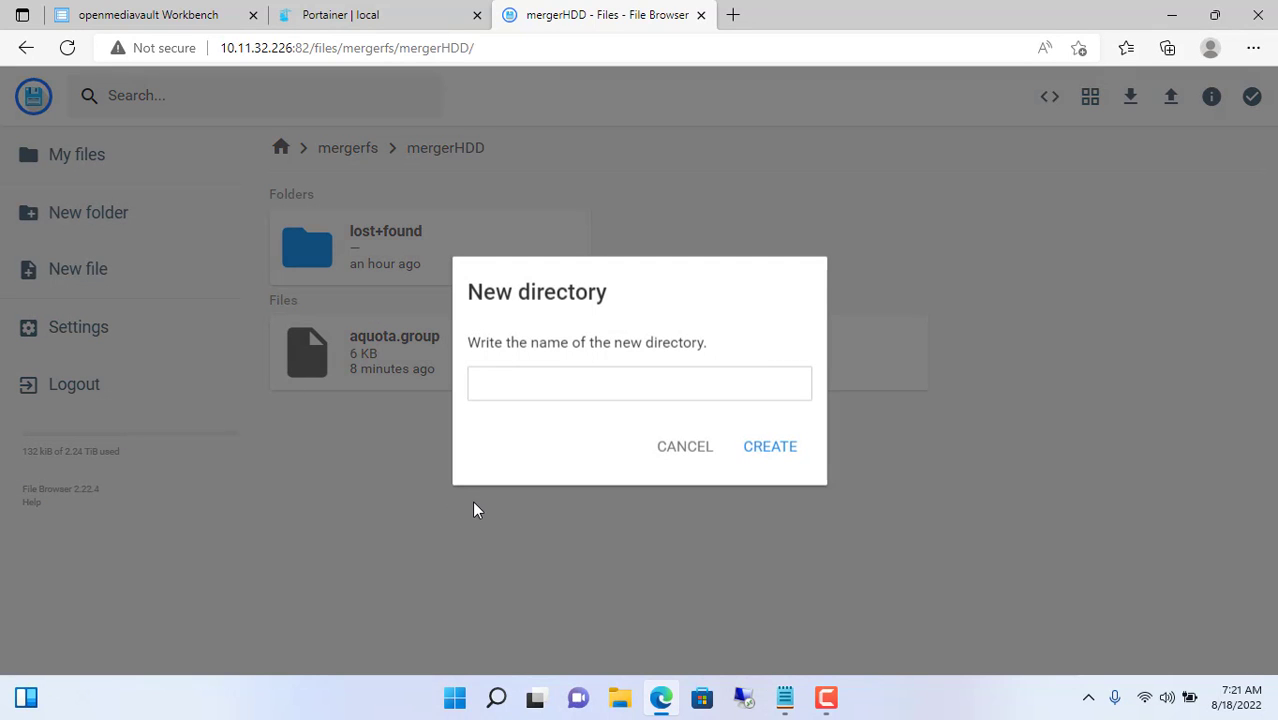
text(appdata)
click(792, 455)
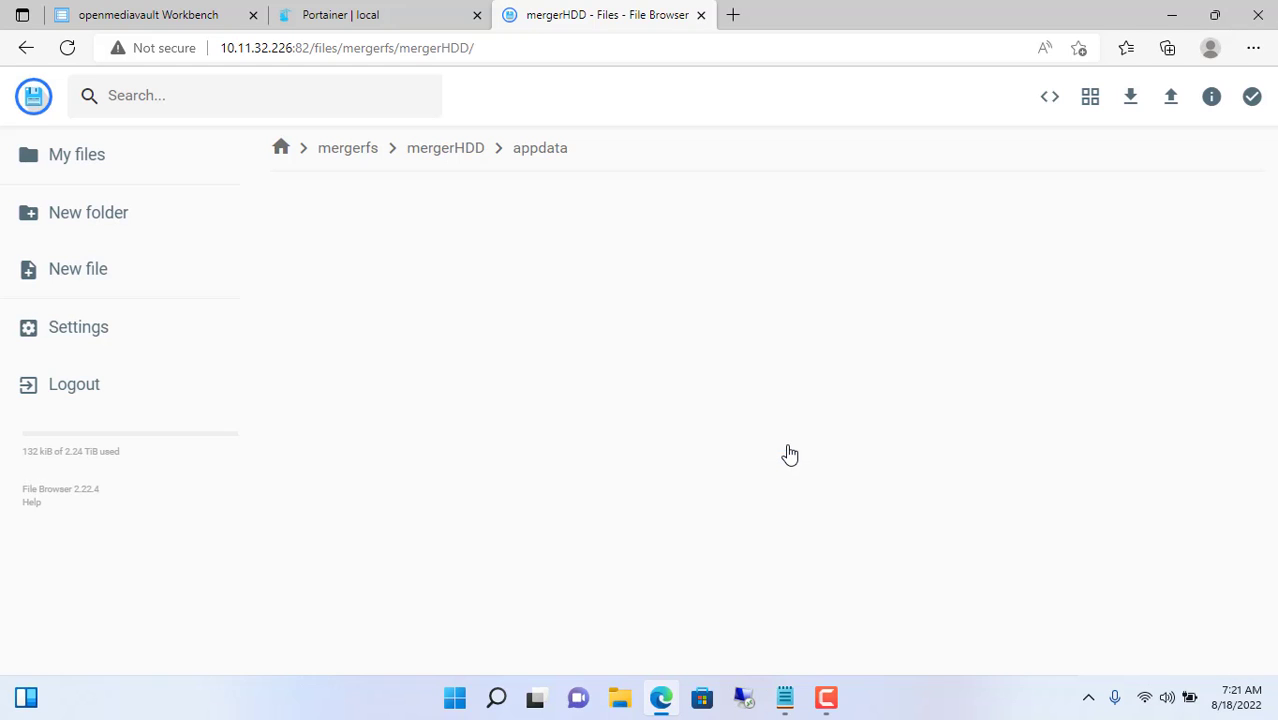
- Open the new appdata folder and check its address in the address bar
click(452, 157)
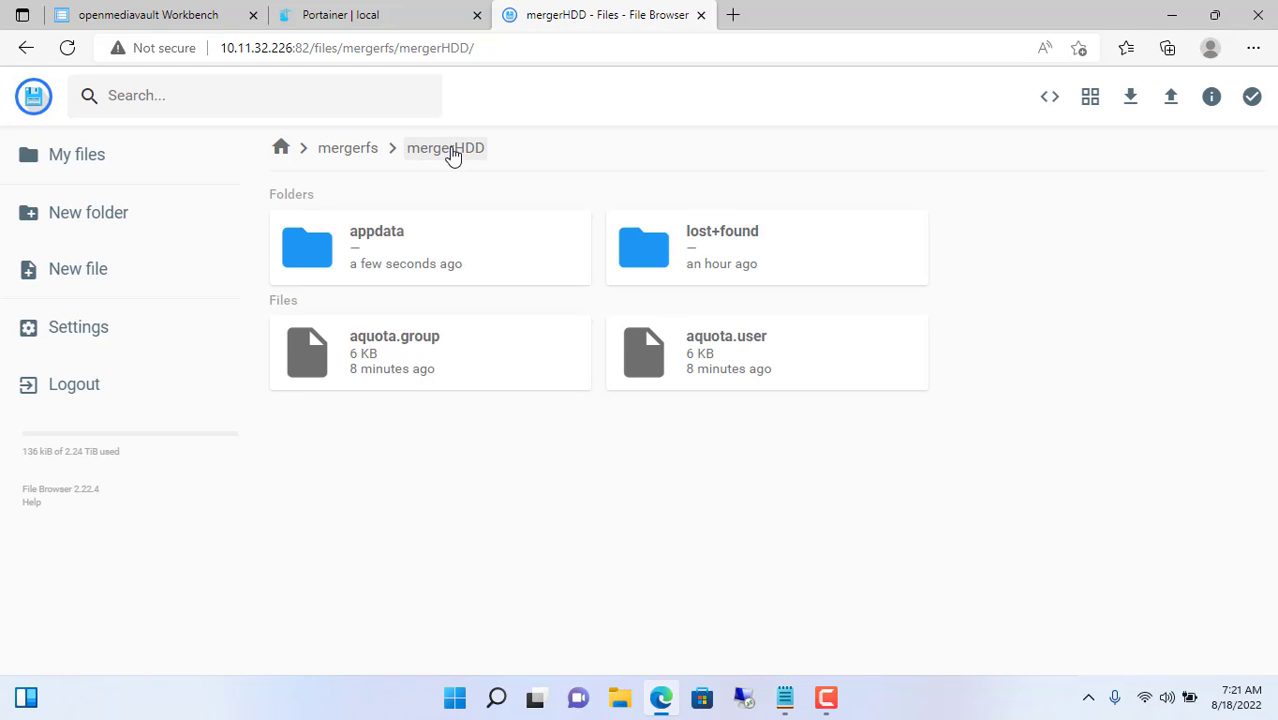
click(388, 258)
double_click(428, 268)
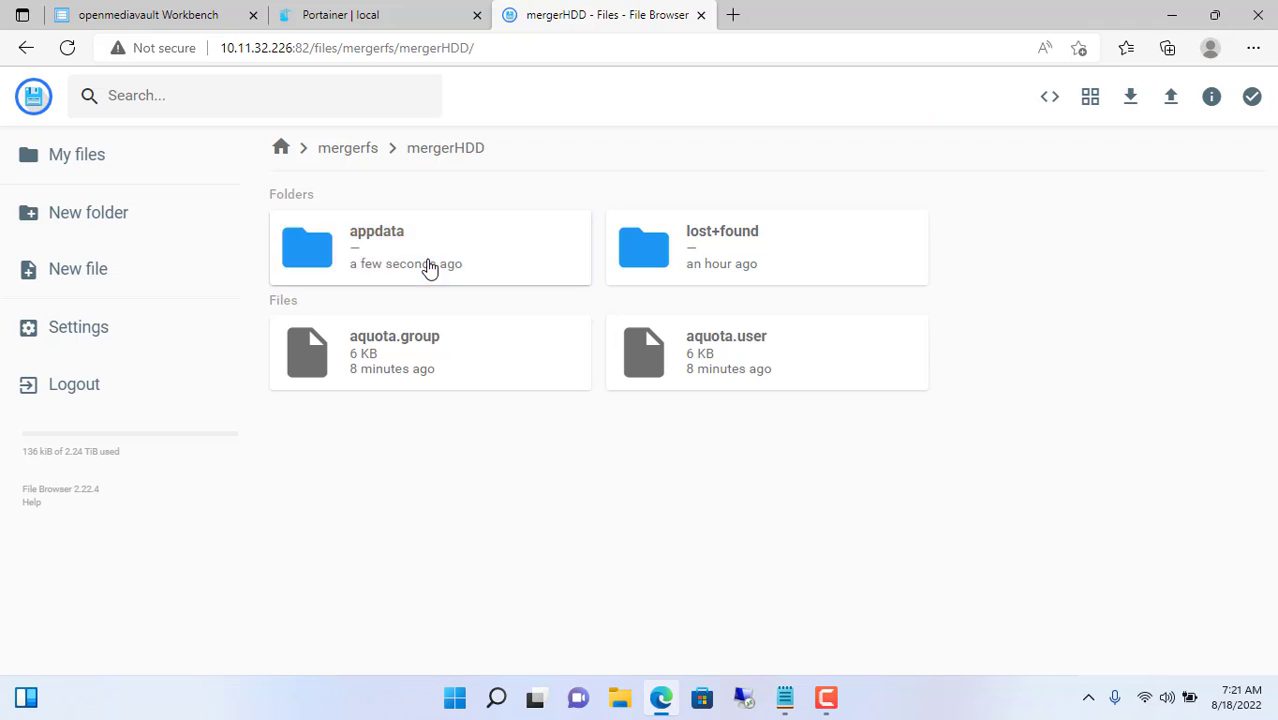
click(600, 47)
click(616, 49)
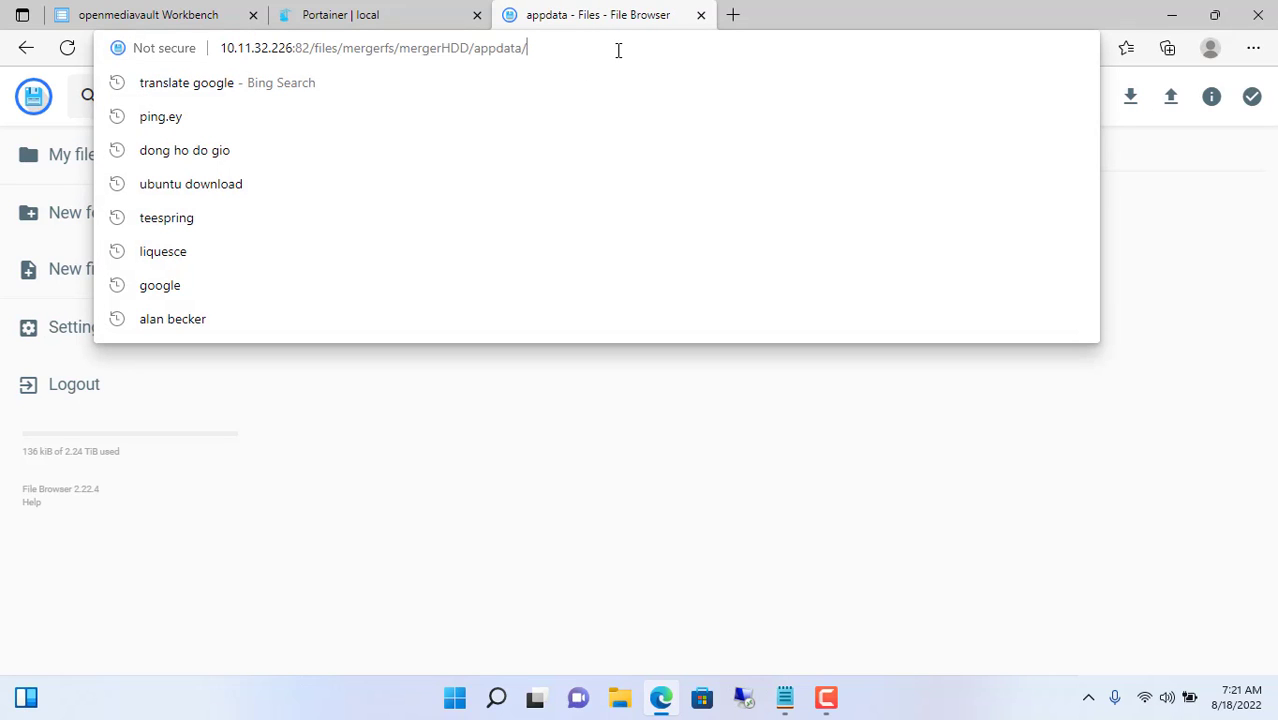
drag(521, 50, 210, 48)
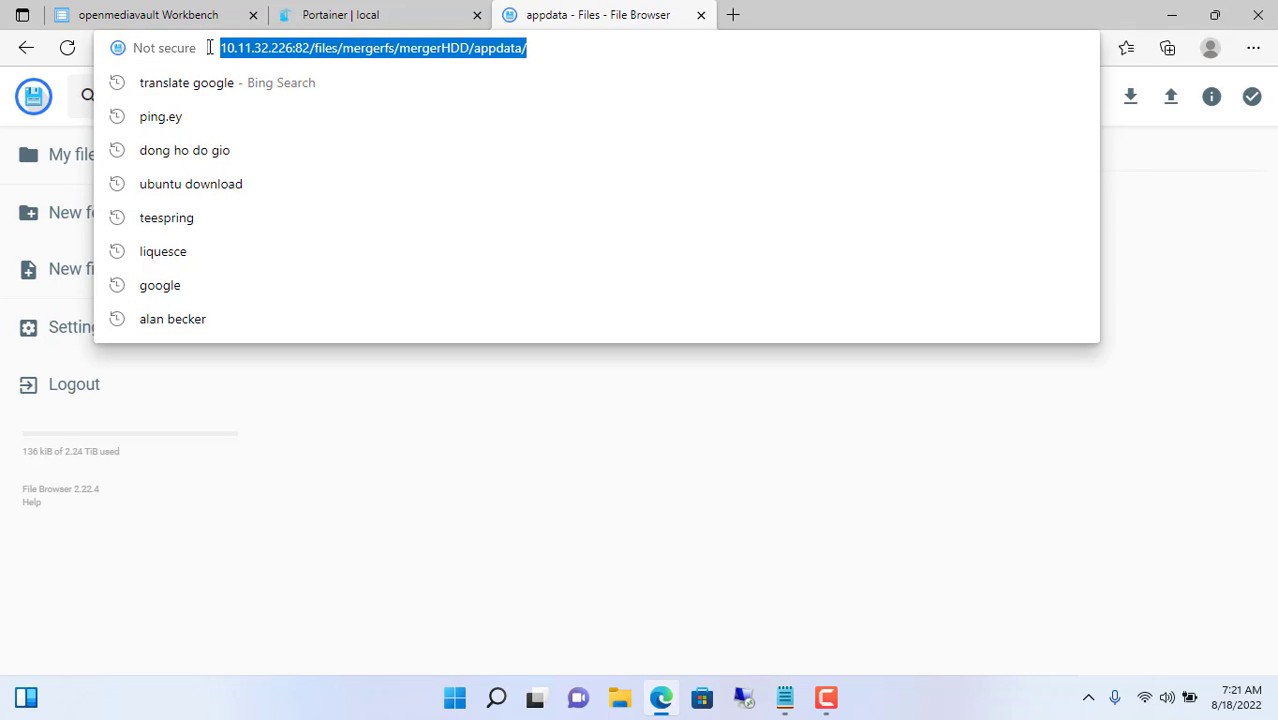
click(583, 470)
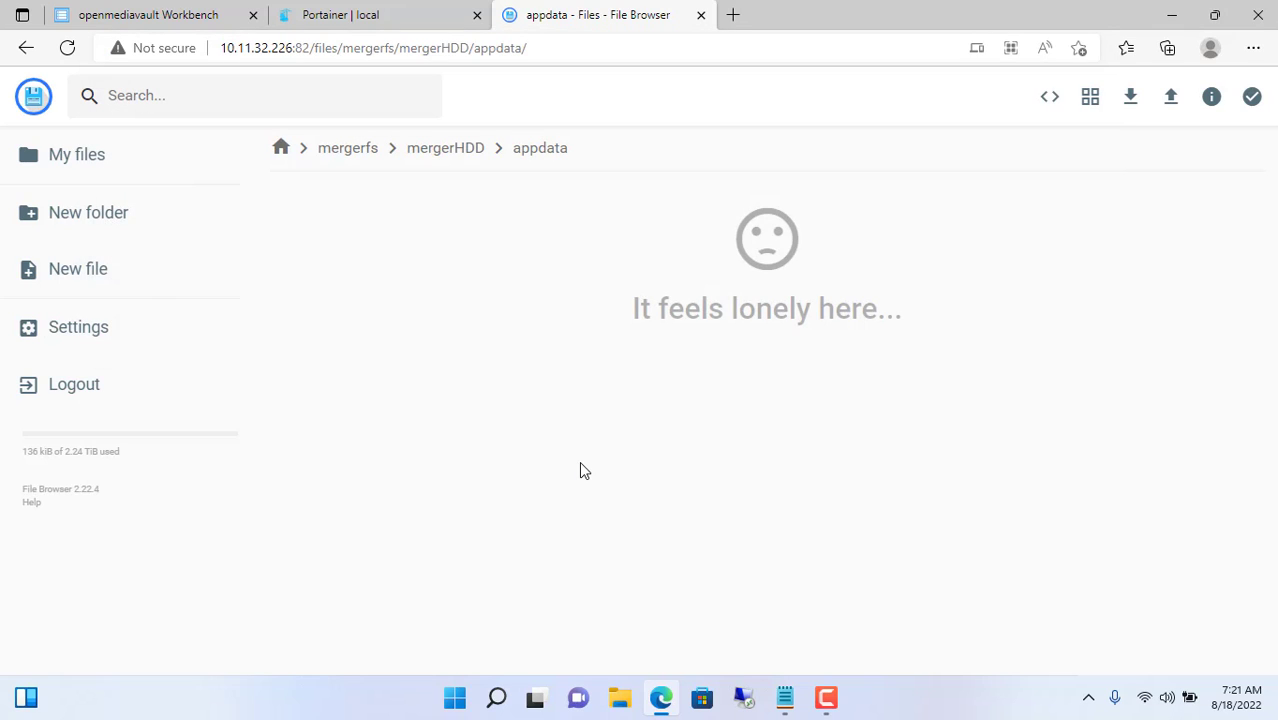
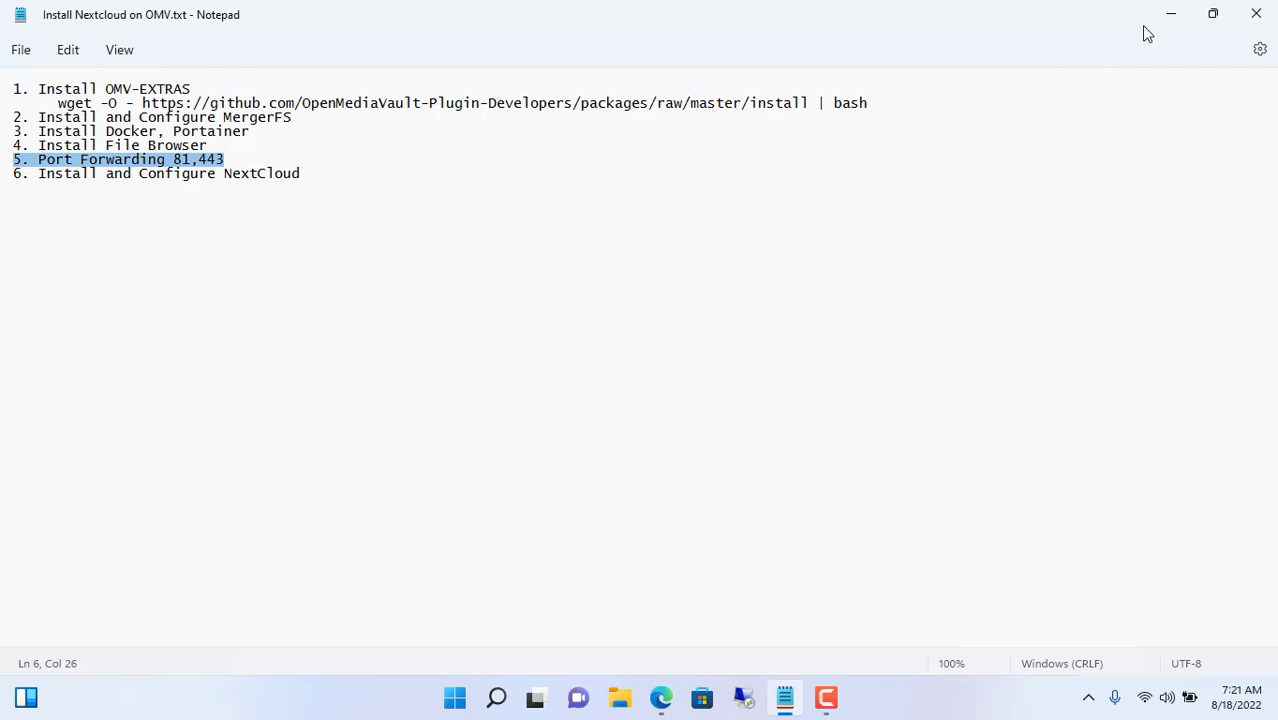
- Open the Vigor router admin page in a new tab and go to NAT > Port Redirection
click(1171, 16)
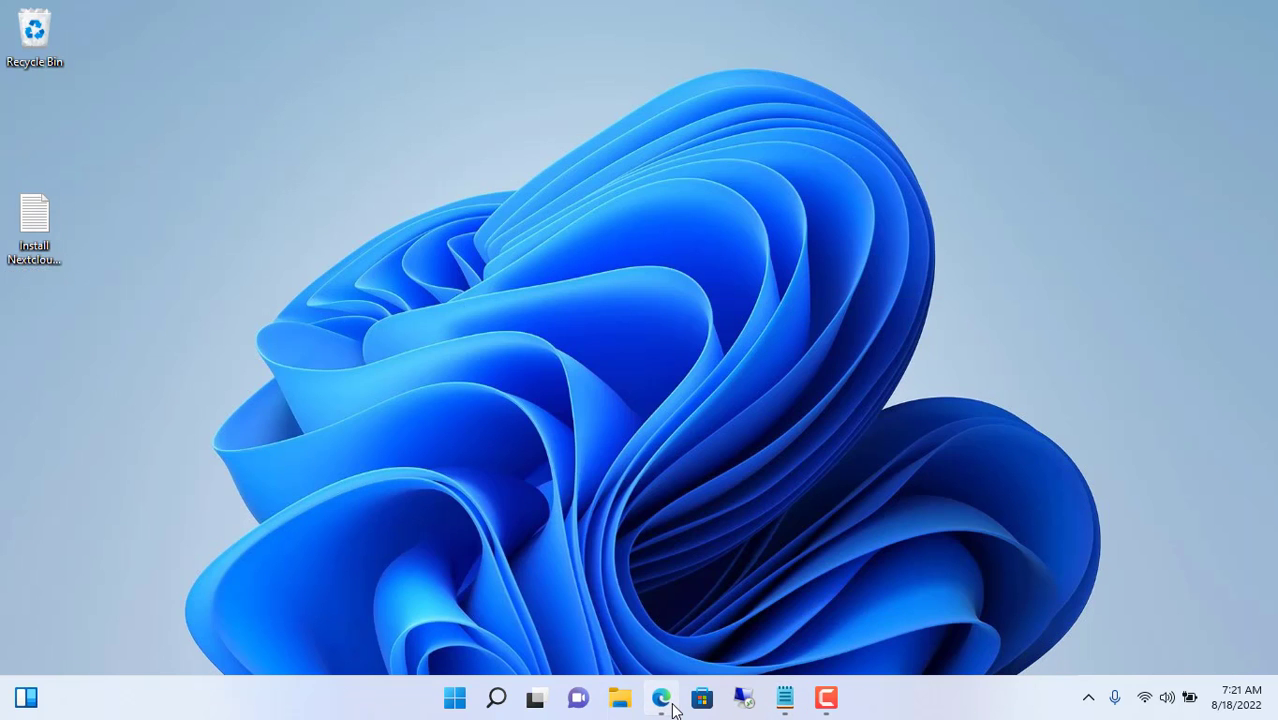
click(665, 697)
click(734, 16)
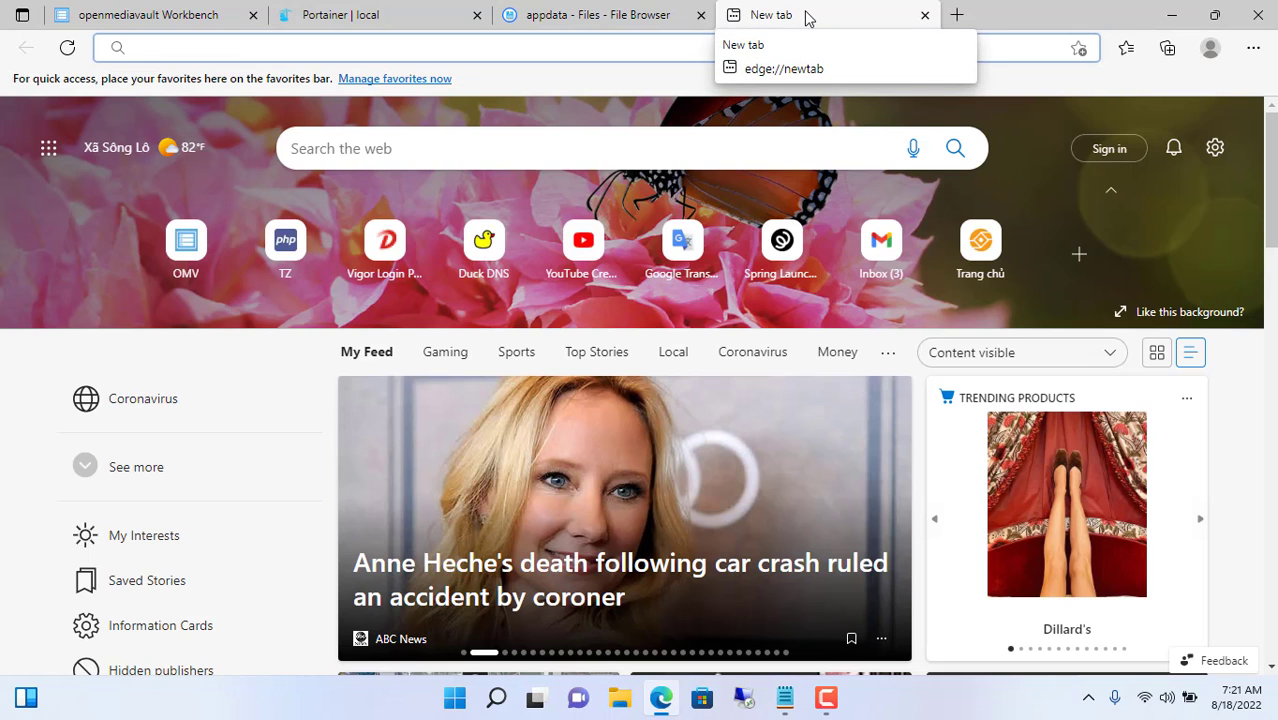
click(392, 248)
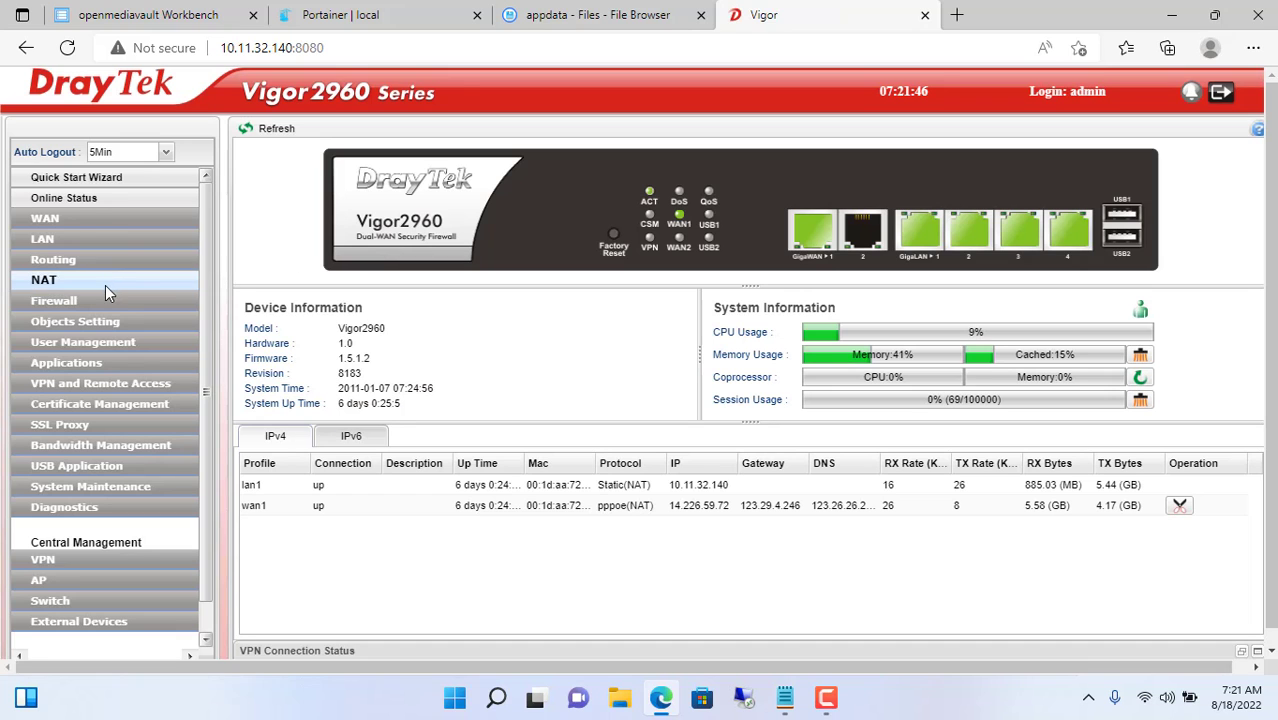
click(102, 285)
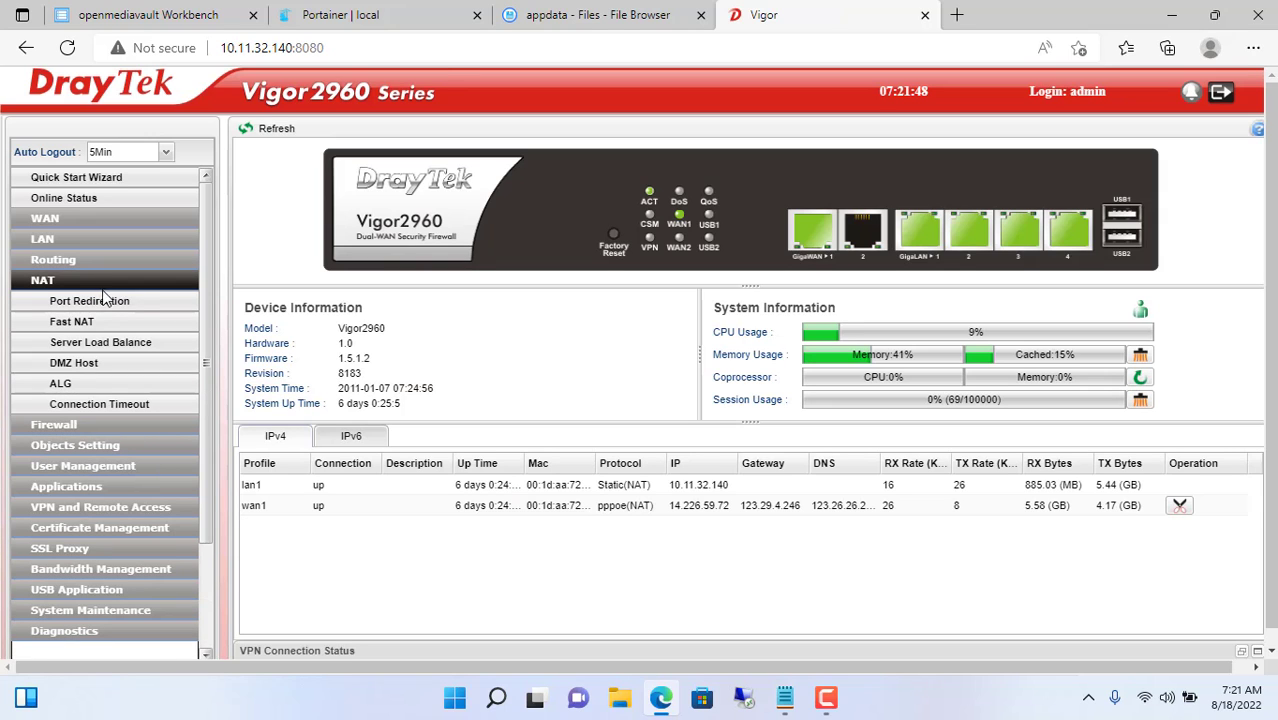
click(114, 303)
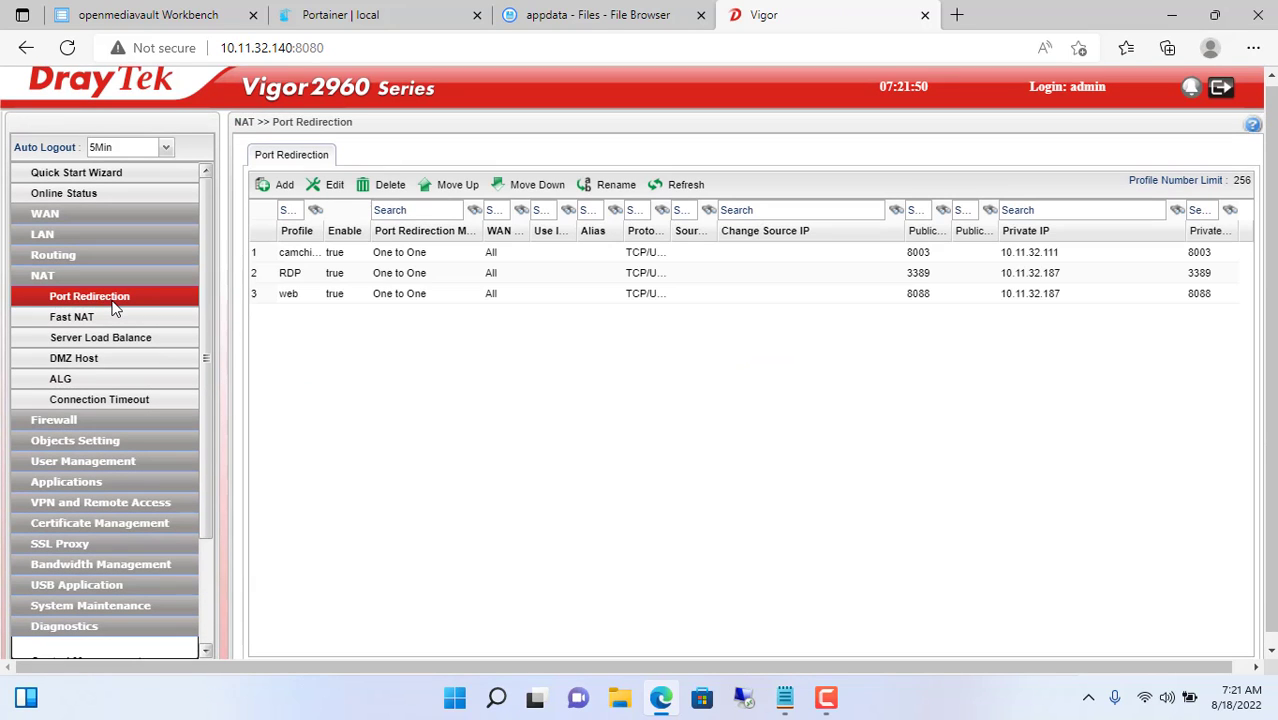
- Add an enabled rule named 81 forwarding public and private port 81 to 10.11.32.226
click(285, 188)
click(482, 124)
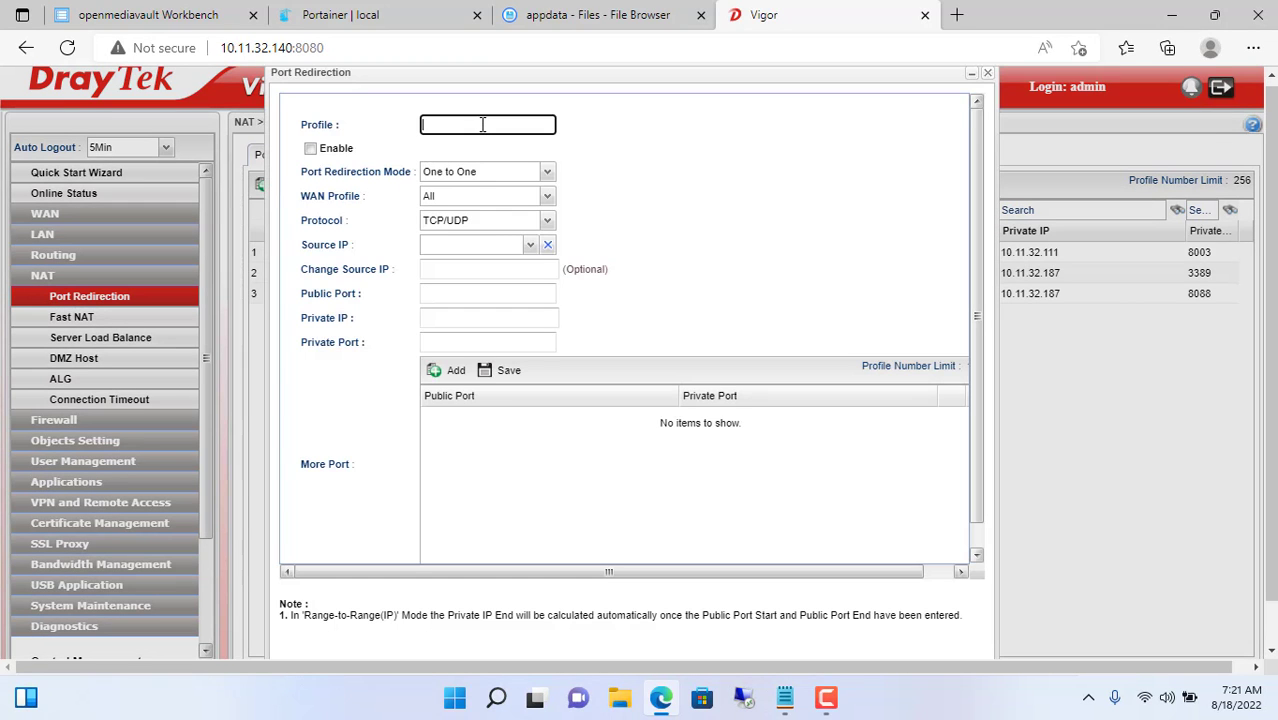
text(81)
click(310, 148)
click(452, 298)
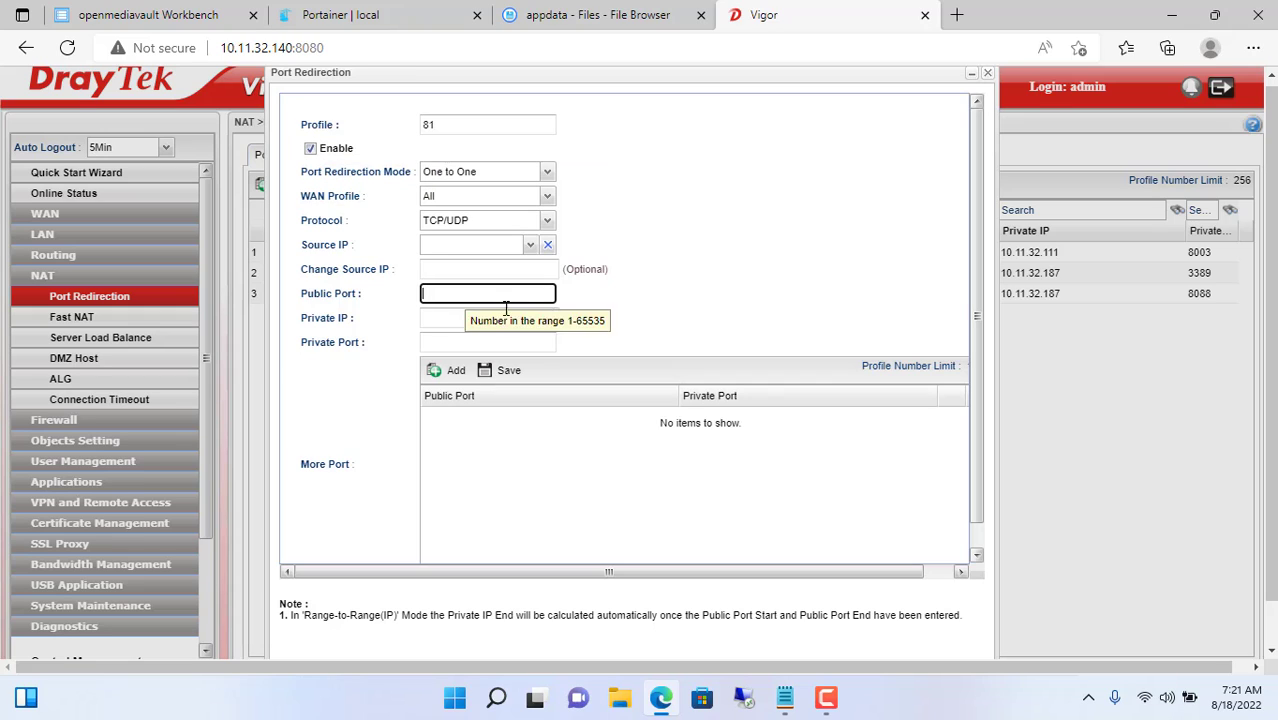
text(81)
click(513, 342)
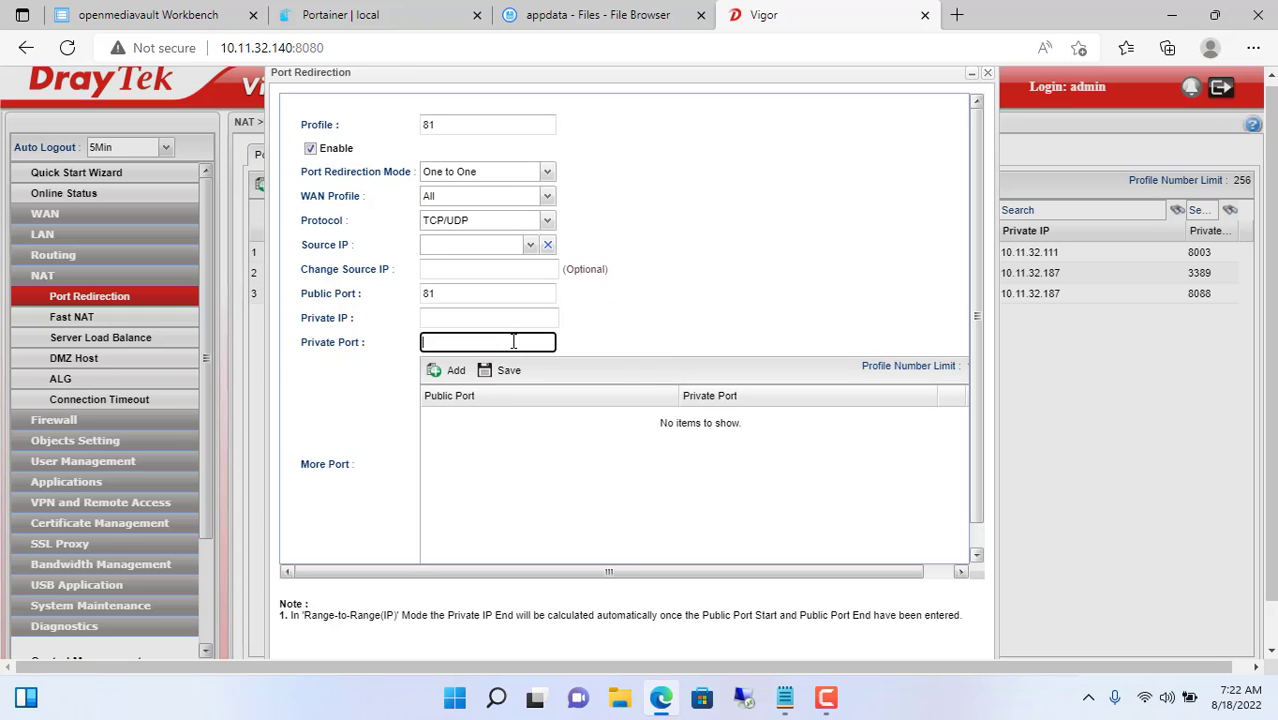
text(81)
click(507, 320)
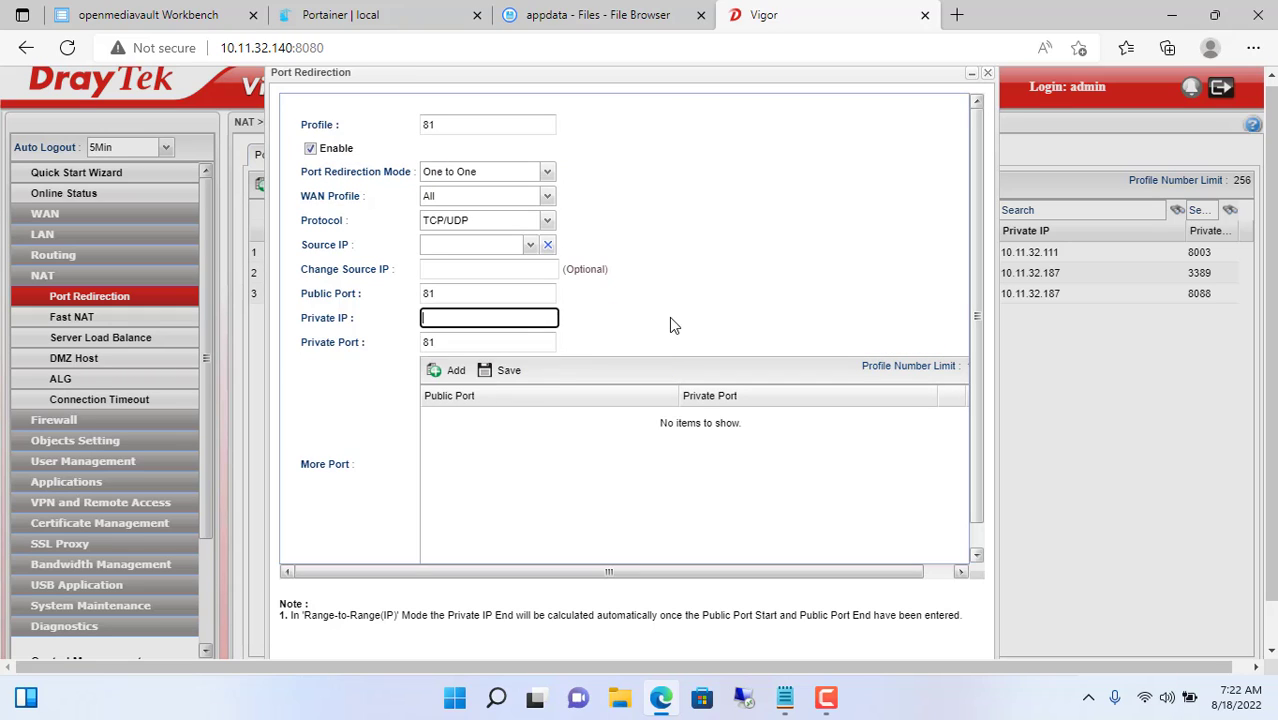
text(10.11.32.226)
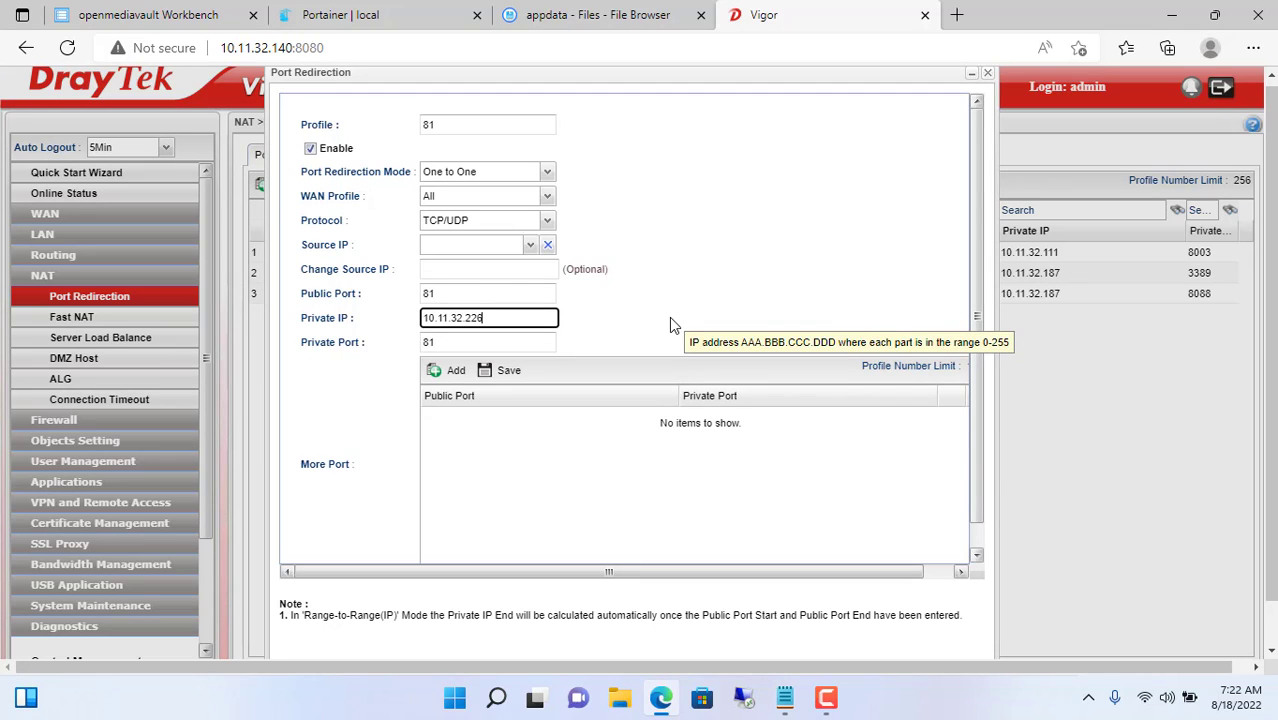
- Check the server IP 10.11.32.226 against openmediavault, then apply the port 81 rule
drag(521, 322, 391, 328)
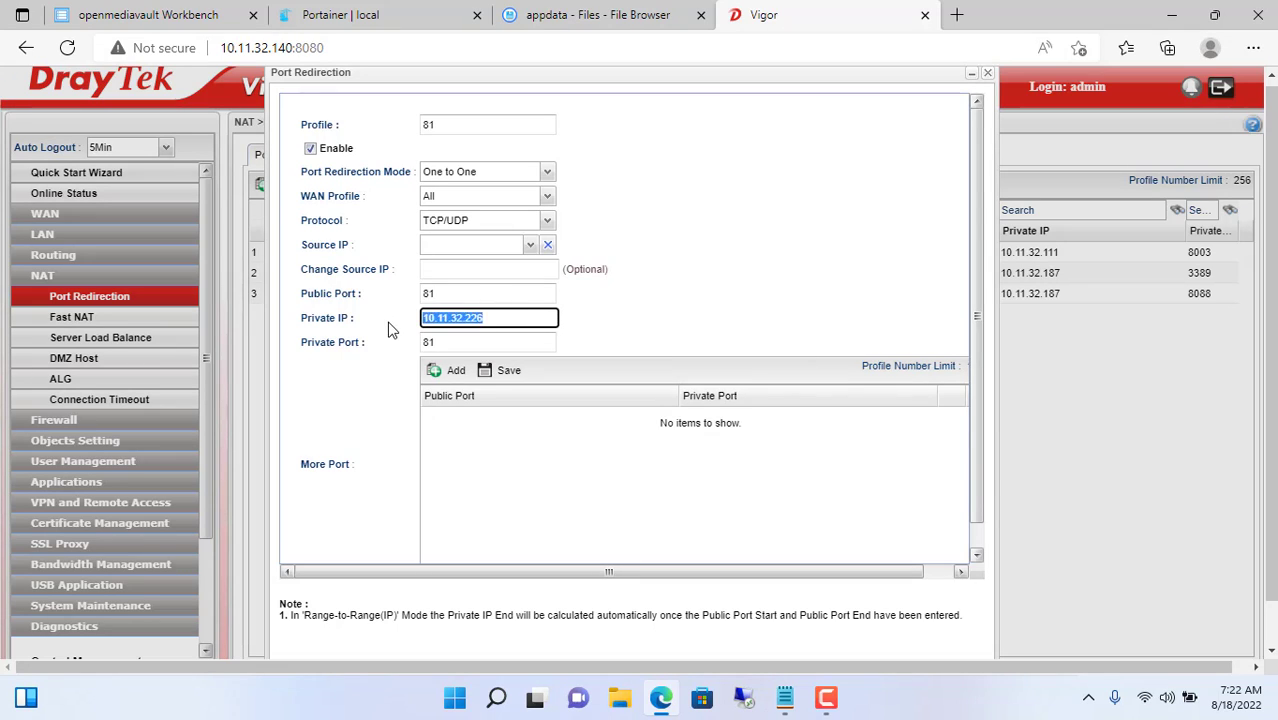
click(160, 12)
drag(292, 48, 221, 48)
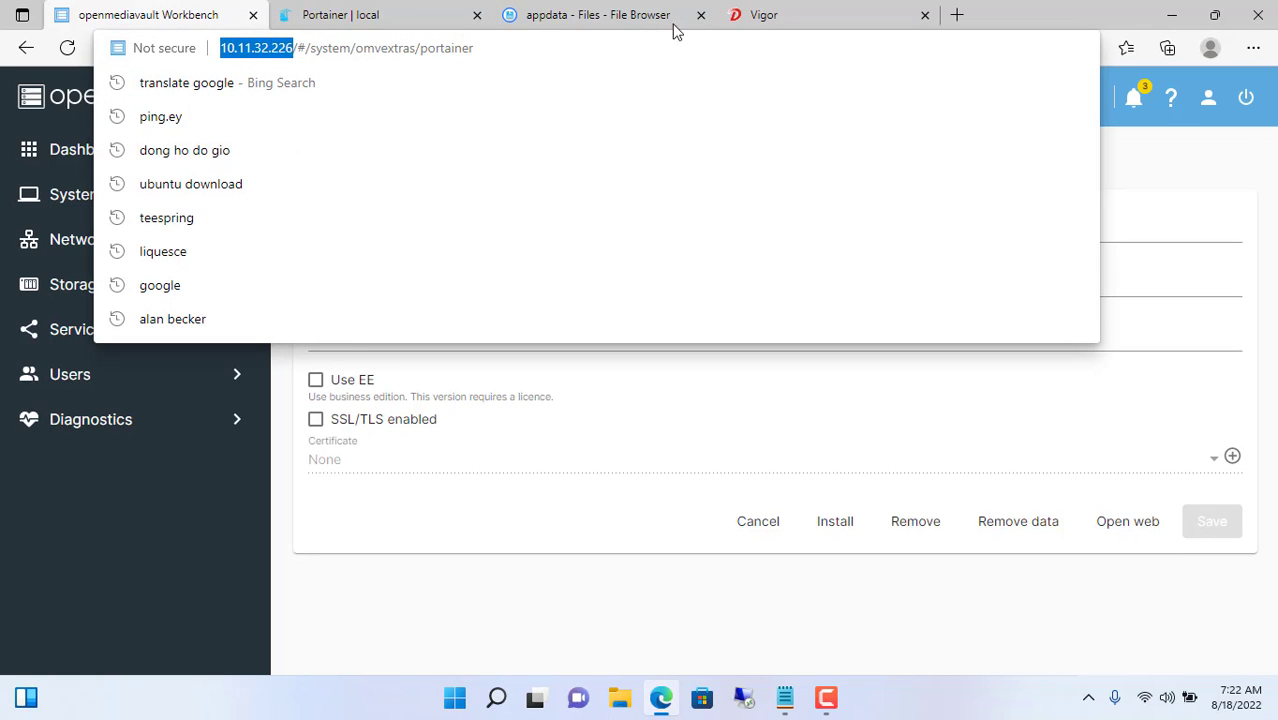
click(756, 20)
scroll(811, 428, down, 1)
click(896, 647)
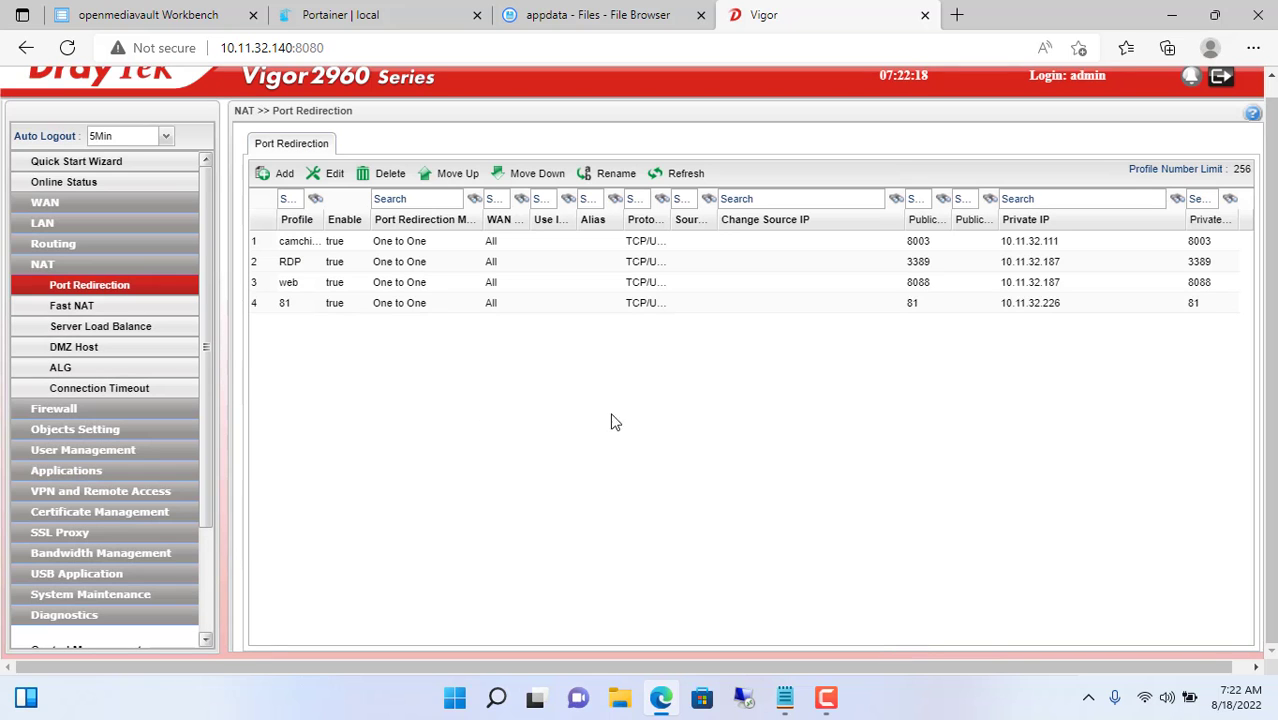
- Add another enabled rule named 443 with public and private port 443
click(388, 302)
click(285, 174)
click(548, 117)
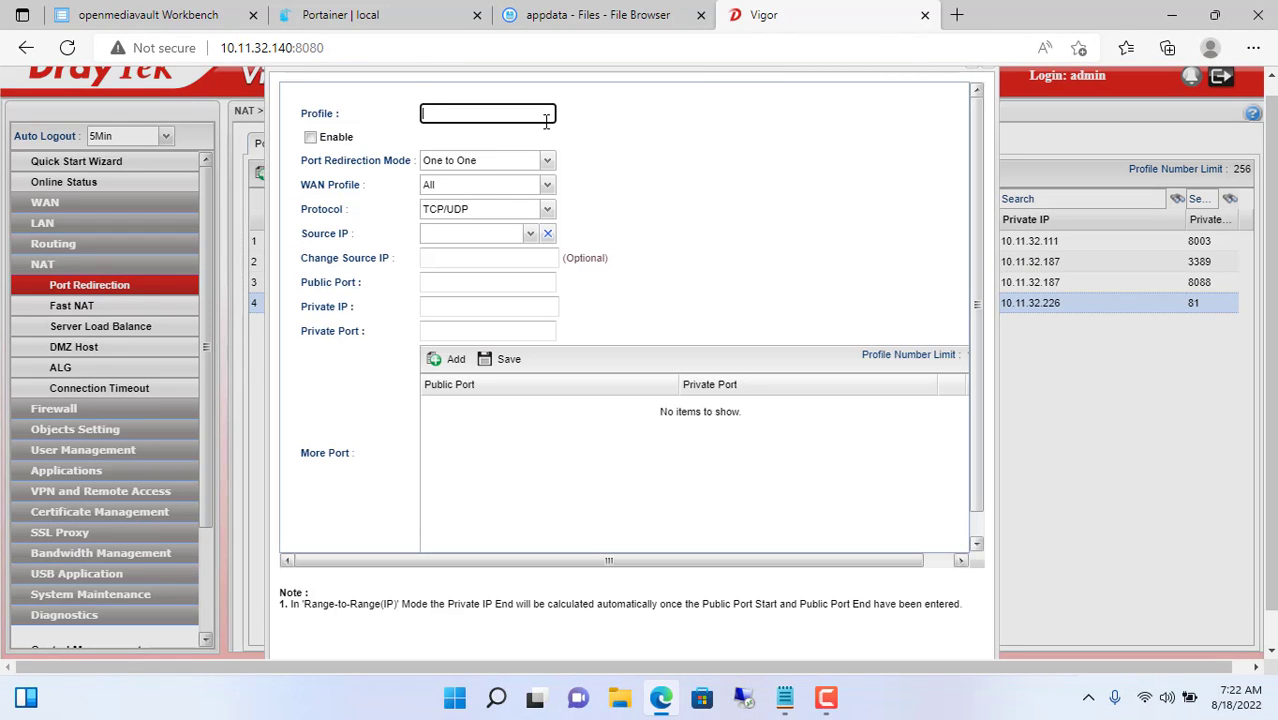
text(443)
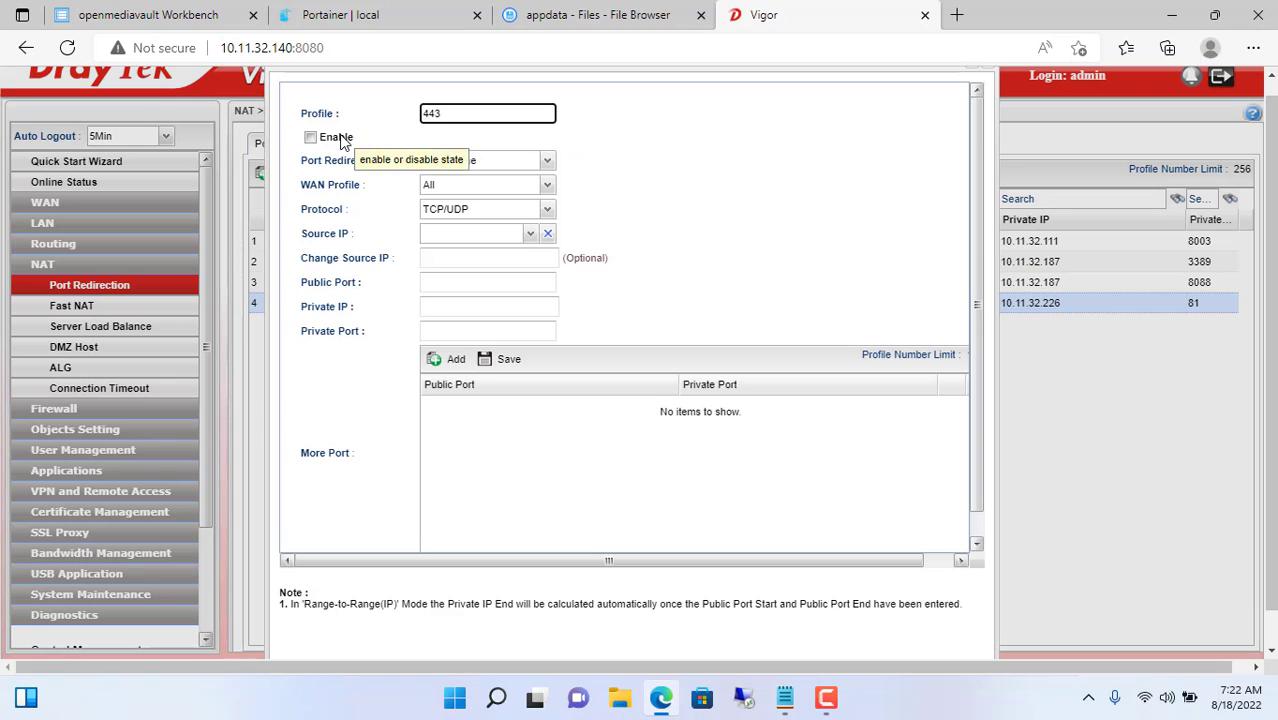
click(340, 138)
click(455, 284)
text(443)
click(516, 326)
text(4)
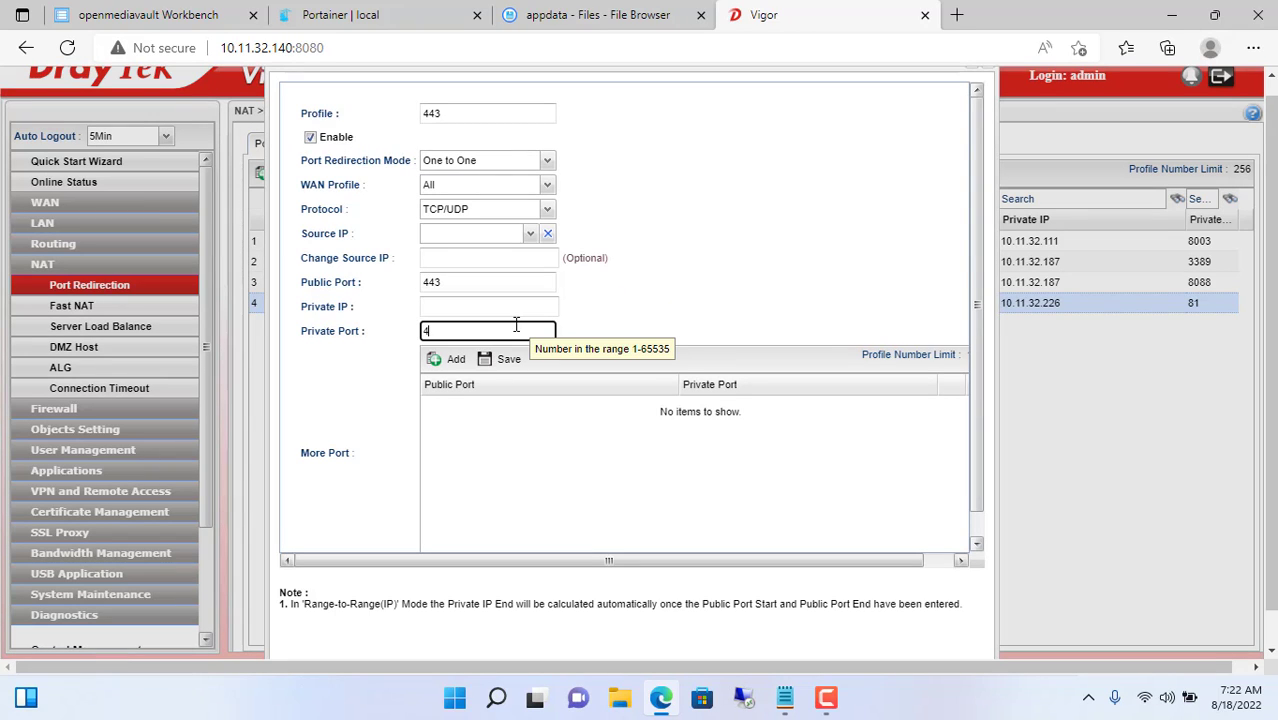
- Point the 443 rule at 10.11.32.226, apply it, and close the router tab
click(511, 306)
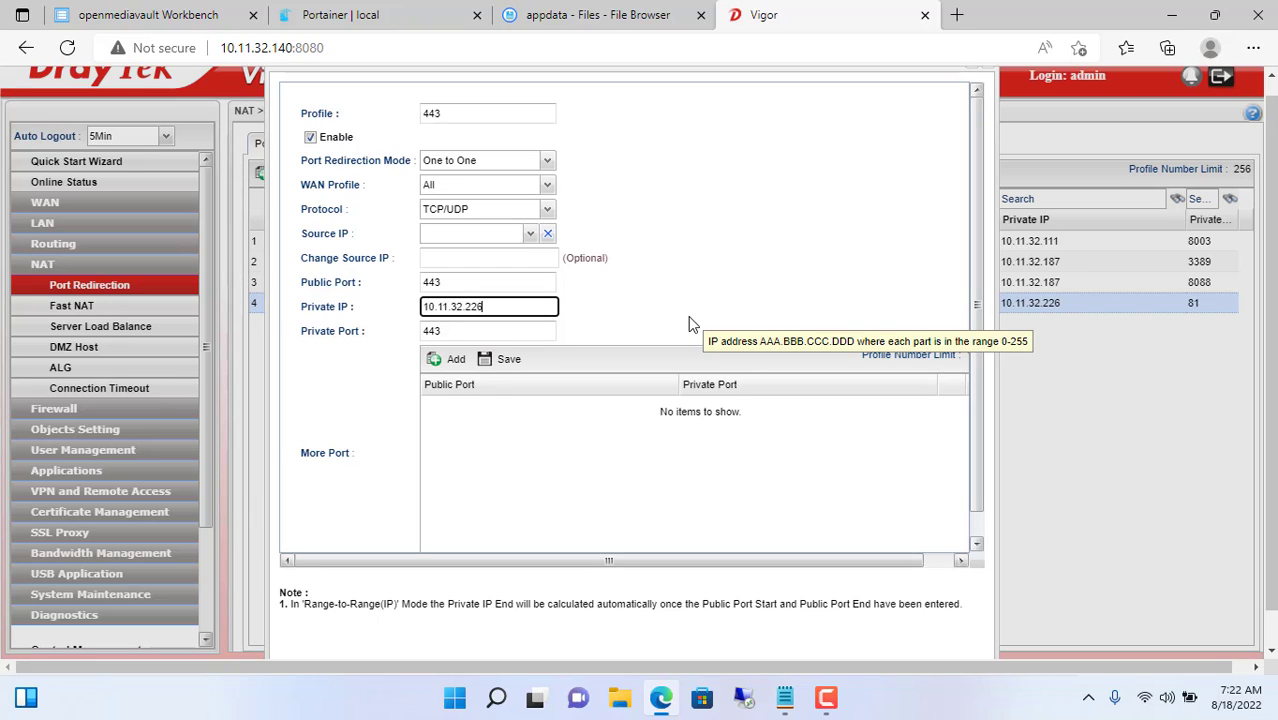
scroll(804, 437, down, 3)
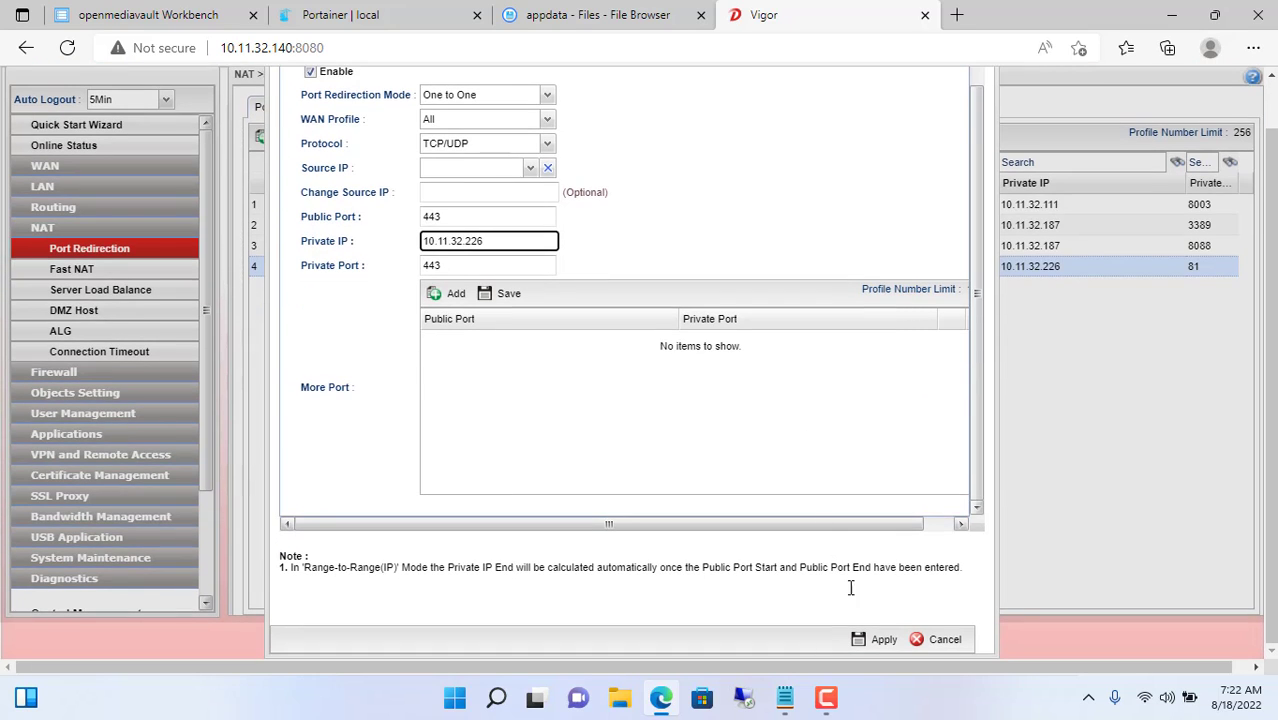
click(883, 638)
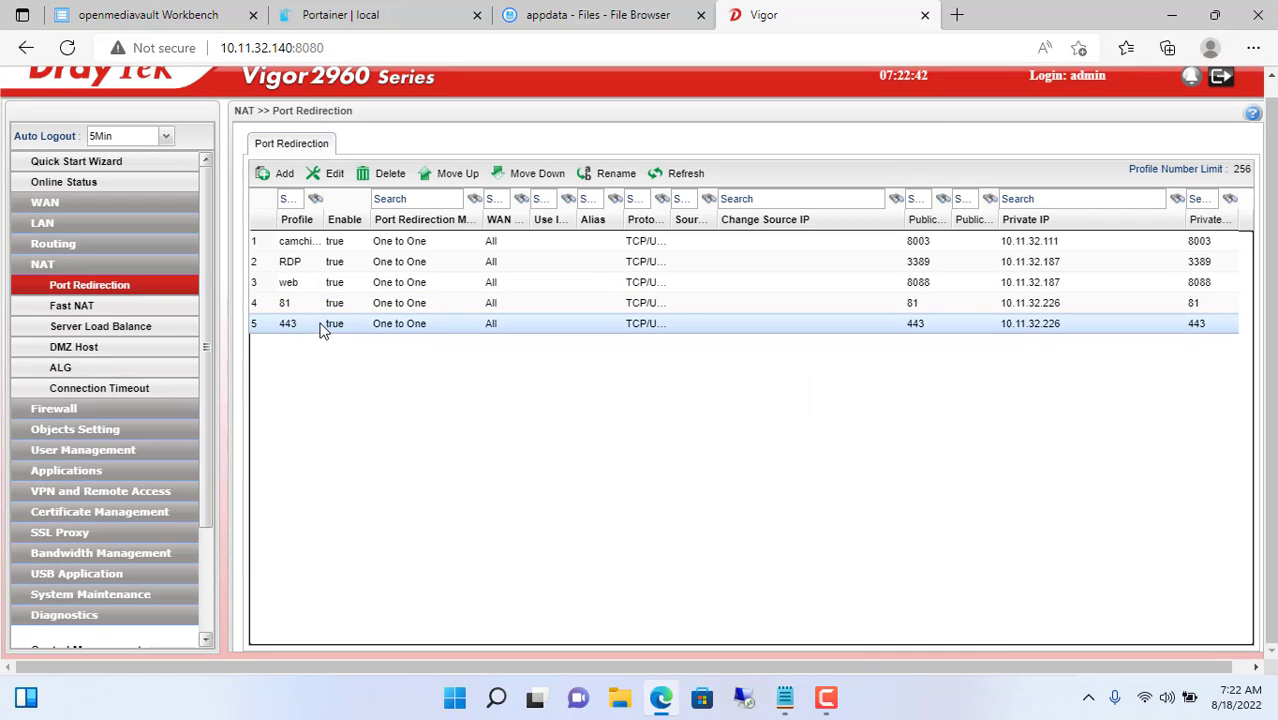
click(347, 305)
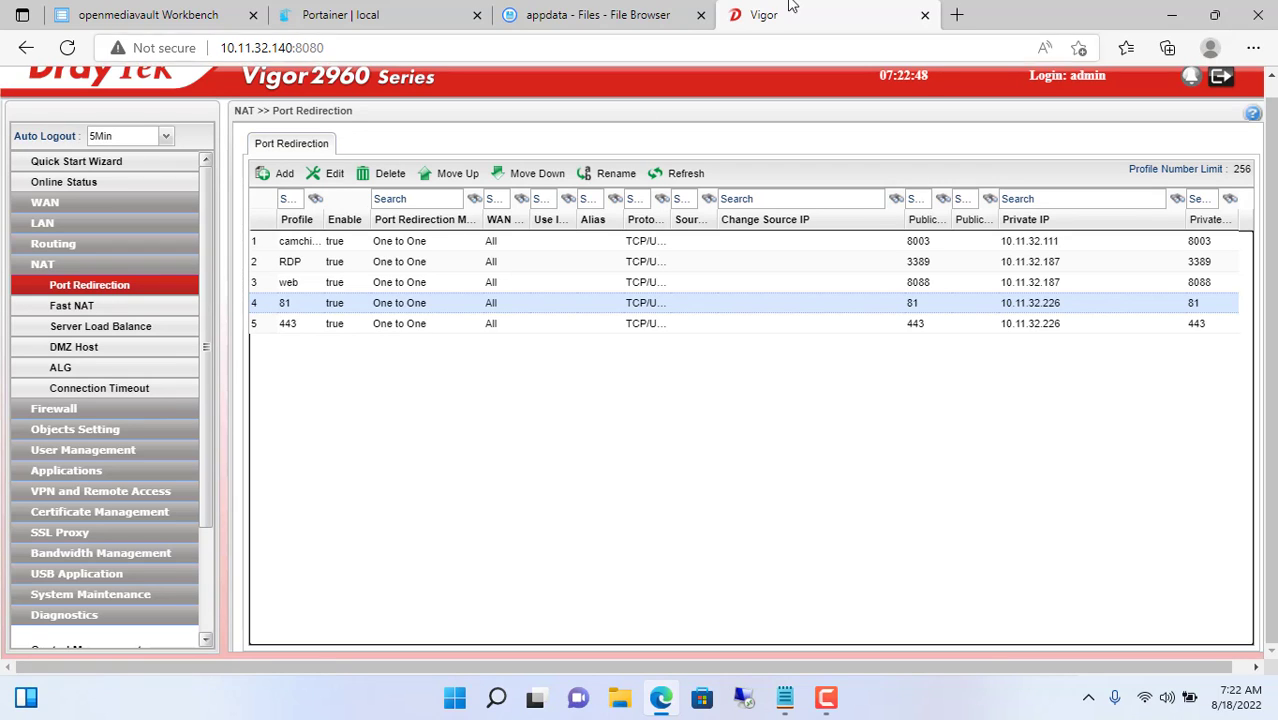
click(925, 15)
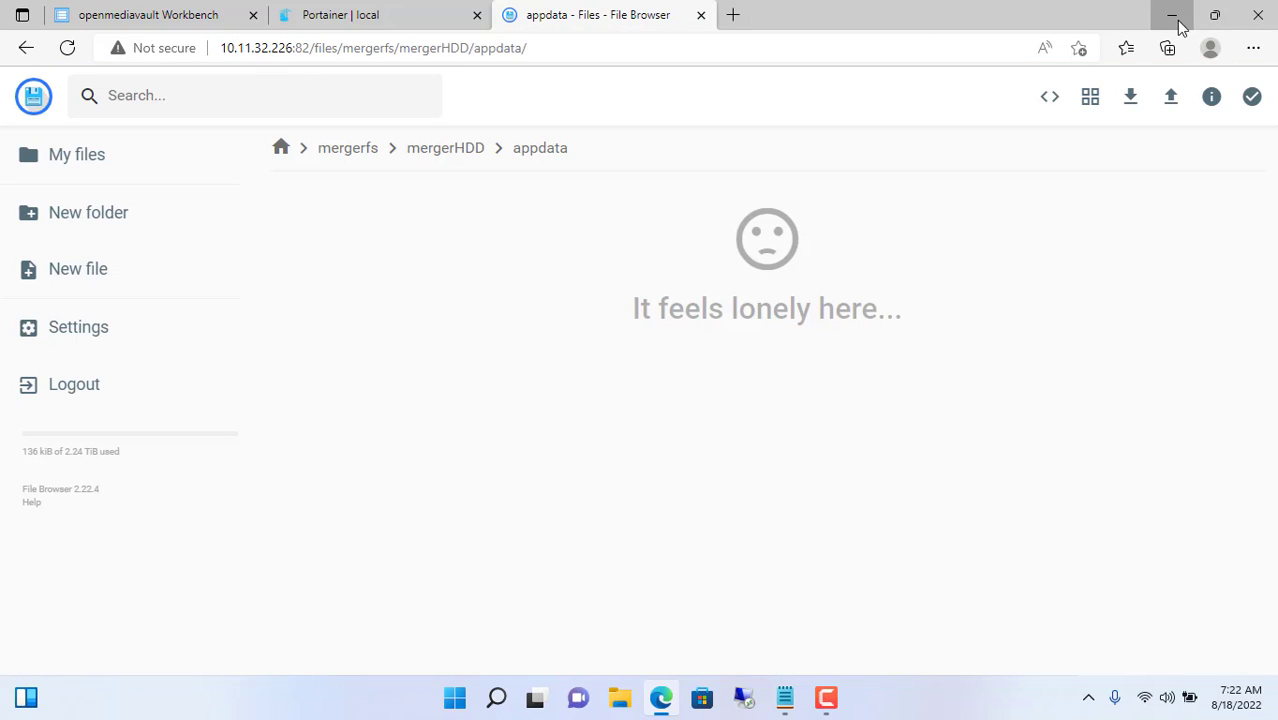
- Review notes step 6 'Install and Configure NextCloud', then open the Nextcloud-with-swag forum guide
click(1175, 20)
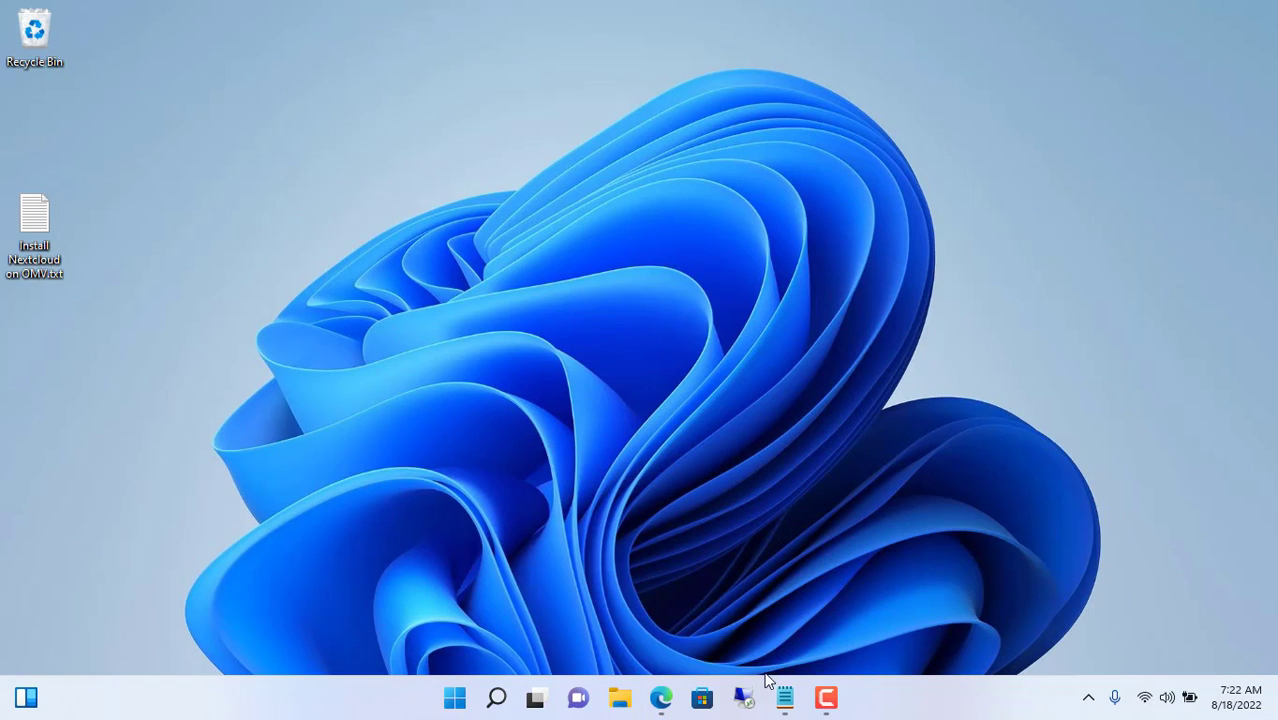
click(785, 697)
drag(309, 175, 5, 172)
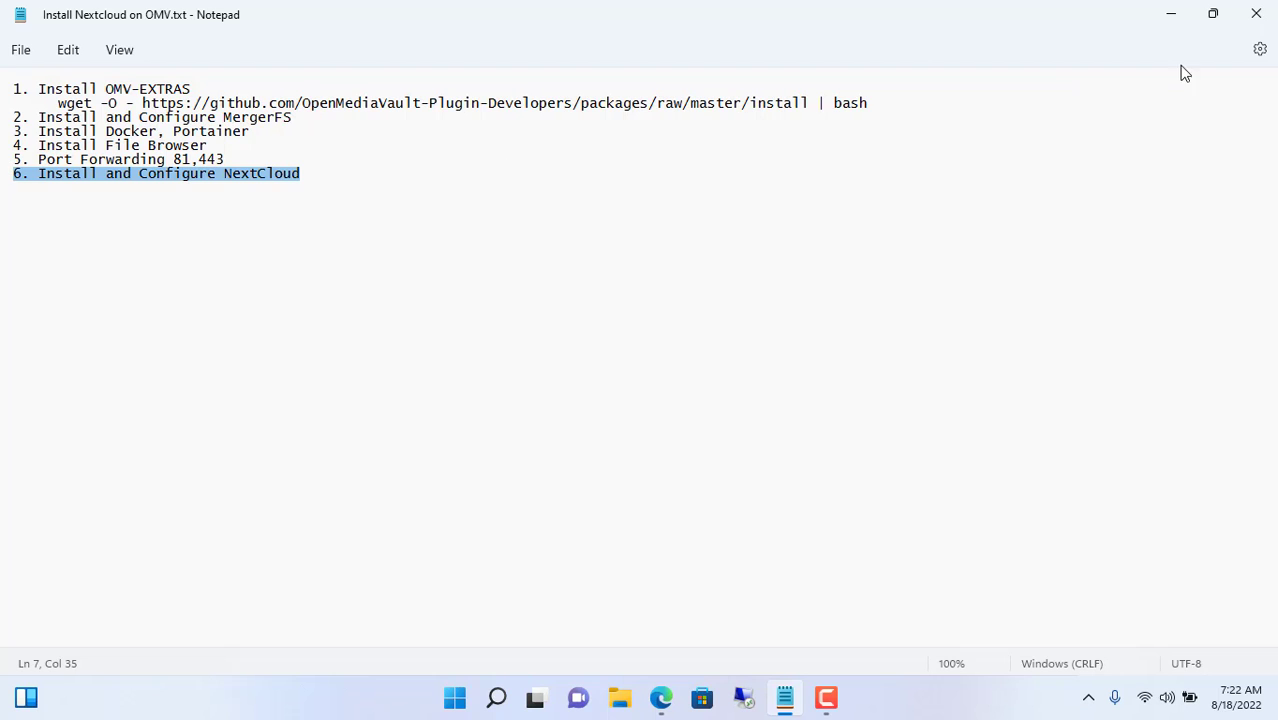
click(1176, 18)
click(733, 17)
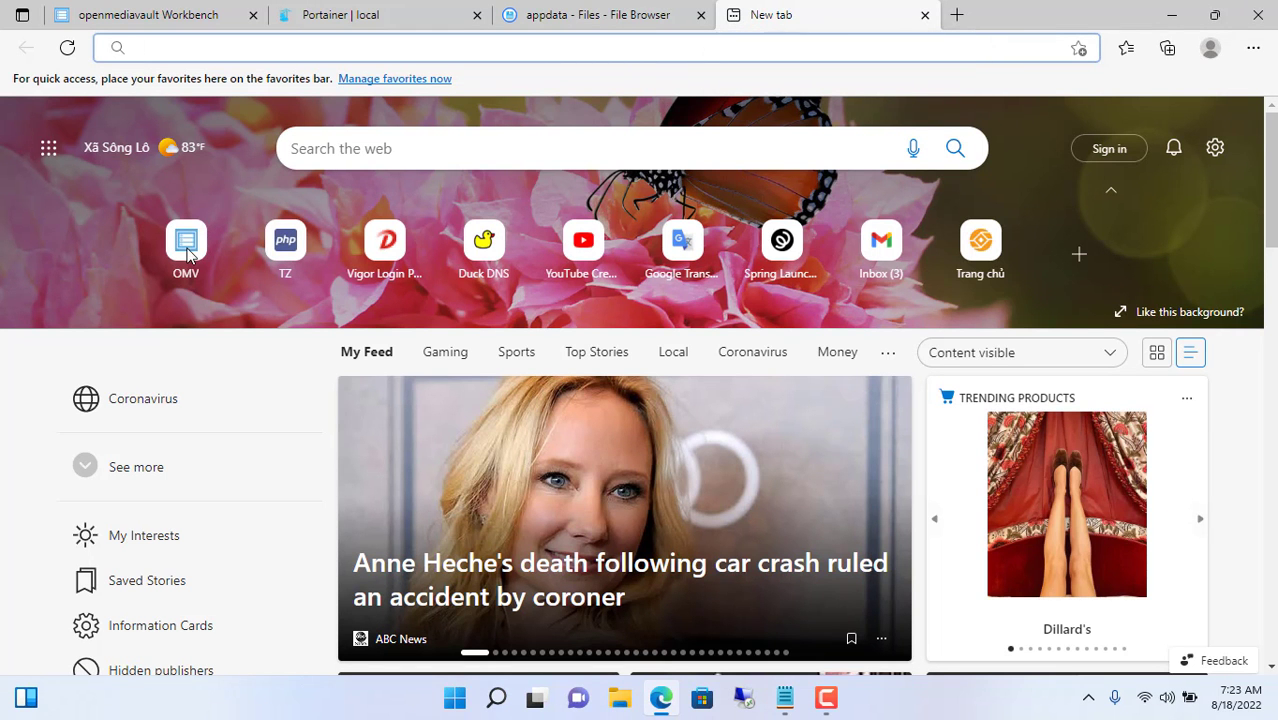
click(188, 252)
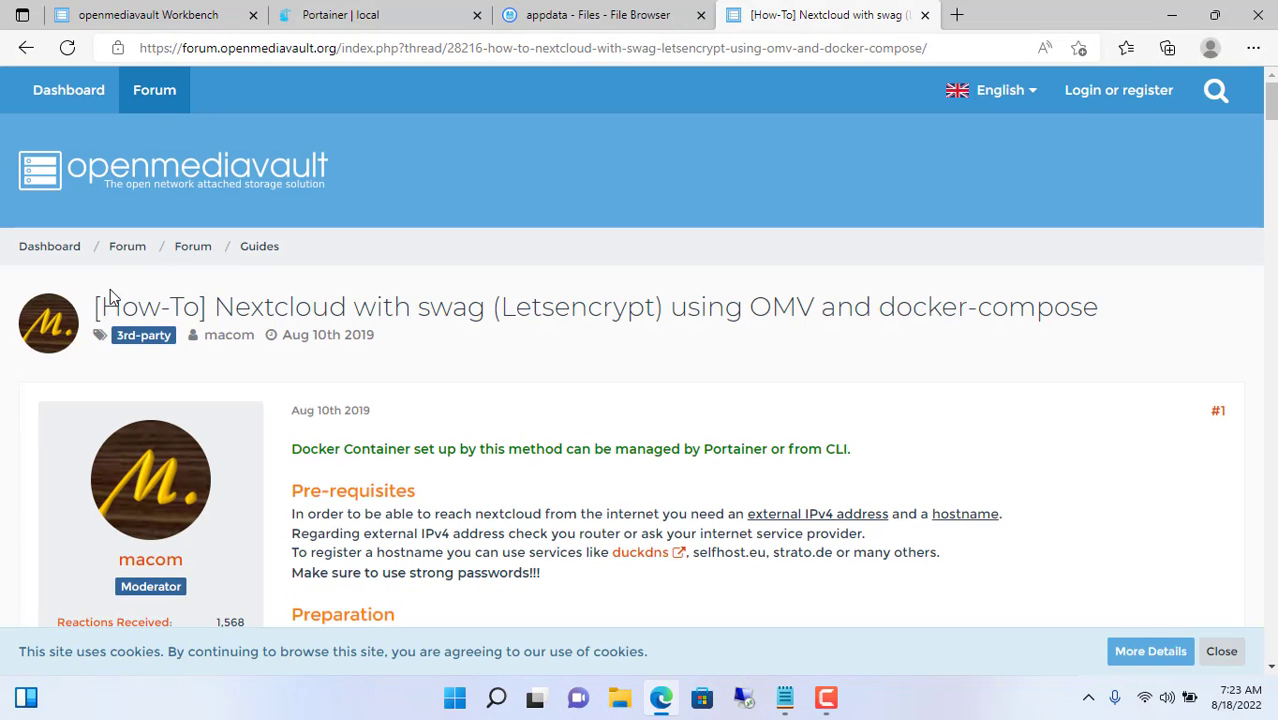
- Expand and copy the guide's full docker-compose code, then open a blank Notepad document
drag(95, 306, 1099, 316)
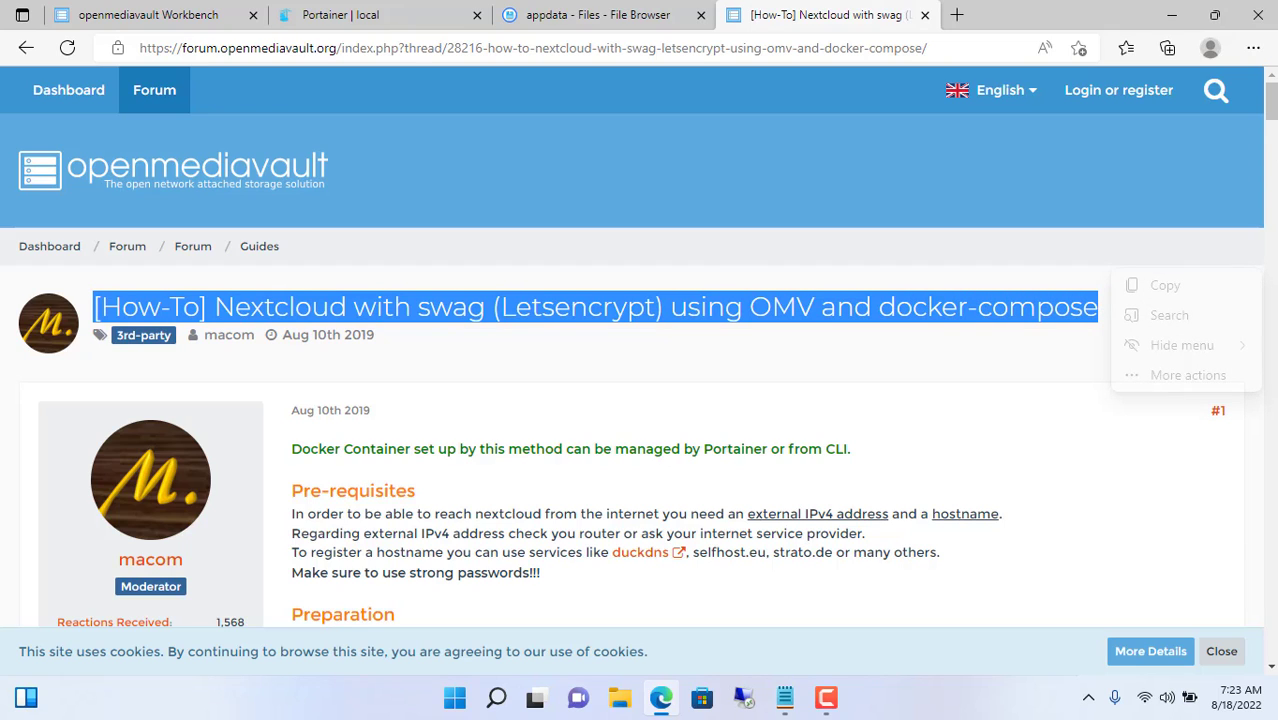
click(1016, 362)
drag(1270, 100, 1268, 172)
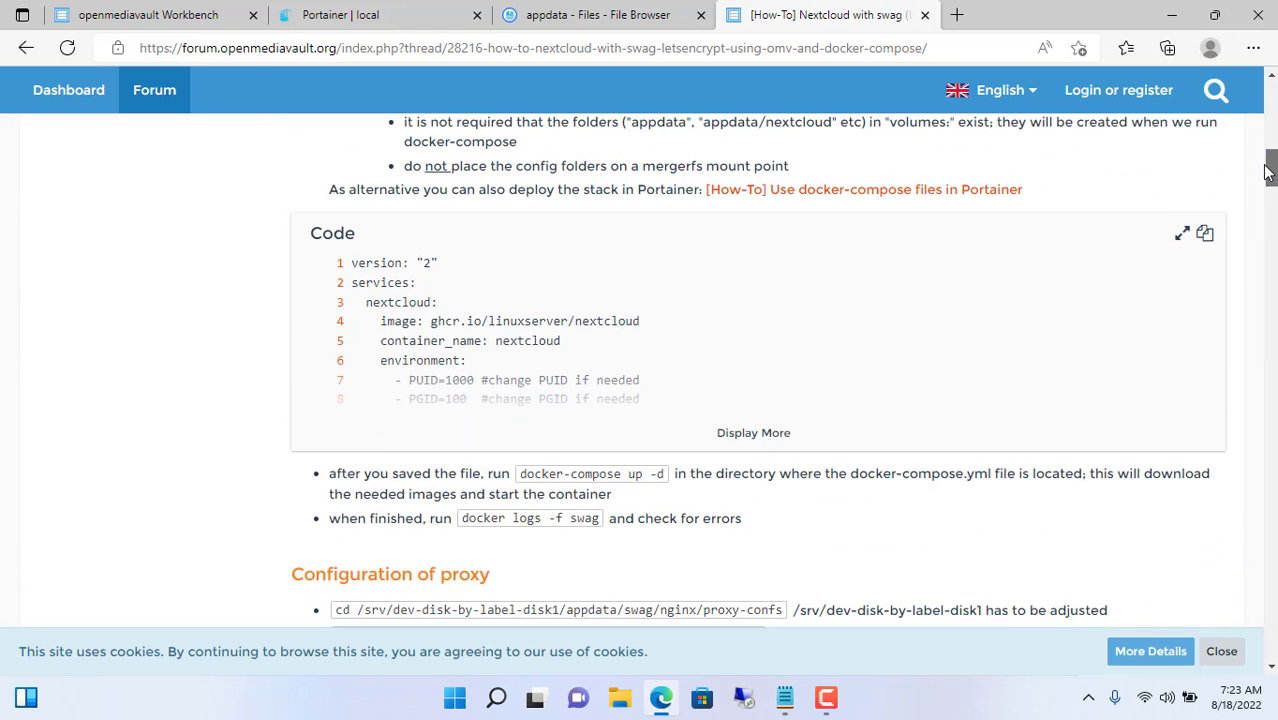
click(790, 434)
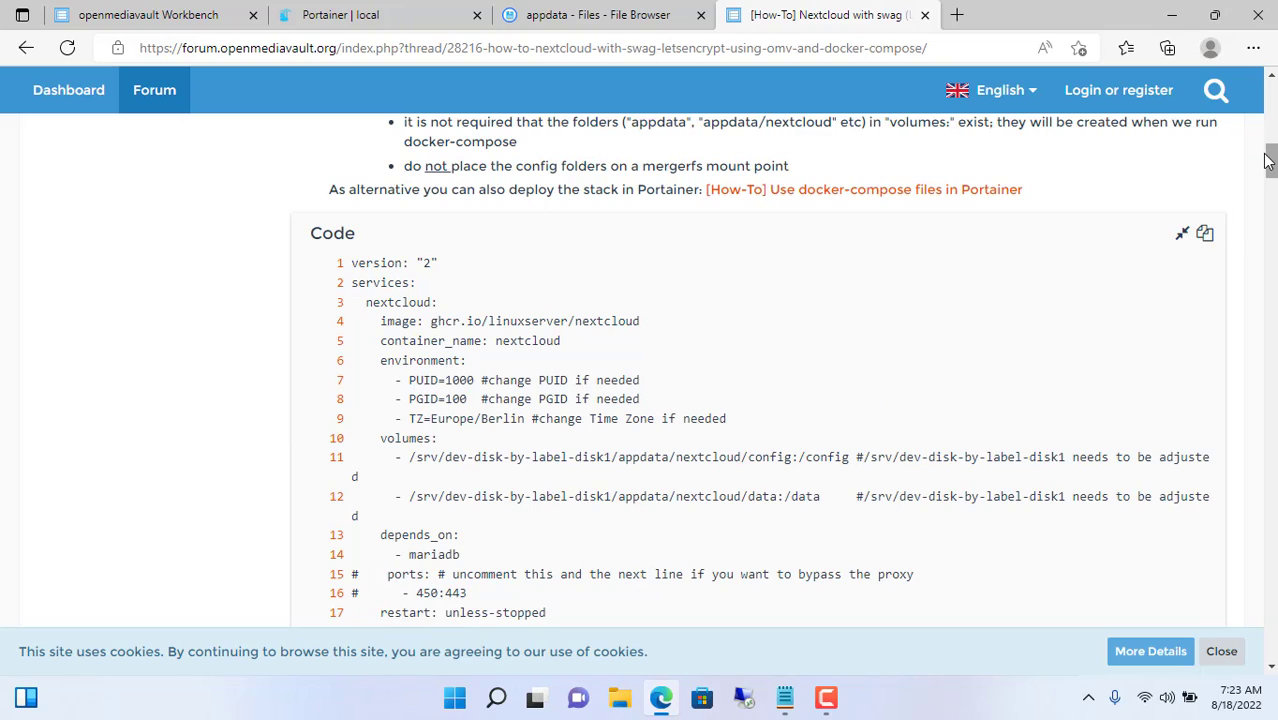
mouse_move(1270, 162)
mouse_down()
mouse_move(1268, 206)
mouse_move(1260, 160)
mouse_up()
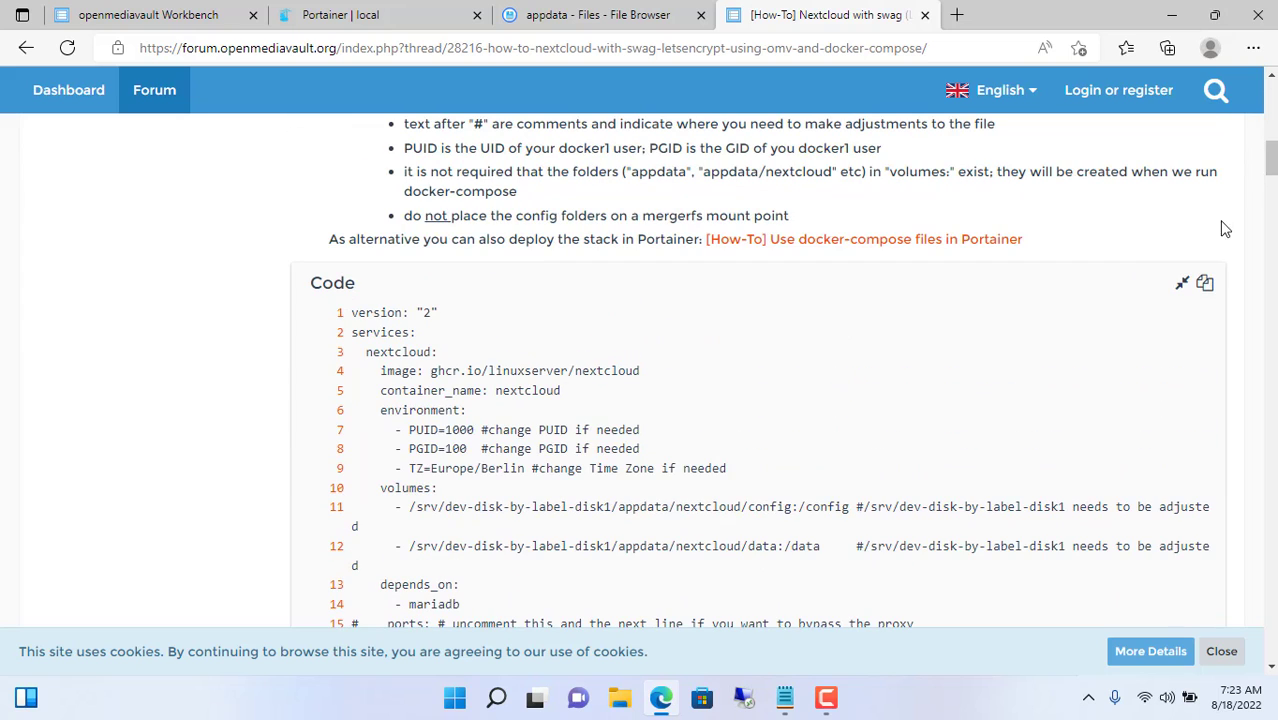
click(1206, 288)
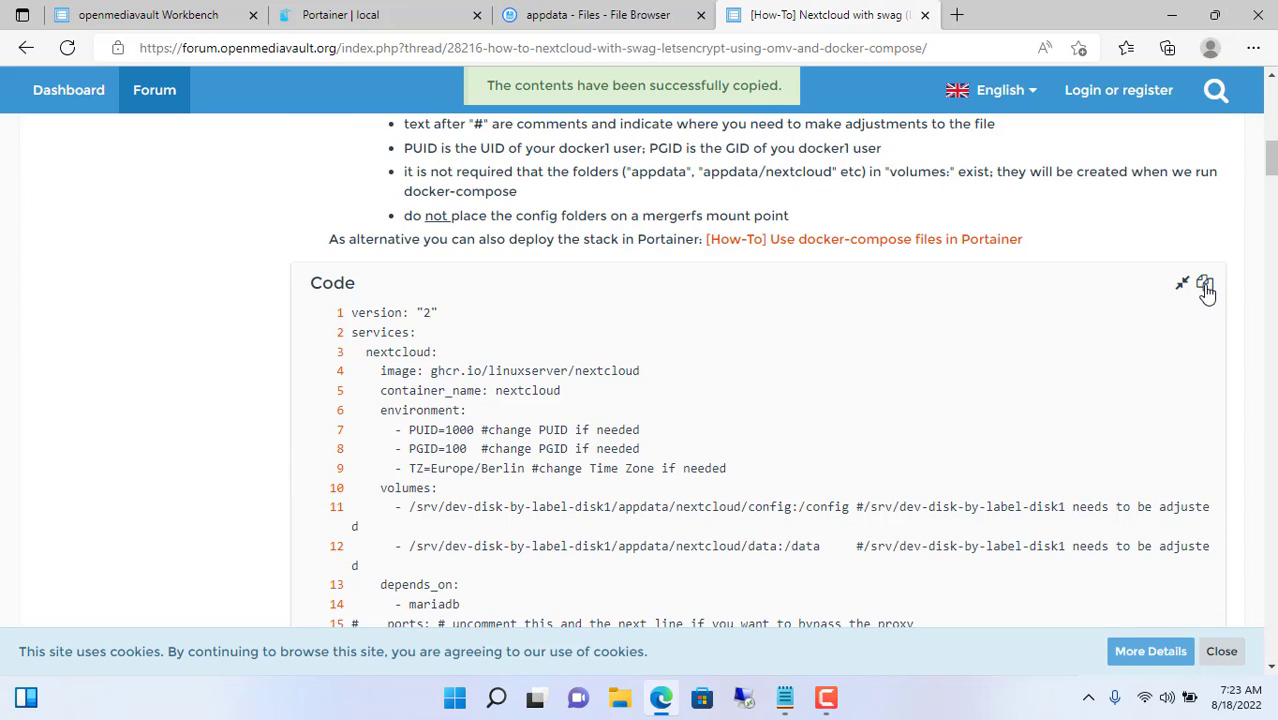
click(1171, 15)
click(785, 697)
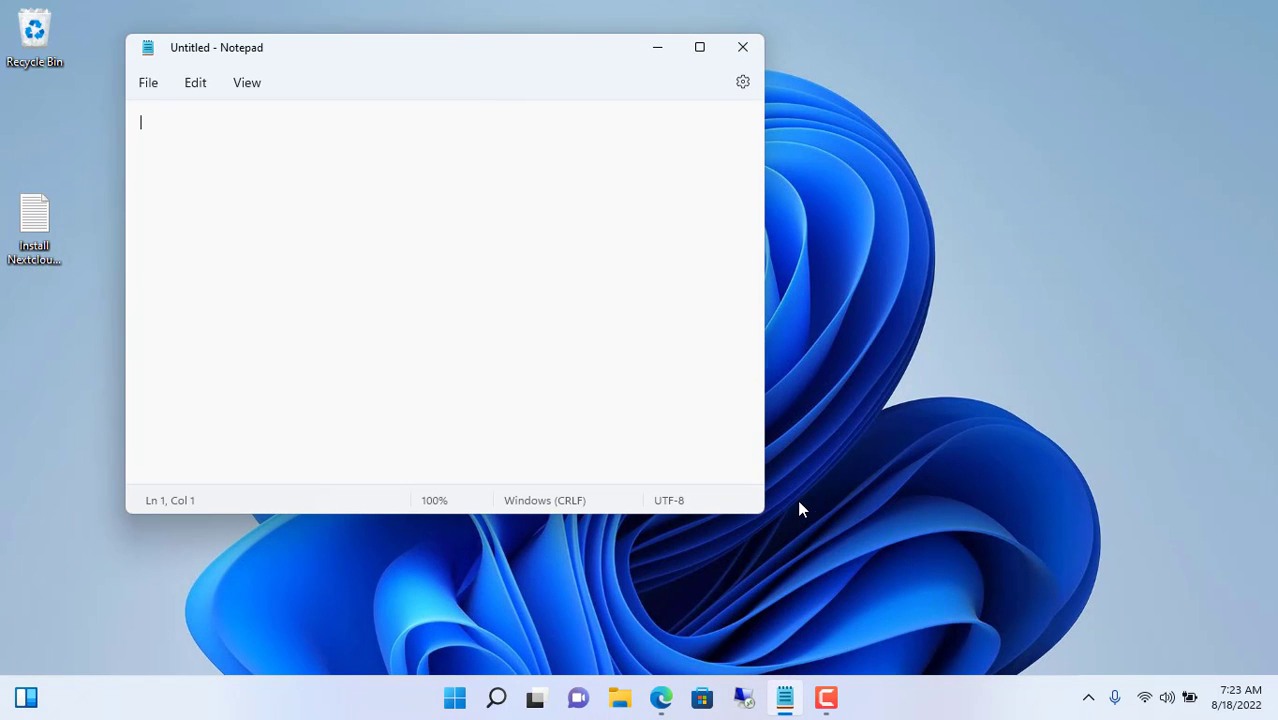
- Paste the compose code into maximized Notepad and delete the comments on lines 11, 12 and TZ
click(700, 48)
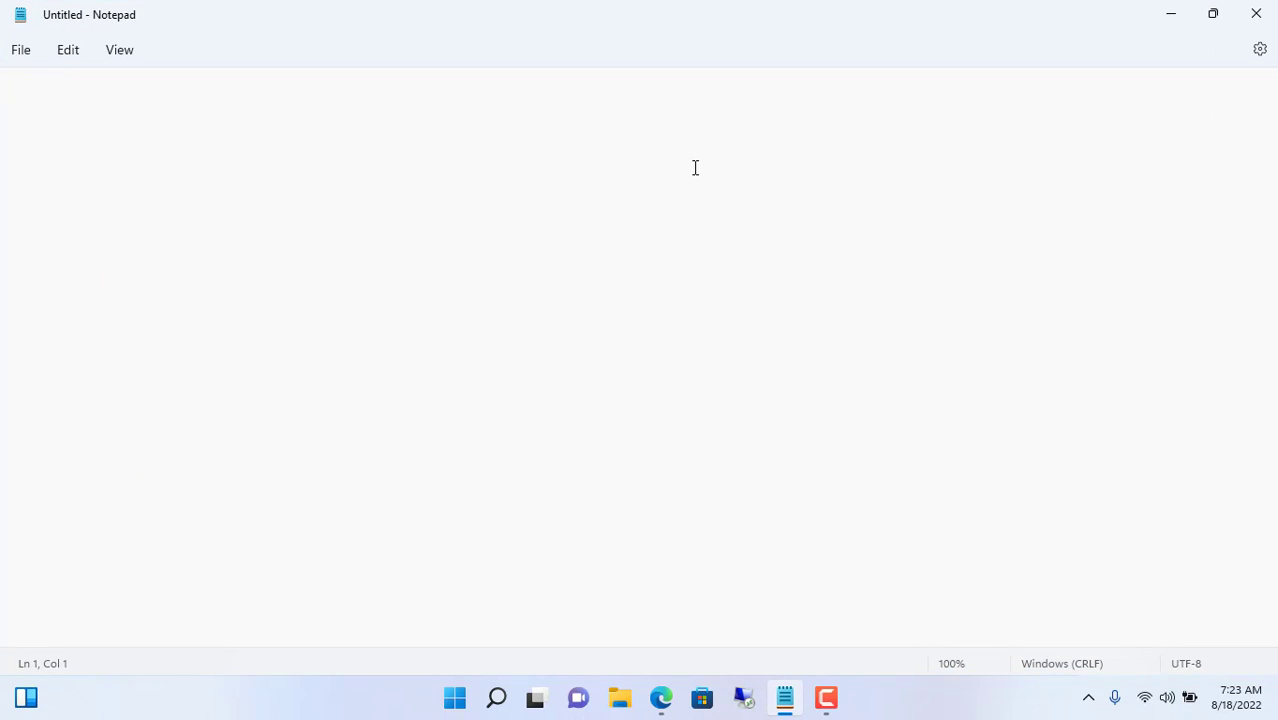
key(ctrl+v)
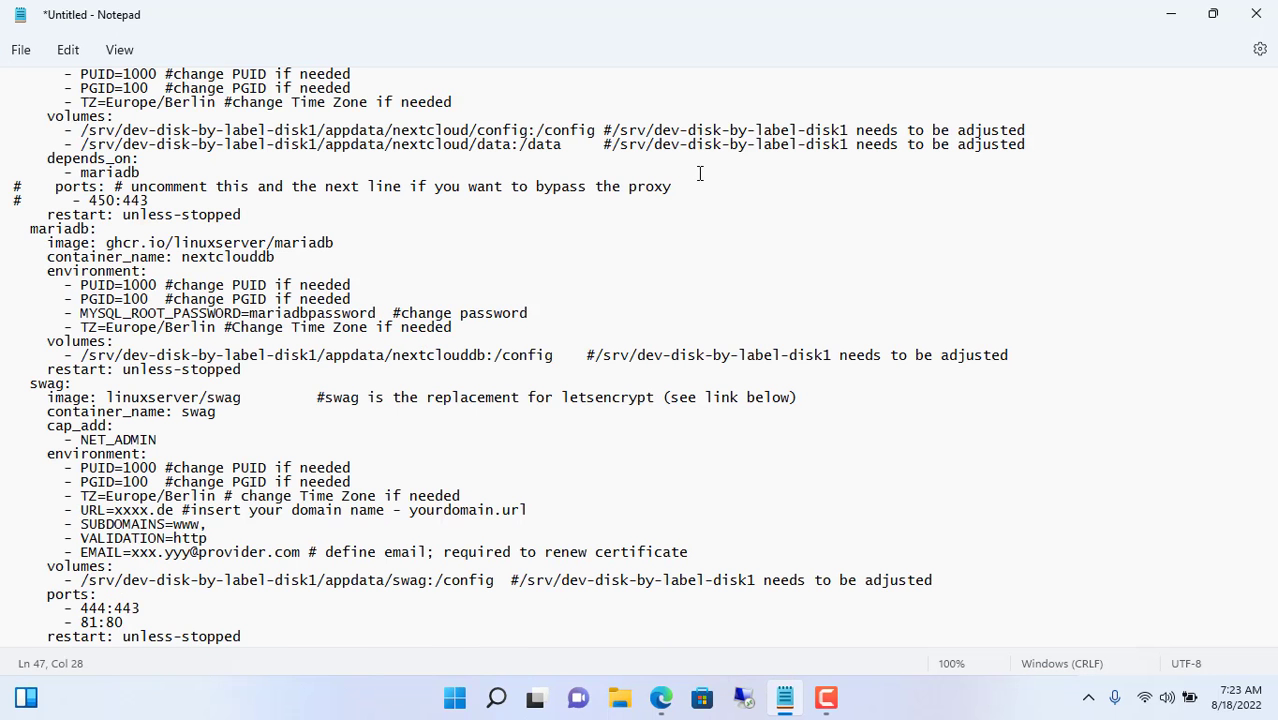
scroll(700, 173, up, 3)
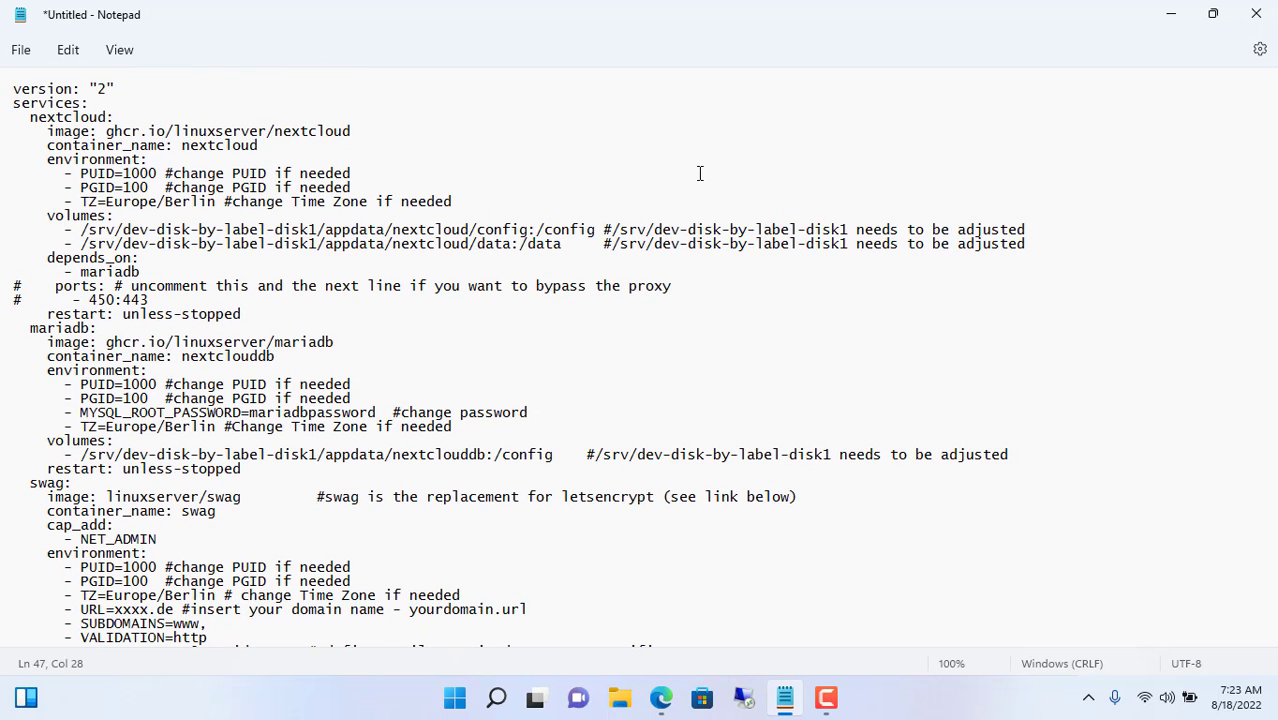
drag(597, 230, 1036, 226)
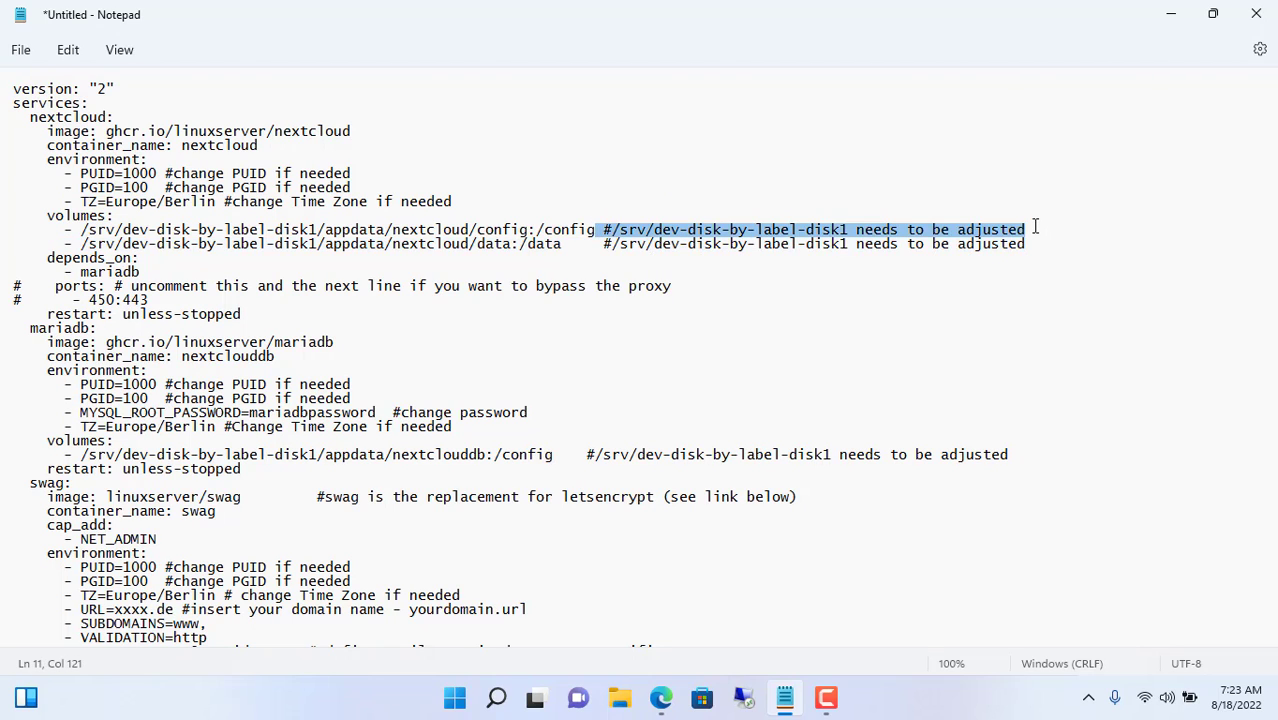
key(Delete)
drag(562, 244, 1036, 242)
key(Delete)
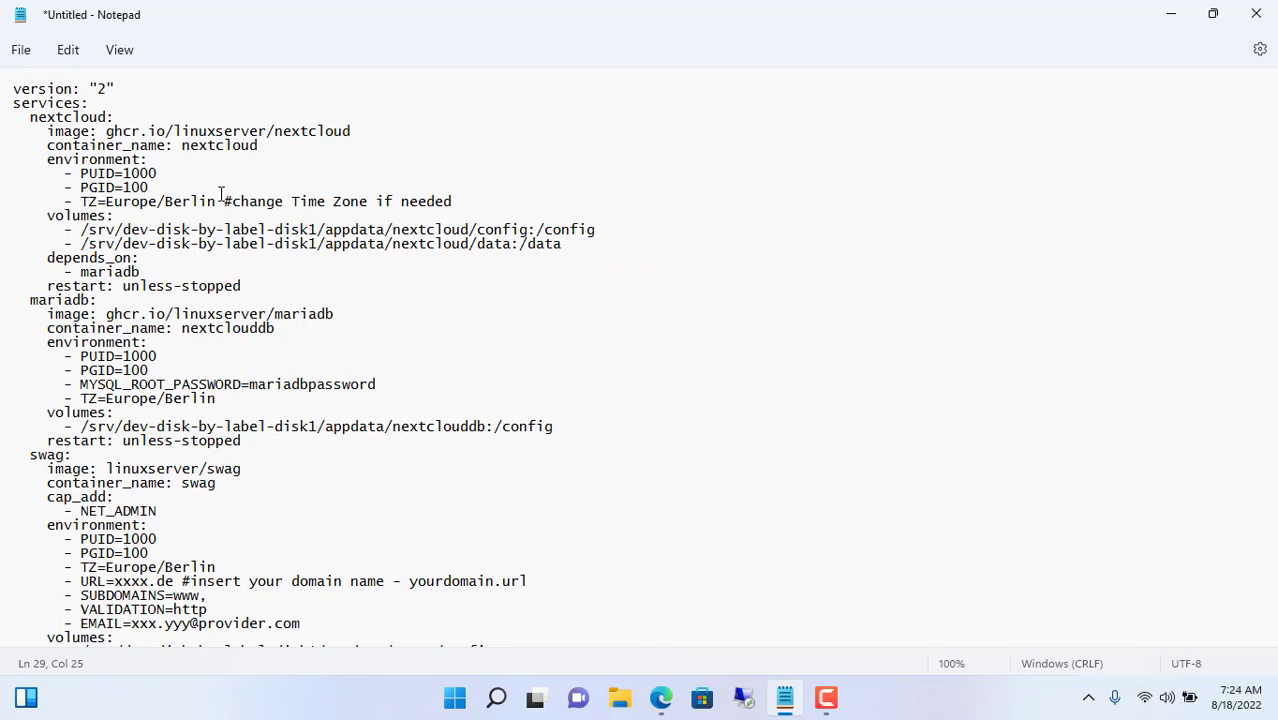
drag(216, 199, 458, 202)
key(Delete)
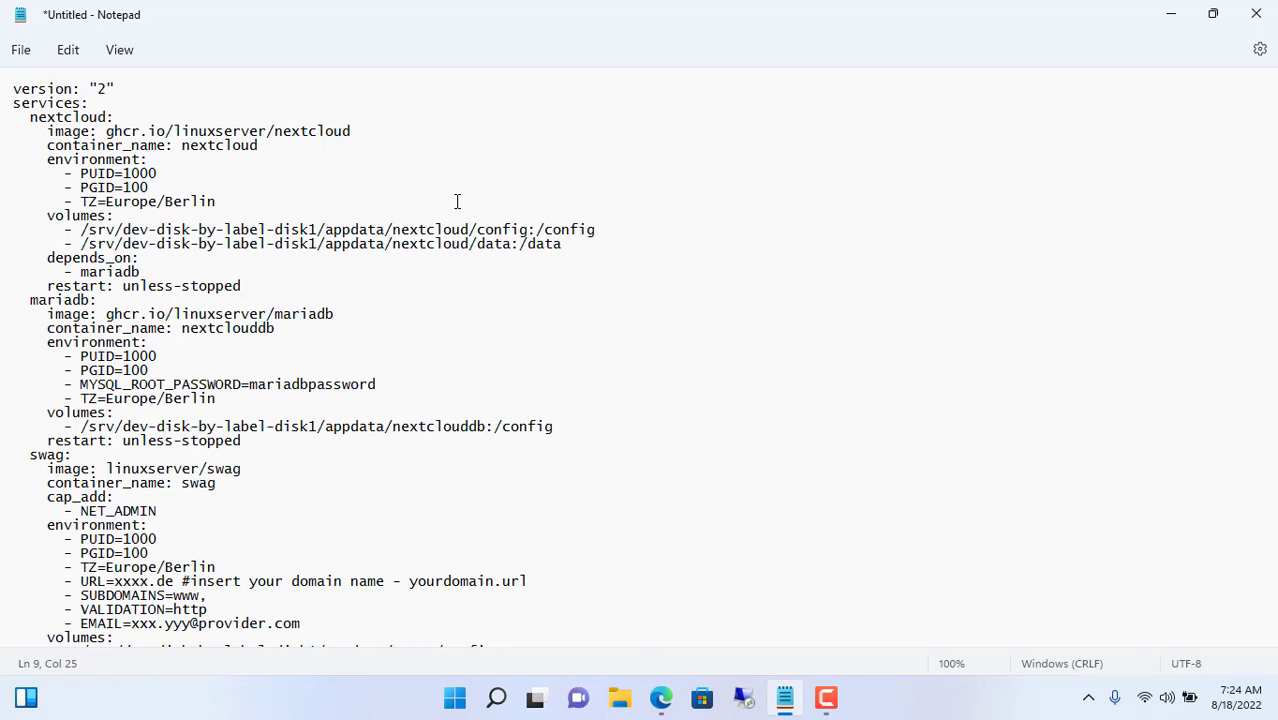
drag(217, 201, 105, 201)
- Look up and select Asia/Ho_Chi_Minh in the PHP manual's Asian timezone list, then return to Notepad
key(alt+Tab)
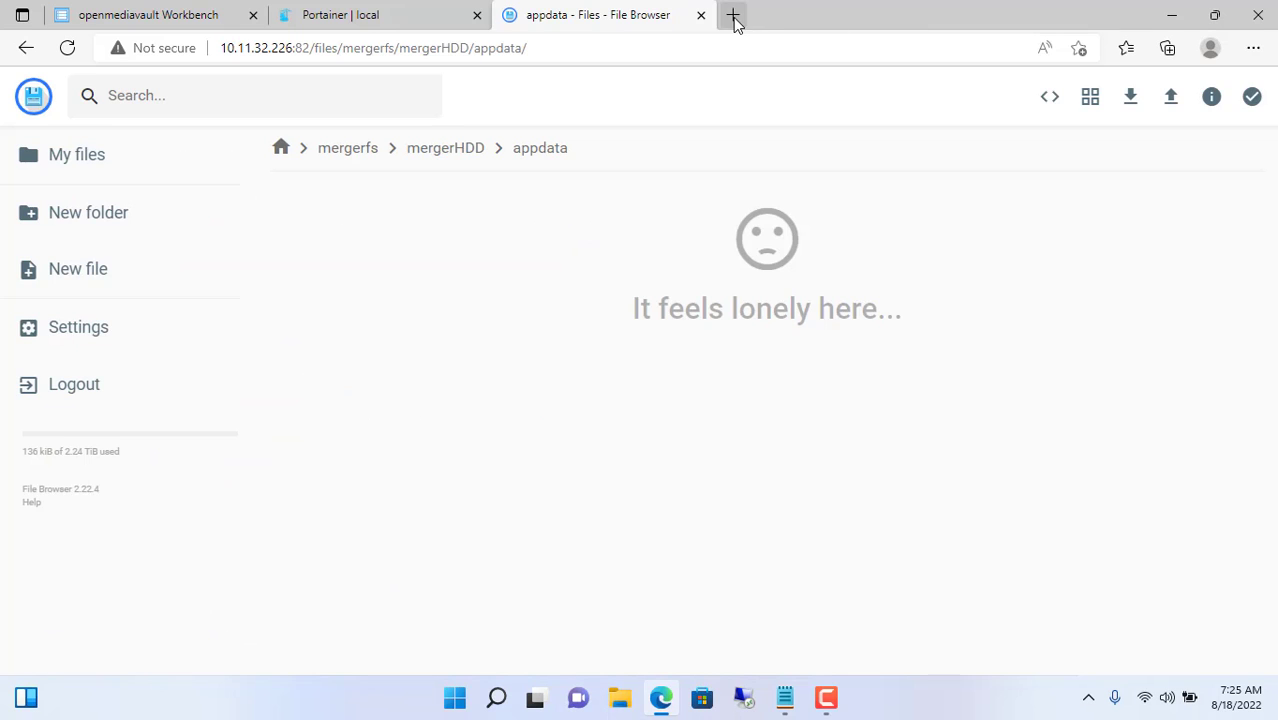
click(733, 15)
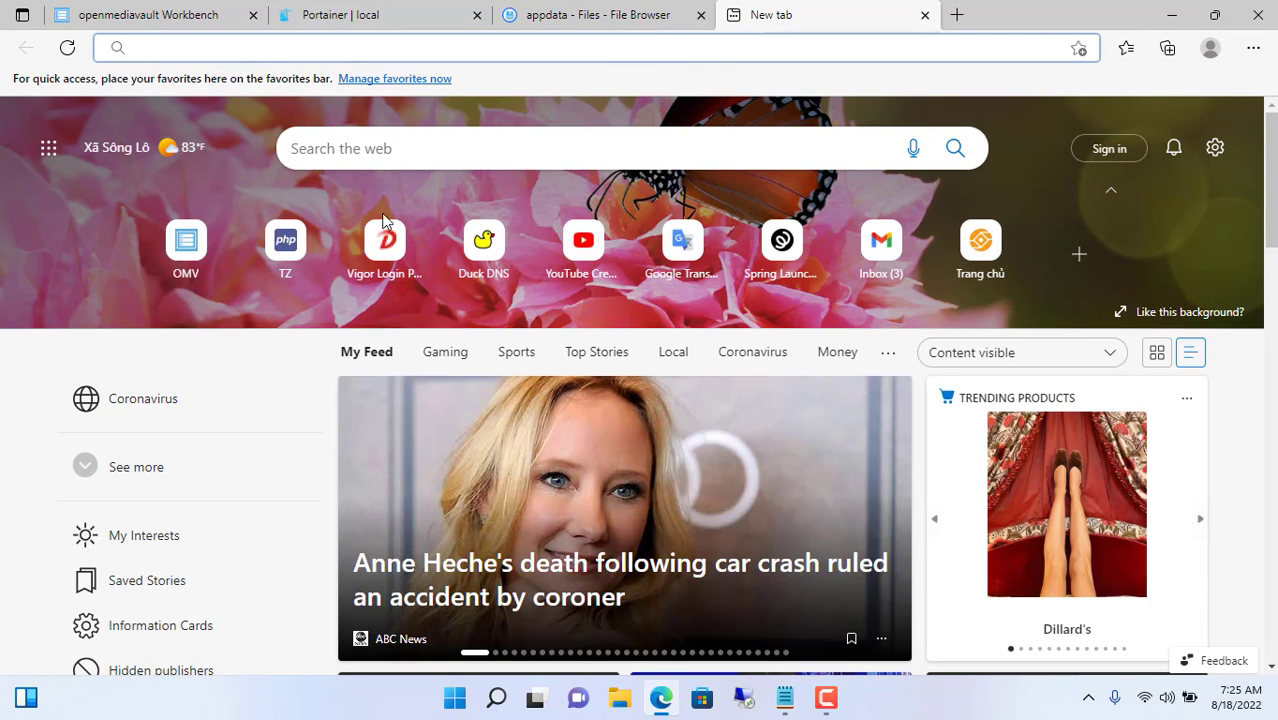
click(286, 250)
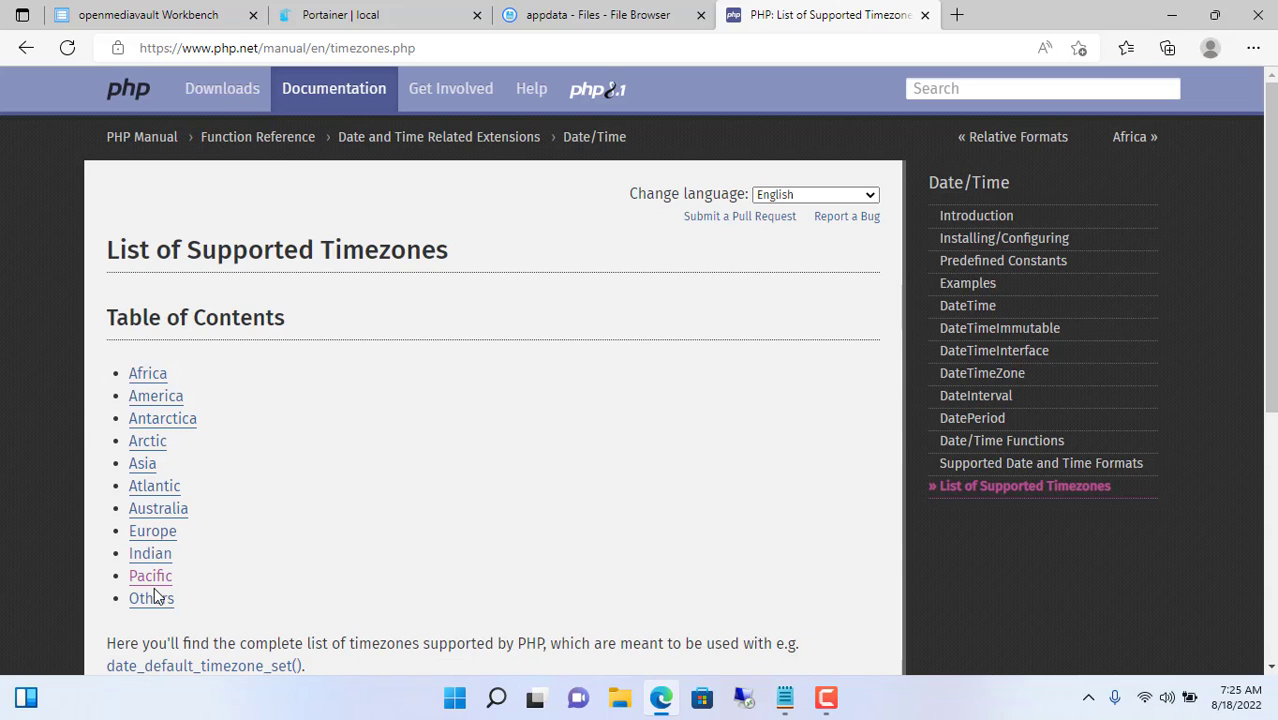
click(152, 472)
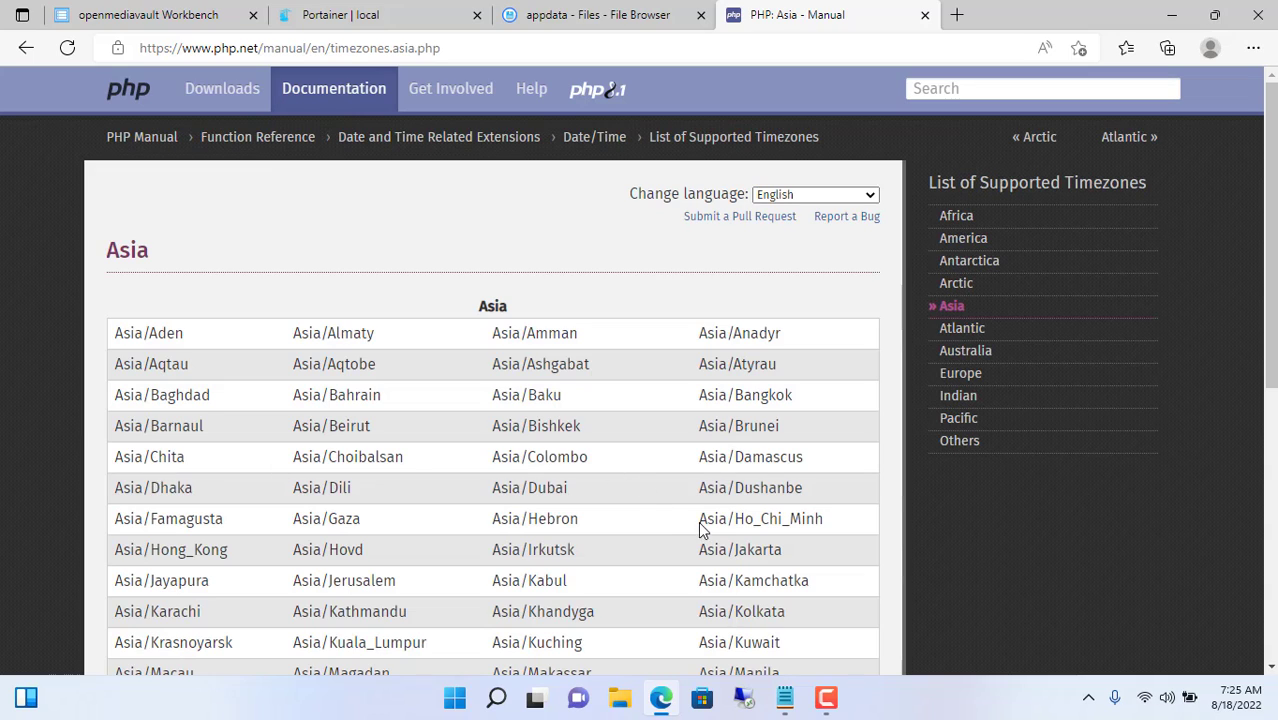
drag(702, 523, 826, 529)
key(ctrl+c)
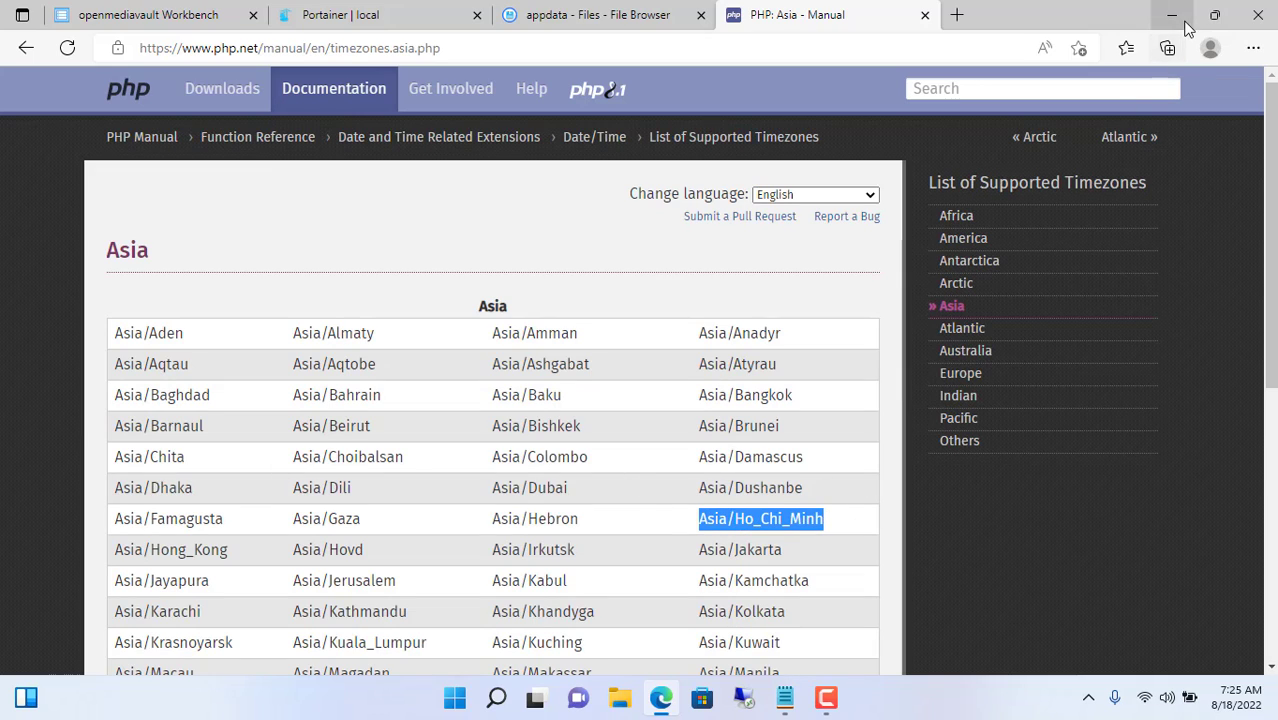
click(1172, 15)
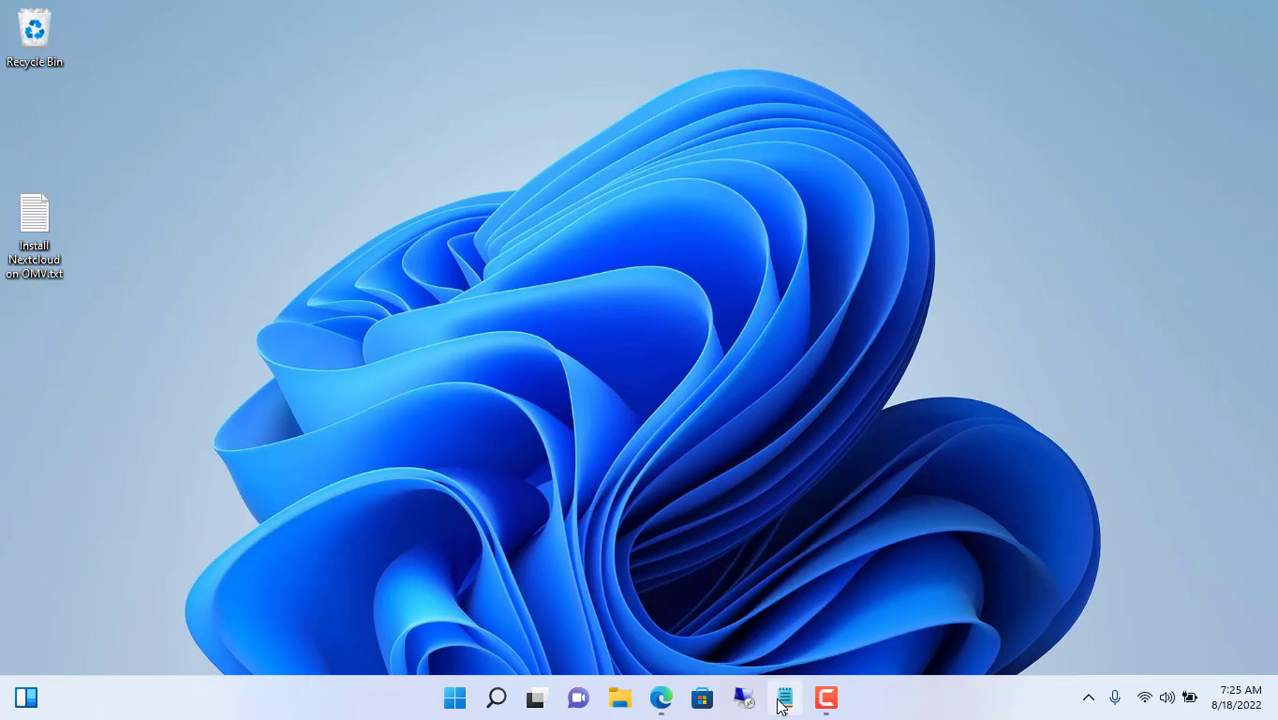
click(785, 697)
- Paste Asia/Ho_Chi_Minh over Europe/Berlin on the nextcloud, mariadb and swag TZ lines
click(140, 201)
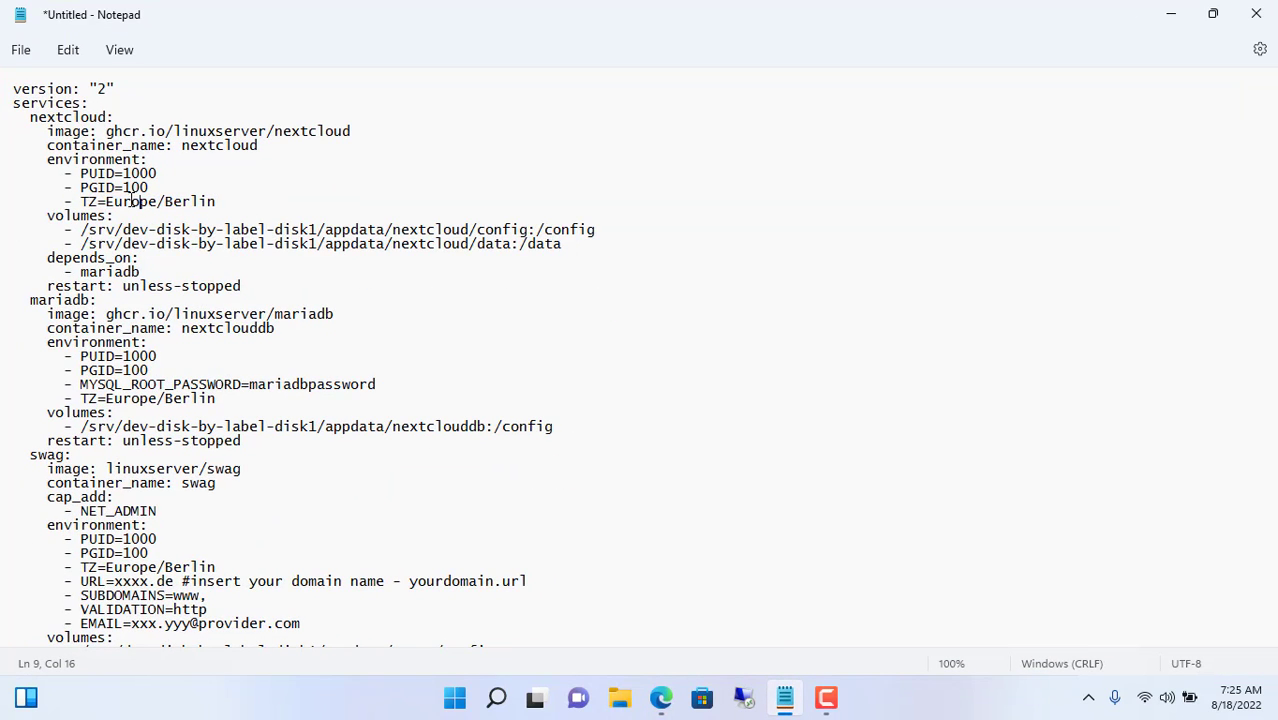
drag(107, 201, 222, 203)
key(ctrl+v)
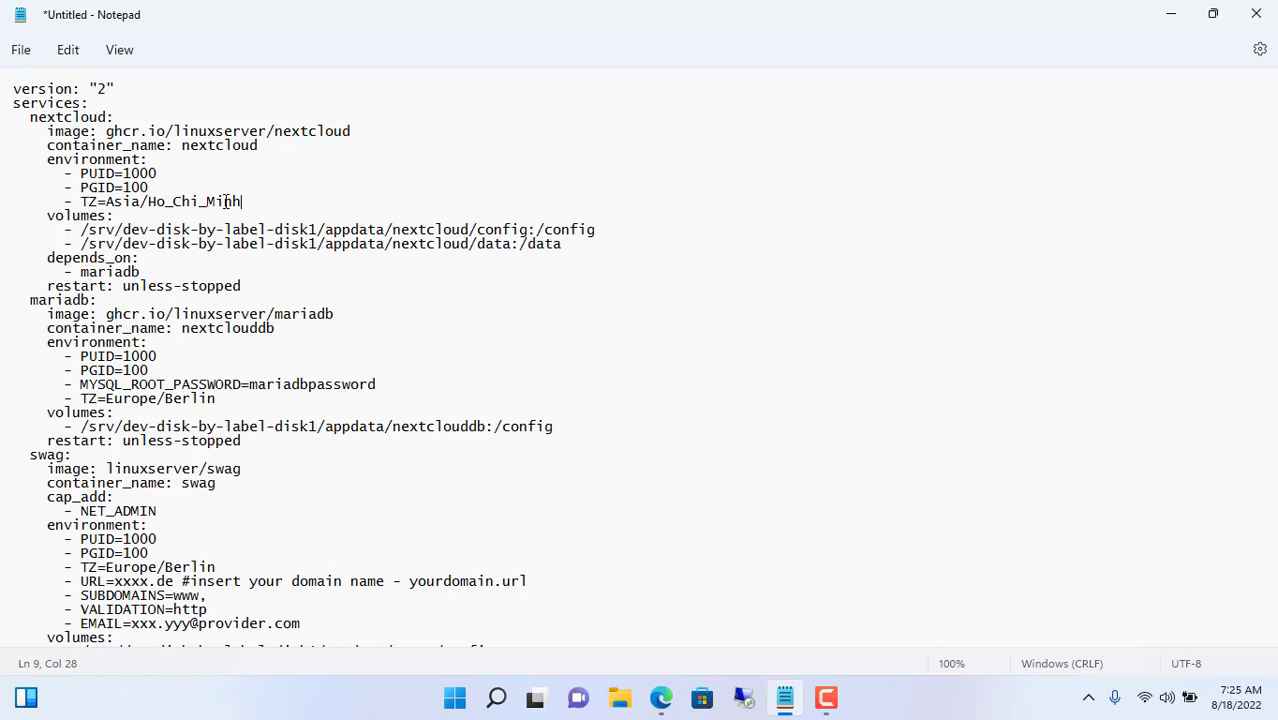
drag(107, 398, 216, 401)
key(ctrl+v)
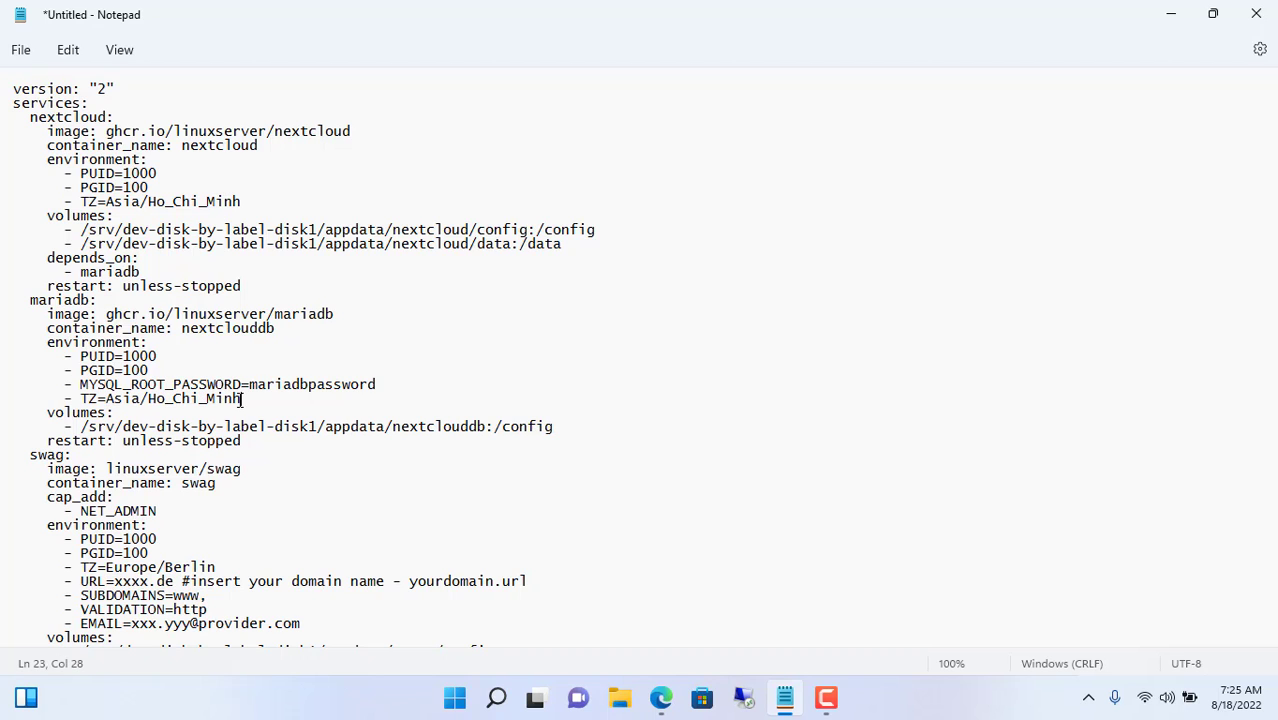
scroll(243, 398, down, 2)
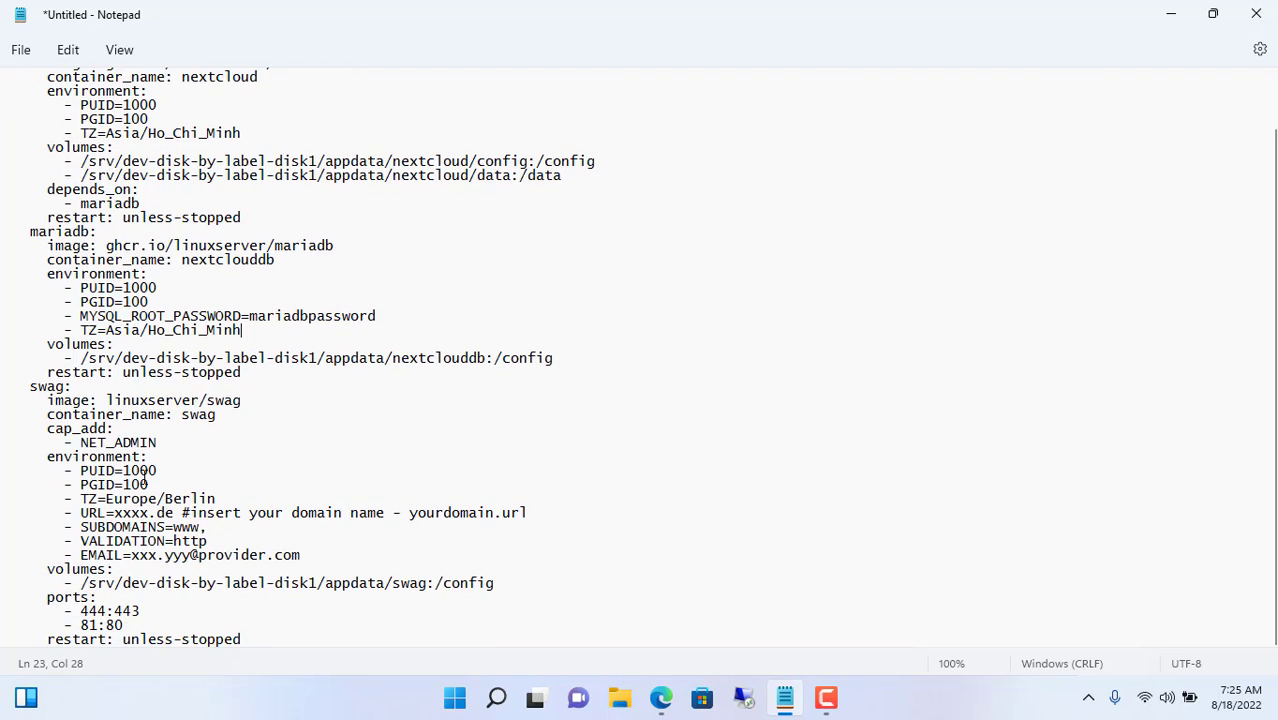
drag(107, 498, 227, 495)
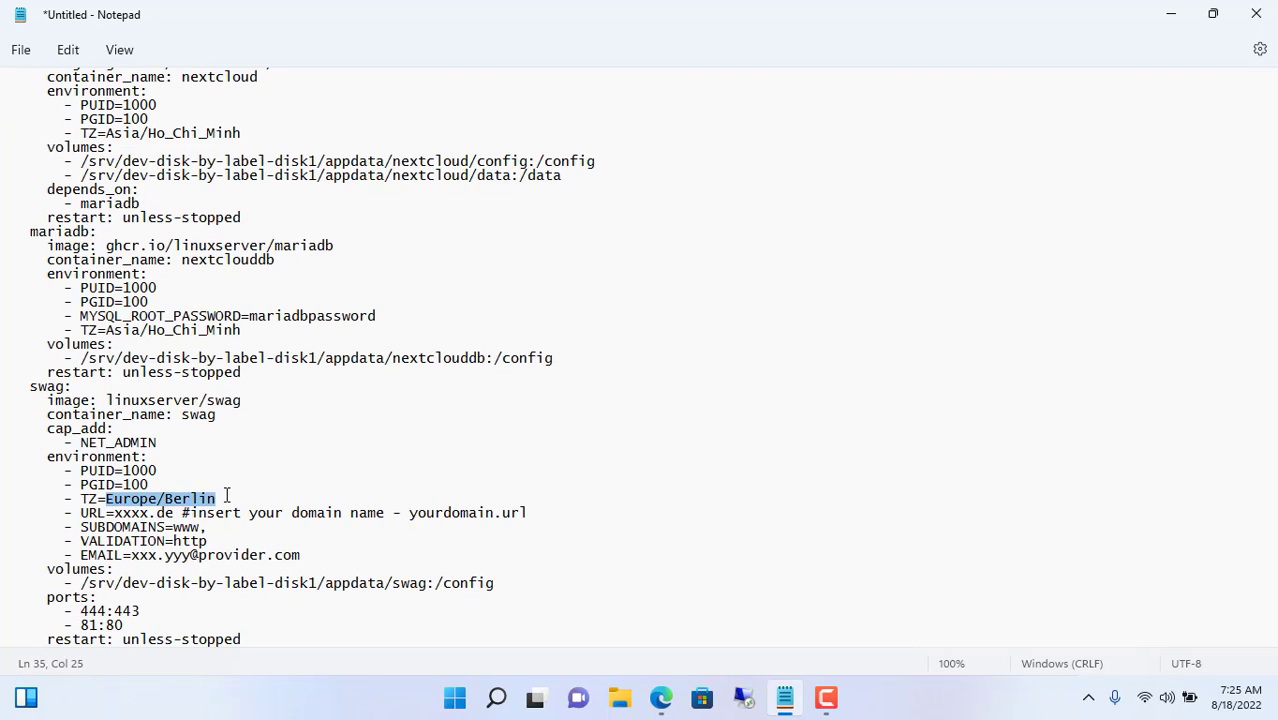
key(ctrl+v)
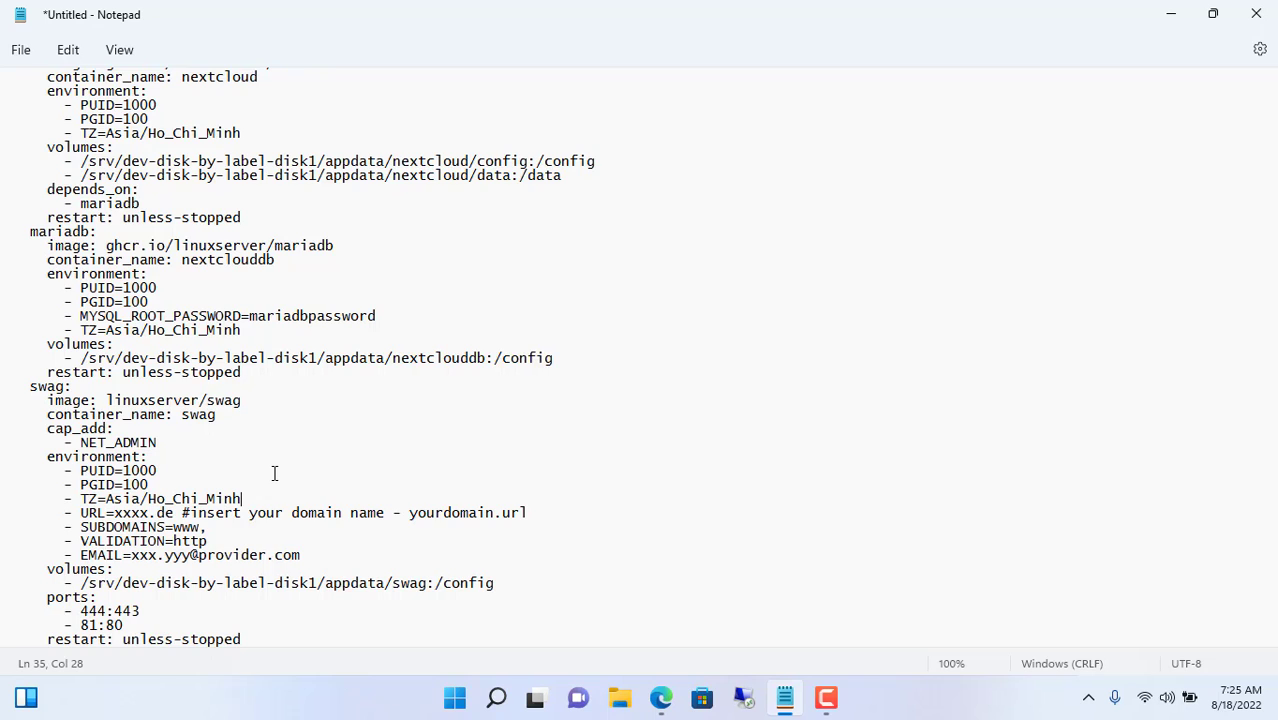
scroll(275, 473, up, 2)
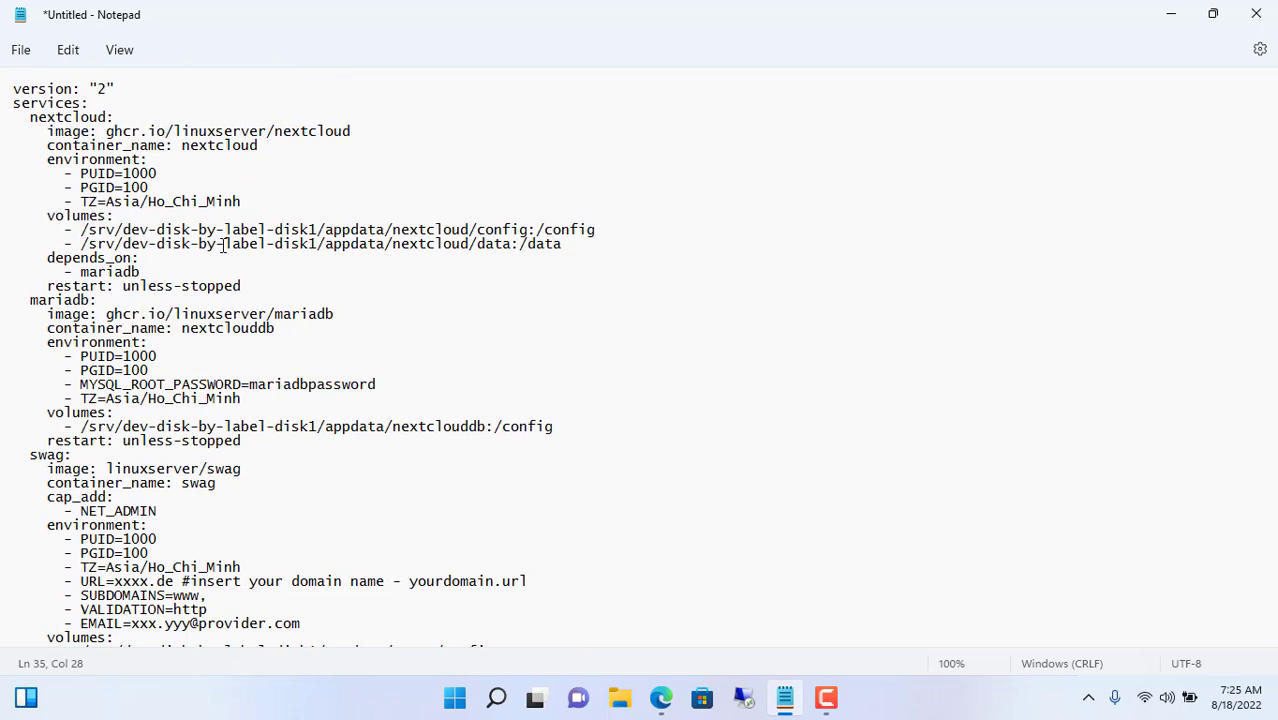
- Highlight the nextcloud, mariadb and swag volume paths in turn, then switch to File Browser
double_click(50, 217)
drag(147, 220, 575, 248)
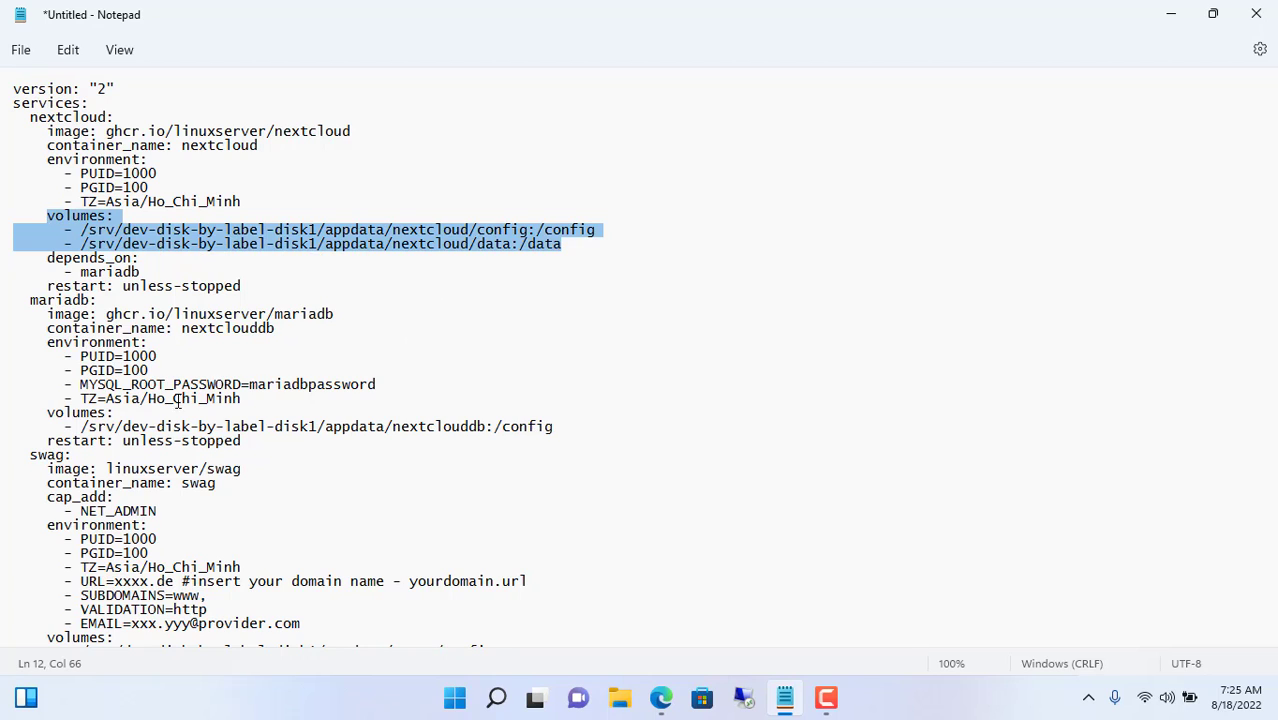
double_click(49, 414)
drag(294, 414, 563, 431)
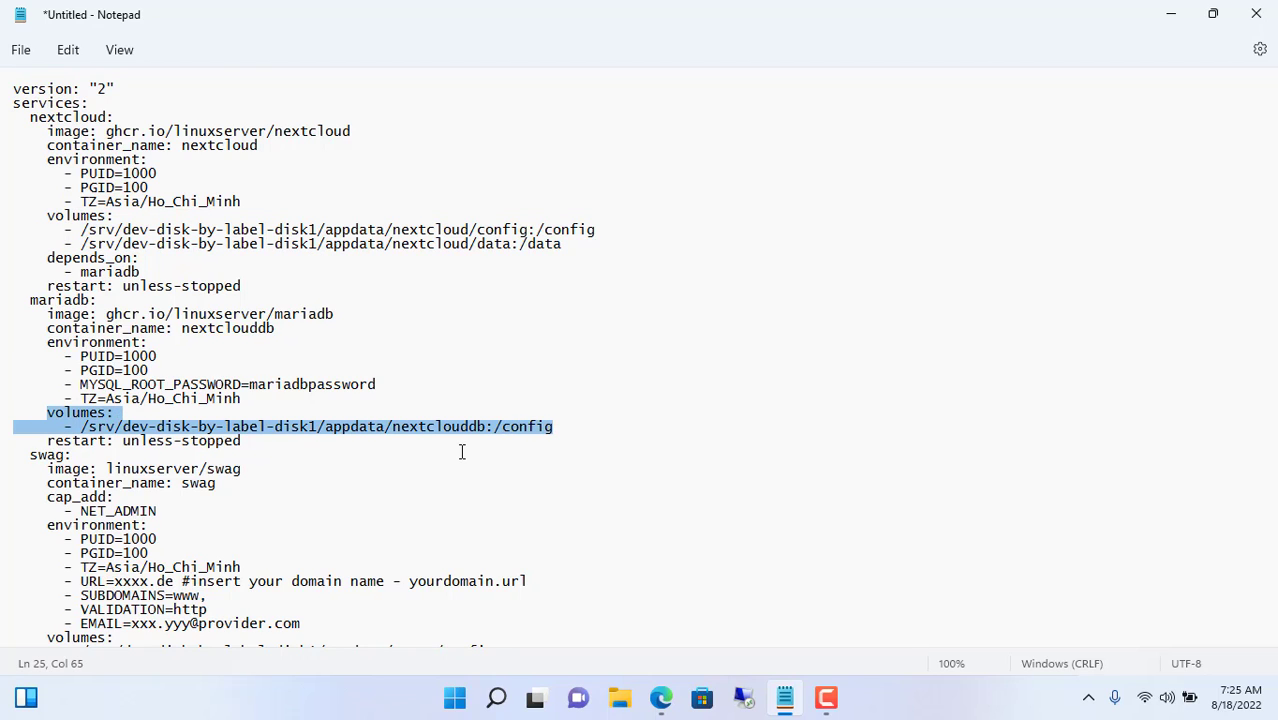
scroll(462, 452, down, 2)
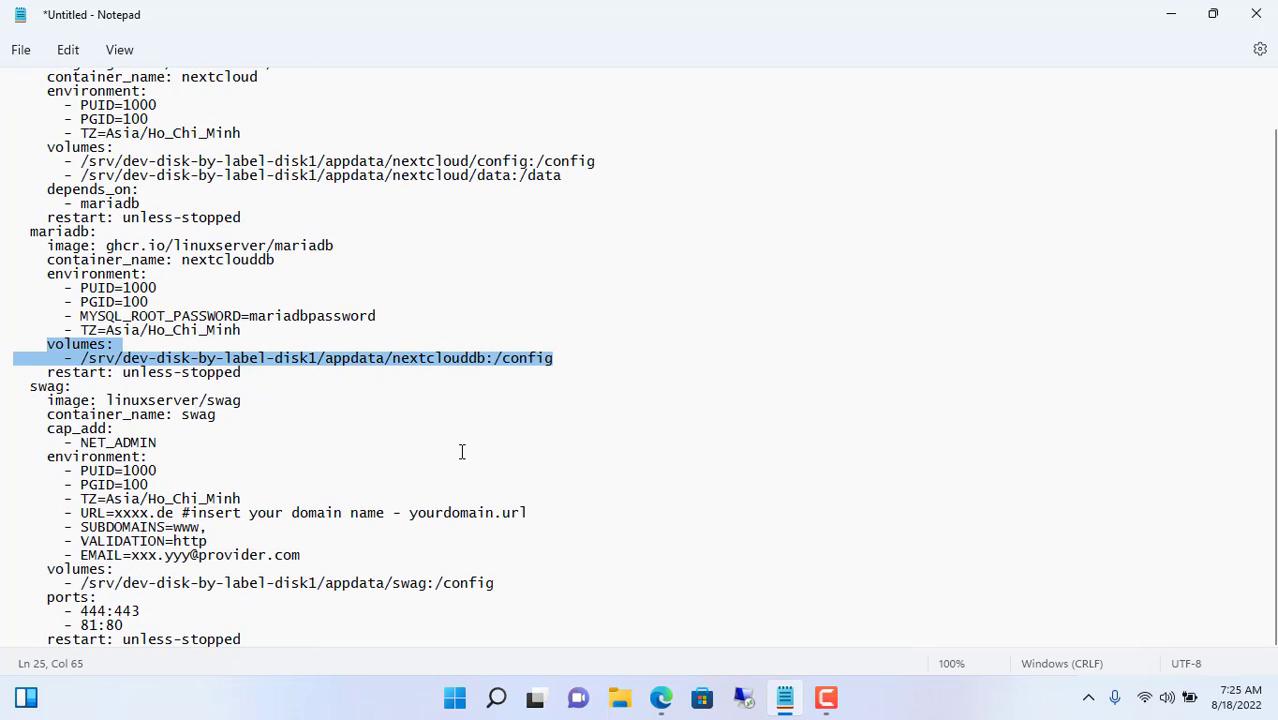
double_click(52, 572)
drag(52, 572, 522, 584)
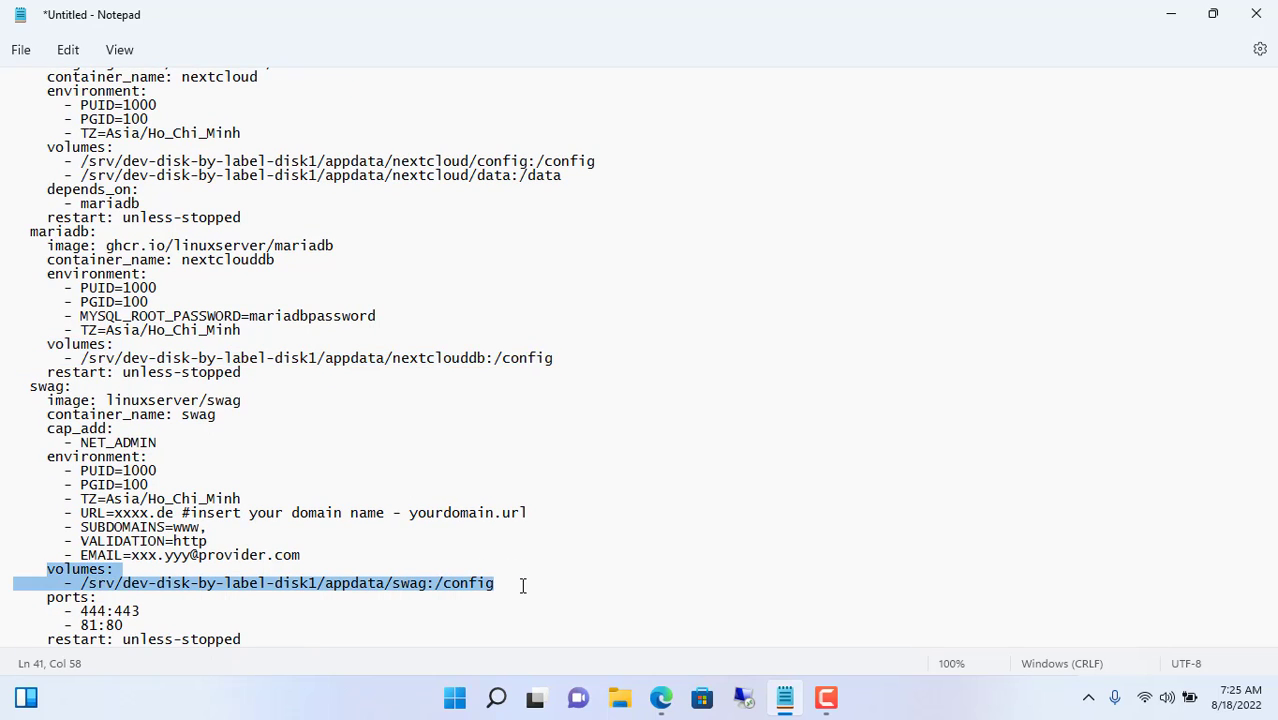
scroll(522, 565, up, 2)
key(alt+Tab)
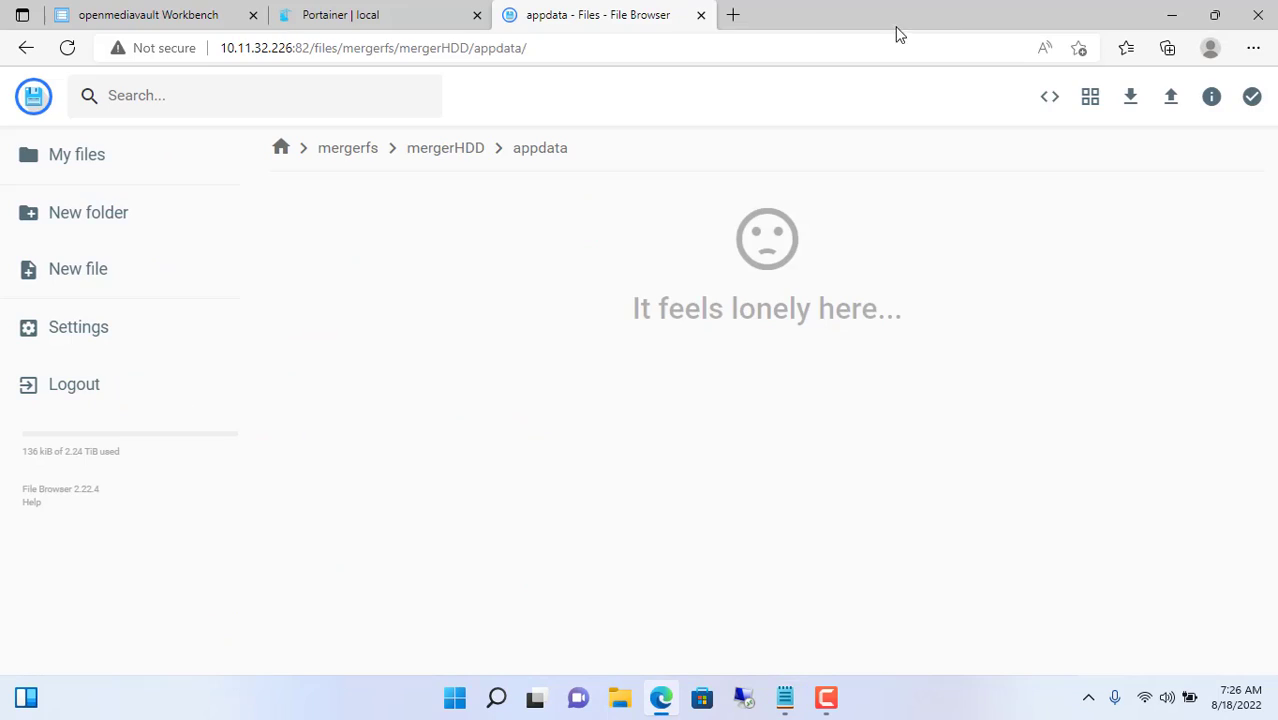
- Select the appdata folder's full address in File Browser and return to Notepad
click(577, 49)
key(ctrl+c)
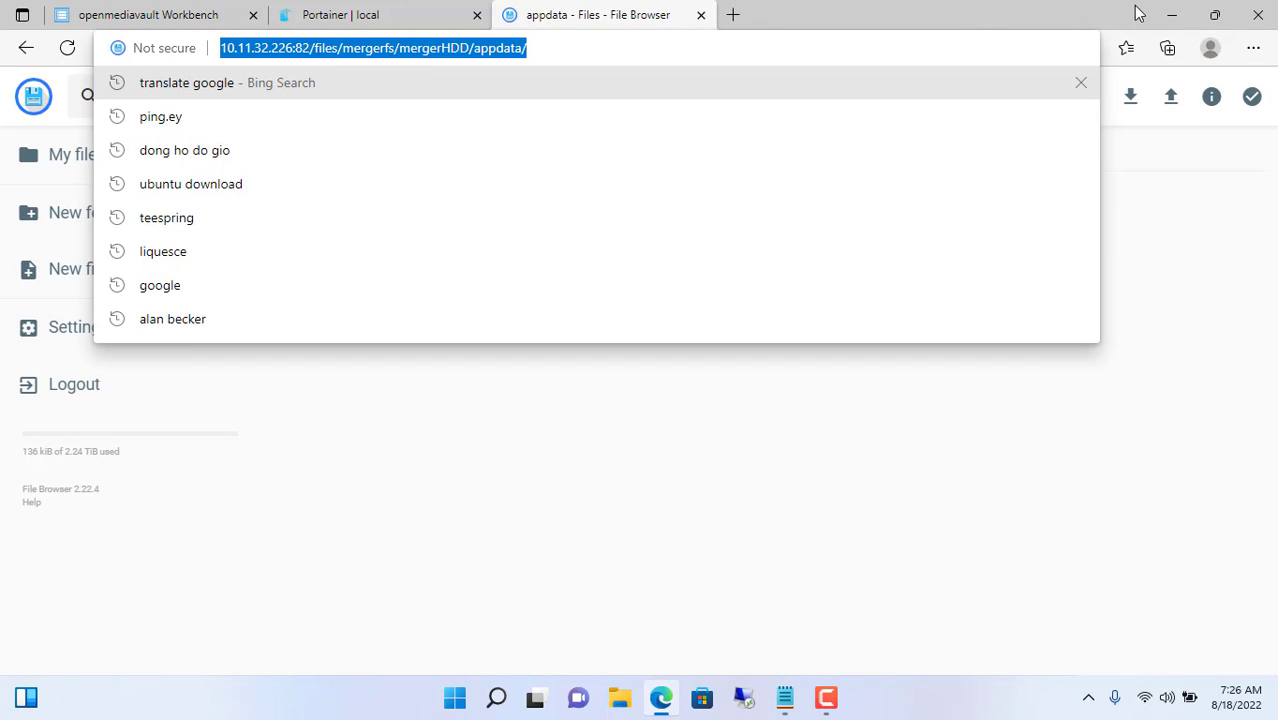
click(1168, 12)
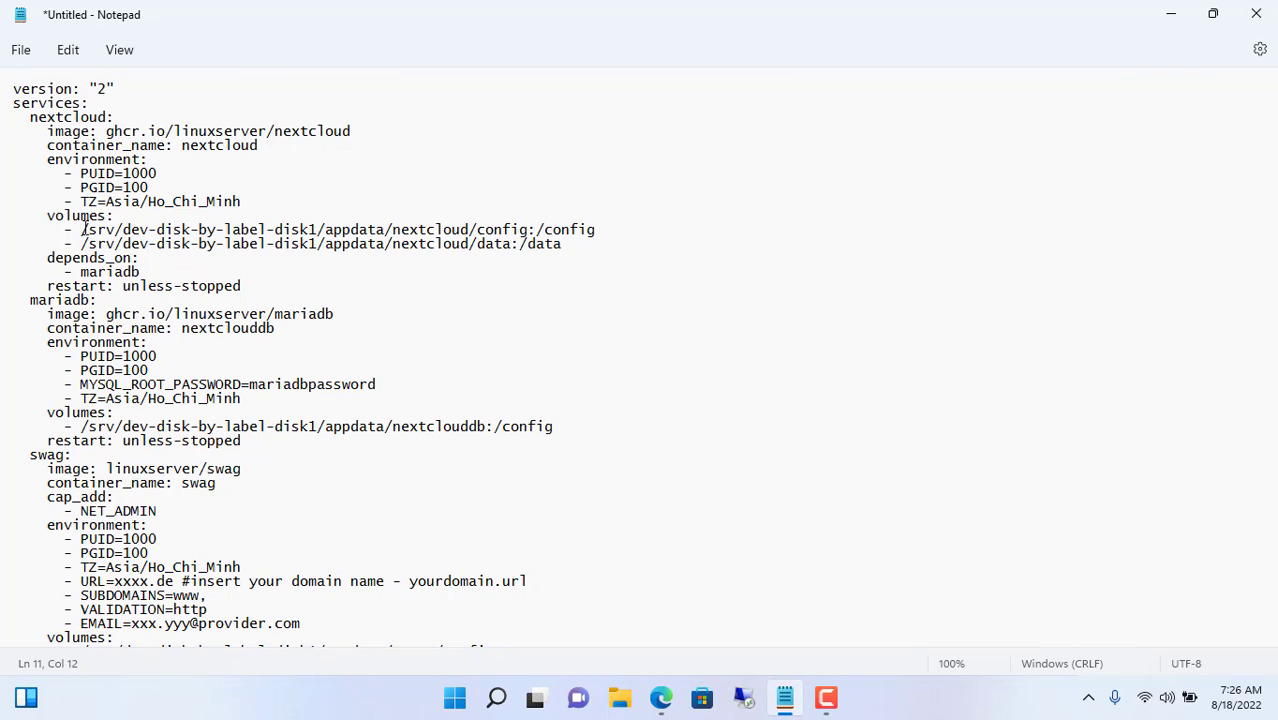
- Rewrite the nextcloud config volume path to start with /srv/mergerfs/mergerHDD/appdata
drag(81, 229, 386, 232)
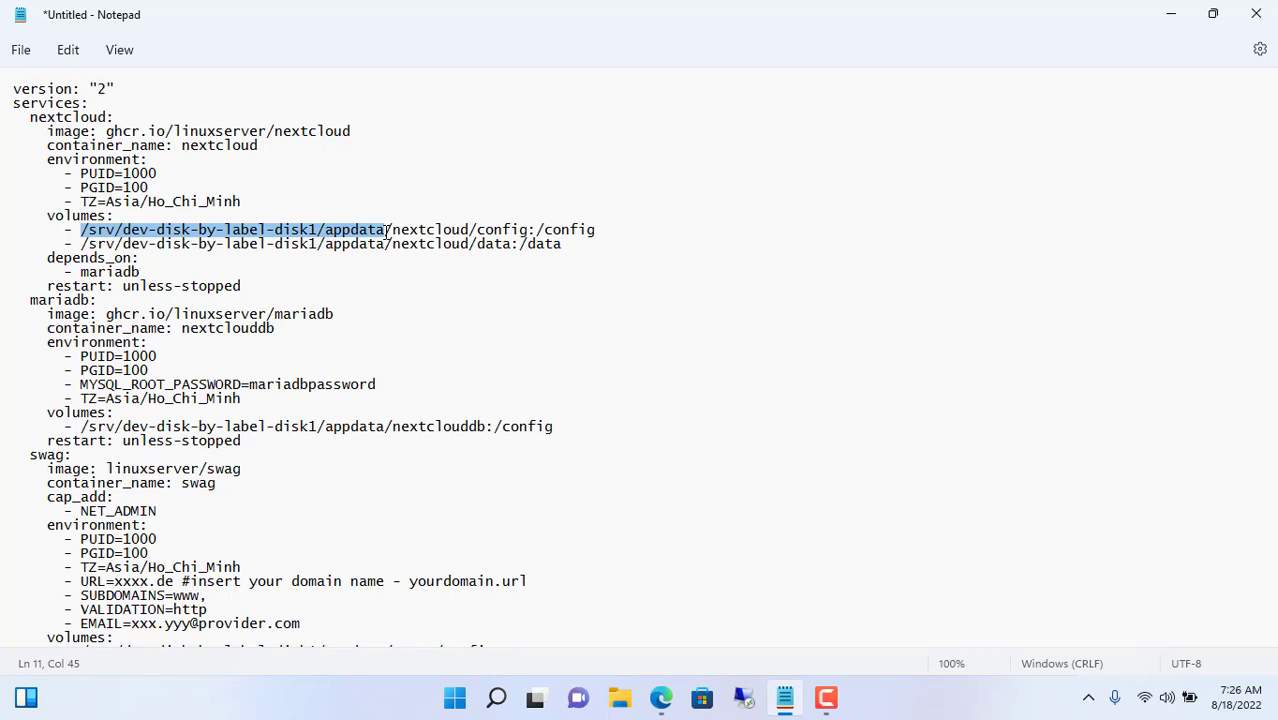
key(ctrl+v)
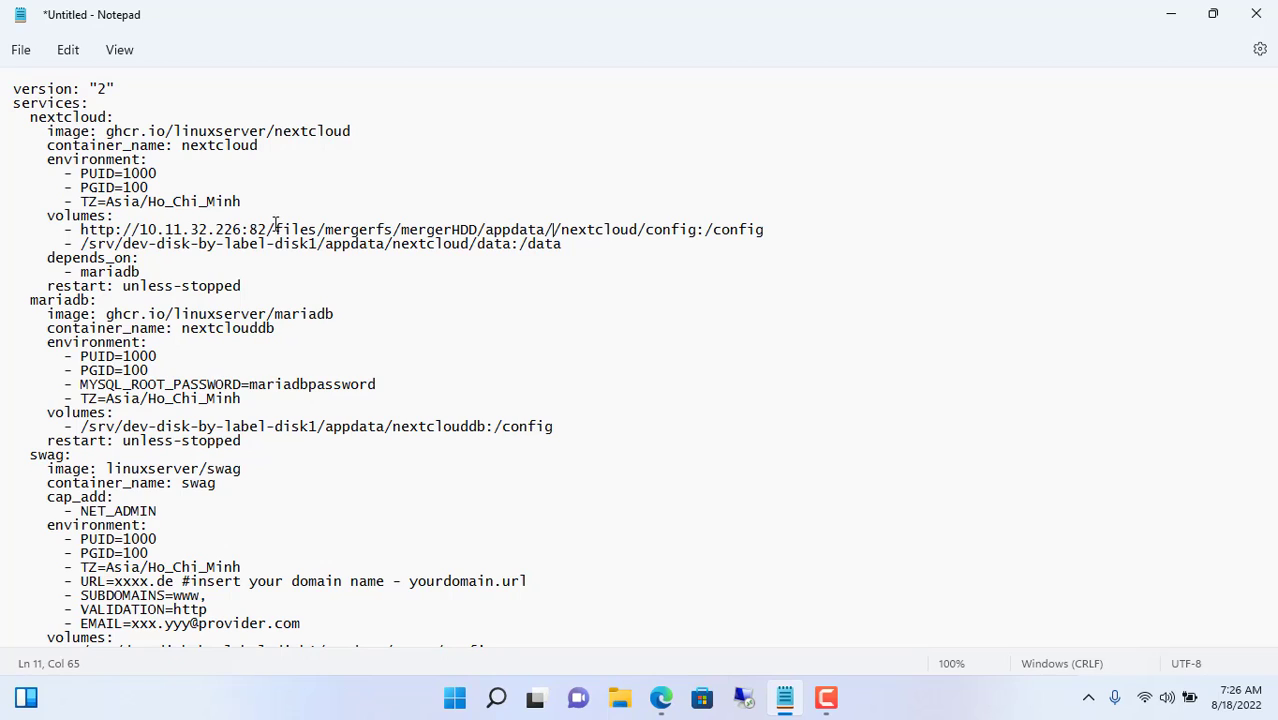
drag(266, 229, 97, 229)
key(BackSpace)
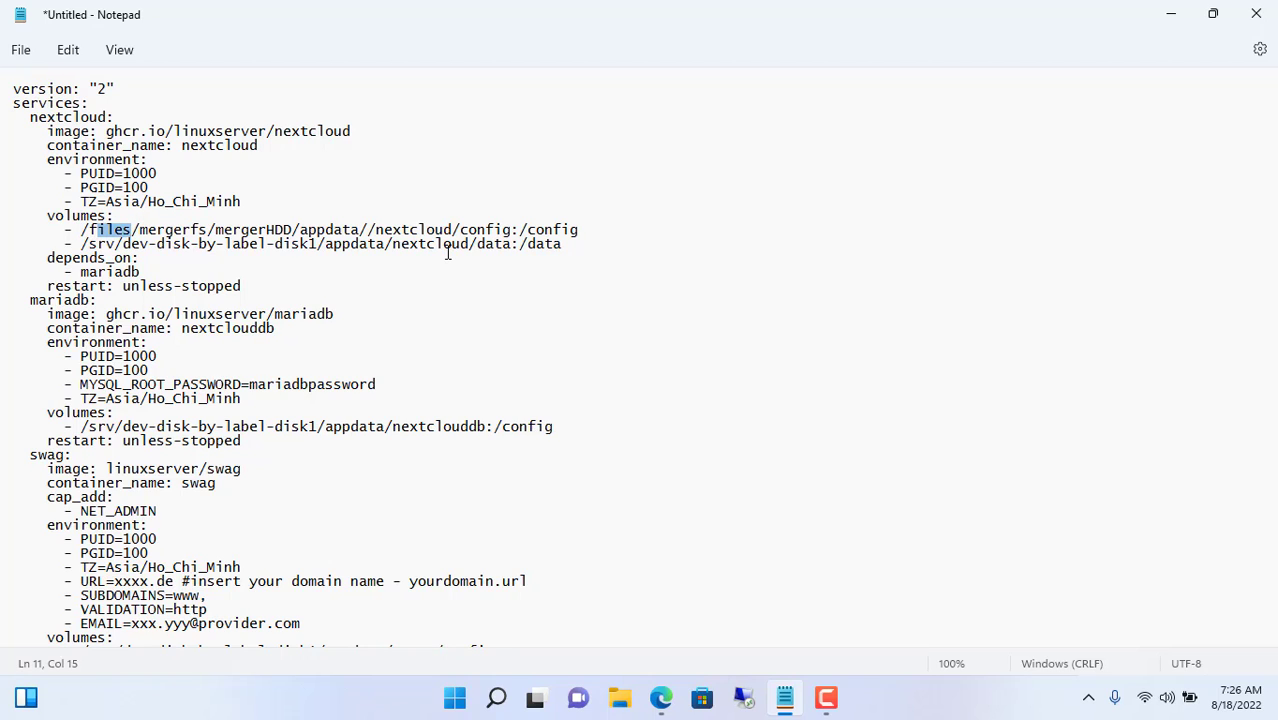
text(srv)
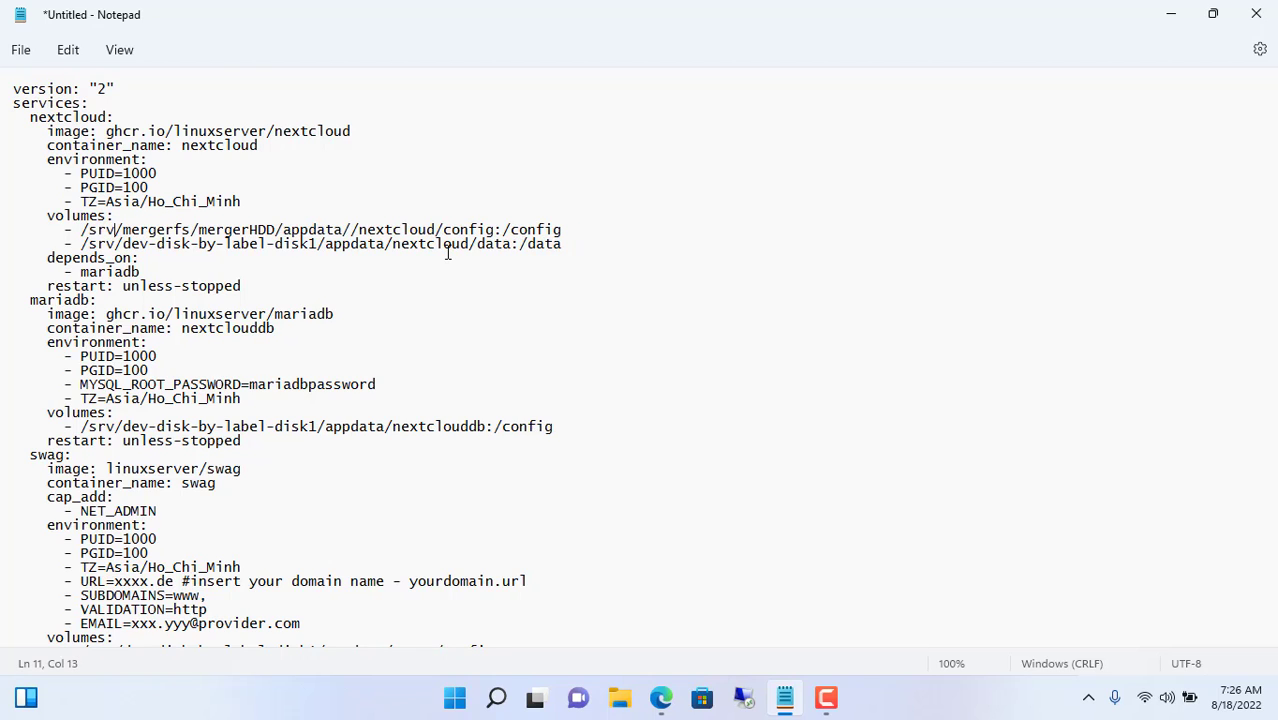
click(343, 229)
key(Delete)
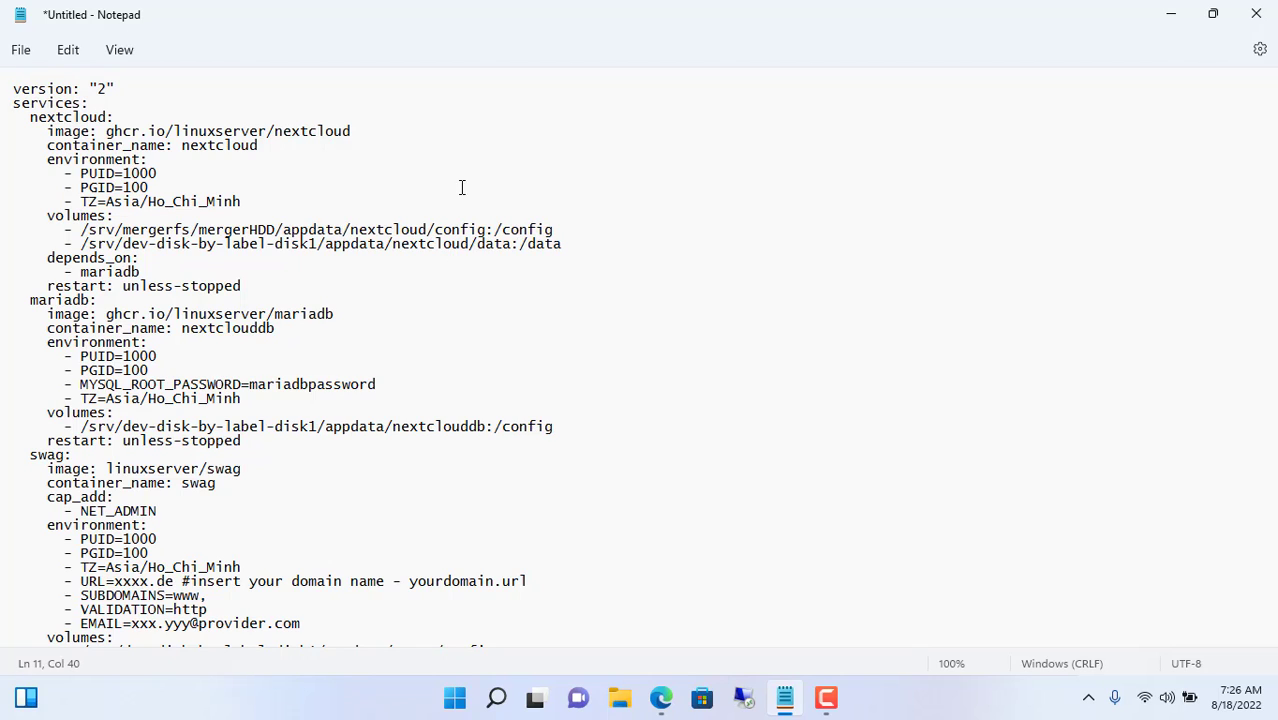
drag(343, 229, 80, 230)
key(ctrl+c)
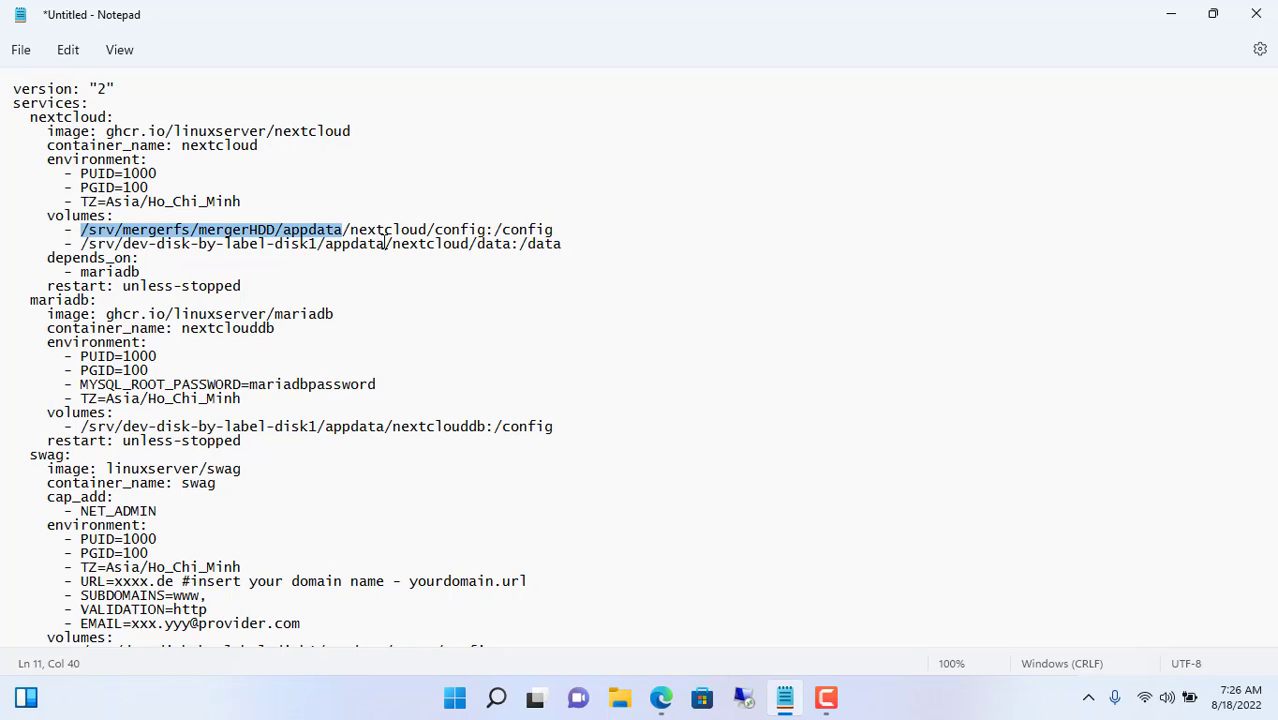
- Replace the disk1 prefix on the data, mariadb and swag volumes with the mergerfs appdata path
drag(388, 244, 84, 249)
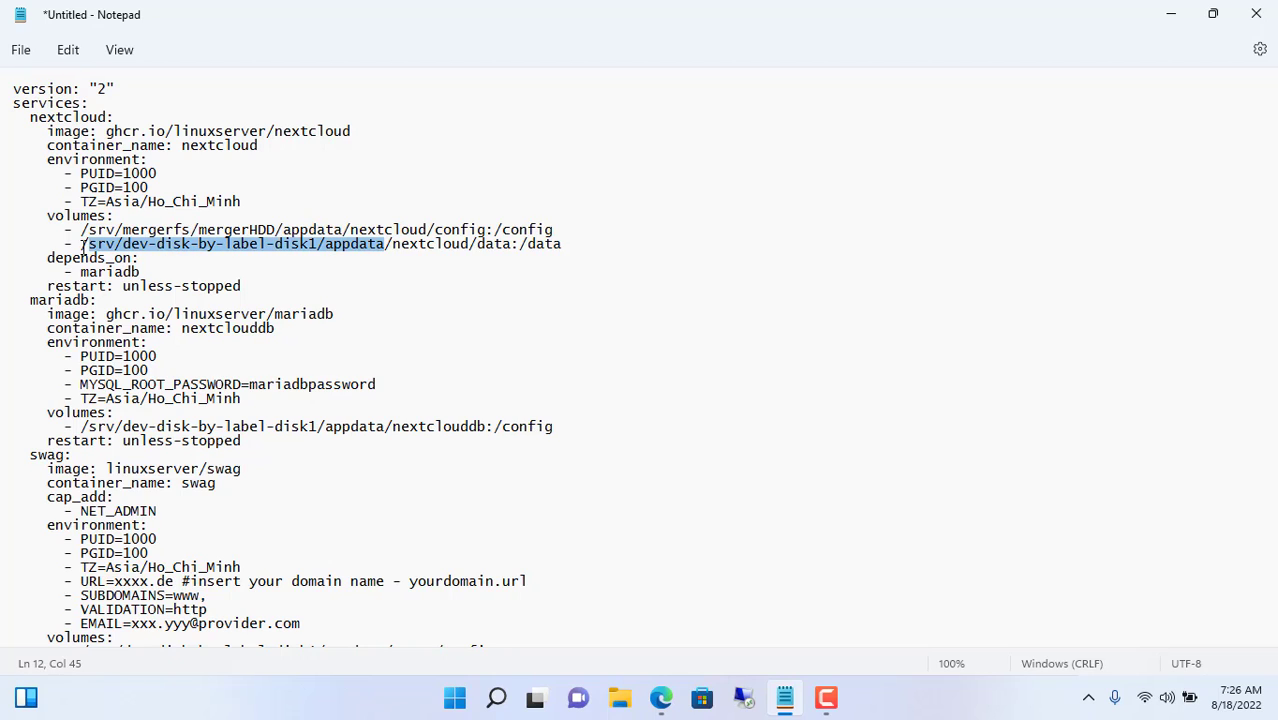
key(ctrl+v)
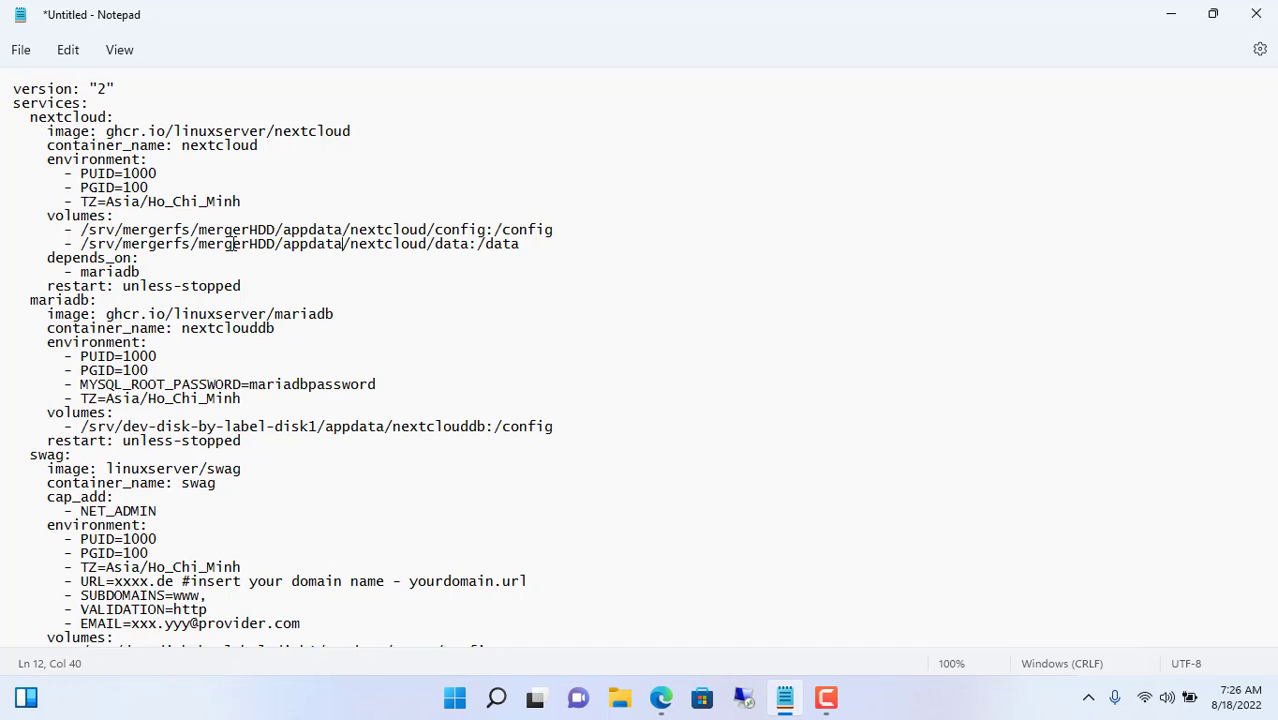
drag(384, 427, 79, 427)
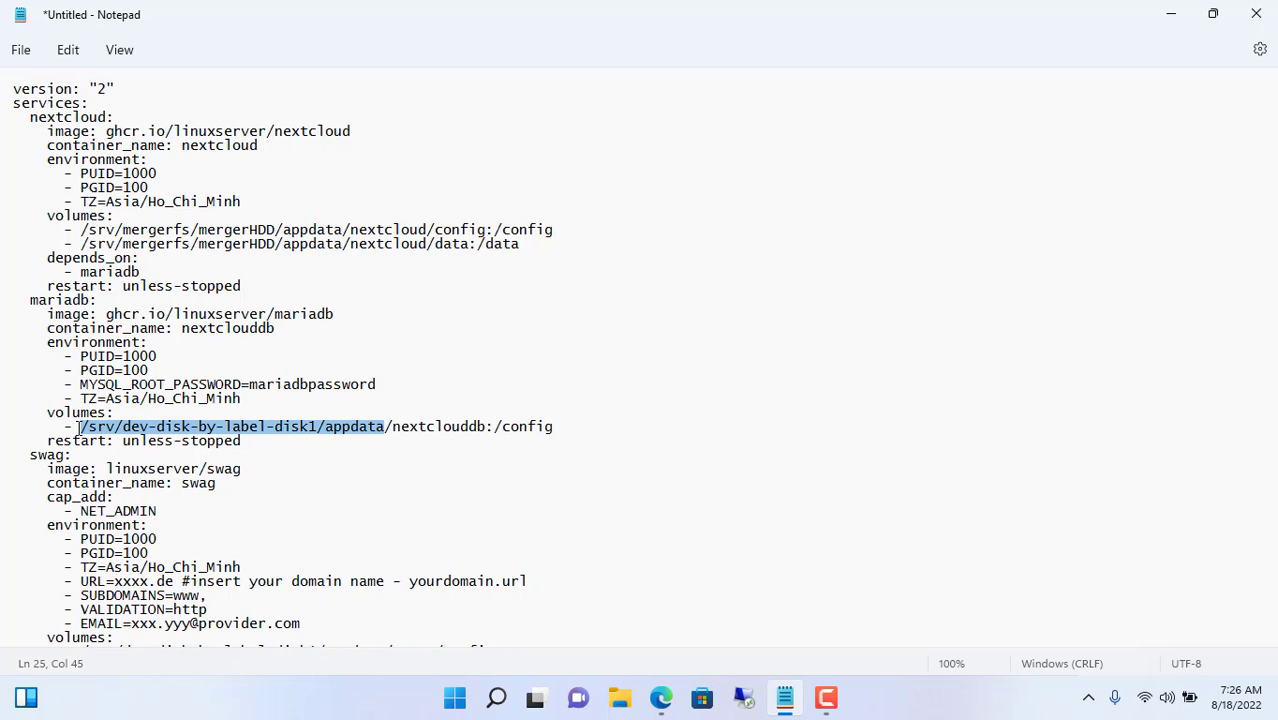
key(ctrl+v)
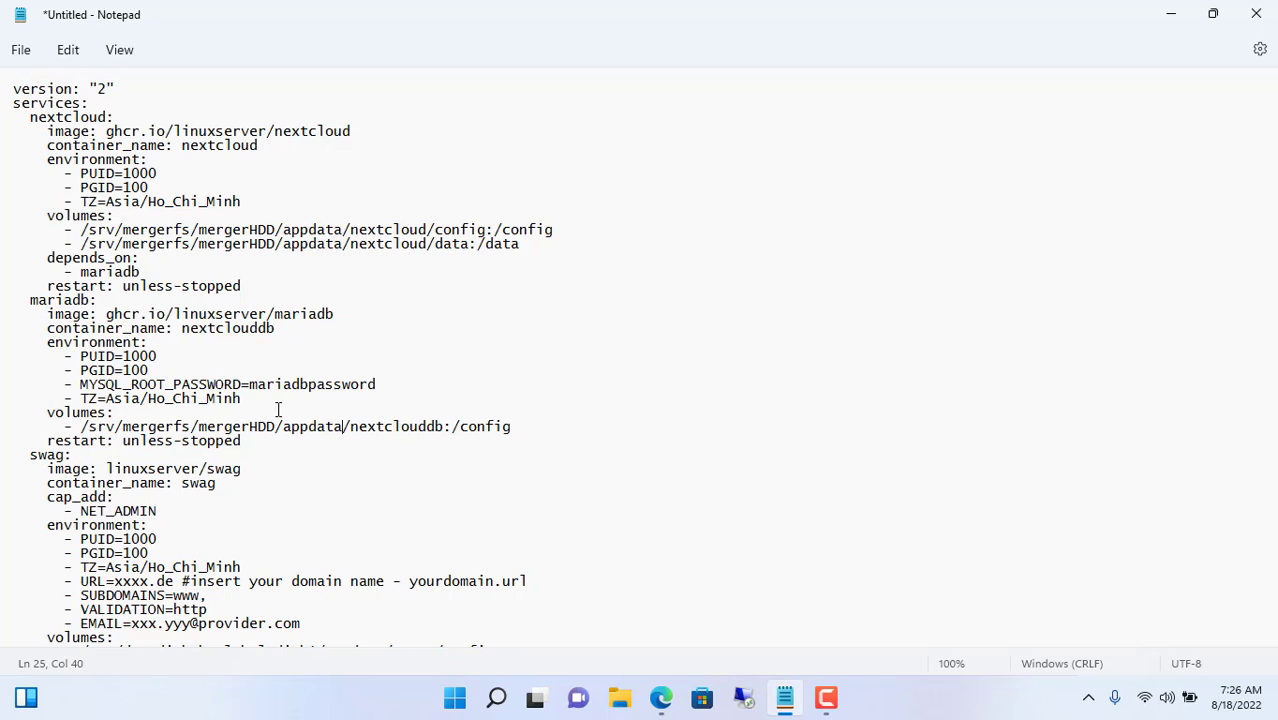
scroll(277, 408, down, 2)
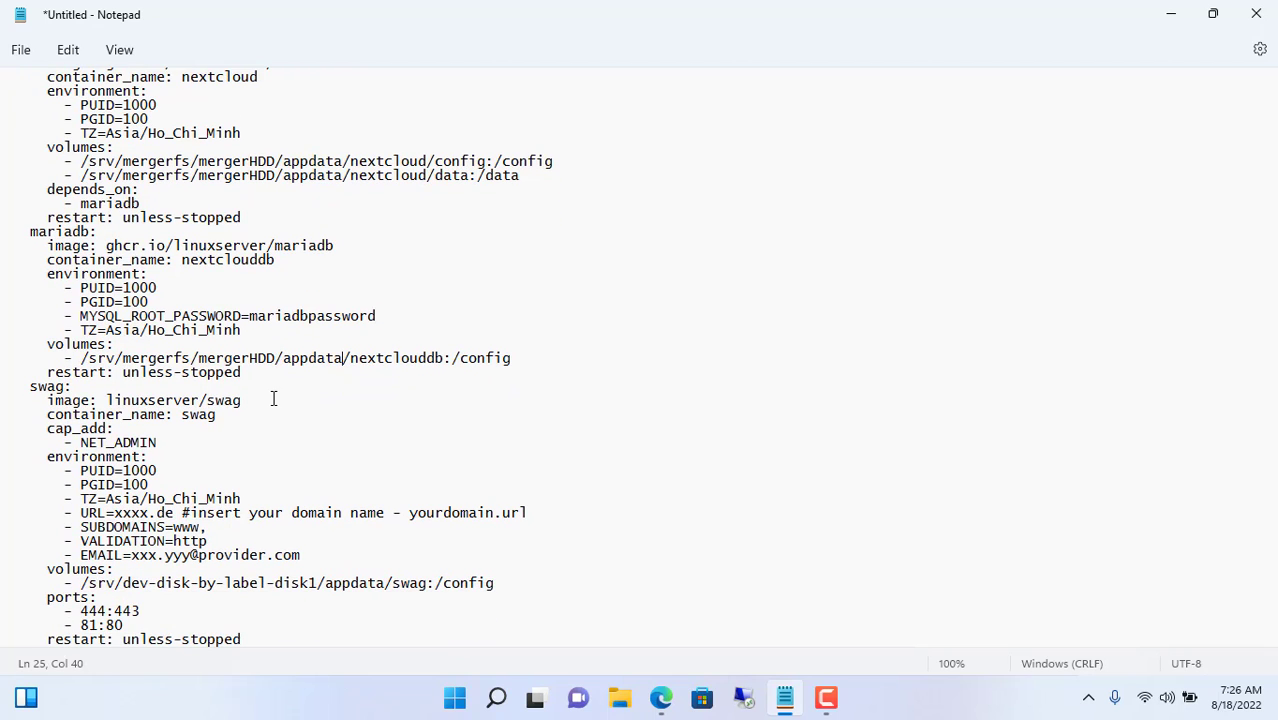
drag(386, 584, 81, 583)
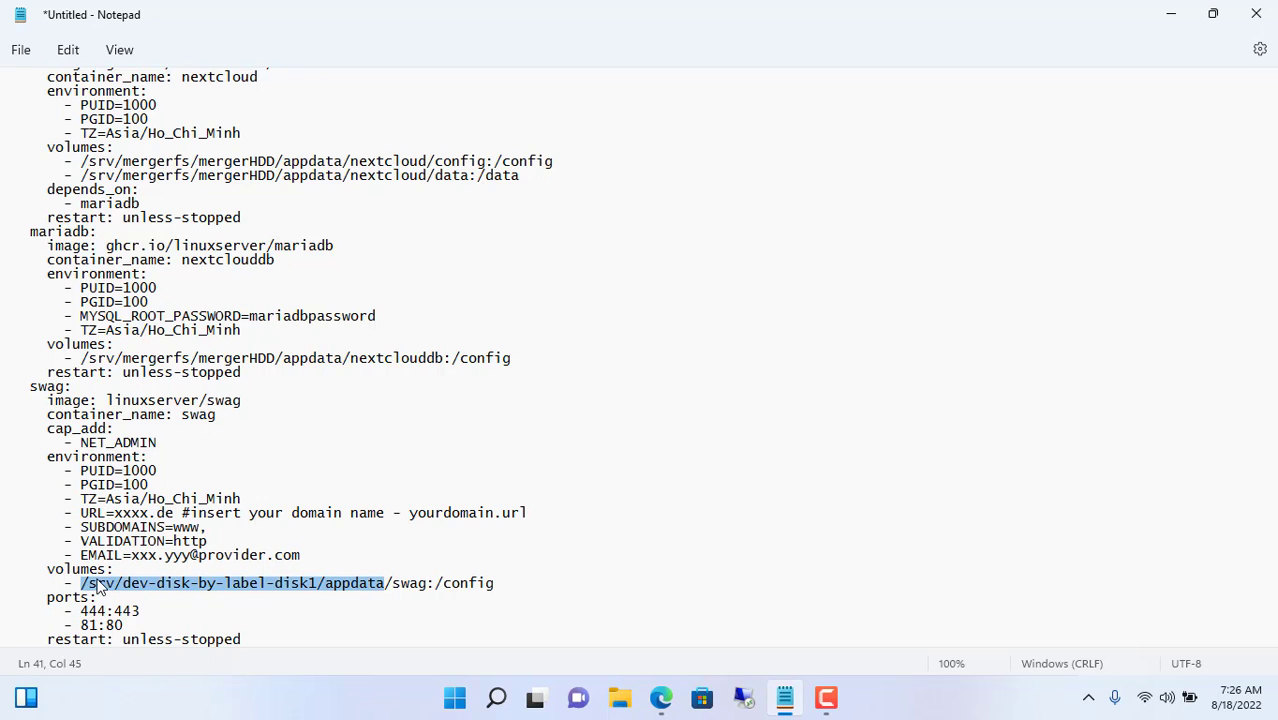
key(ctrl+v)
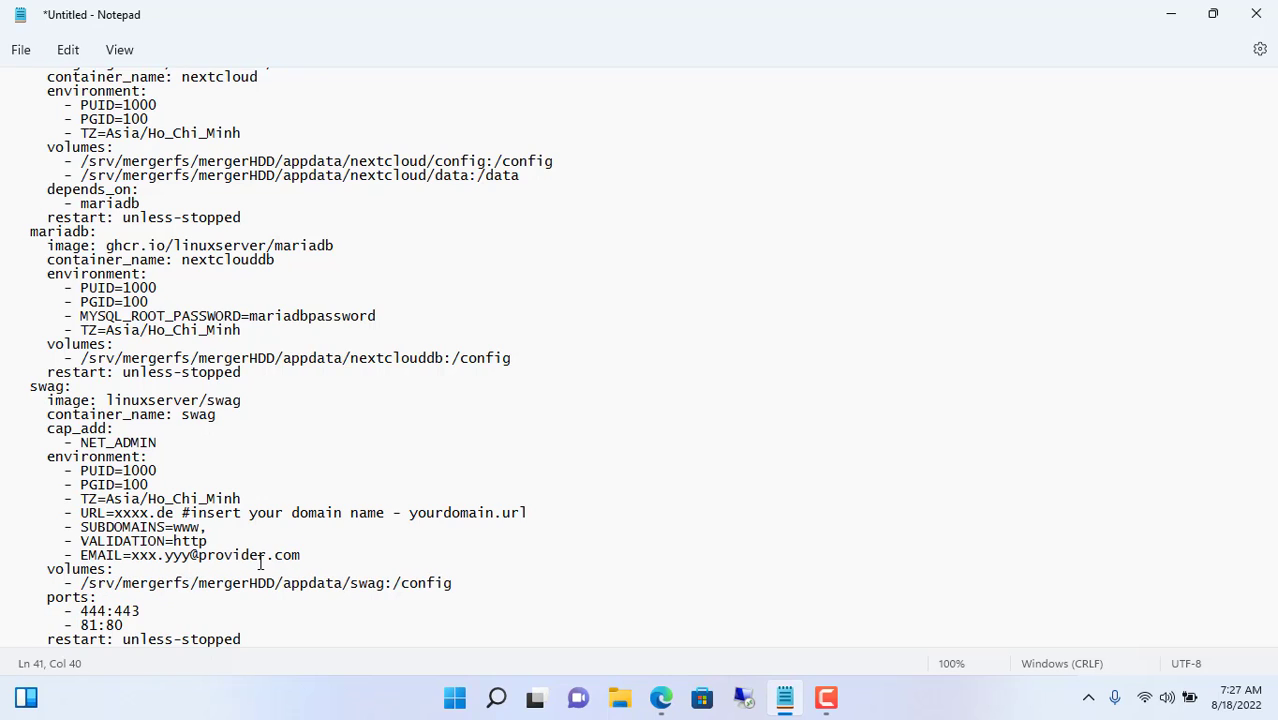
drag(81, 517, 536, 517)
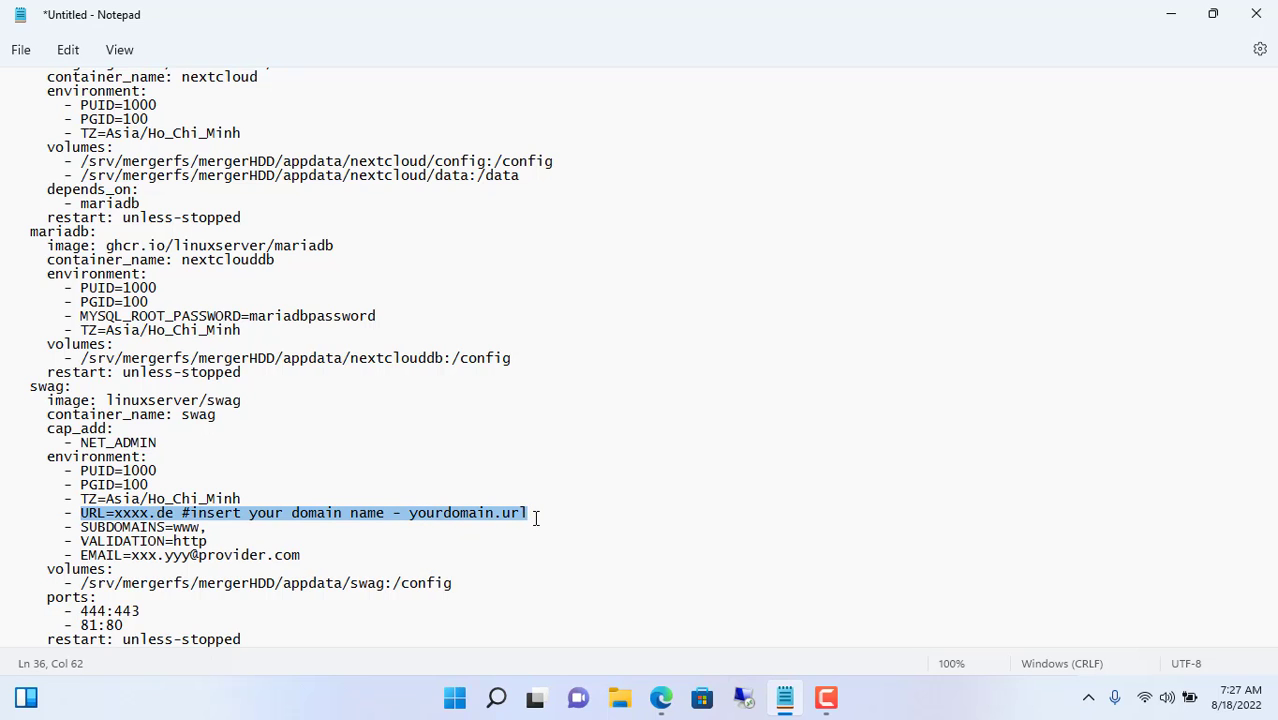
key(alt+Tab)
- Open the Duck DNS site in a new tab and sign in with a Google account
click(738, 15)
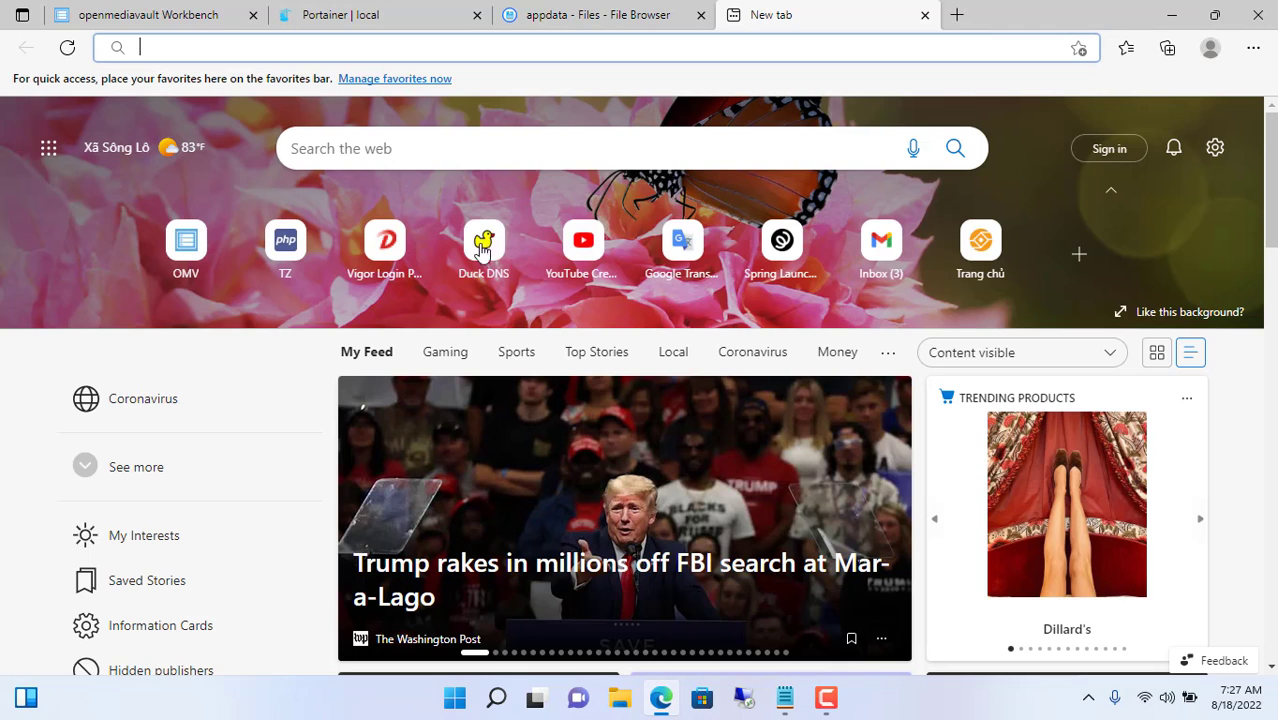
click(484, 253)
click(484, 253)
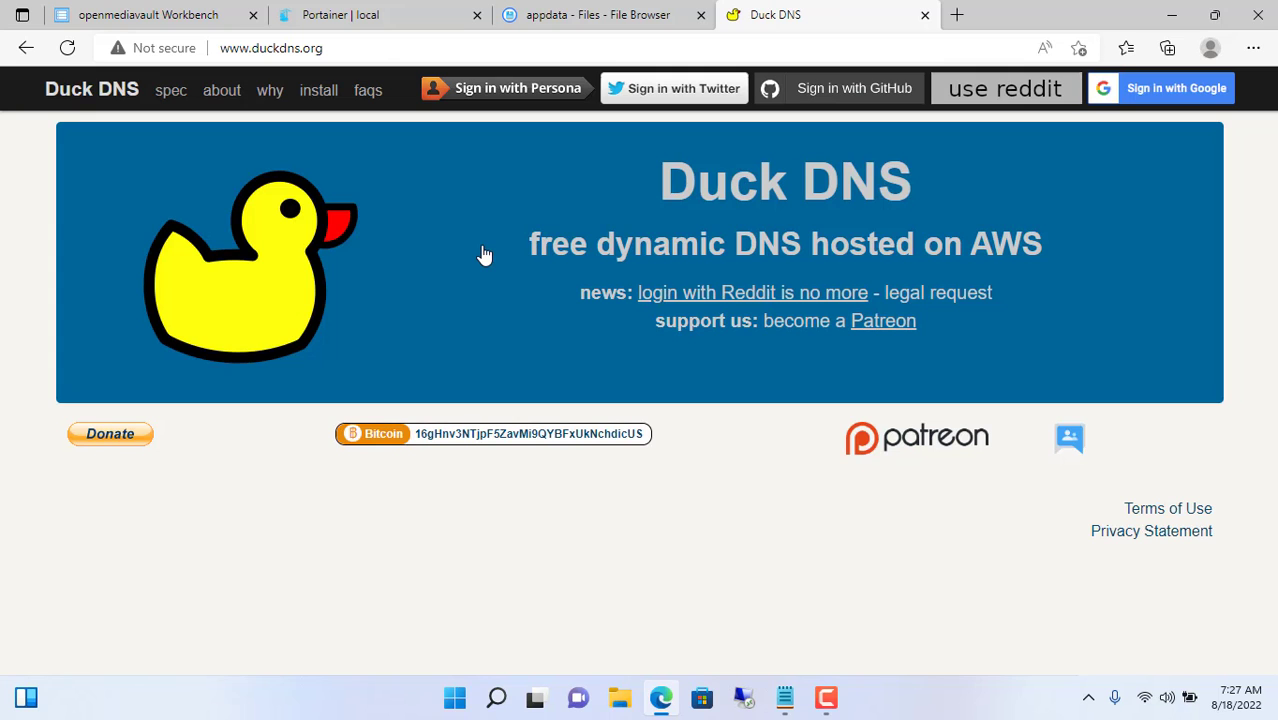
click(1165, 91)
drag(607, 258, 698, 255)
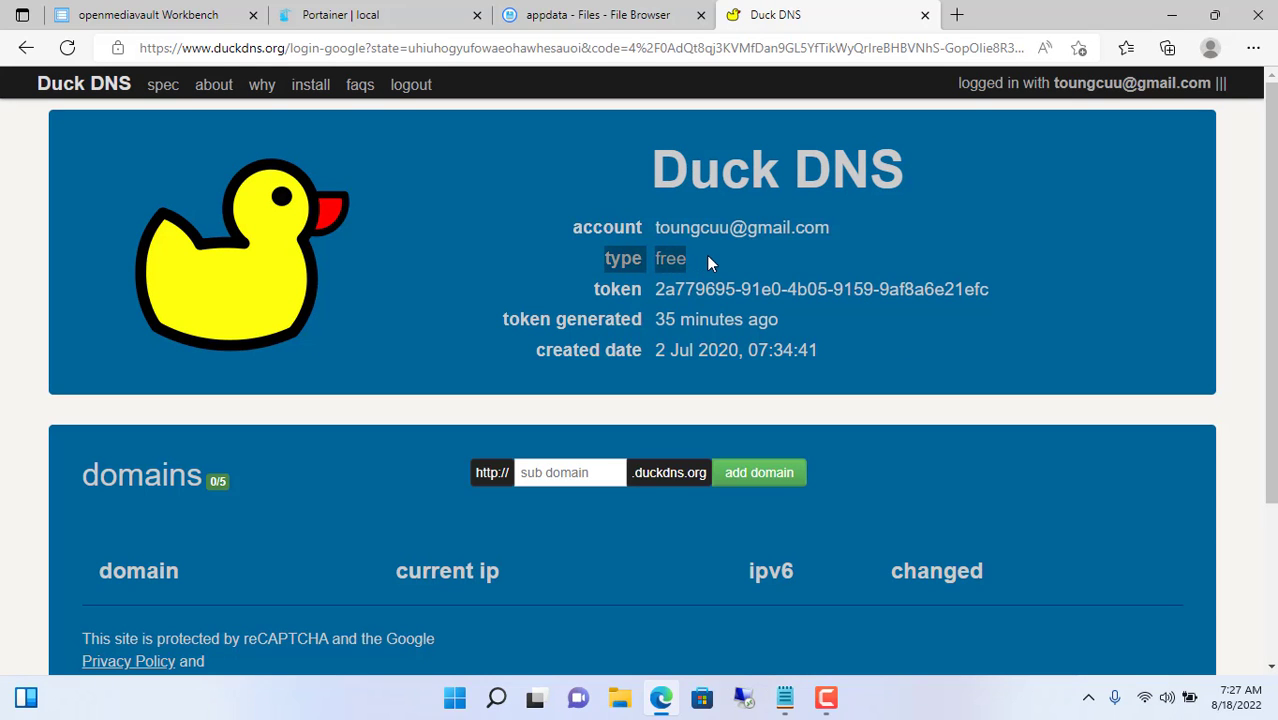
click(703, 318)
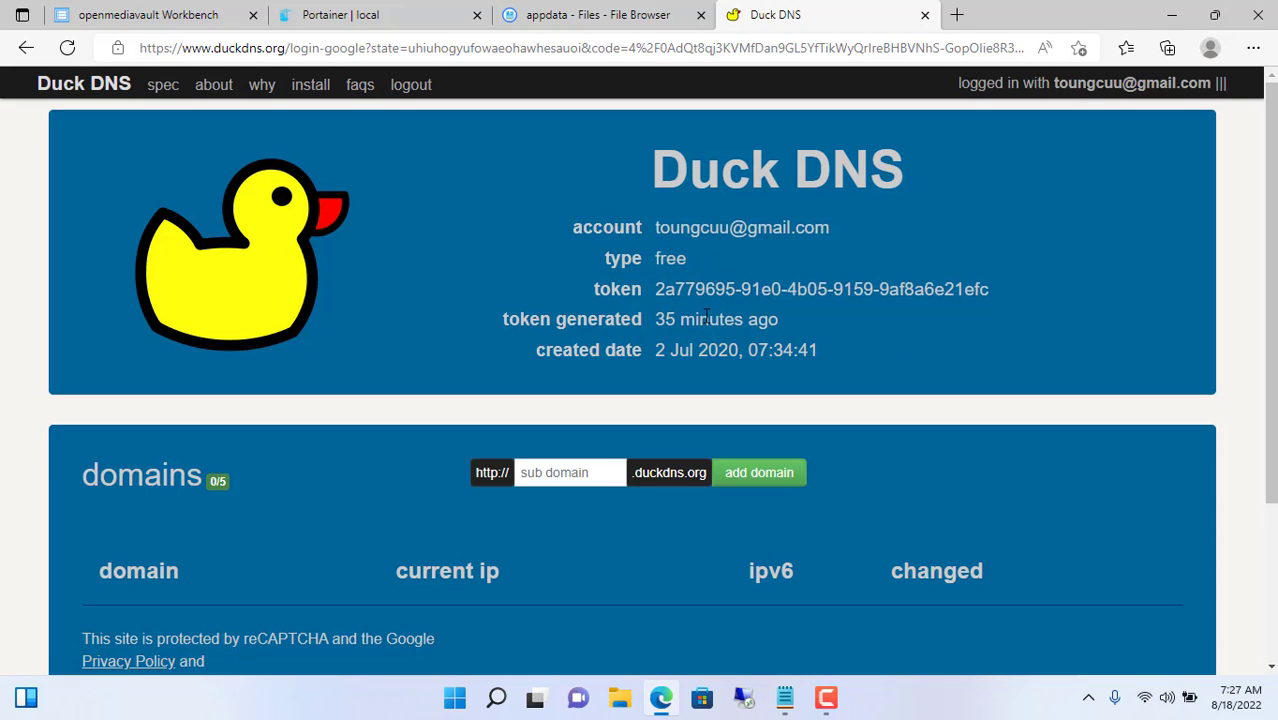
- Add the subdomain 'netvnomv' so netvnomv.duckdns.org is registered to the account
scroll(705, 318, down, 2)
click(573, 289)
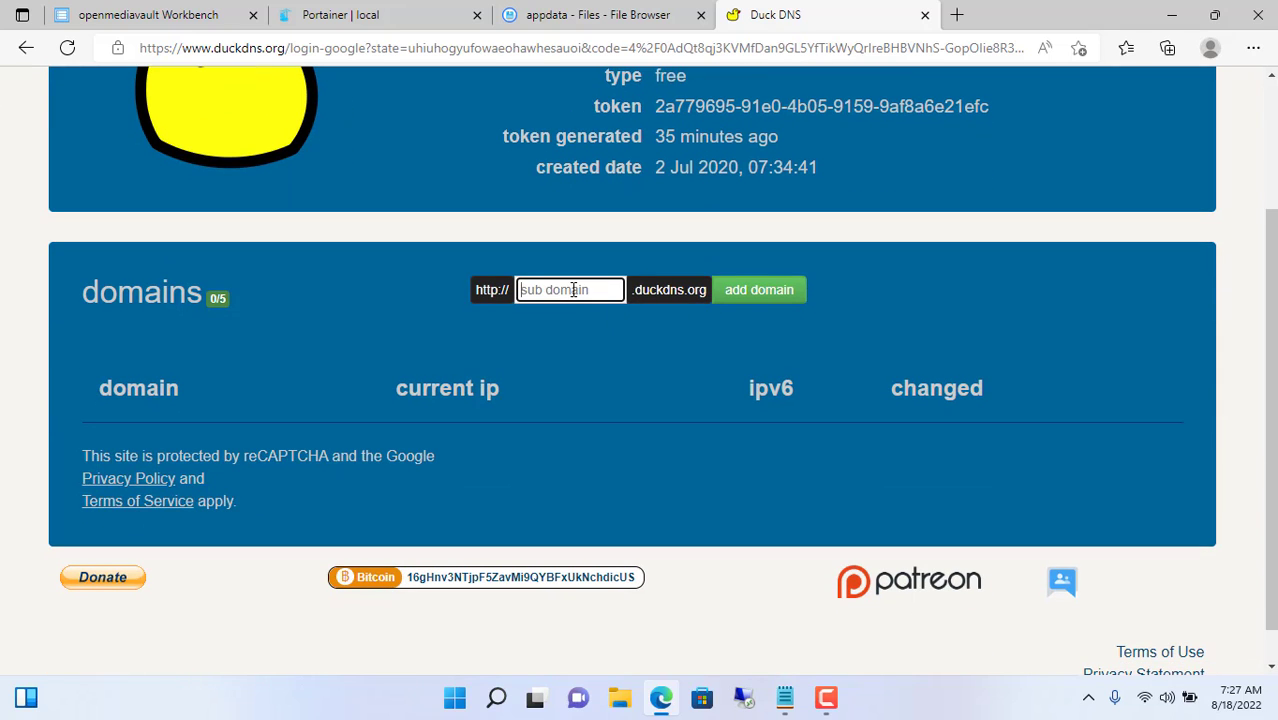
text(netvn)
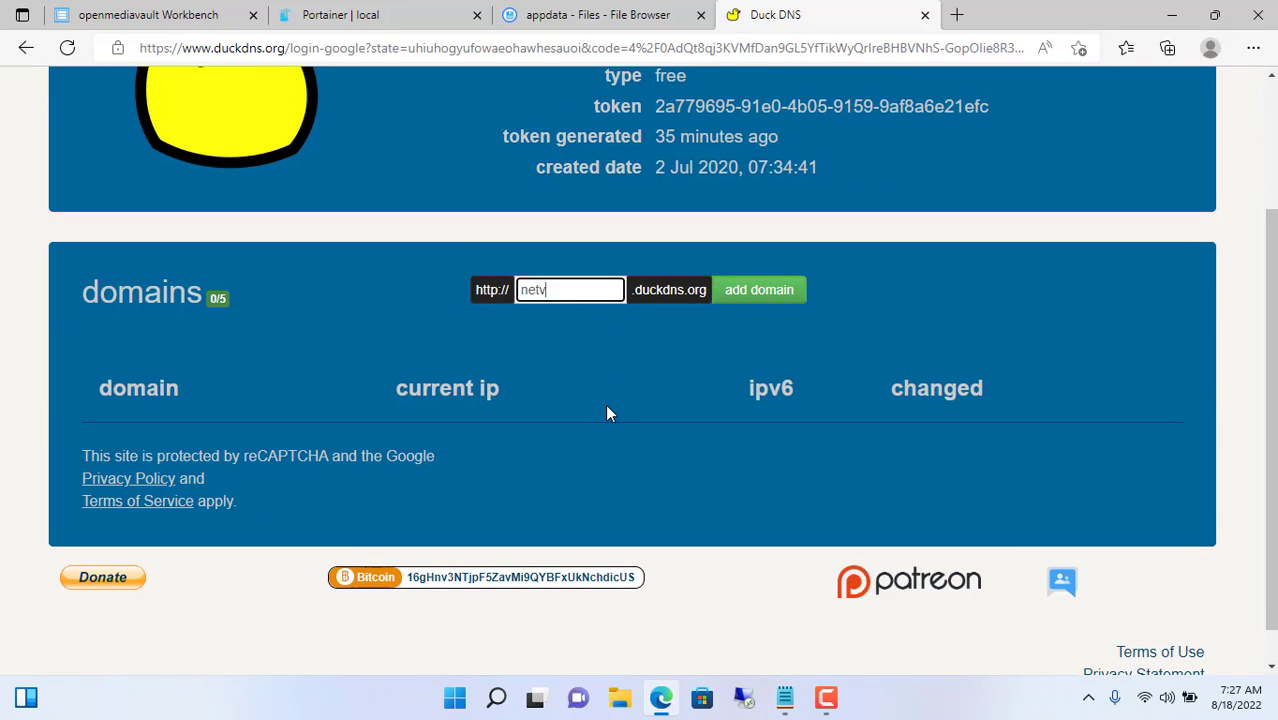
text(omv)
click(762, 294)
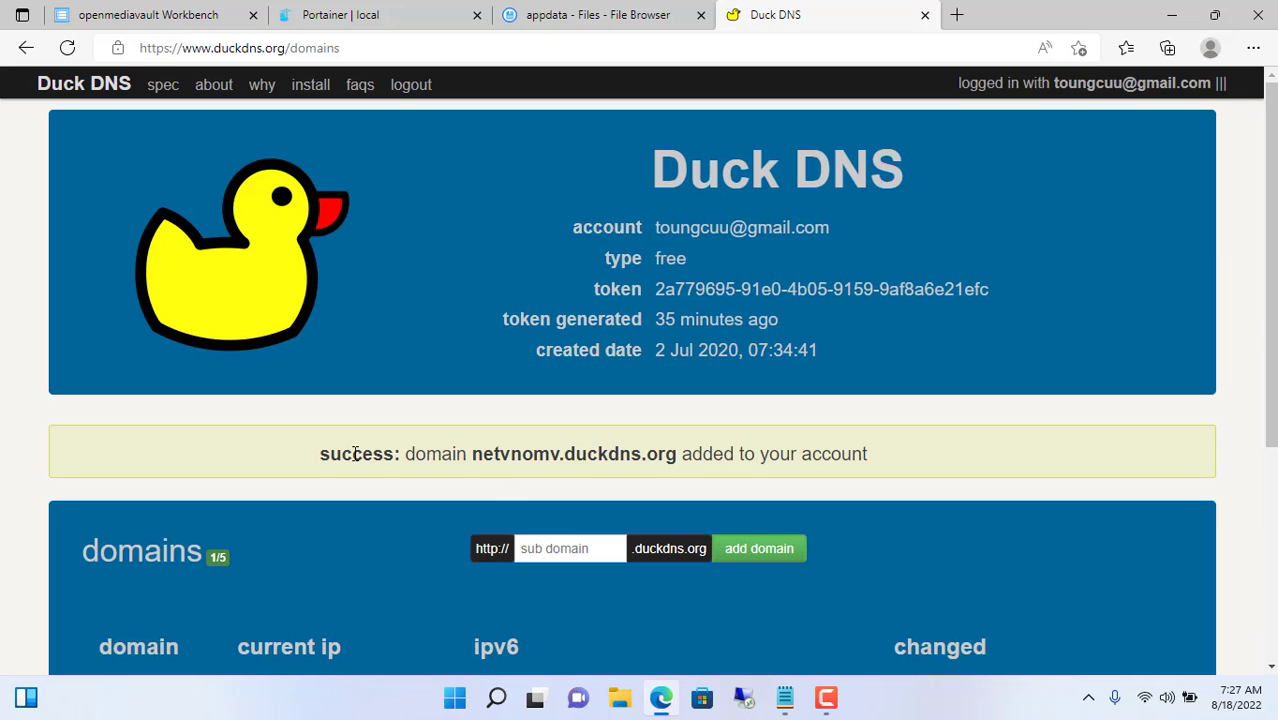
drag(320, 457, 876, 460)
click(517, 457)
- Copy netvnomv.duckdns.org and paste it as the swag URL= value in the compose file
drag(476, 454, 677, 455)
key(ctrl+c)
key(alt+Tab)
click(195, 503)
drag(114, 513, 533, 513)
key(ctrl+v)
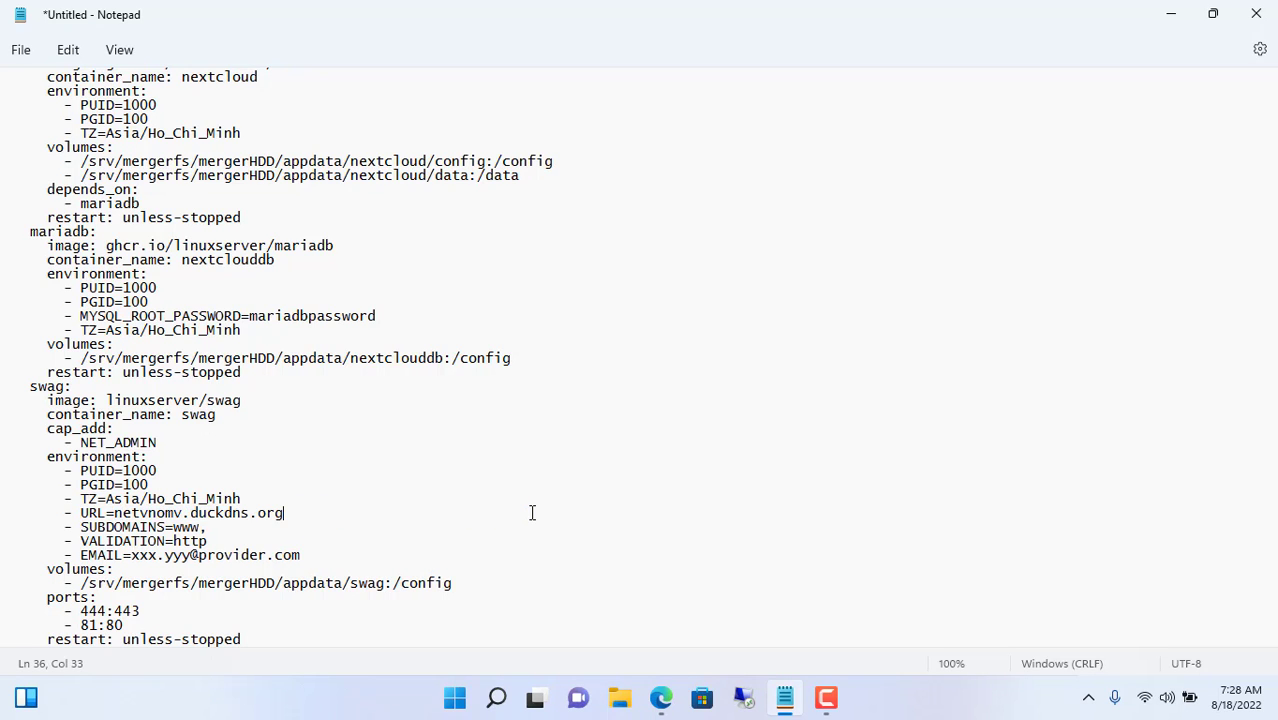
- Set SUBDOMAINS=wildcard and VALIDATION=duckdns, and paste the account e-mail over the placeholder
click(228, 527)
key(BackSpace)
key(BackSpace)
key(BackSpace)
key(BackSpace)
key(BackSpace)
text(wildcard)
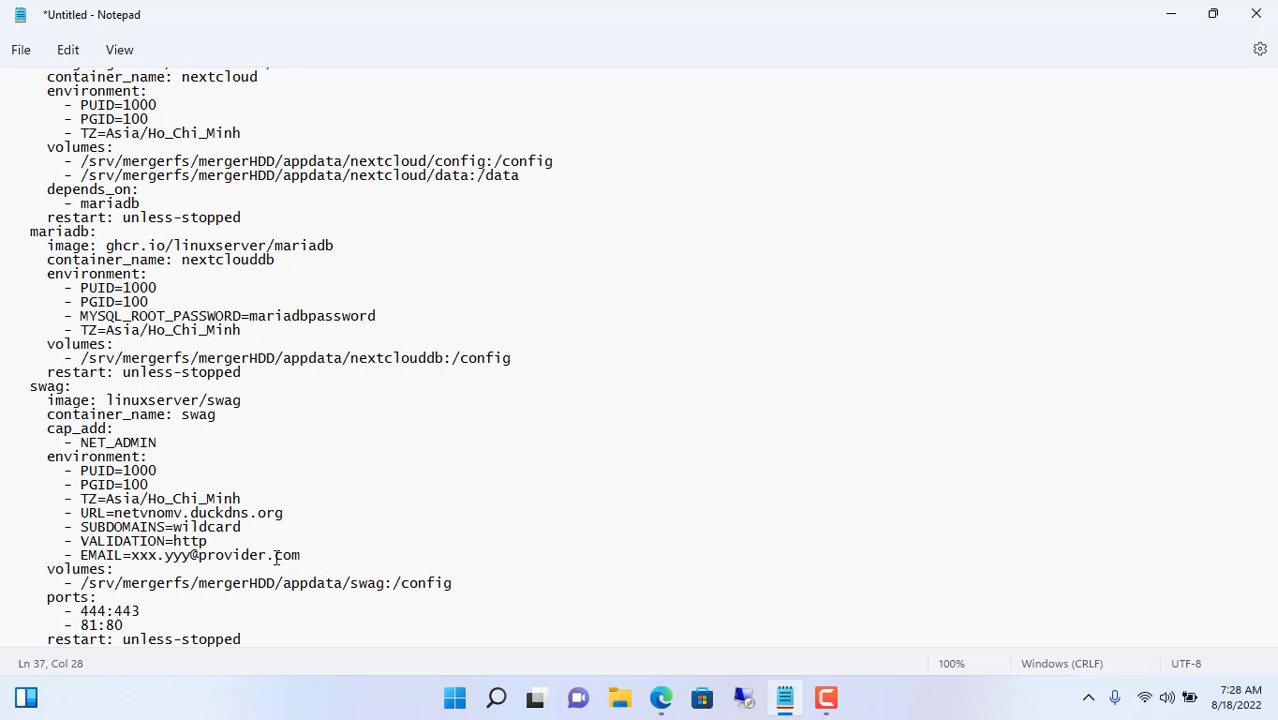
key(BackSpace)
key(BackSpace)
text(duckdns)
double_click(287, 555)
drag(235, 547, 132, 555)
key(ctrl+v)
- Add a '- DUCKDNSTOKEN' line after VALIDATION holding the token copied from Duck DNS
click(290, 545)
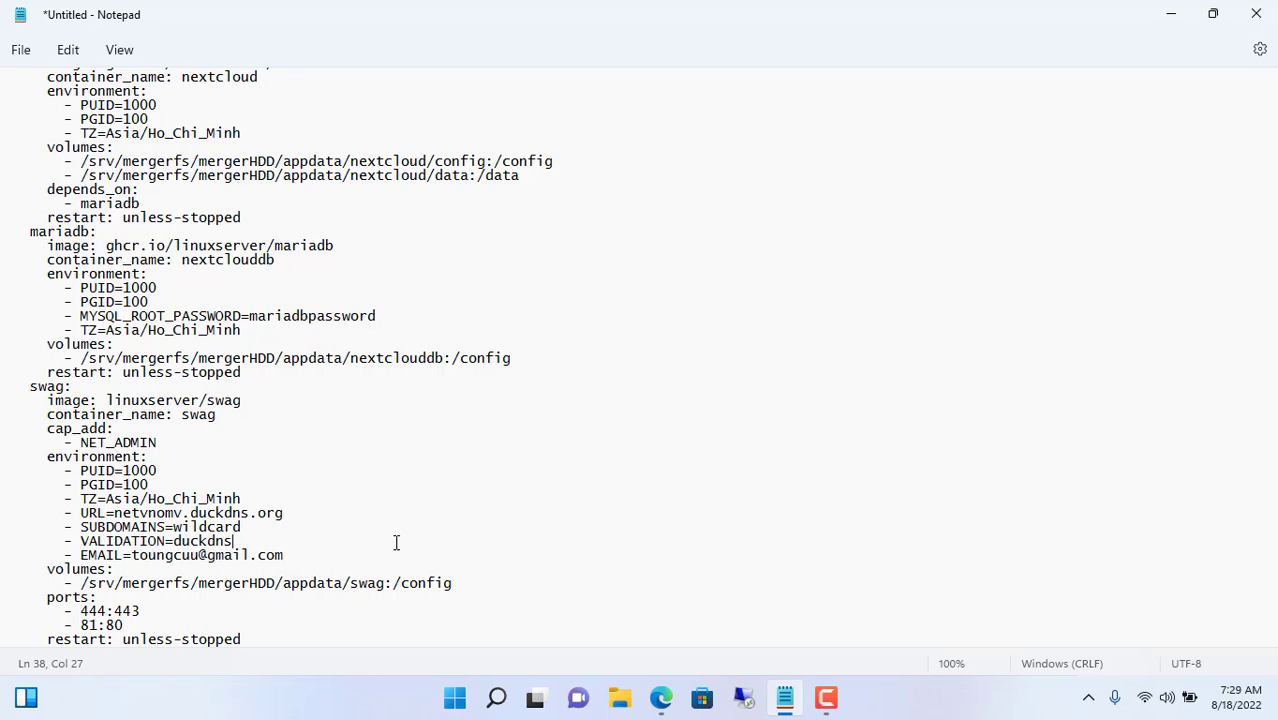
key(Return)
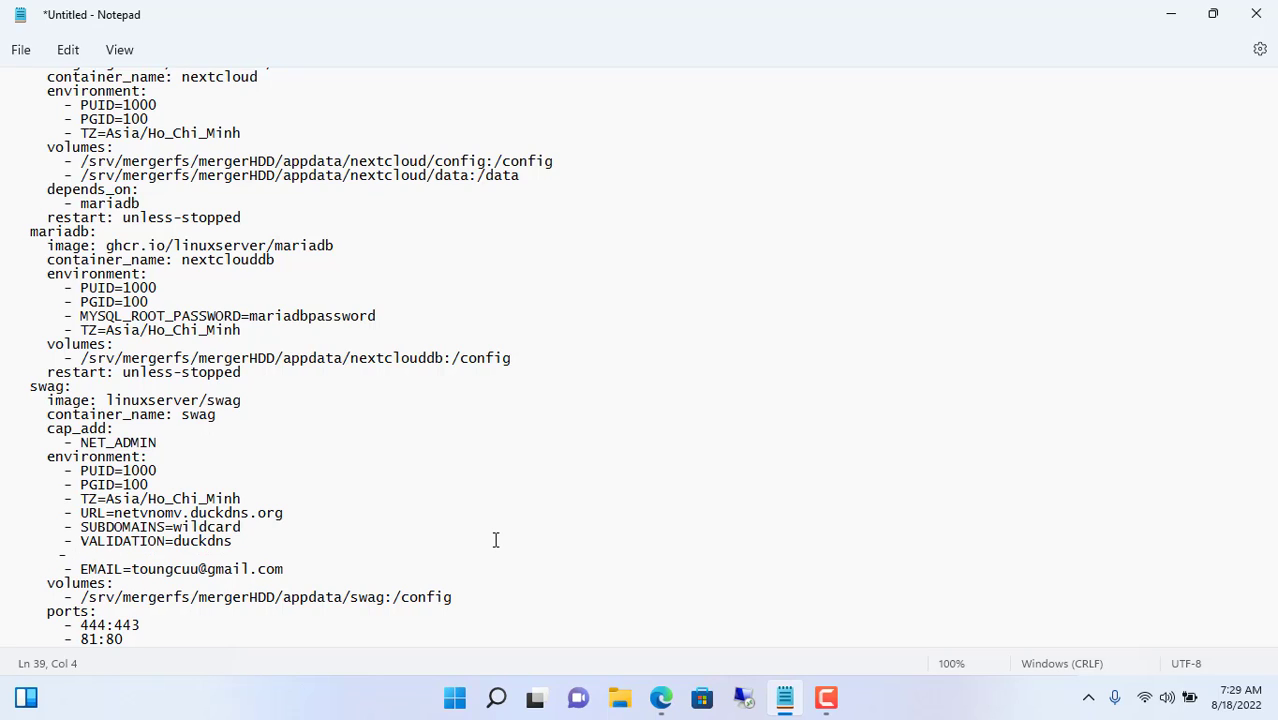
text(- DUCKDNSTOKEN=)
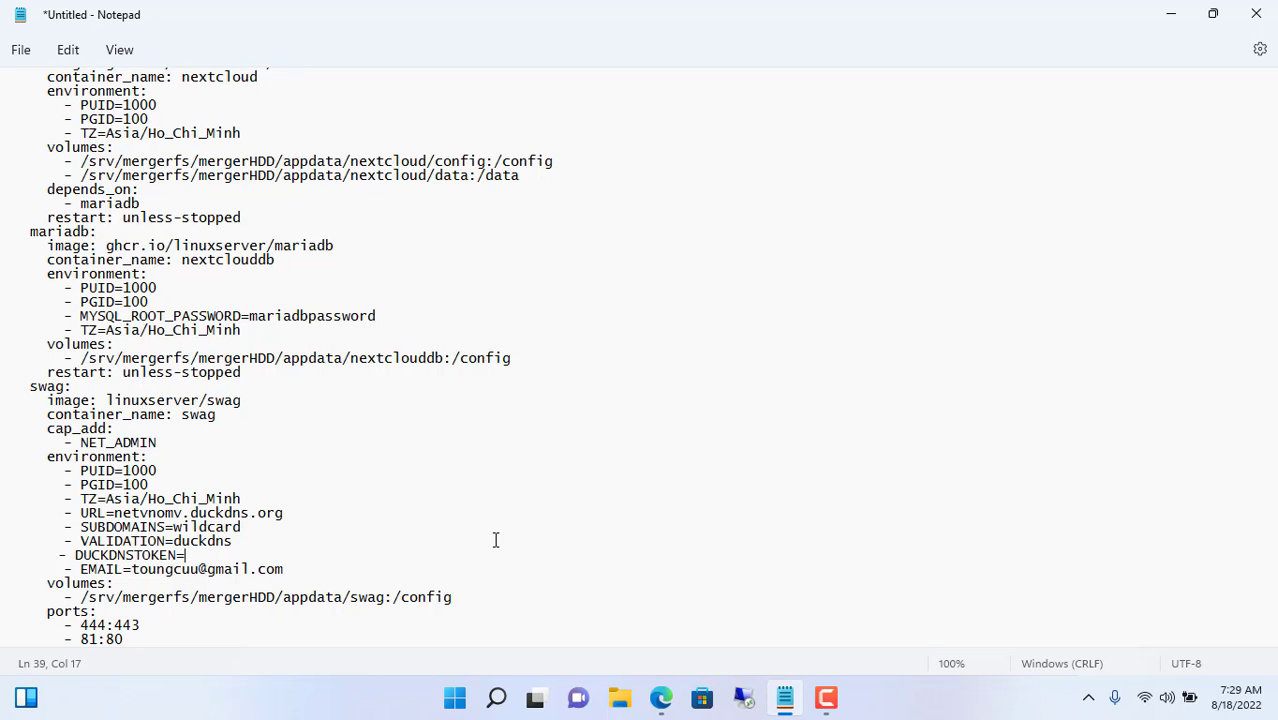
key(alt+Tab)
drag(658, 291, 993, 291)
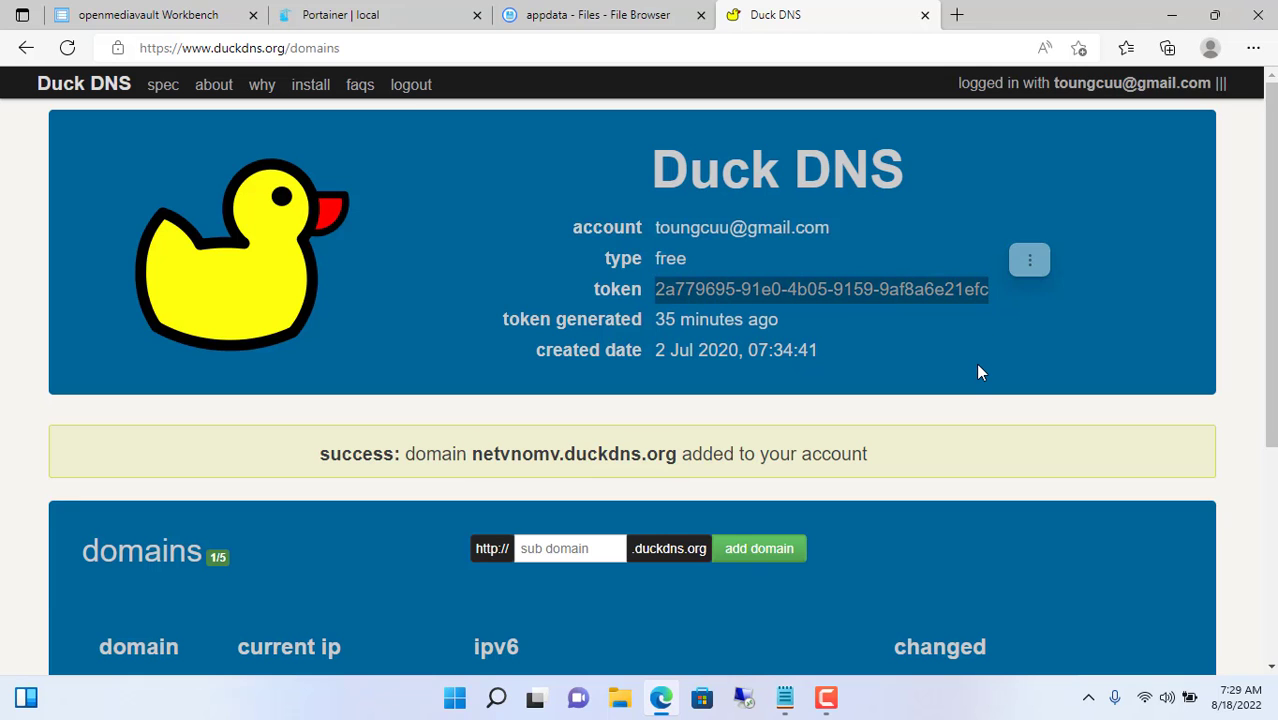
click(1171, 15)
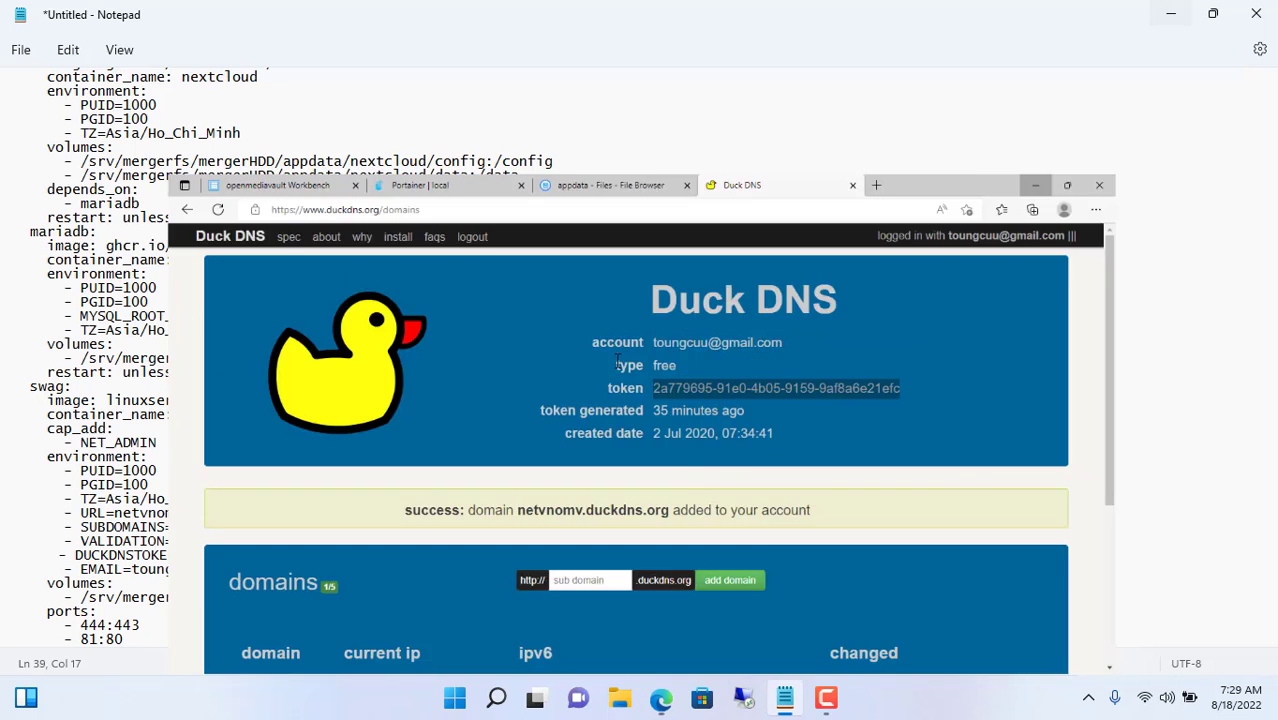
key(ctrl+v)
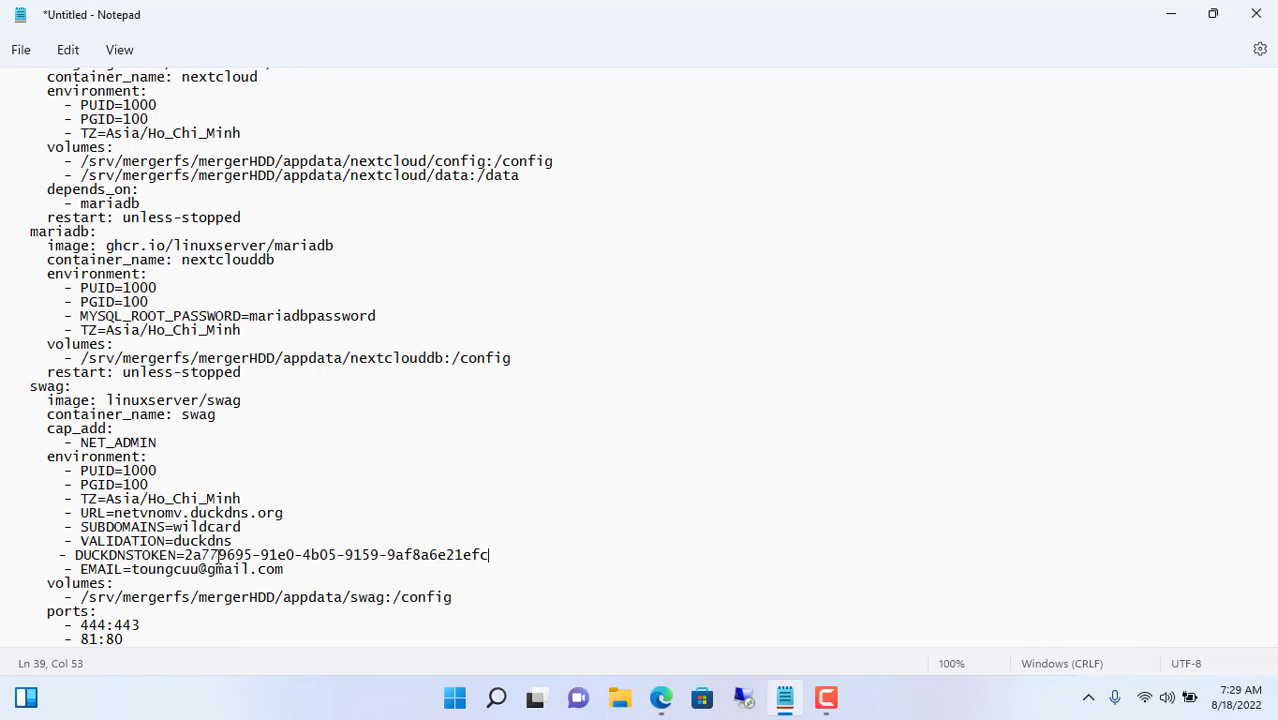
key(alt+Tab)
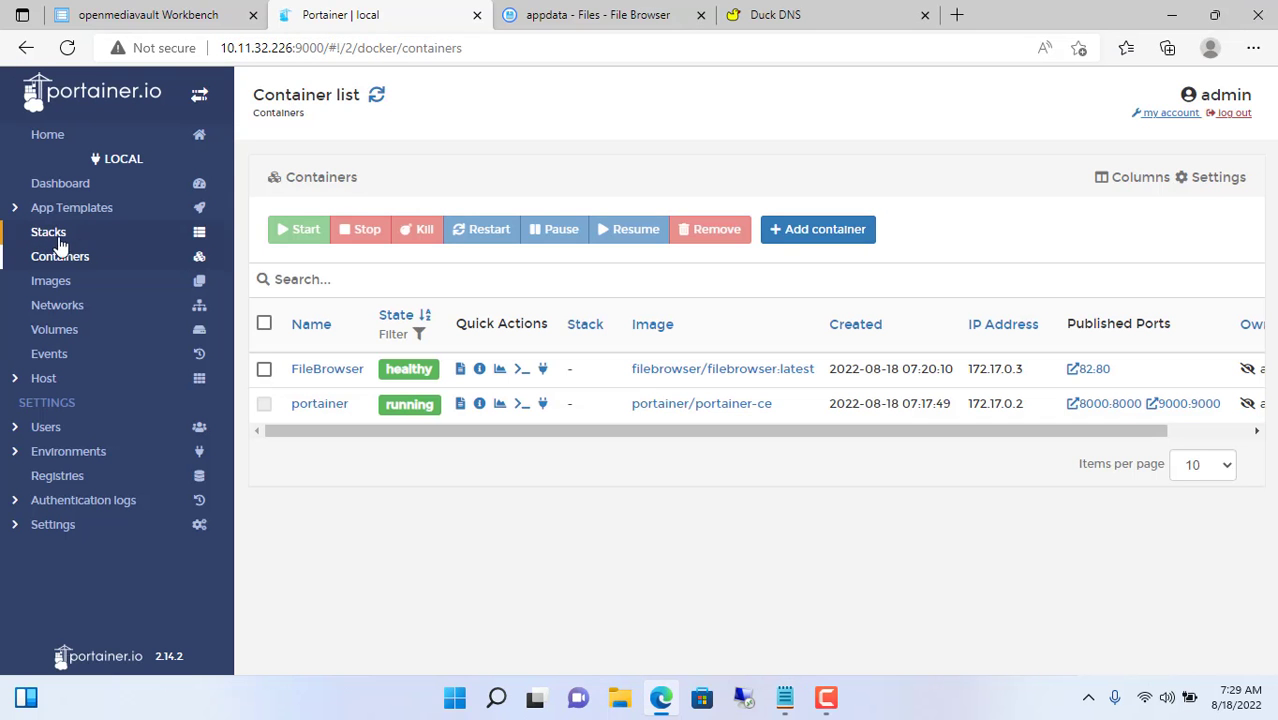
- Create a stack named 'nextcloud' and paste the Notepad compose file into its web editor
click(85, 238)
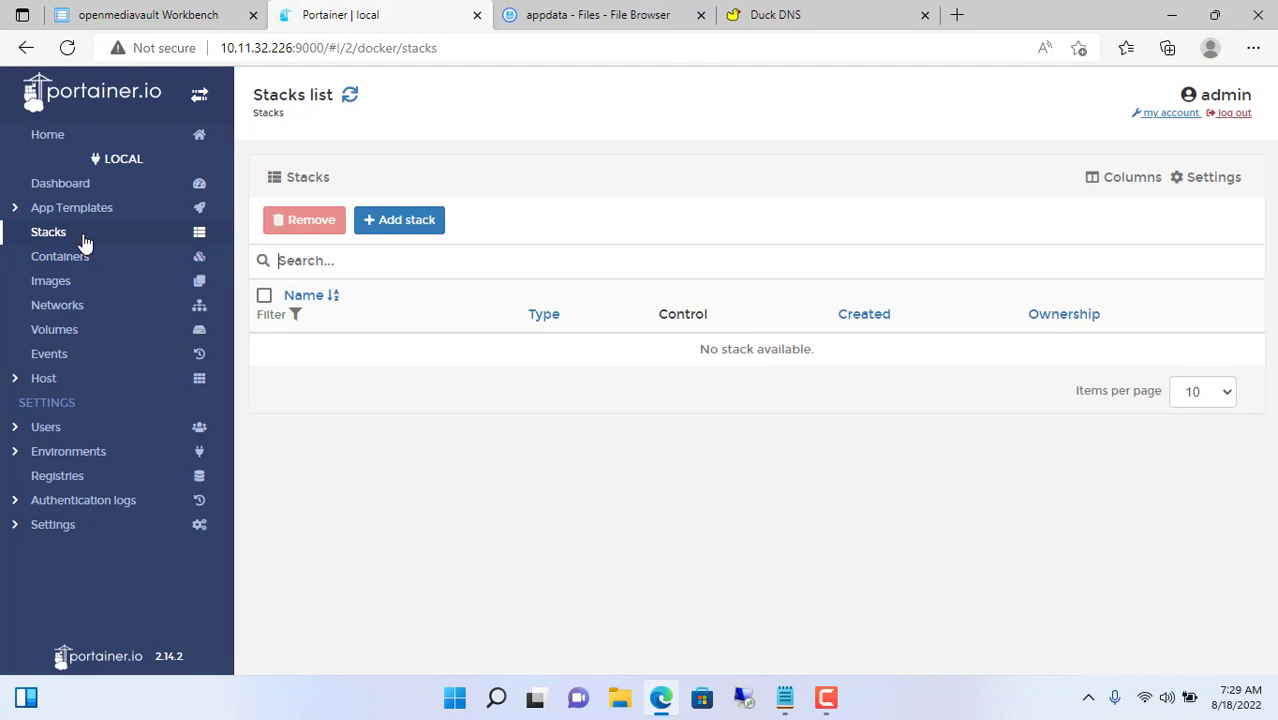
click(418, 222)
text(nextcloud)
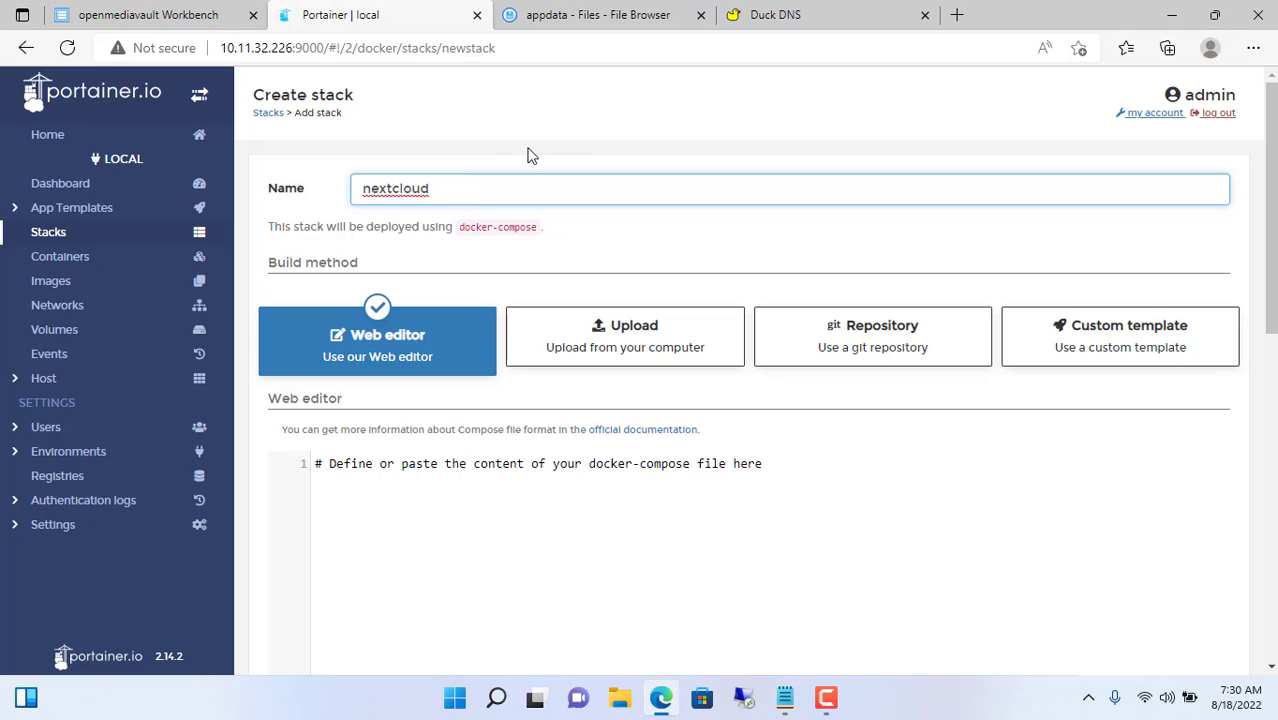
click(415, 357)
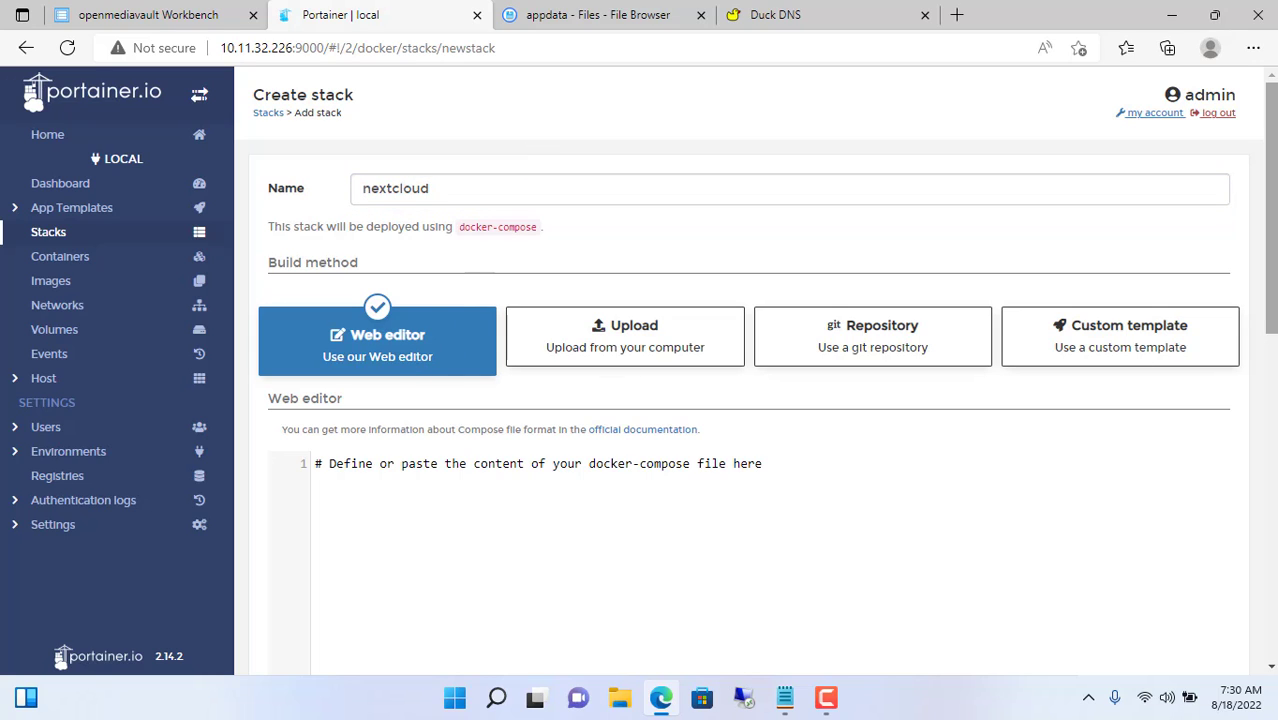
drag(1268, 281, 1269, 400)
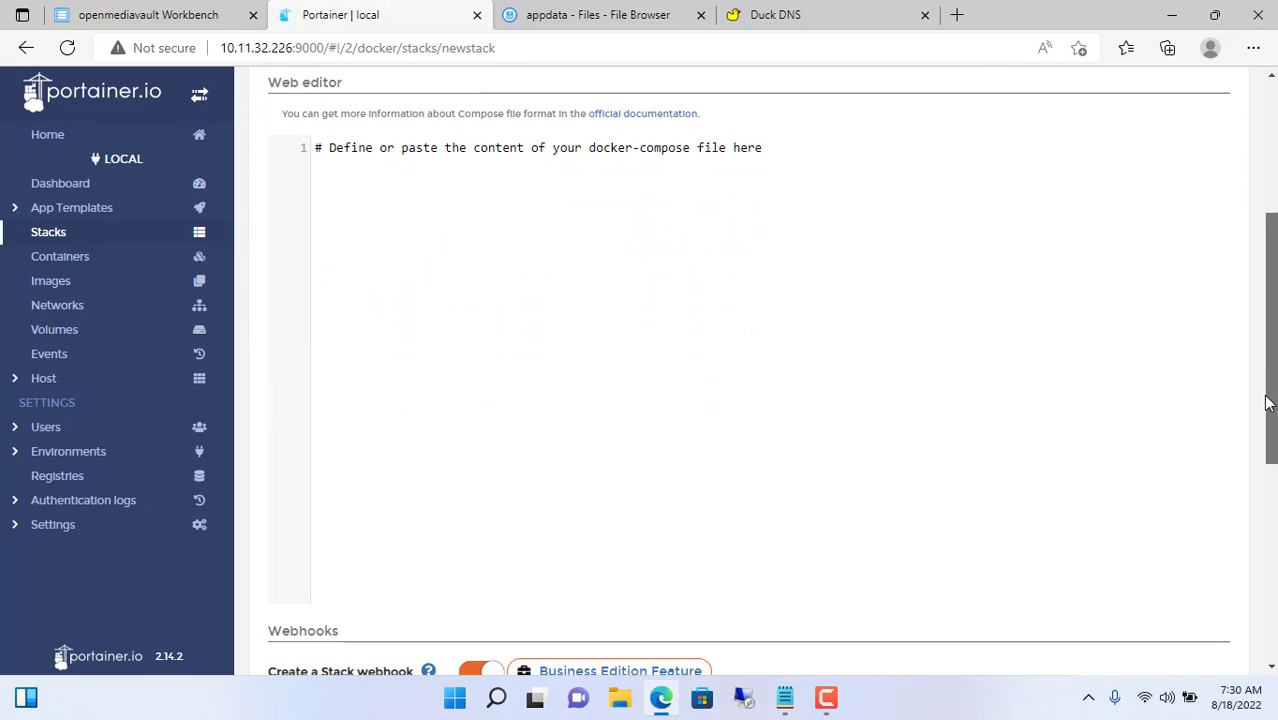
click(786, 698)
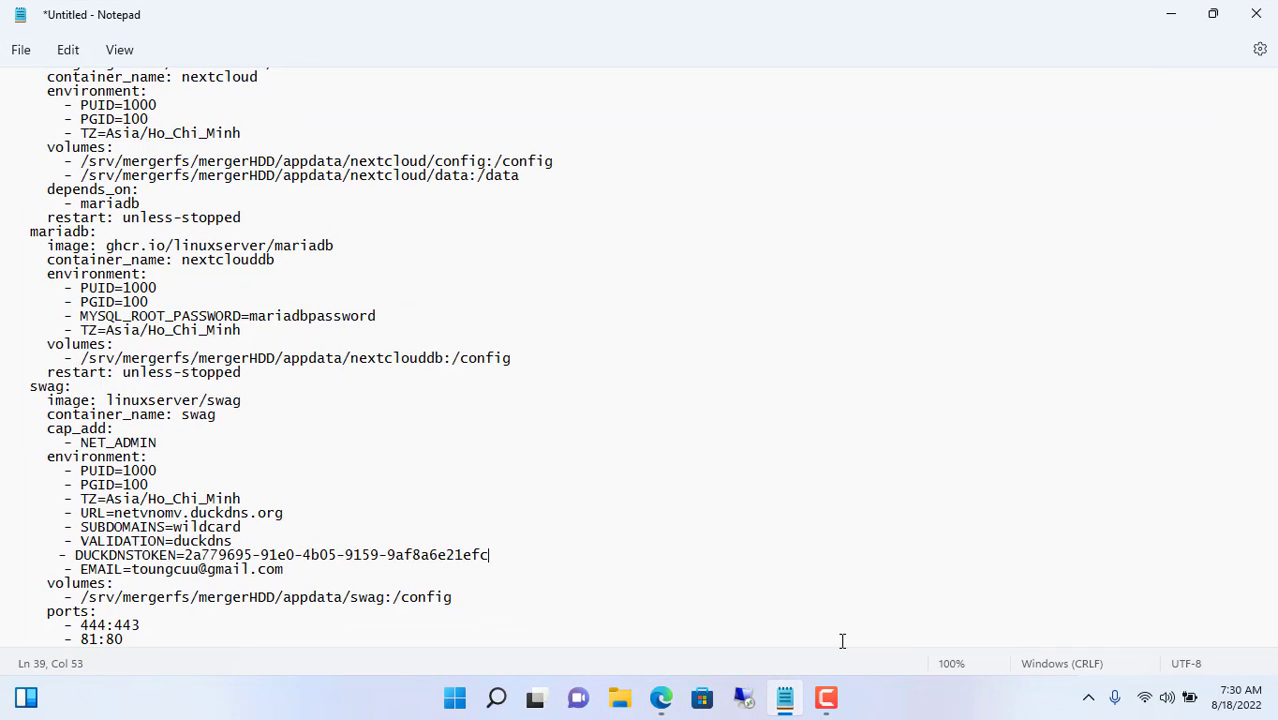
scroll(280, 306, up, 2)
click(158, 287)
key(ctrl+a)
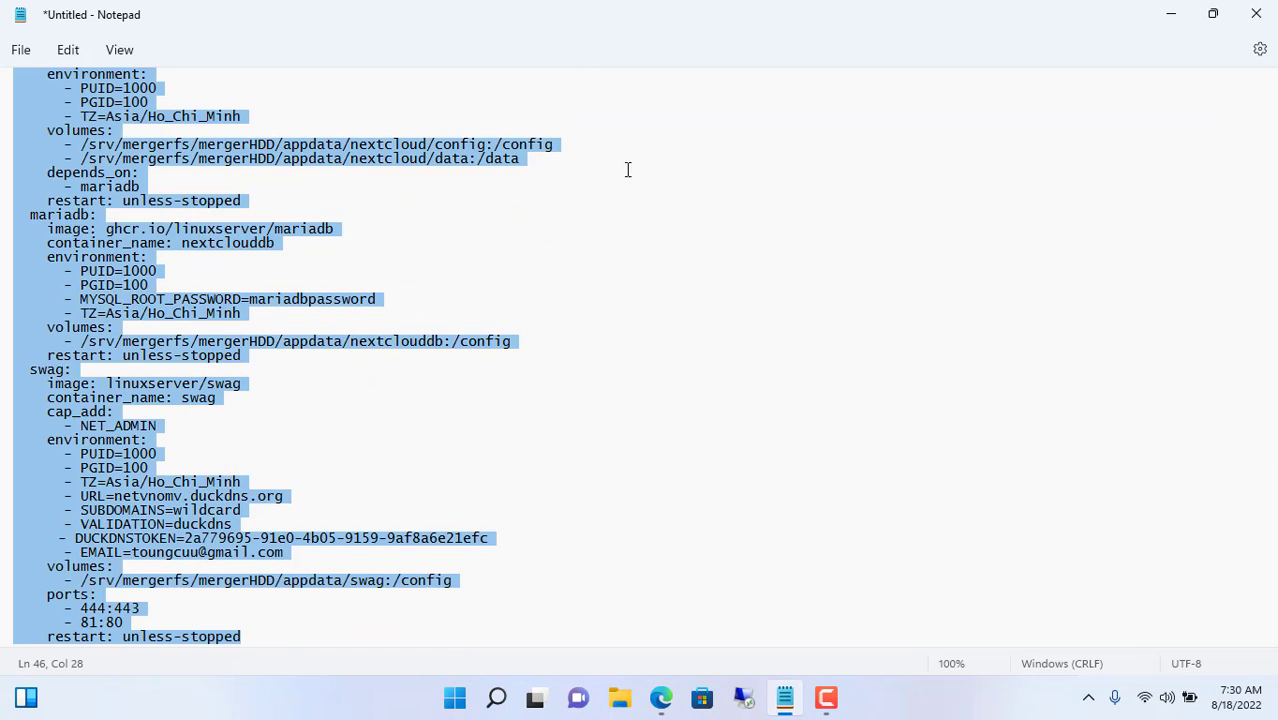
click(1171, 15)
click(332, 149)
key(ctrl+v)
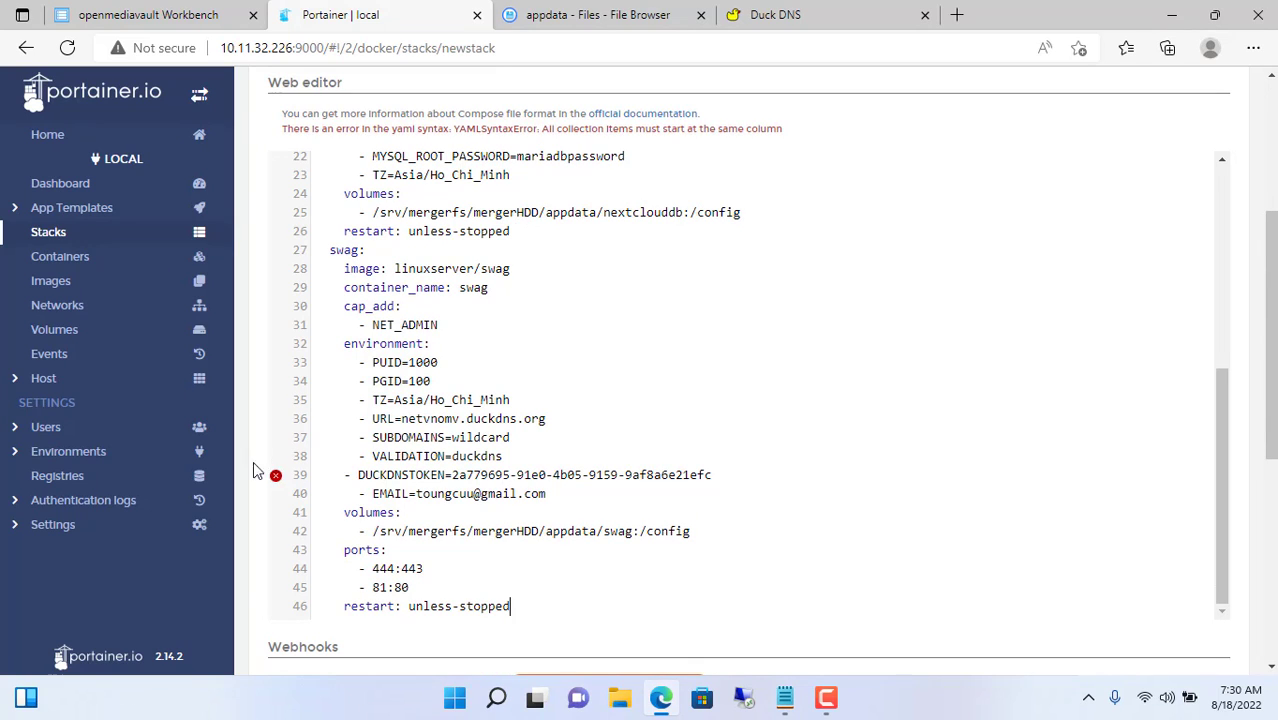
- Realign the DUCKDNSTOKEN entry and change the port mapping 444:443 to 443:443
click(341, 475)
key(BackSpace)
key(BackSpace)
key(BackSpace)
key(BackSpace)
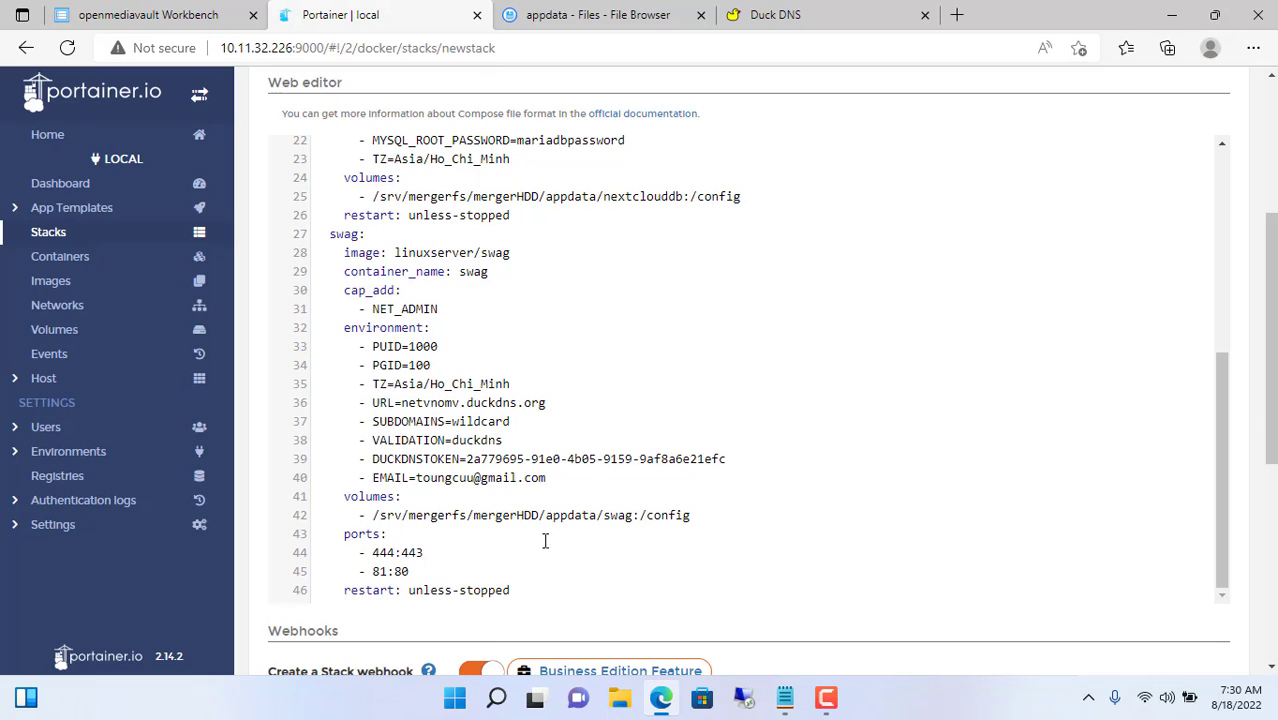
drag(423, 553, 377, 556)
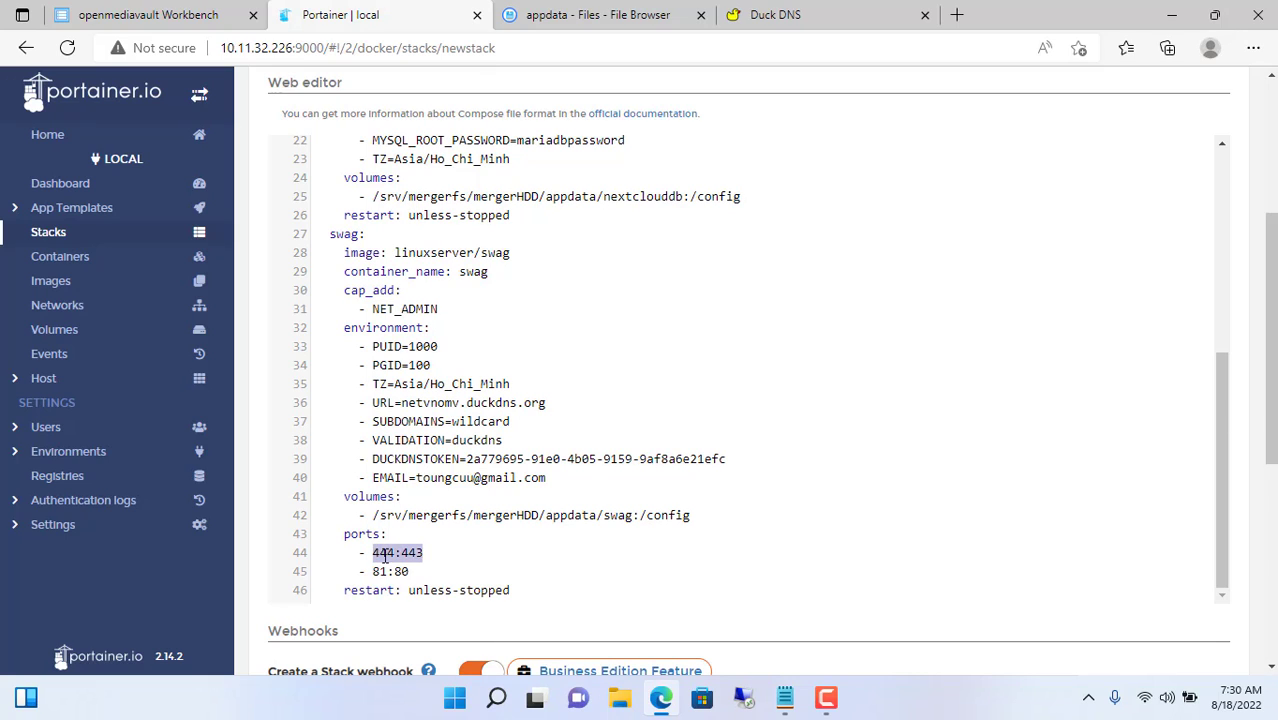
click(397, 553)
key(BackSpace)
text(3)
drag(408, 573, 372, 551)
- Deploy the nextcloud stack
drag(1271, 415, 1273, 551)
scroll(1275, 552, down, 2)
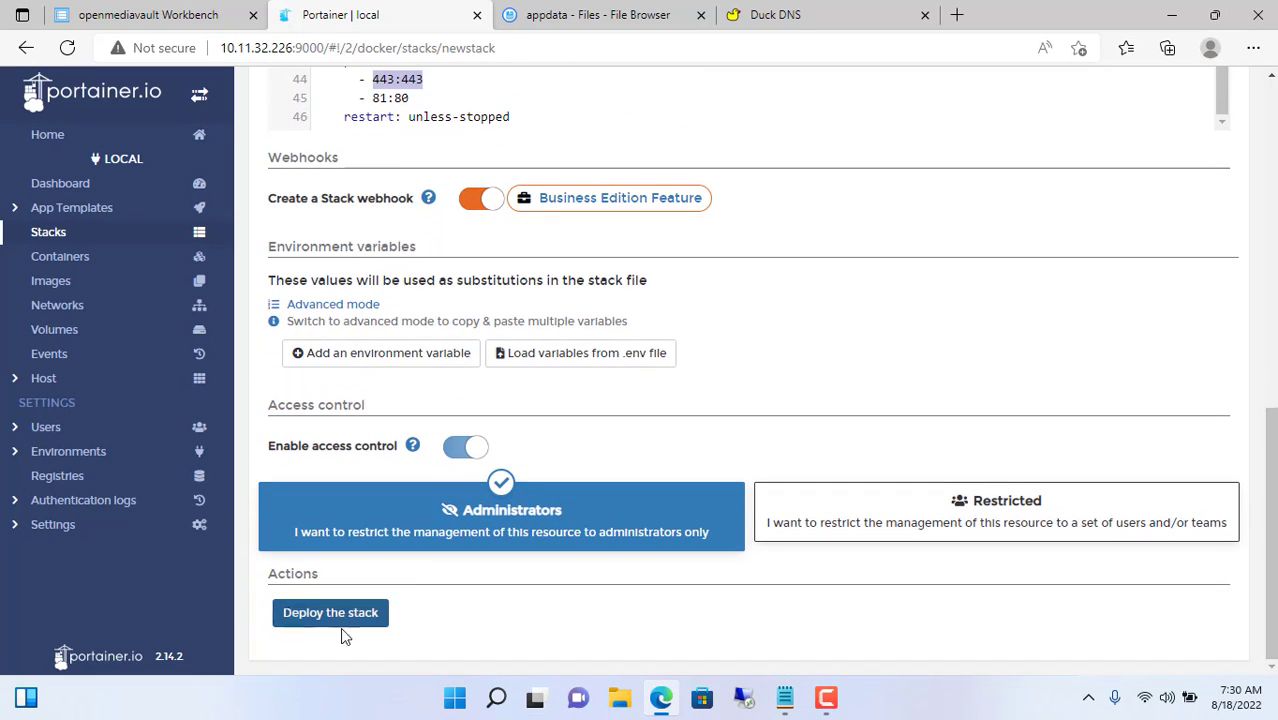
click(349, 620)
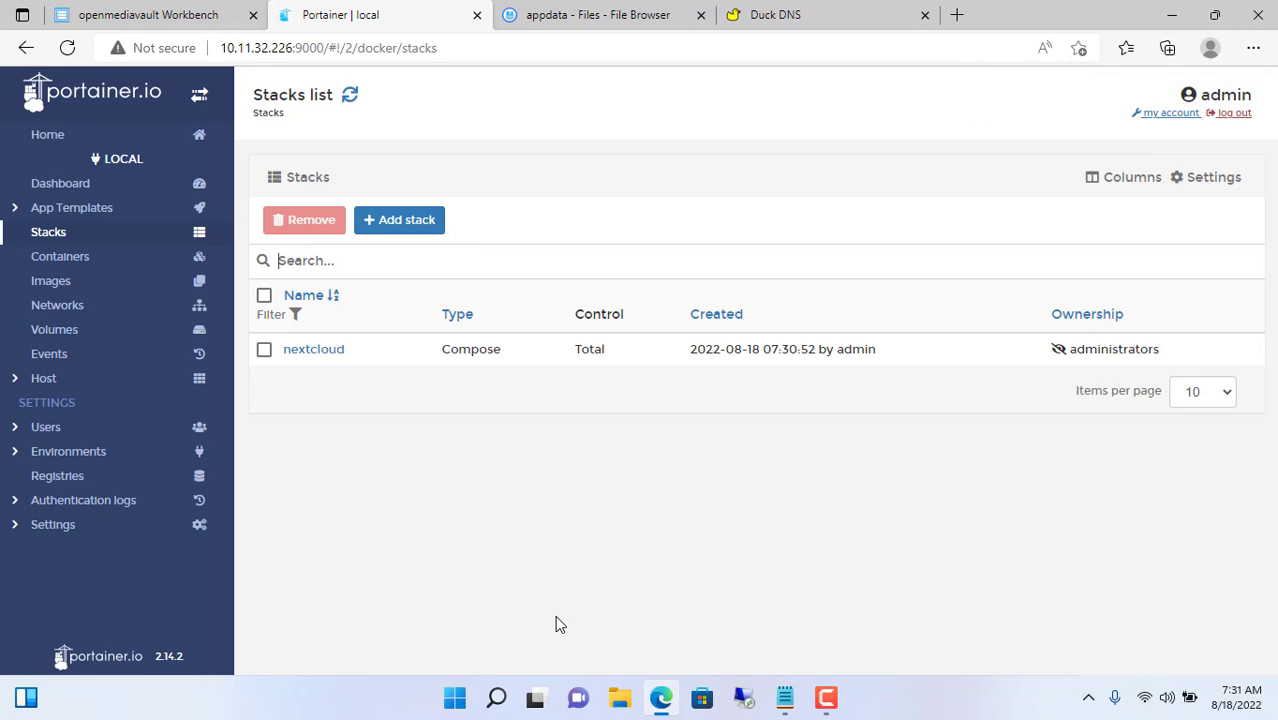
- Check that the swag container's log ends with 'Server ready', then return to Duck DNS
click(79, 261)
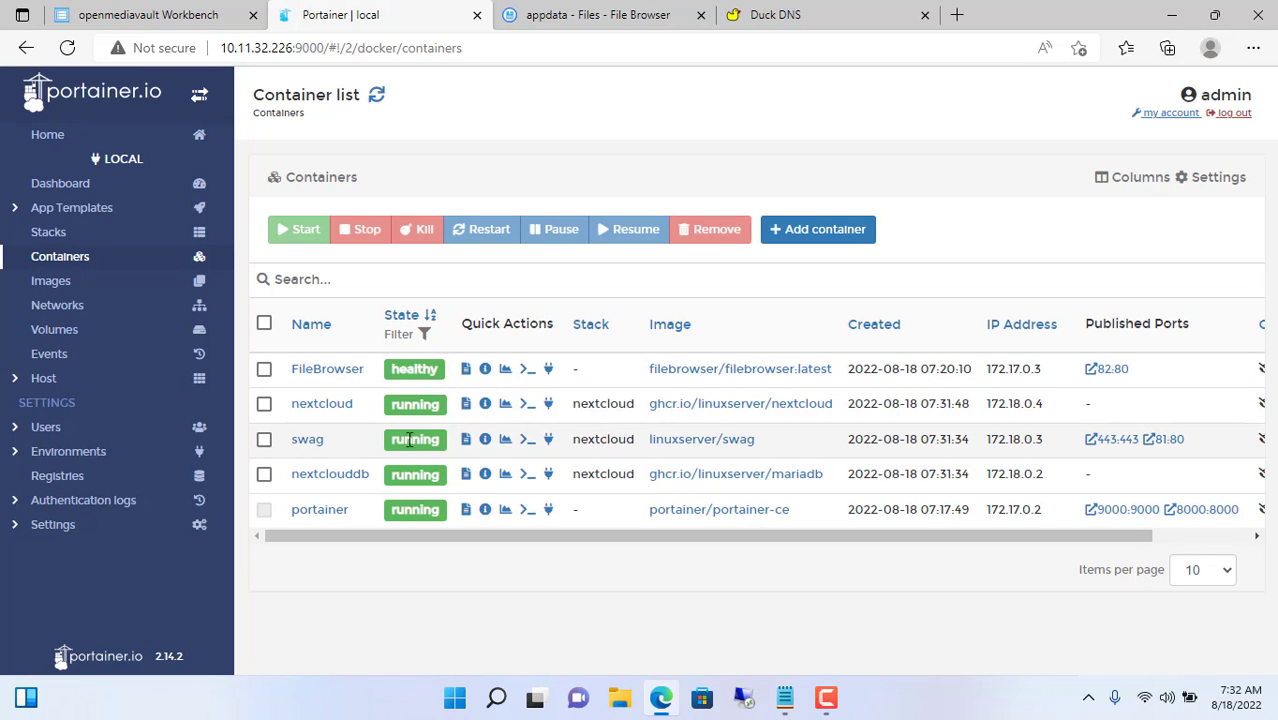
click(465, 440)
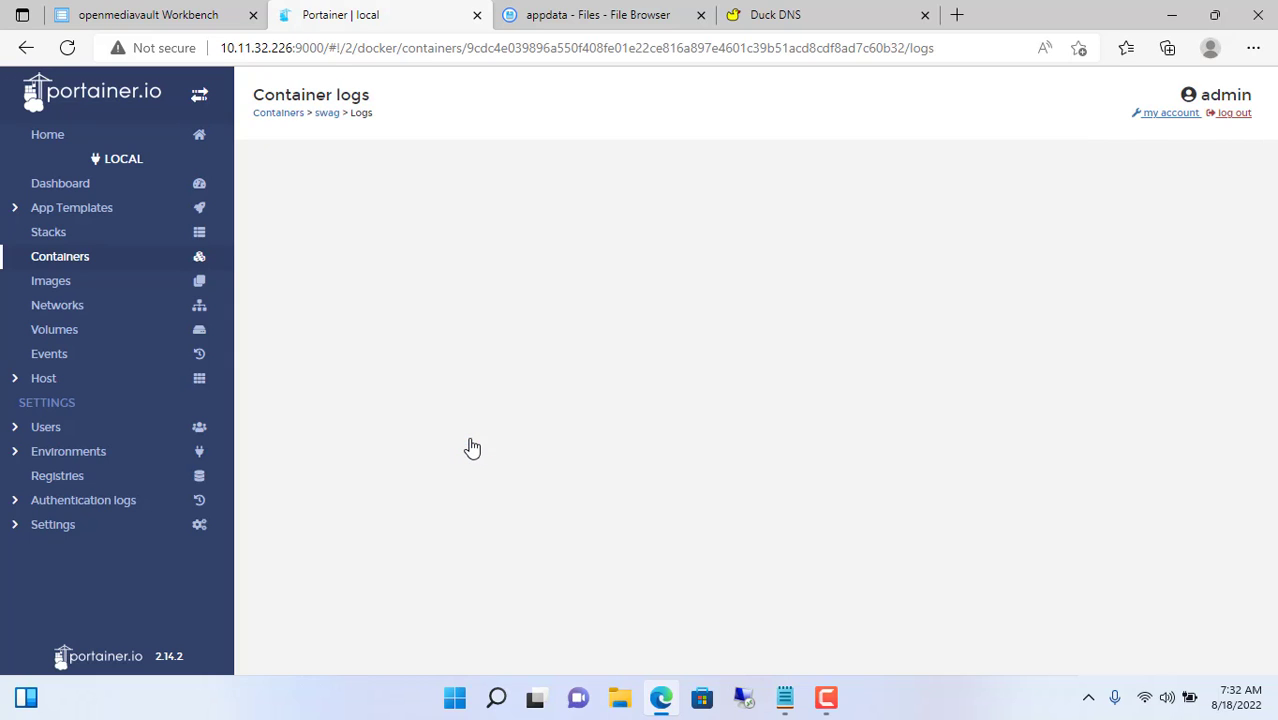
scroll(1176, 460, down, 3)
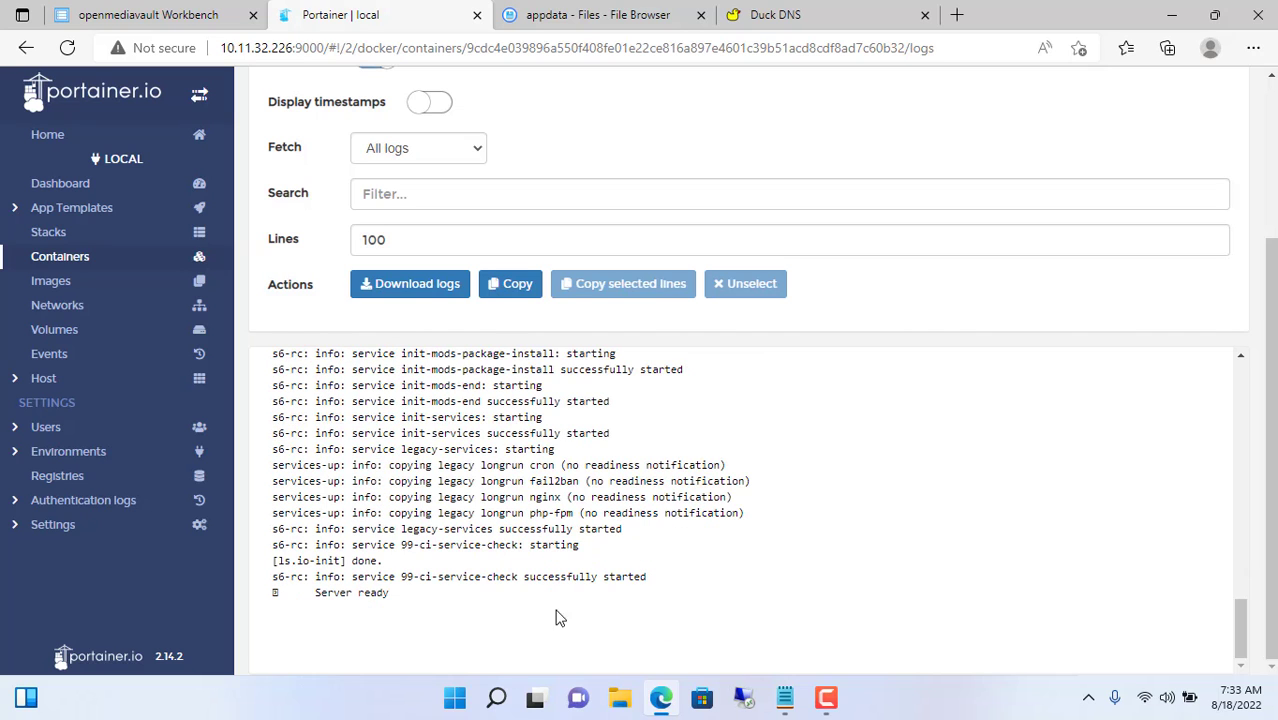
click(360, 598)
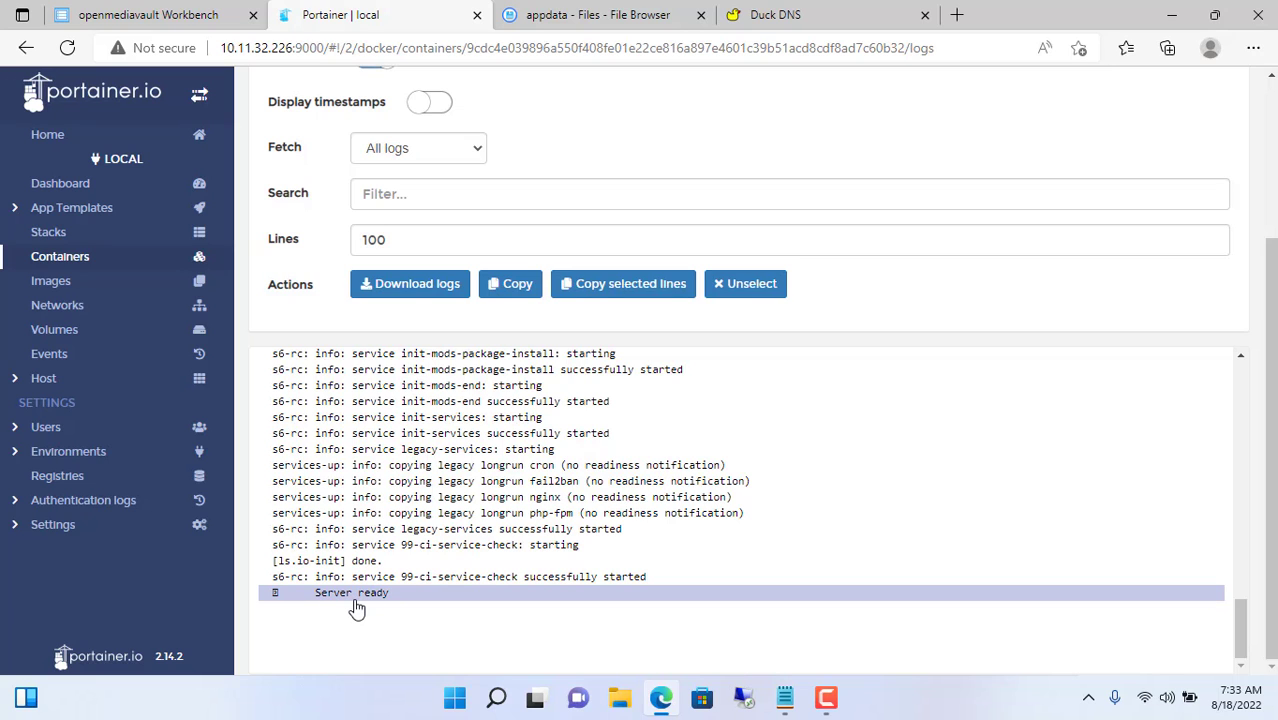
click(768, 18)
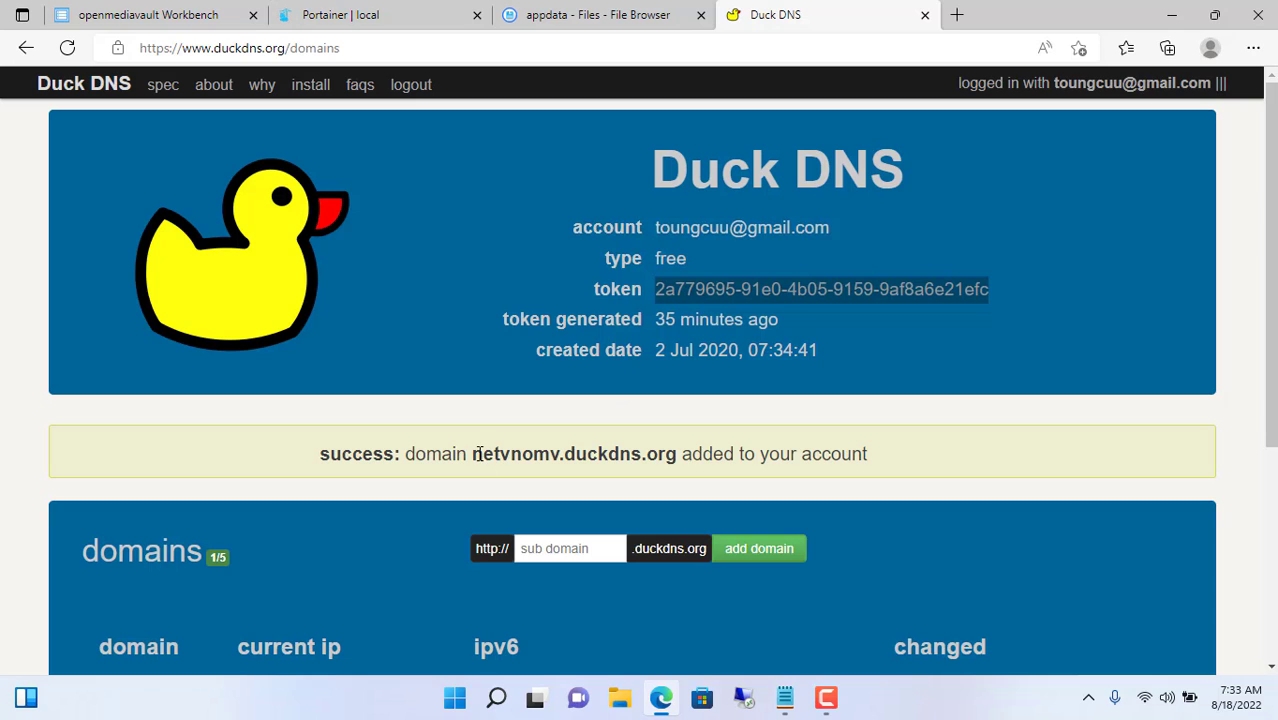
drag(477, 453, 678, 453)
key(ctrl+c)
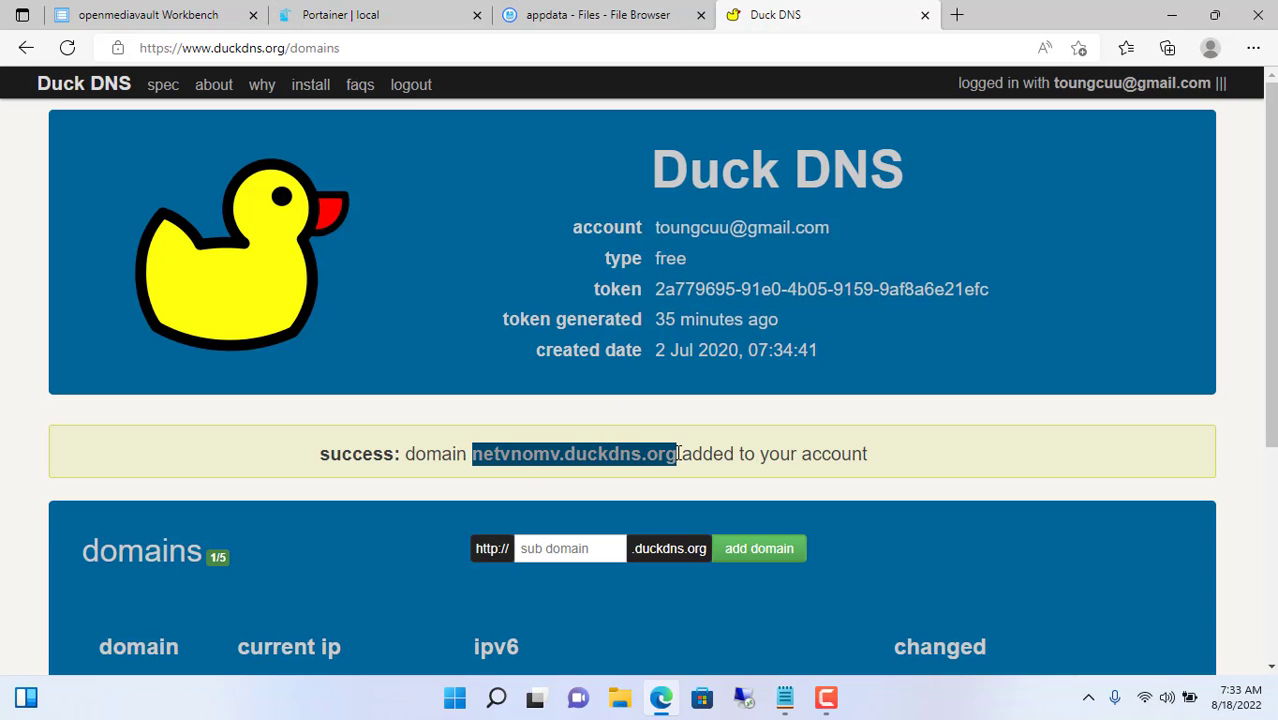
click(957, 22)
key(ctrl+v)
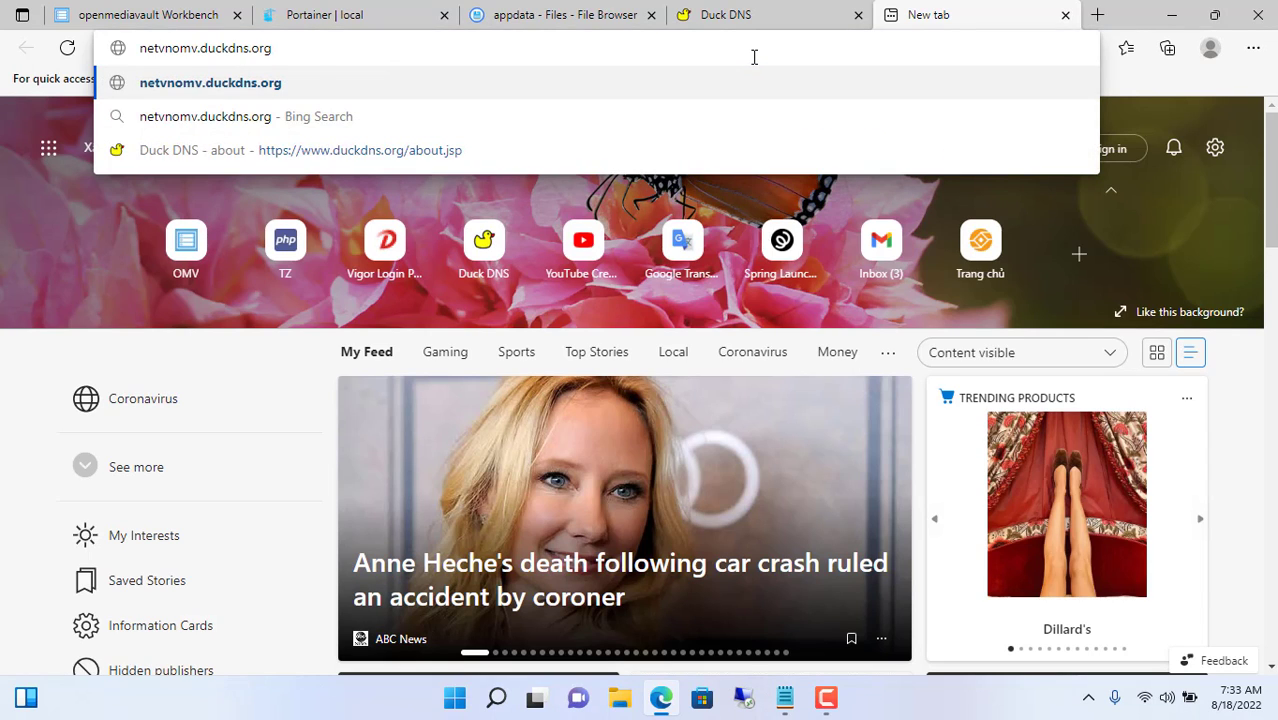
key(Return)
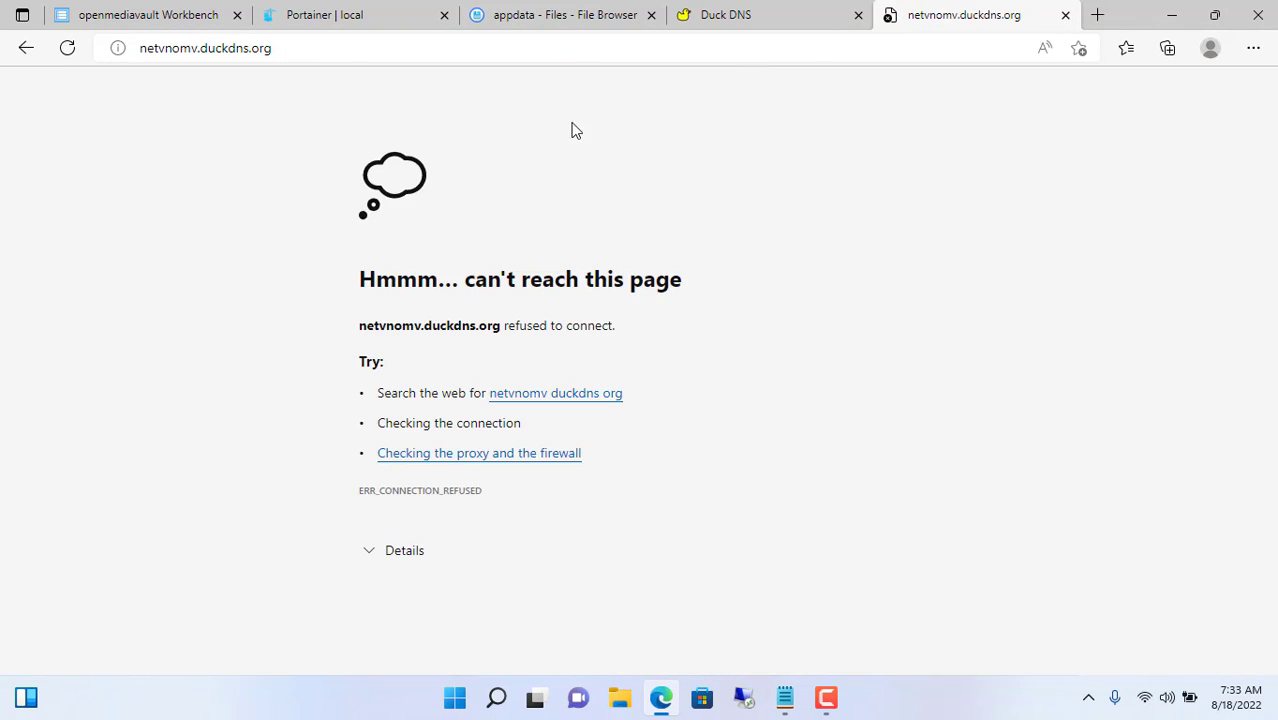
click(143, 48)
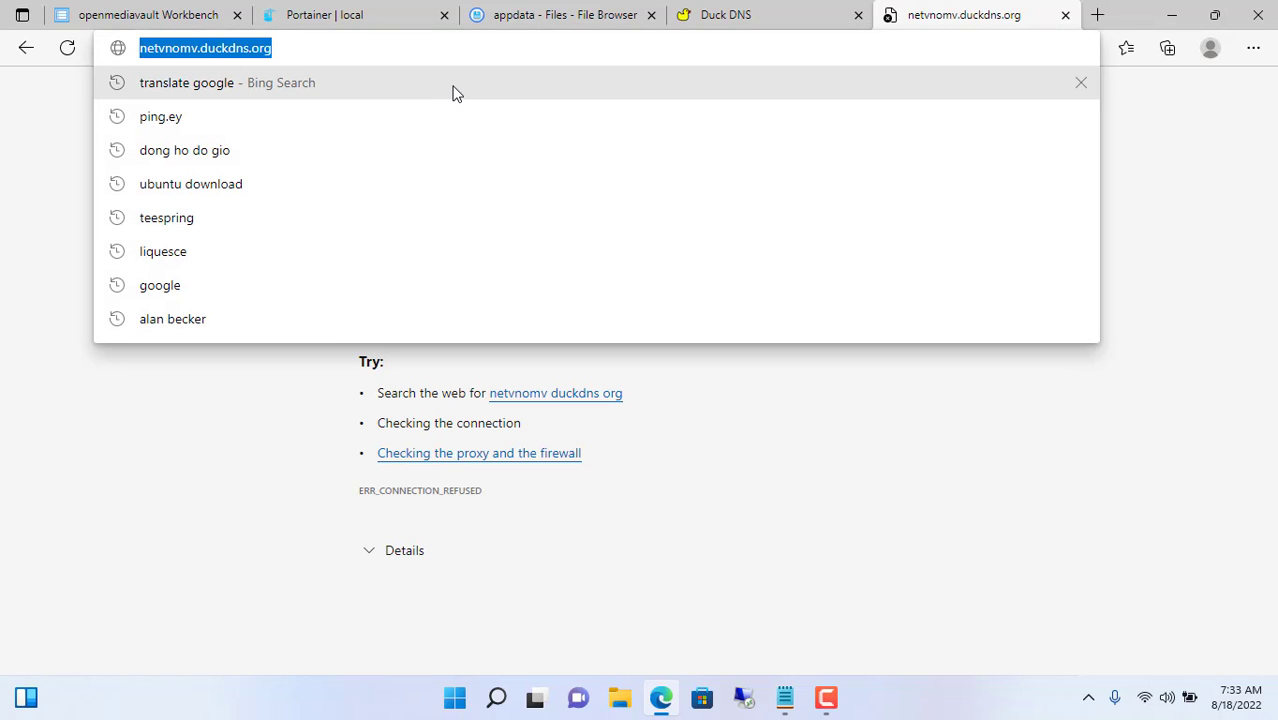
key(Home)
text(htt)
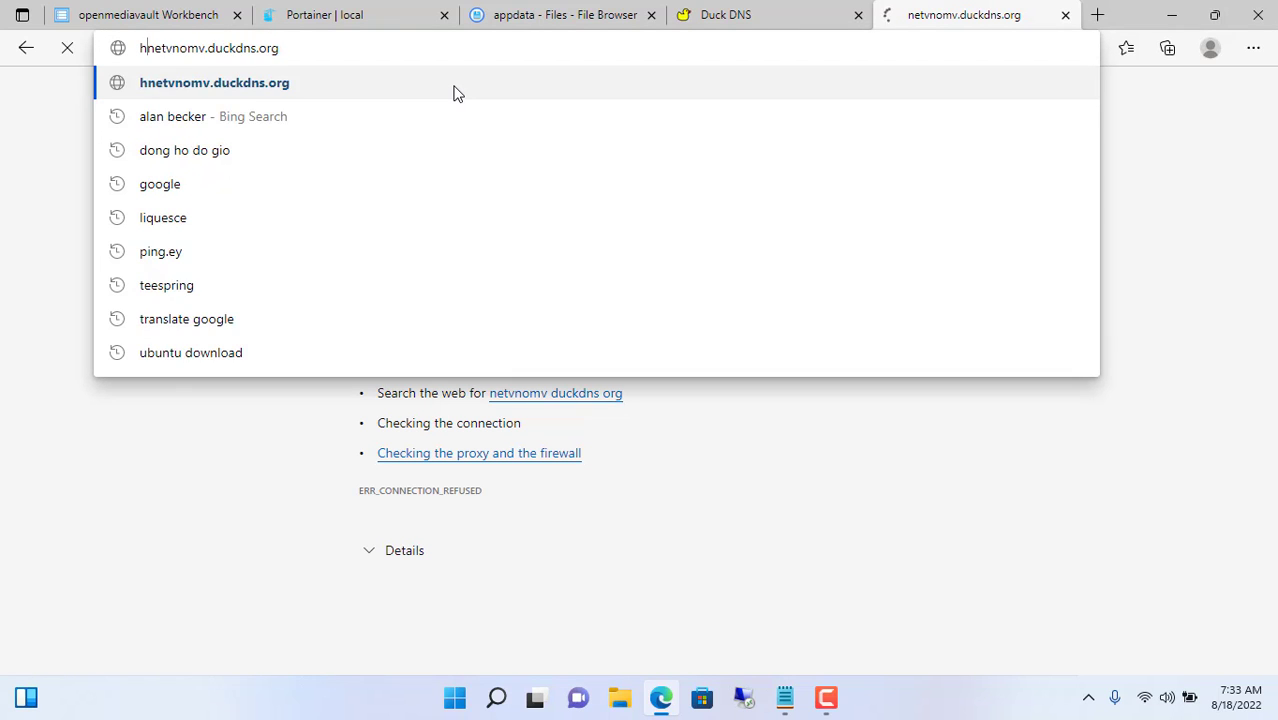
text(ps://)
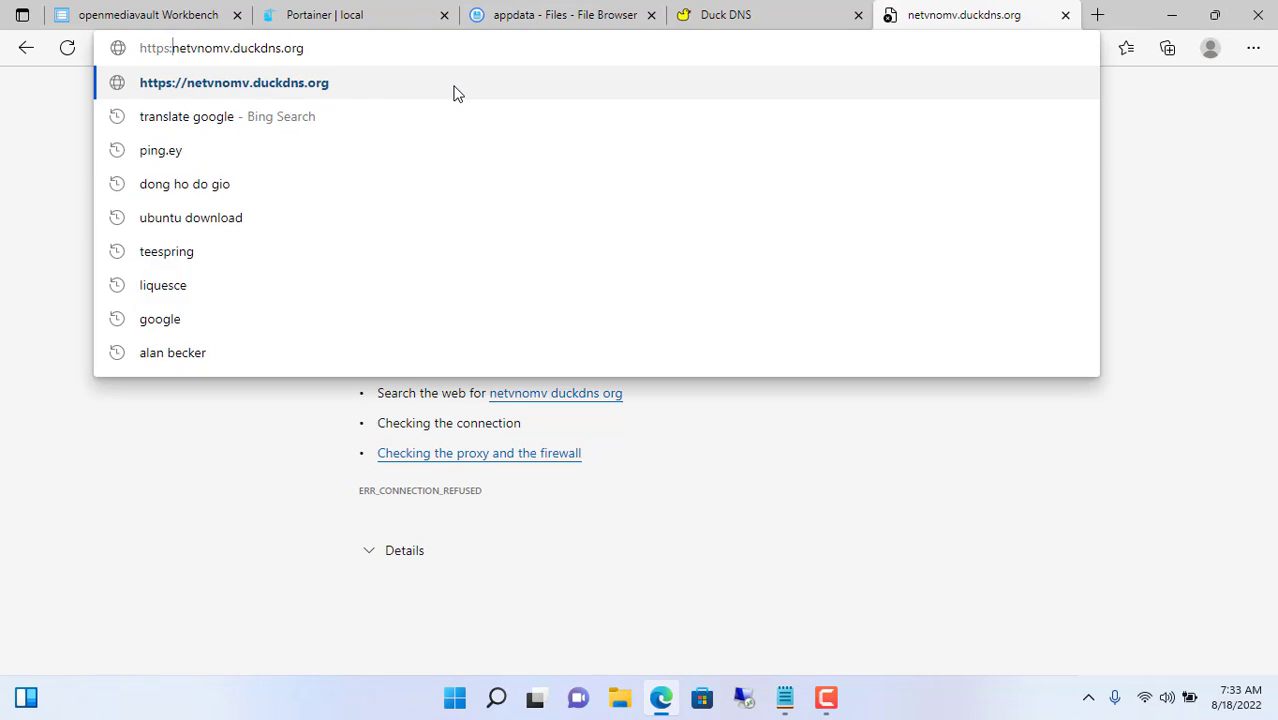
key(Return)
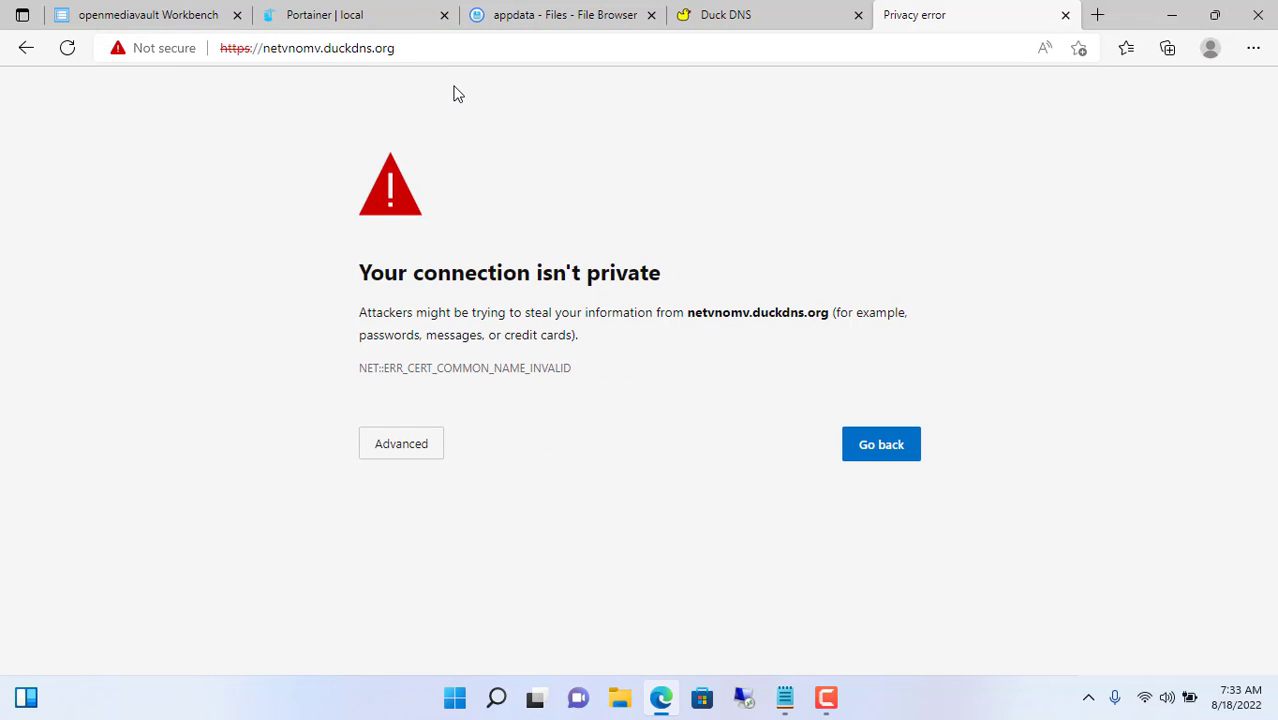
- Proceed past the certificate warning to the SWAG welcome page, then return to File Browser
click(422, 458)
click(516, 594)
drag(434, 116, 727, 121)
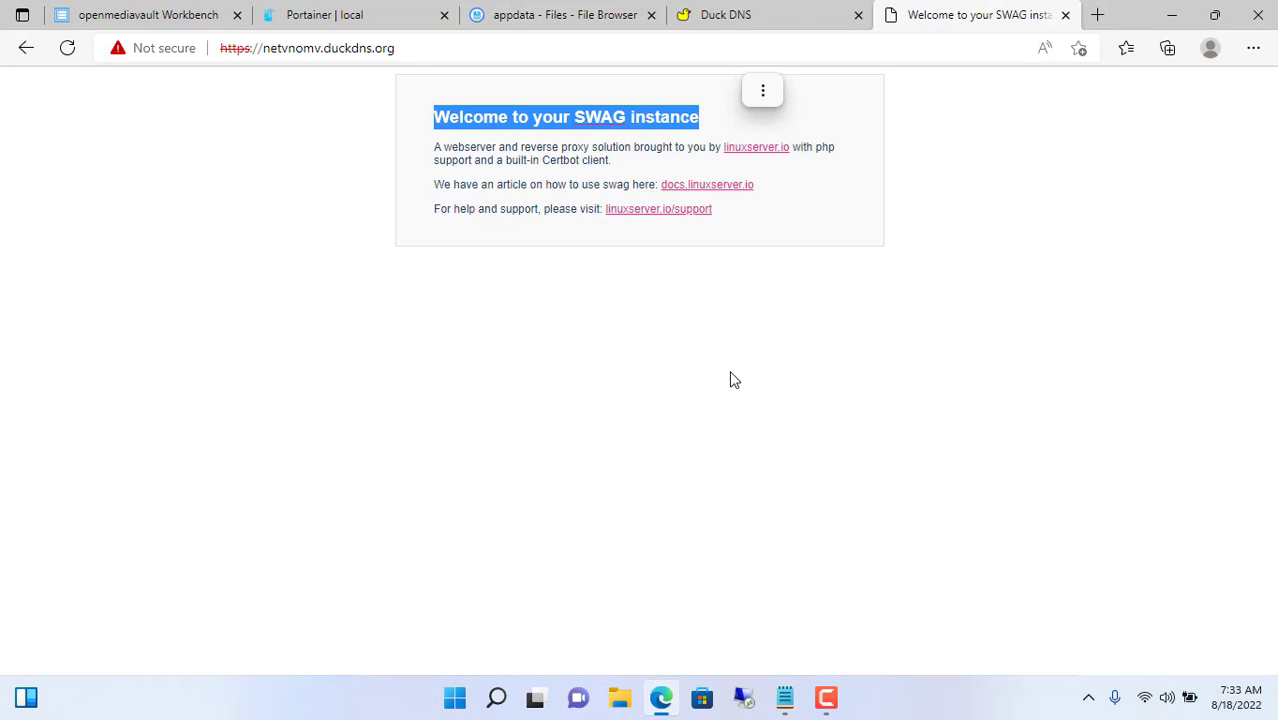
click(730, 379)
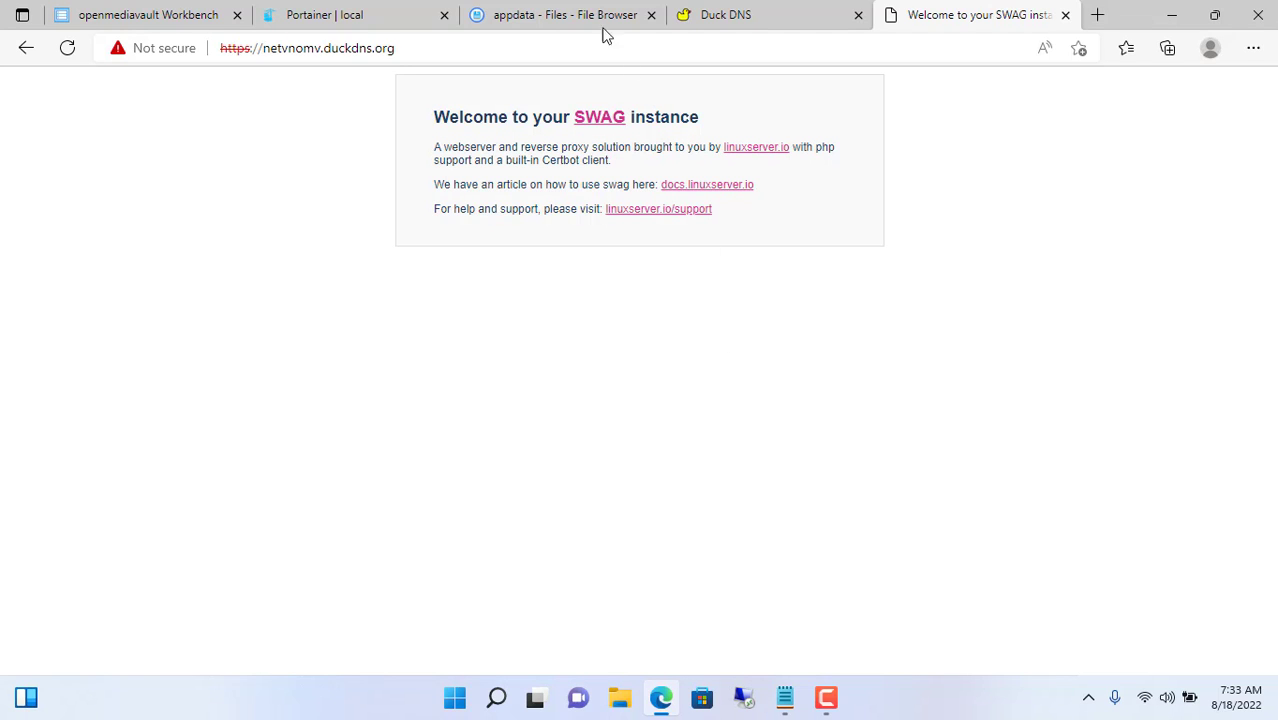
click(552, 16)
- Navigate to swag/nginx/proxy-confs and show the files as a list
click(430, 454)
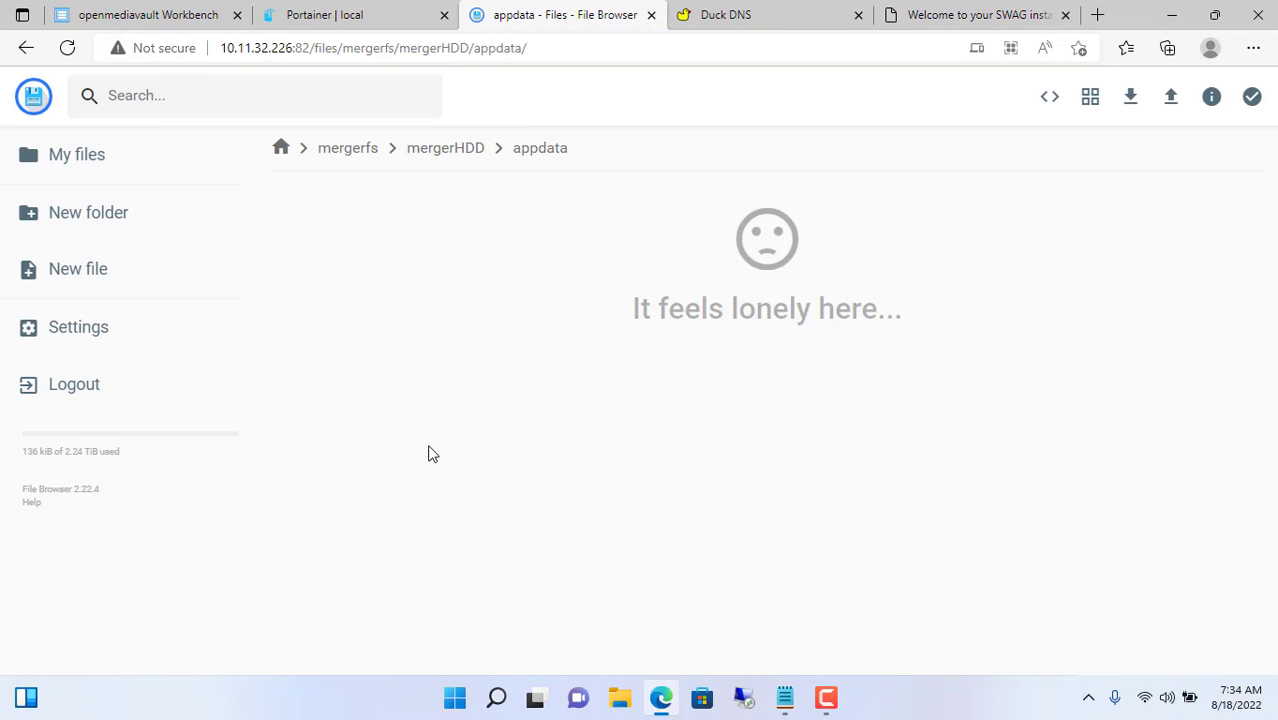
click(68, 52)
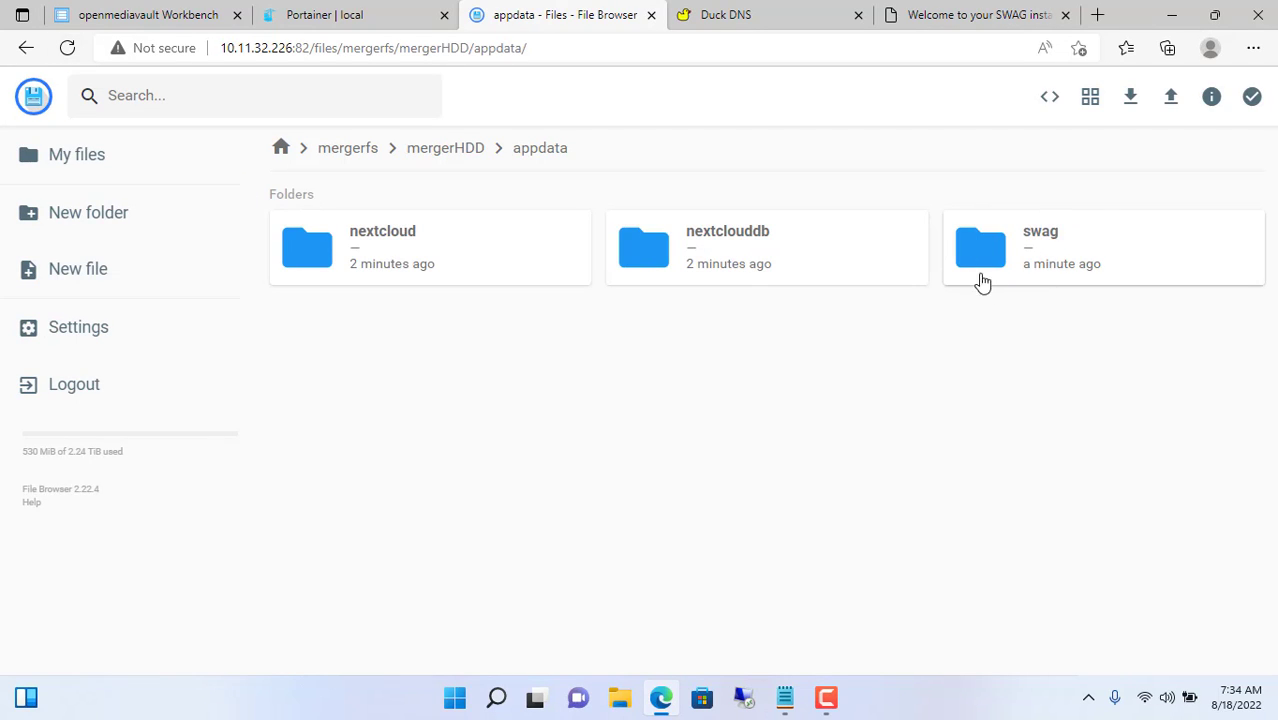
double_click(1014, 263)
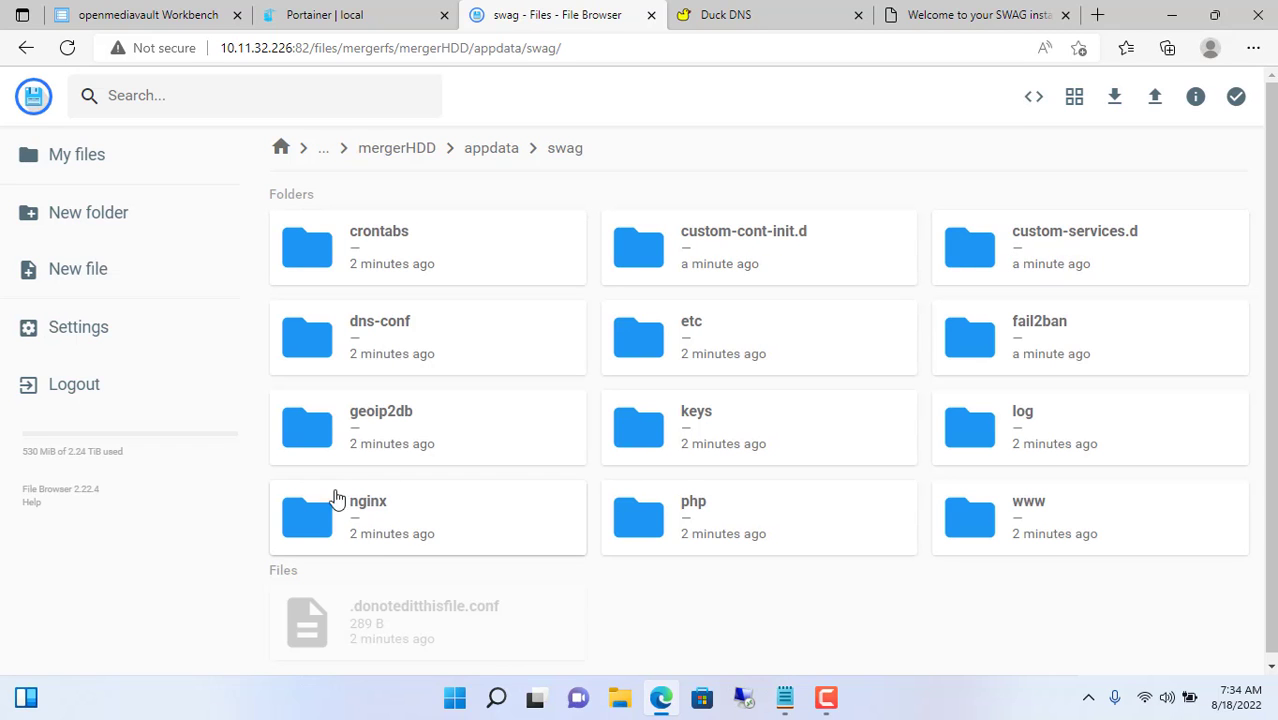
click(367, 515)
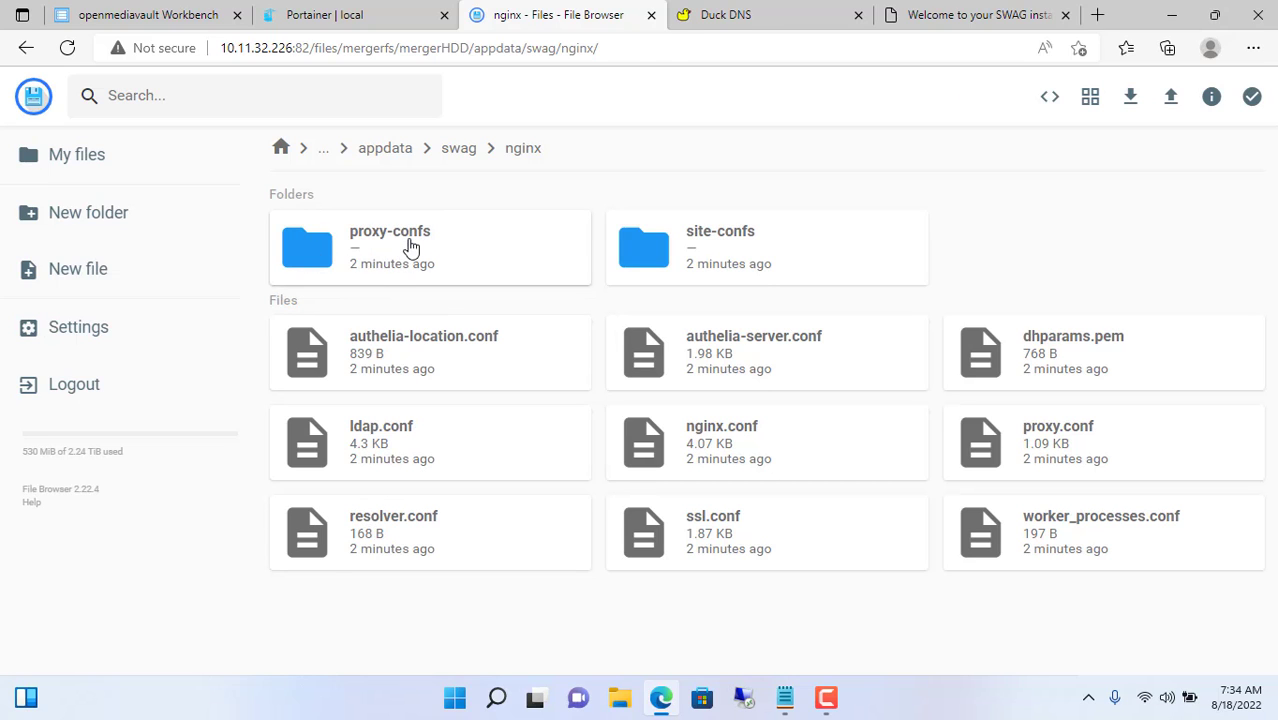
double_click(410, 247)
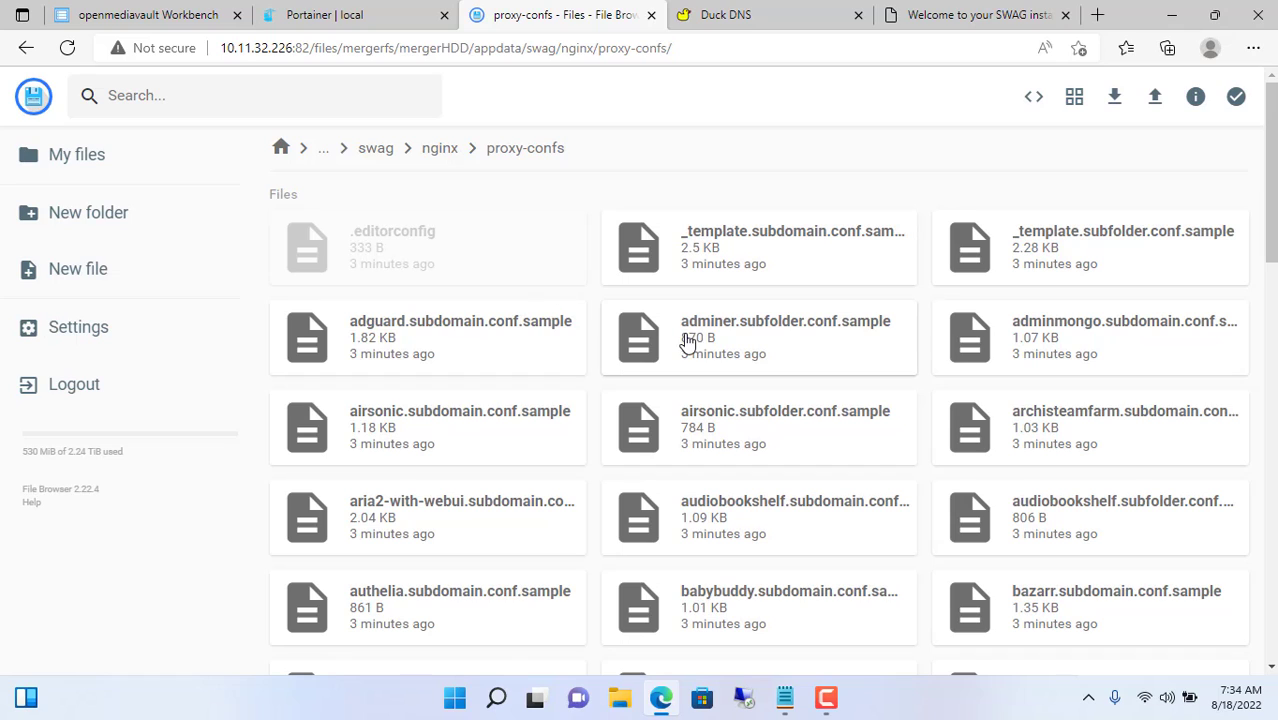
click(1082, 108)
click(1084, 109)
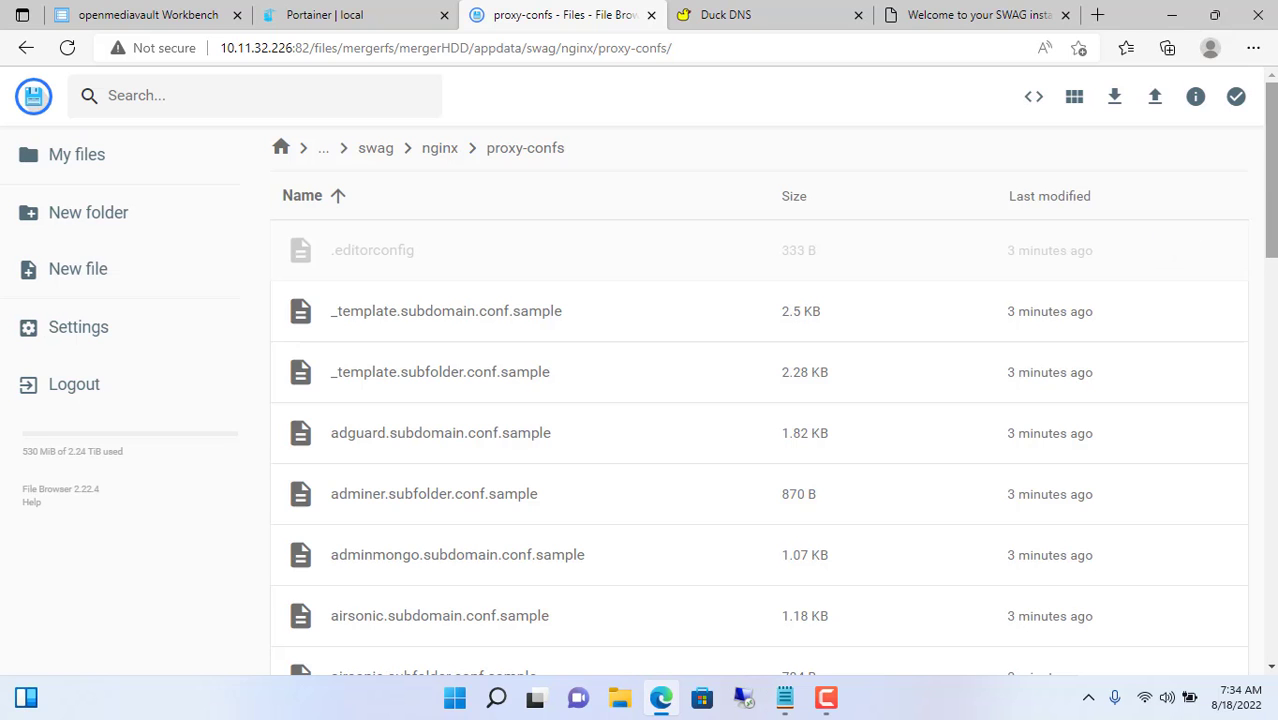
- Download nextcloud.subdomain.conf.sample and show it in the Downloads folder
drag(1274, 163, 1270, 614)
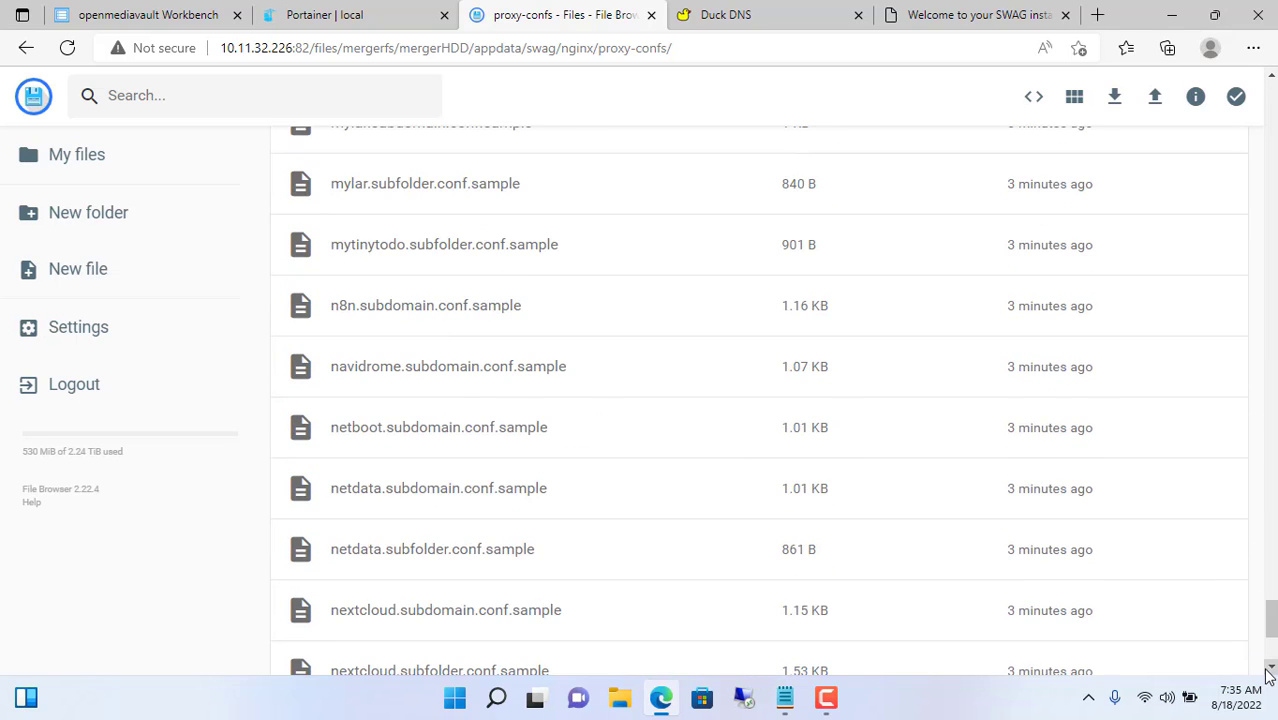
scroll(1268, 665, down, 1)
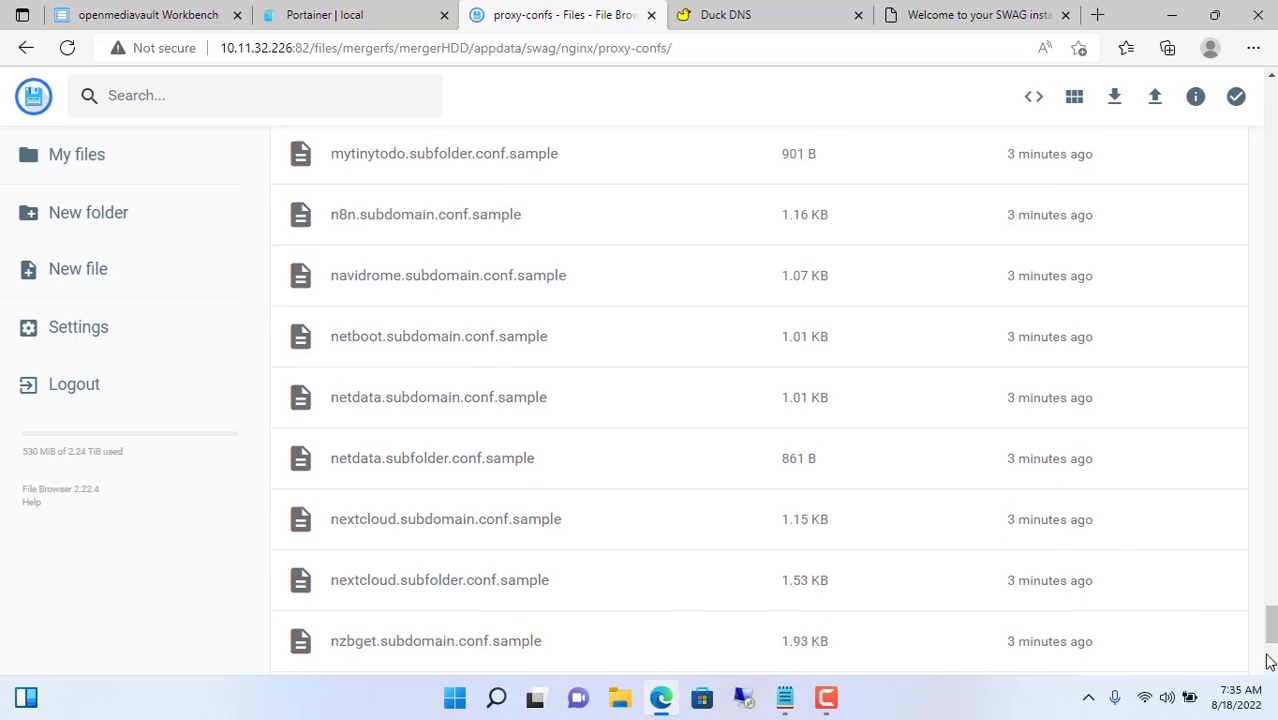
click(468, 527)
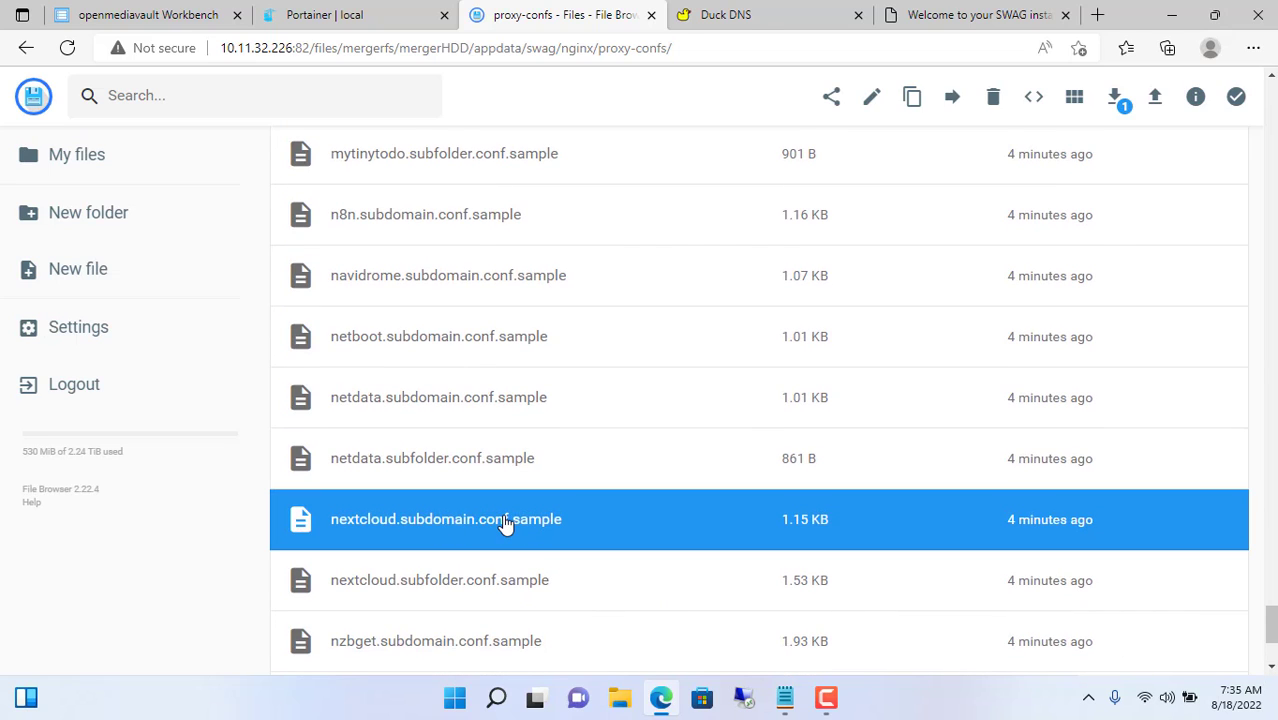
click(1118, 98)
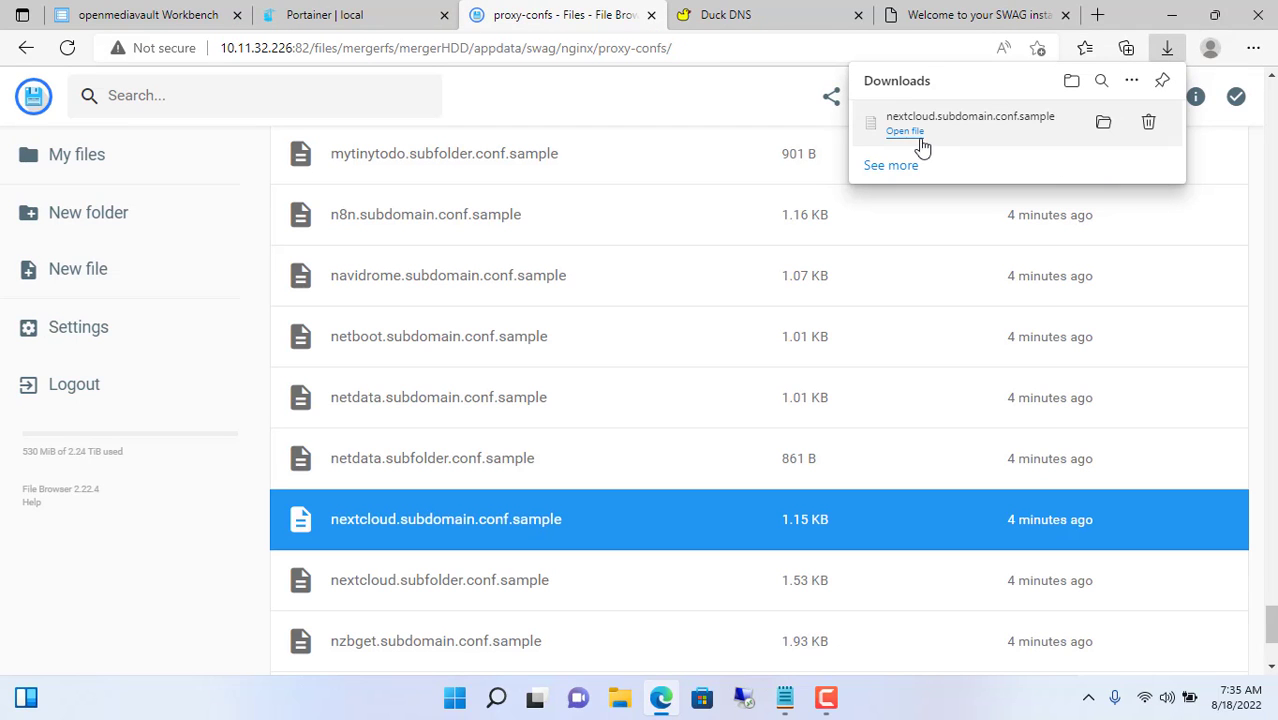
click(1104, 128)
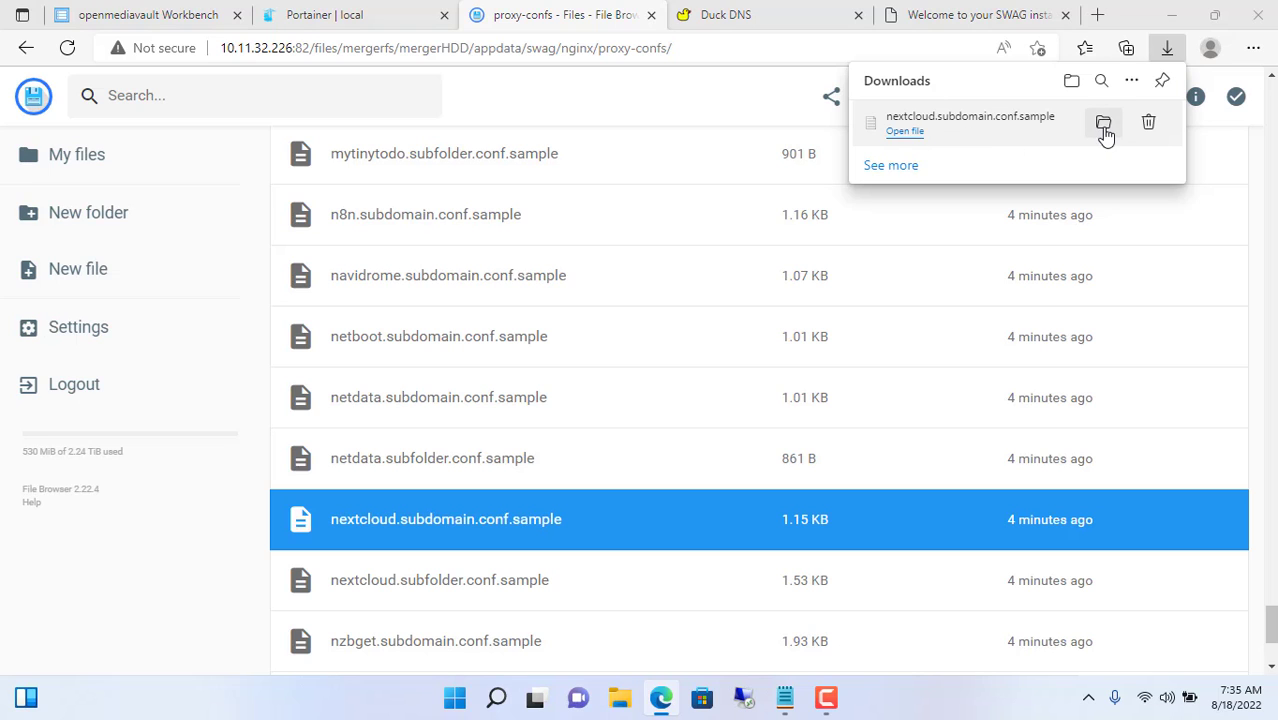
click(265, 228)
- Rename the downloaded file to nextcloud.subdomain.conf, accepting the extension-change warning
right_click(260, 200)
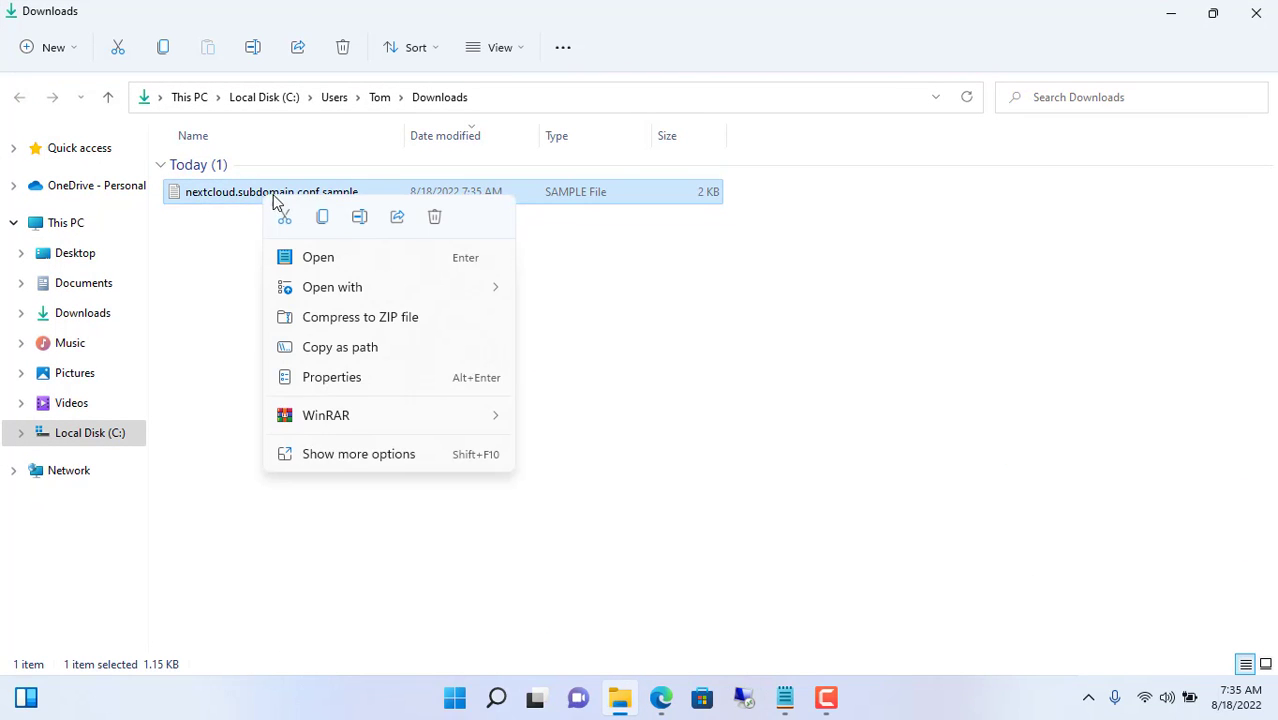
click(361, 218)
click(375, 191)
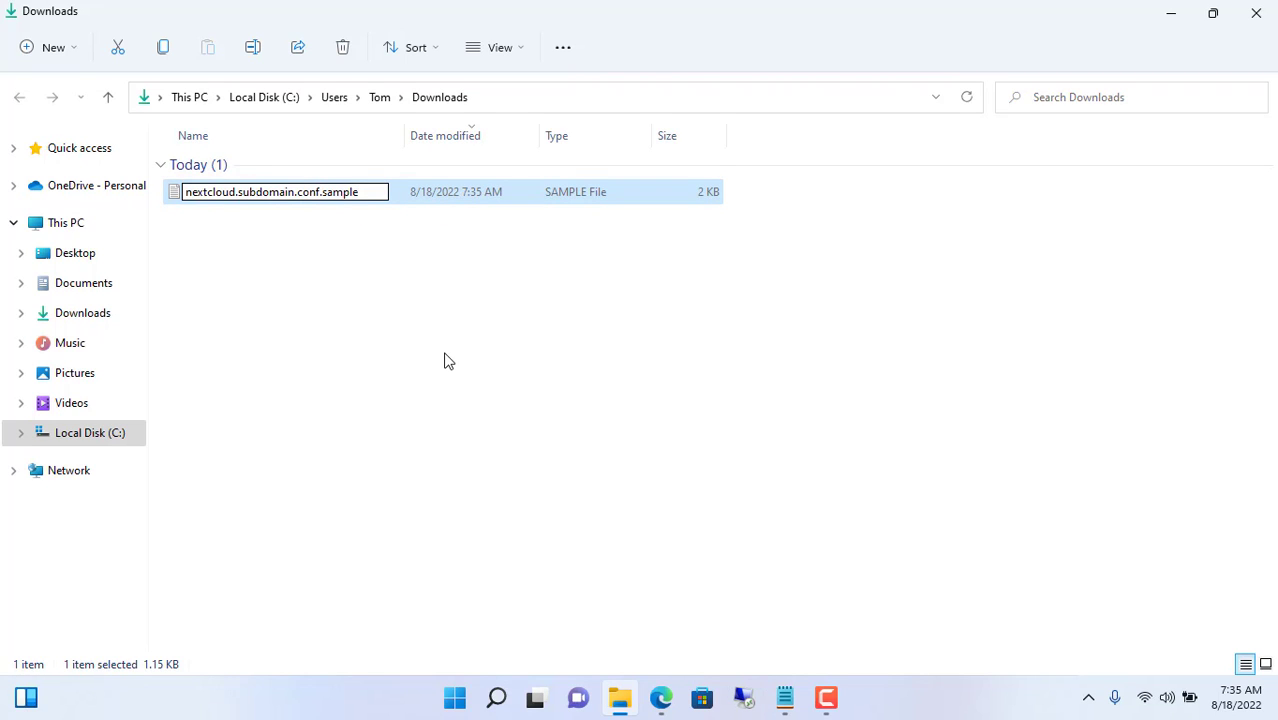
key(BackSpace)
key(BackSpace)
key(BackSpace)
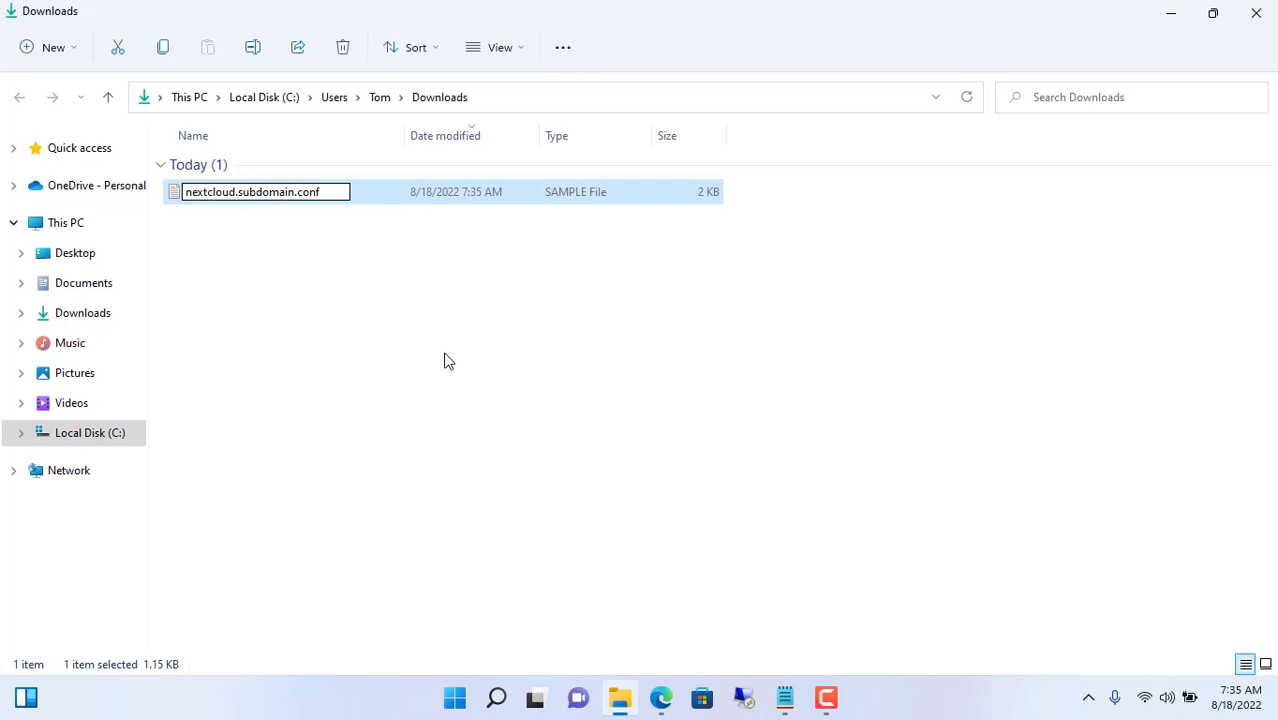
key(Return)
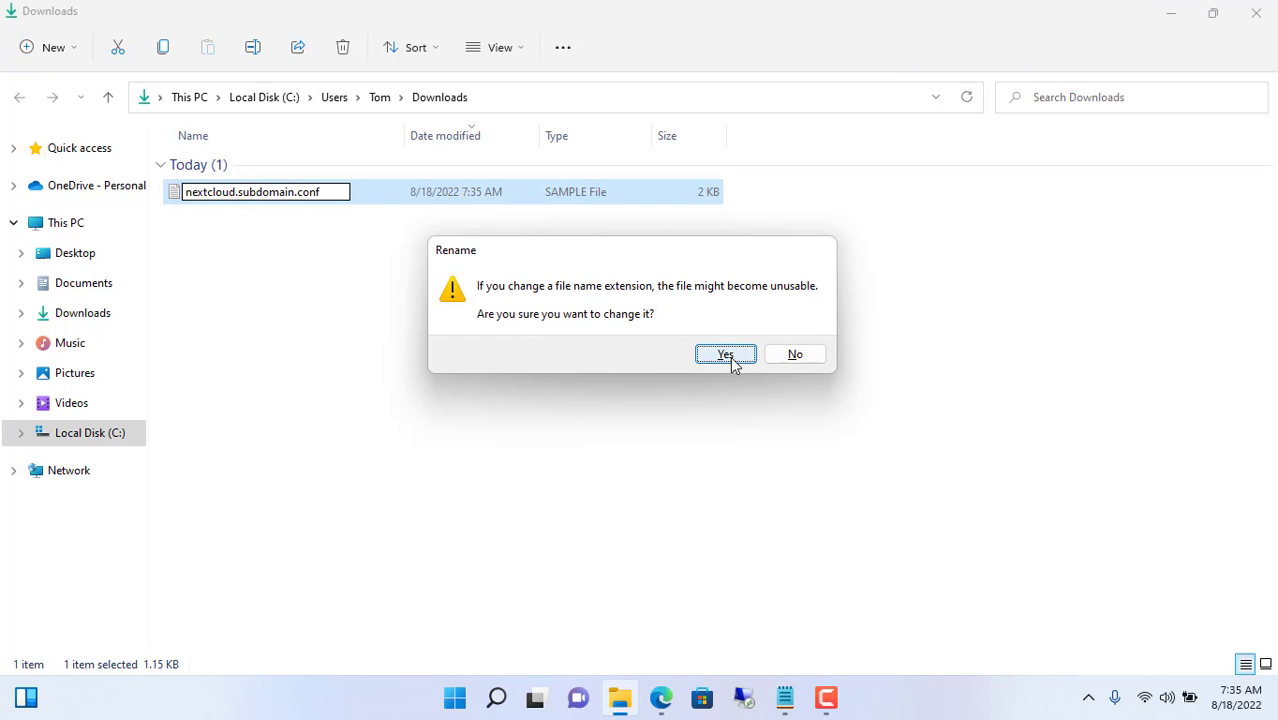
click(731, 357)
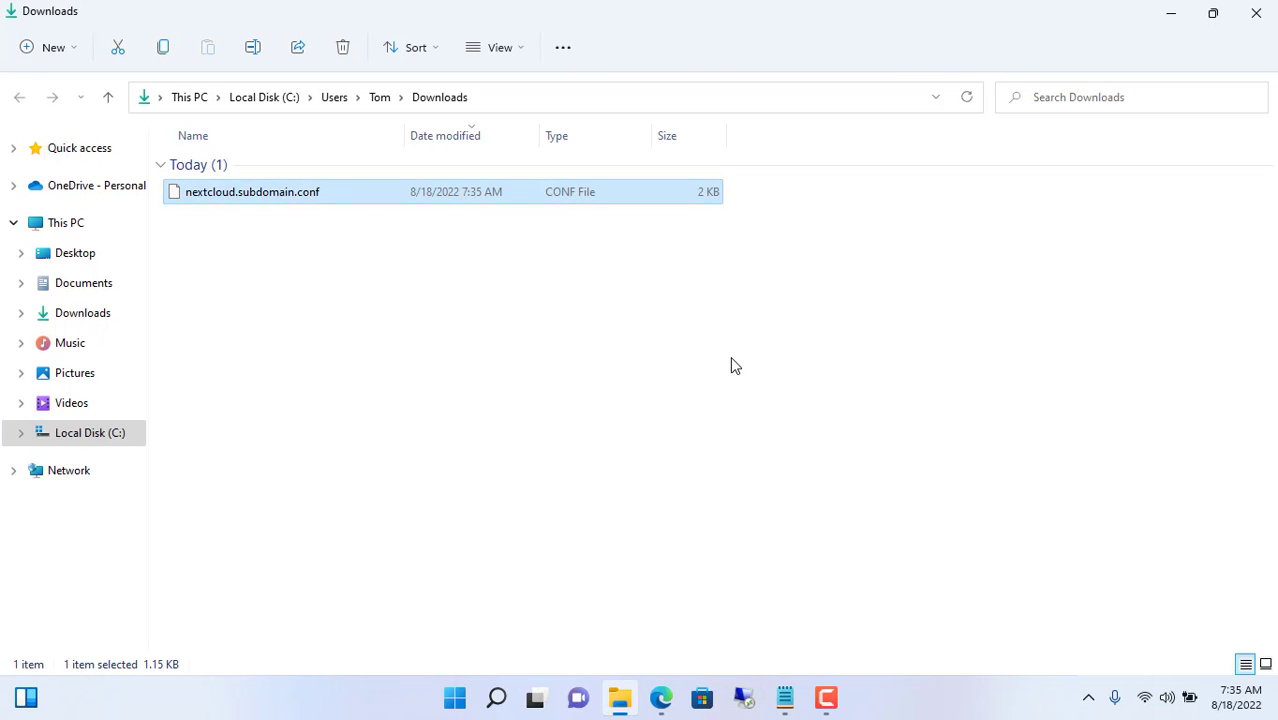
key(alt+Tab)
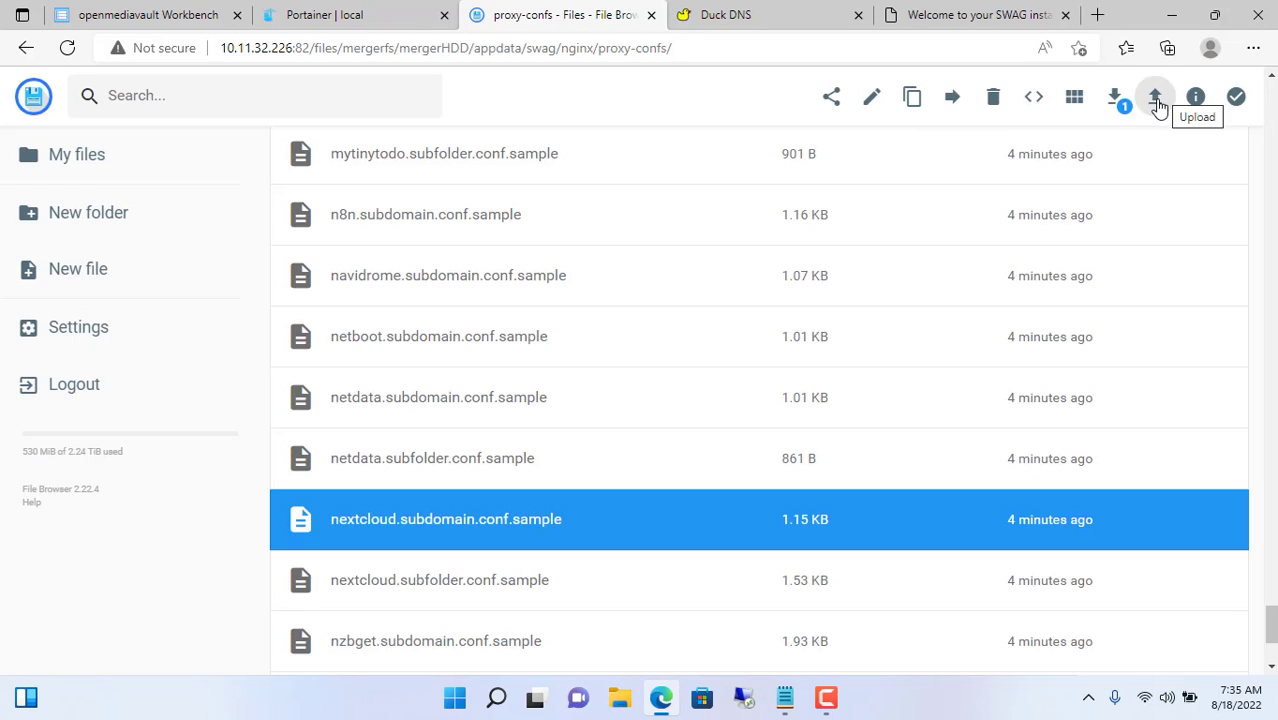
- Upload nextcloud.subdomain.conf from Downloads into proxy-confs and confirm it appears in the listing
click(1155, 98)
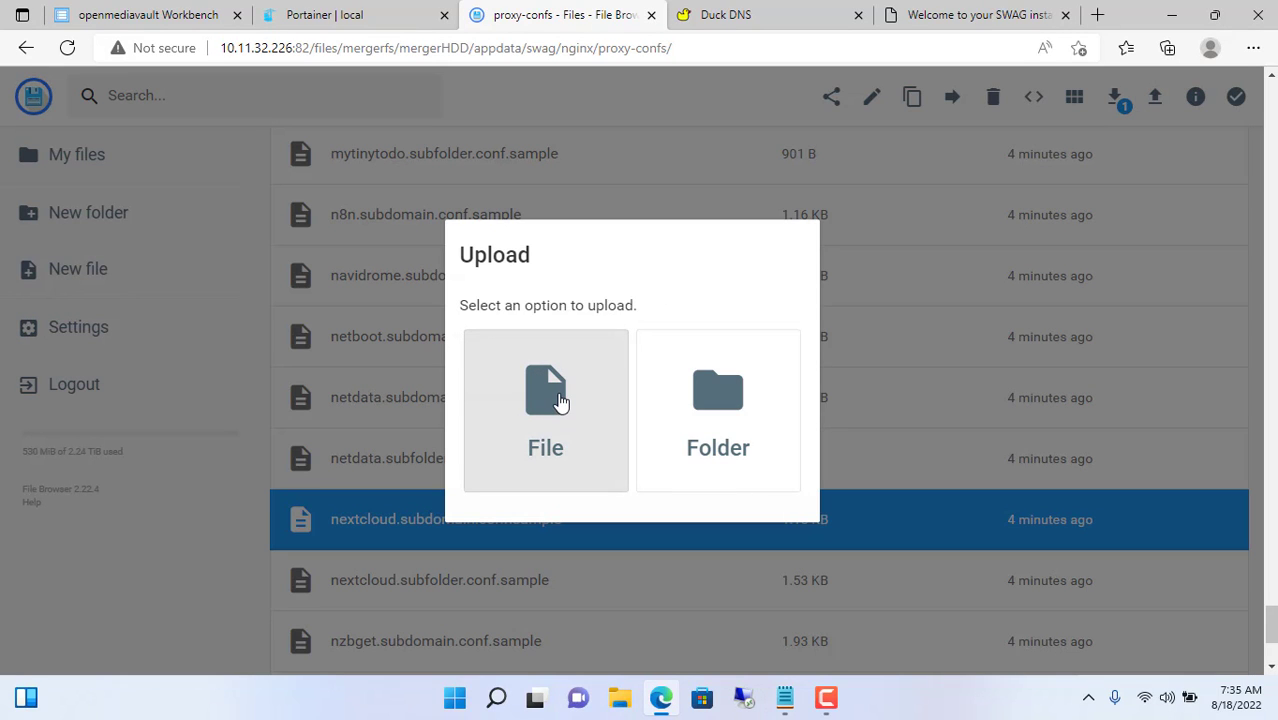
click(558, 400)
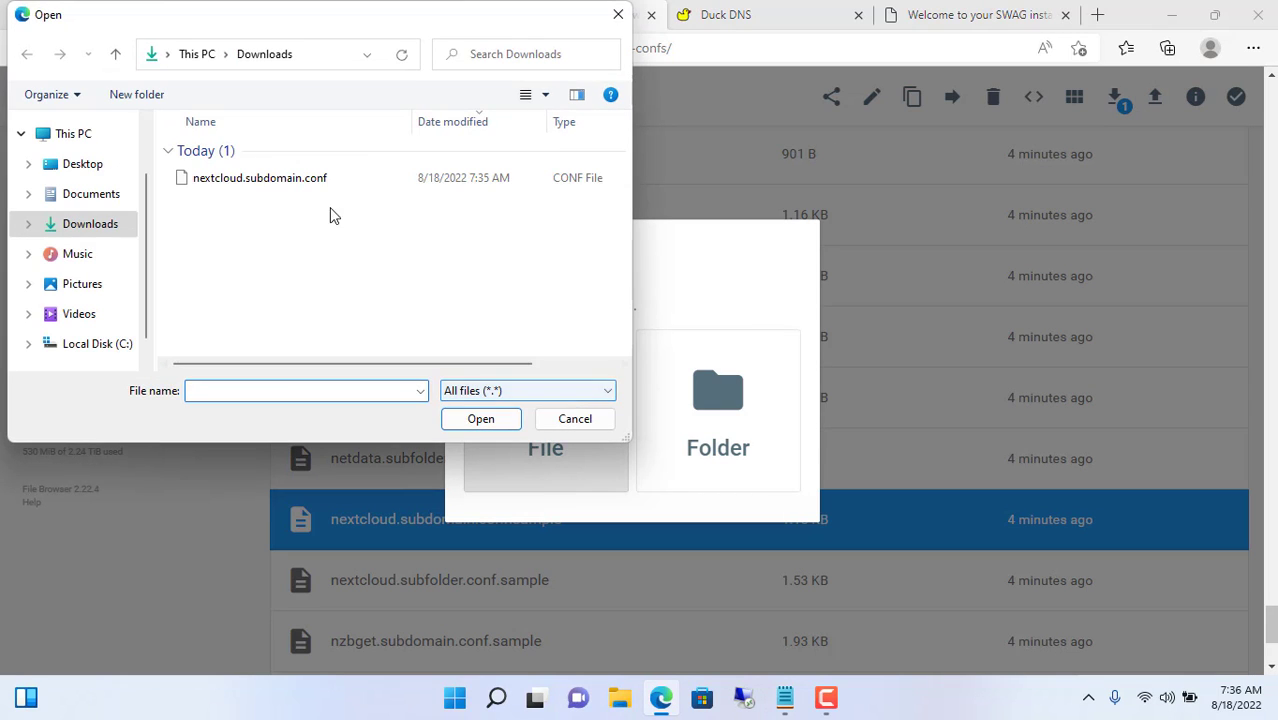
click(305, 180)
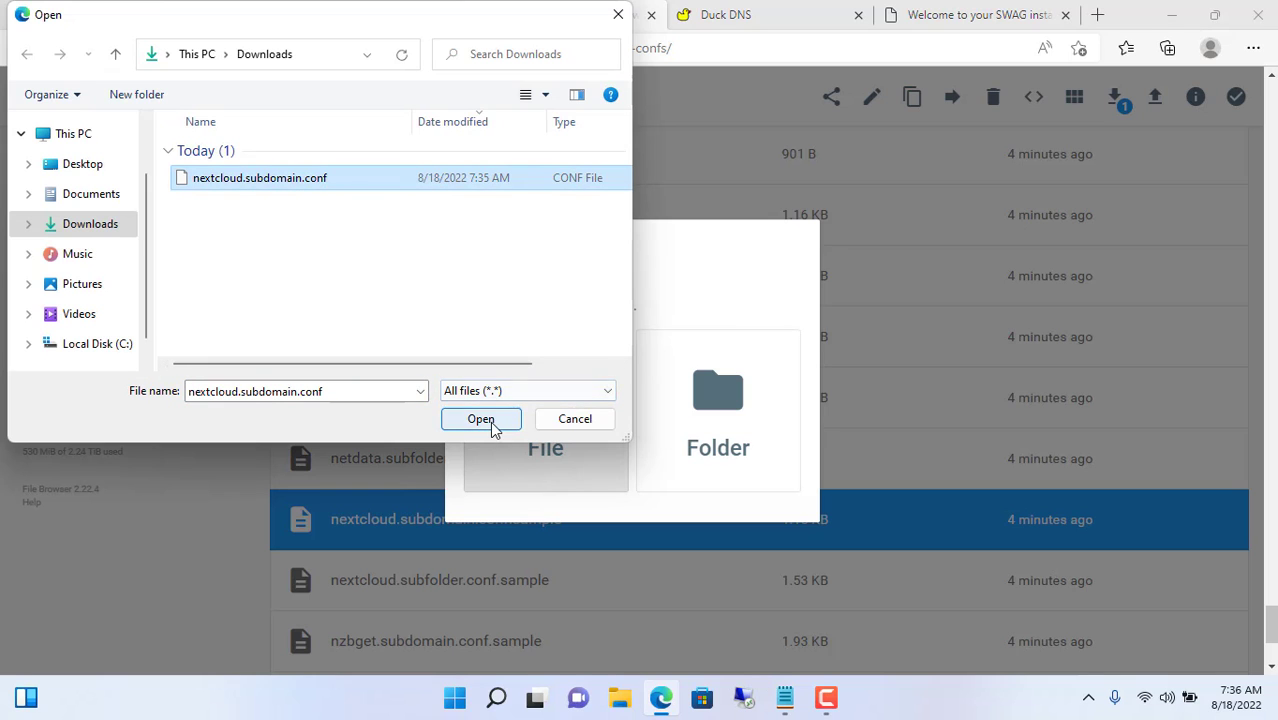
click(492, 427)
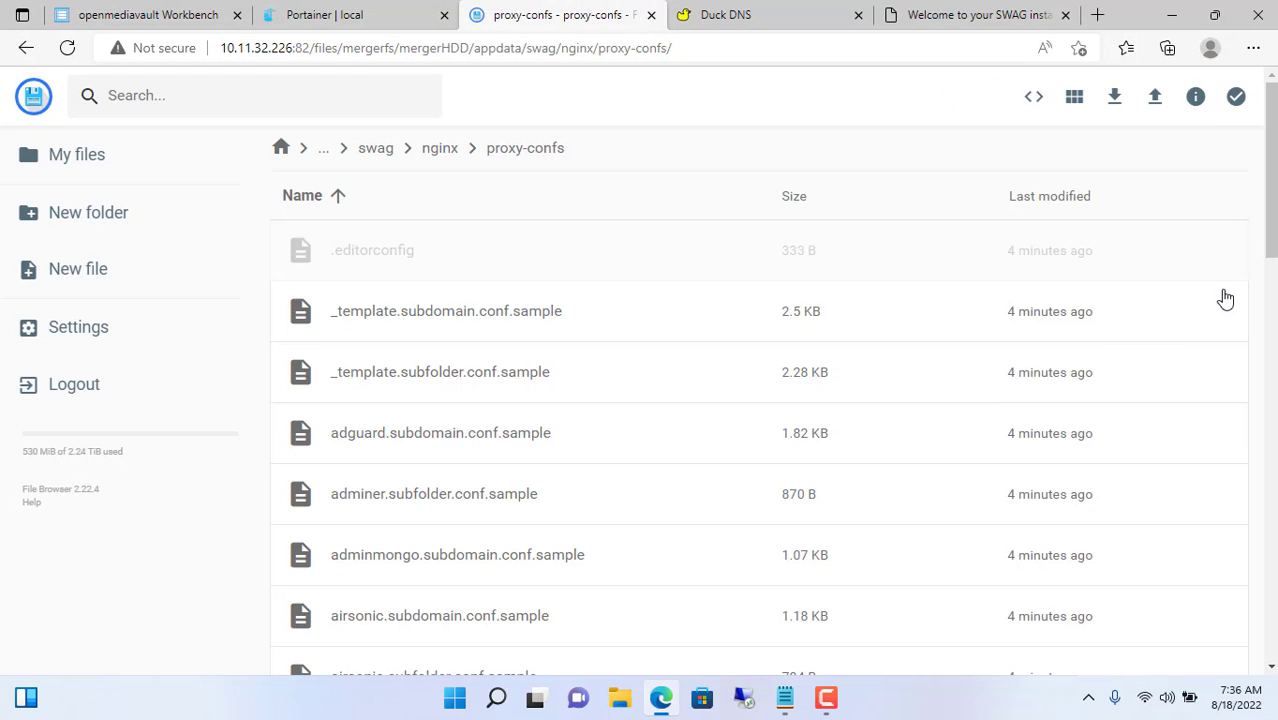
drag(1273, 90, 1272, 572)
click(500, 204)
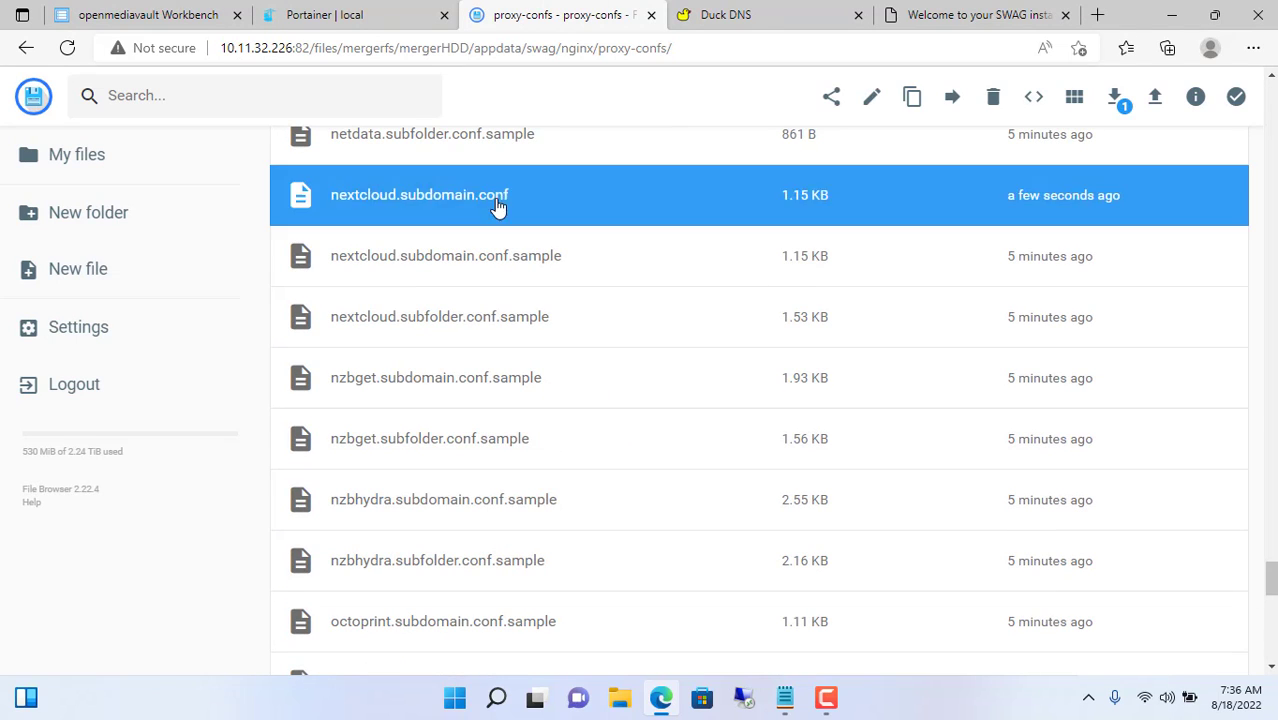
scroll(530, 220, up, 1)
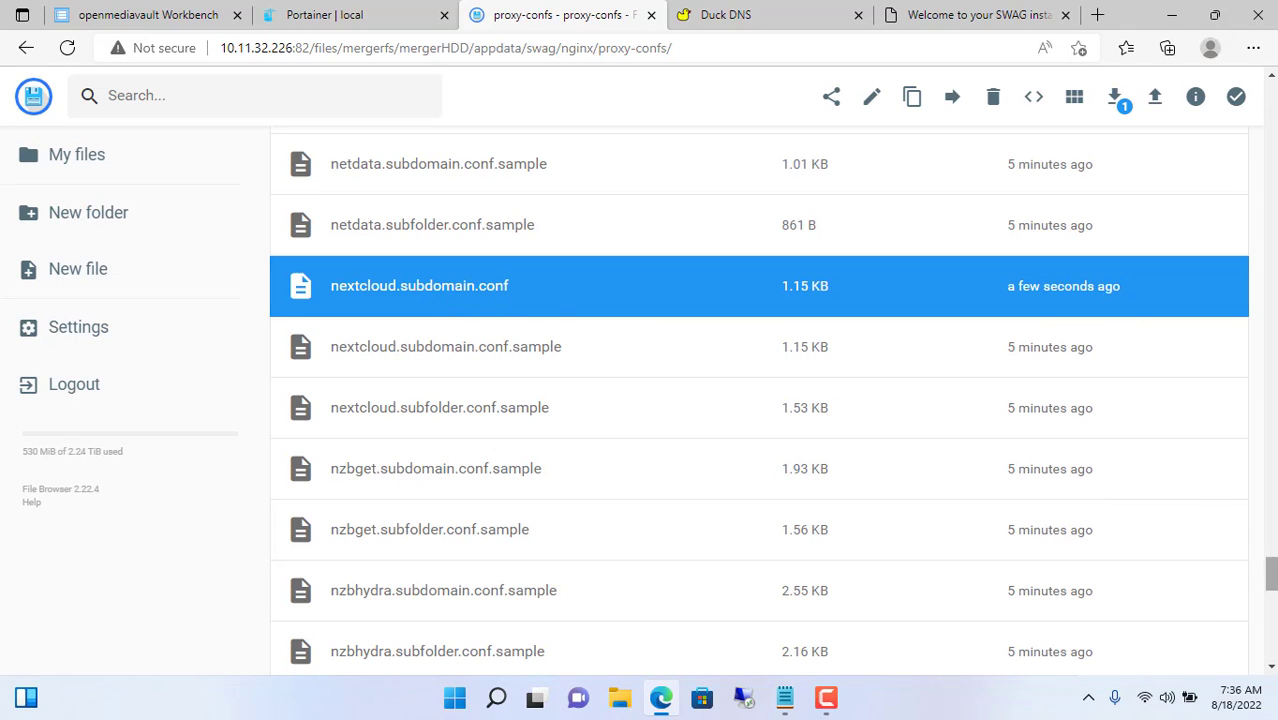
drag(1272, 577, 1272, 100)
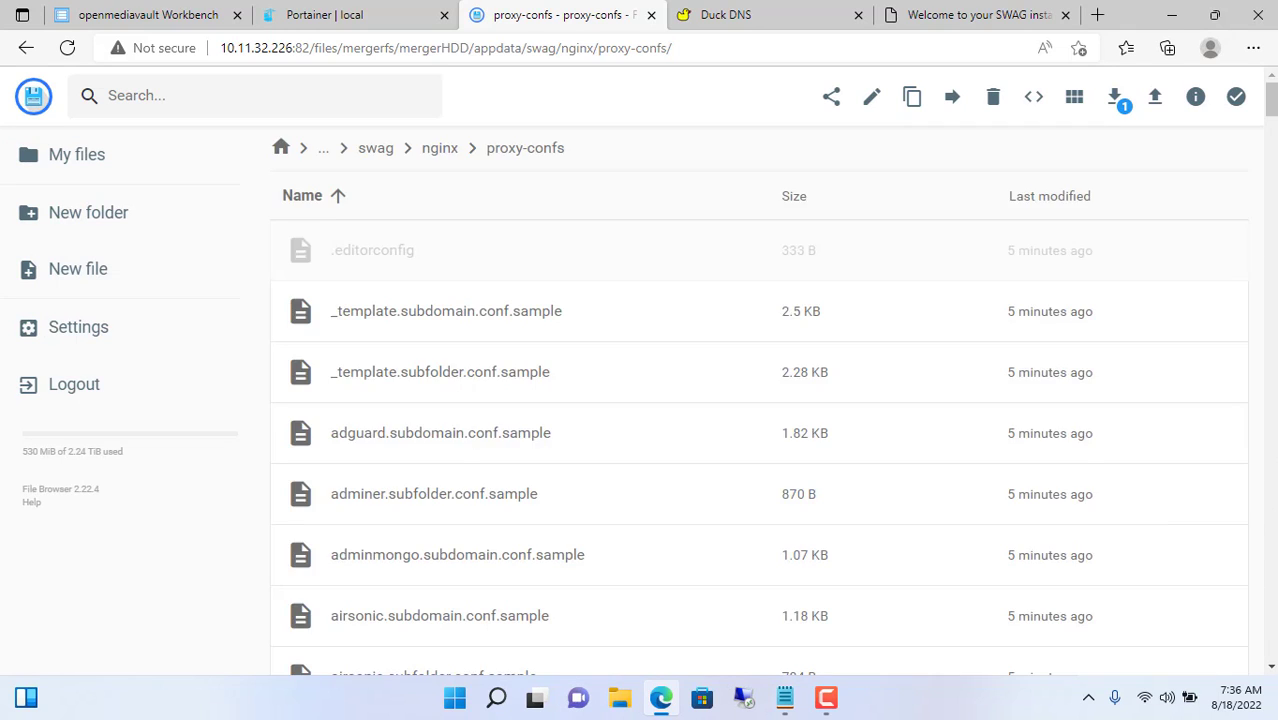
- Download the 'default' file from nginx/site-confs and show it in the Downloads folder
click(441, 162)
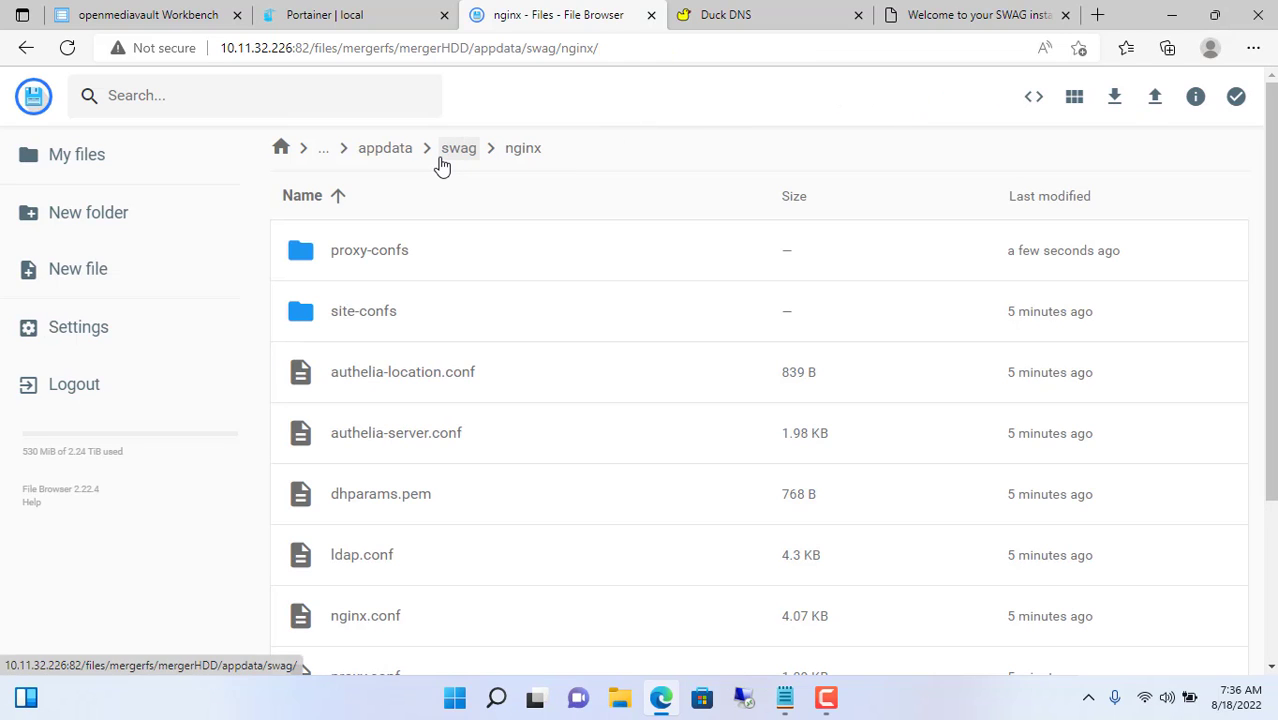
click(369, 326)
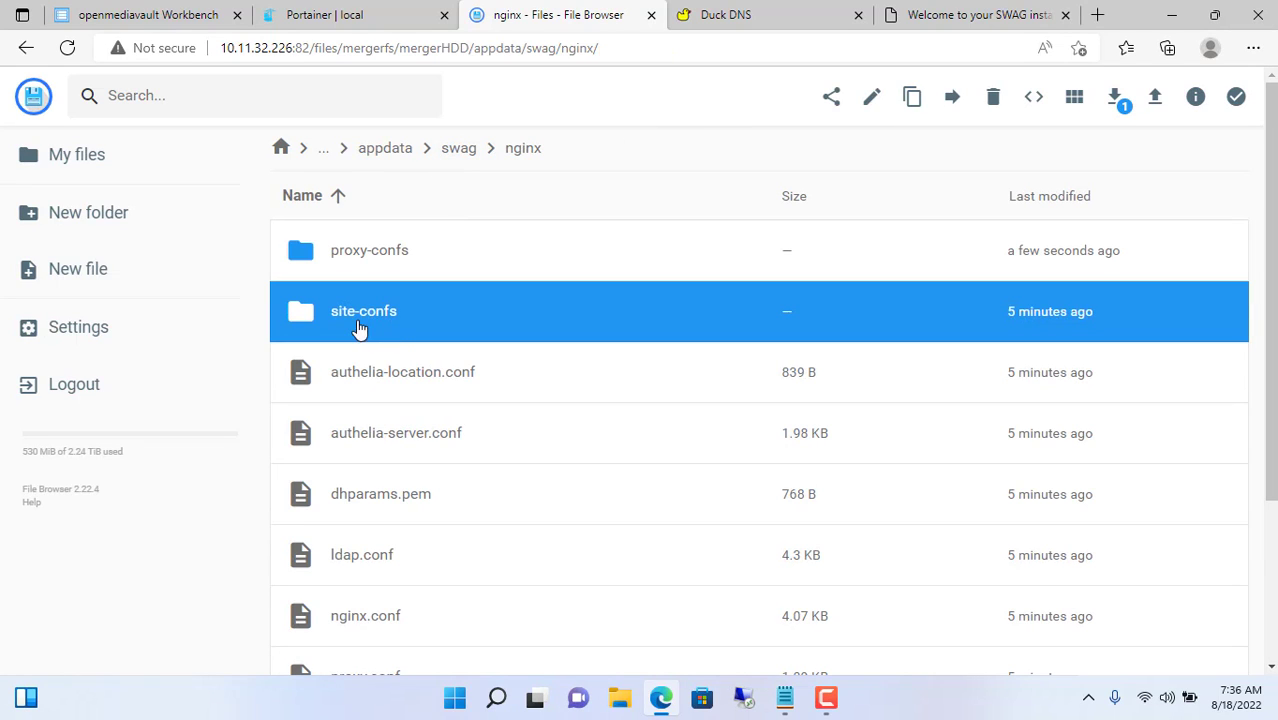
click(400, 330)
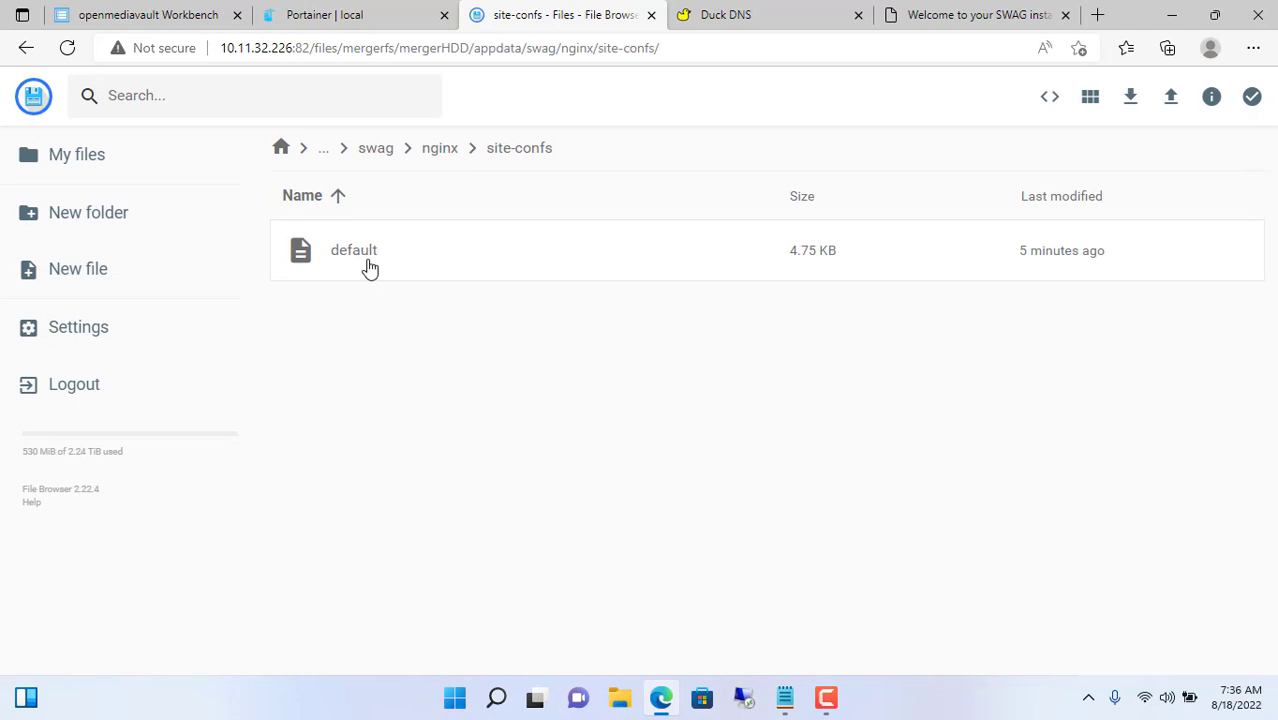
click(370, 265)
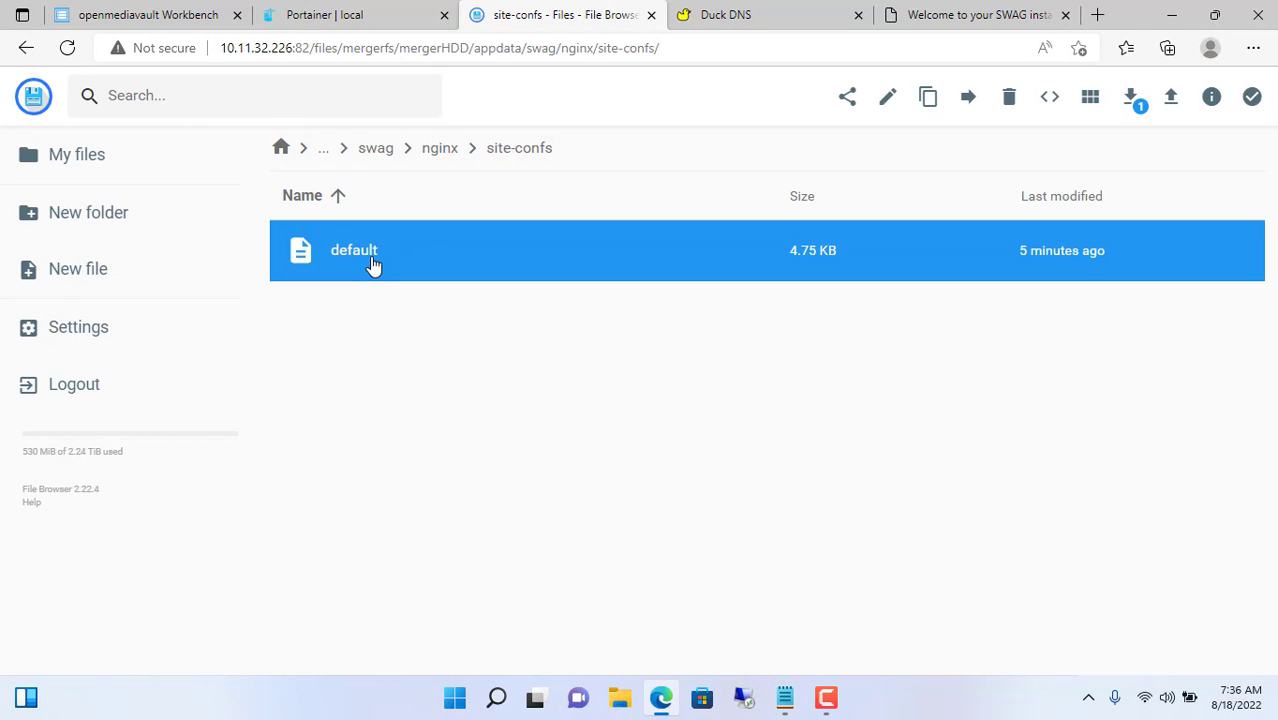
click(1132, 98)
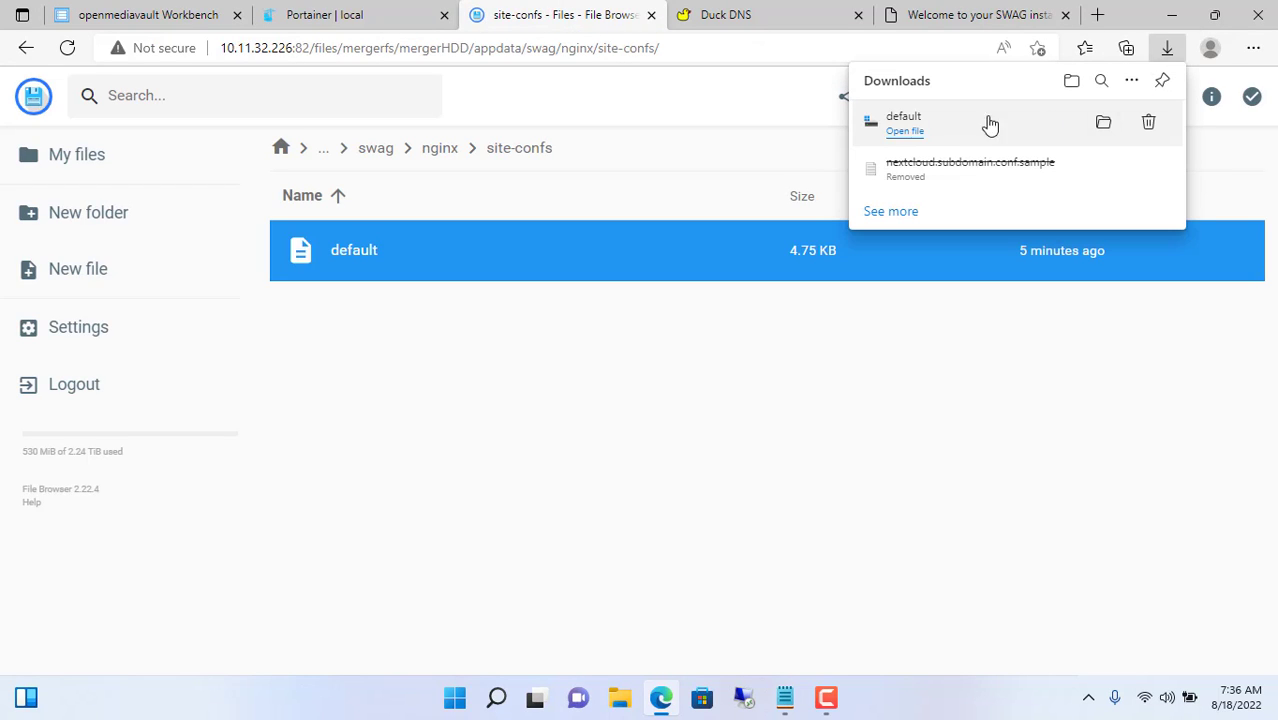
click(1103, 125)
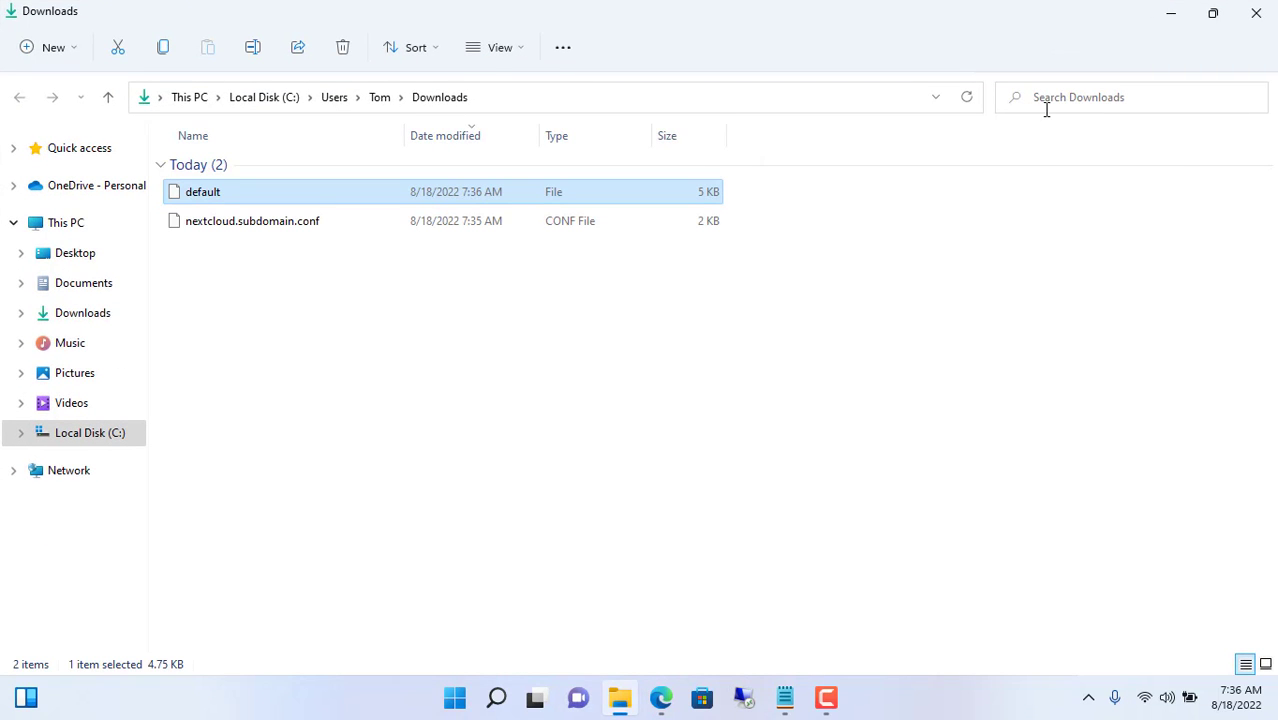
- Open the downloaded 'default' file with Notepad via Open with
right_click(310, 193)
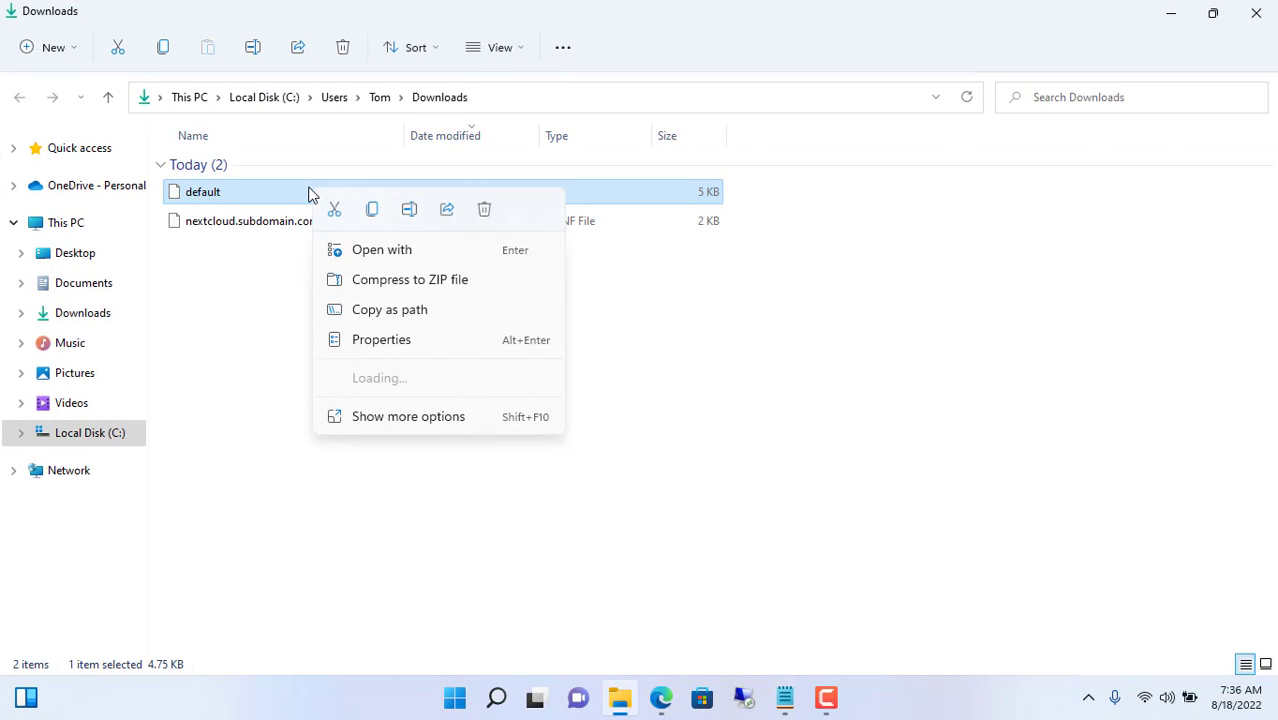
click(415, 257)
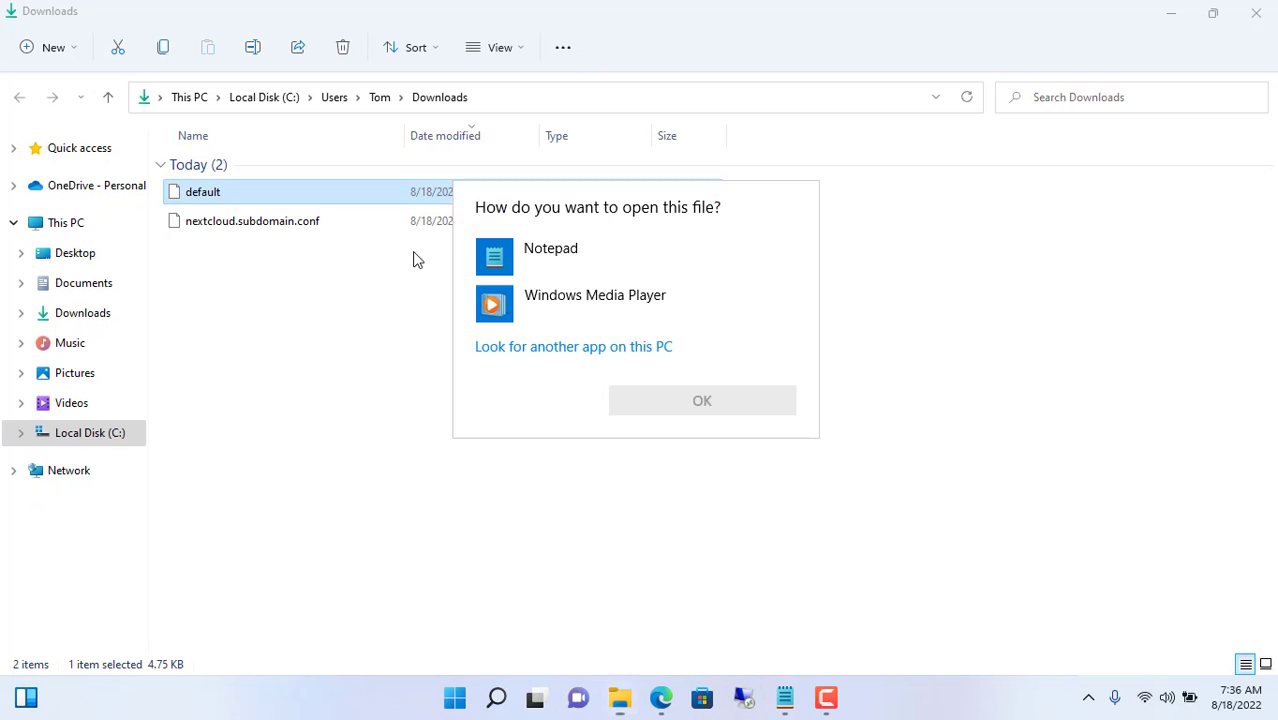
click(546, 263)
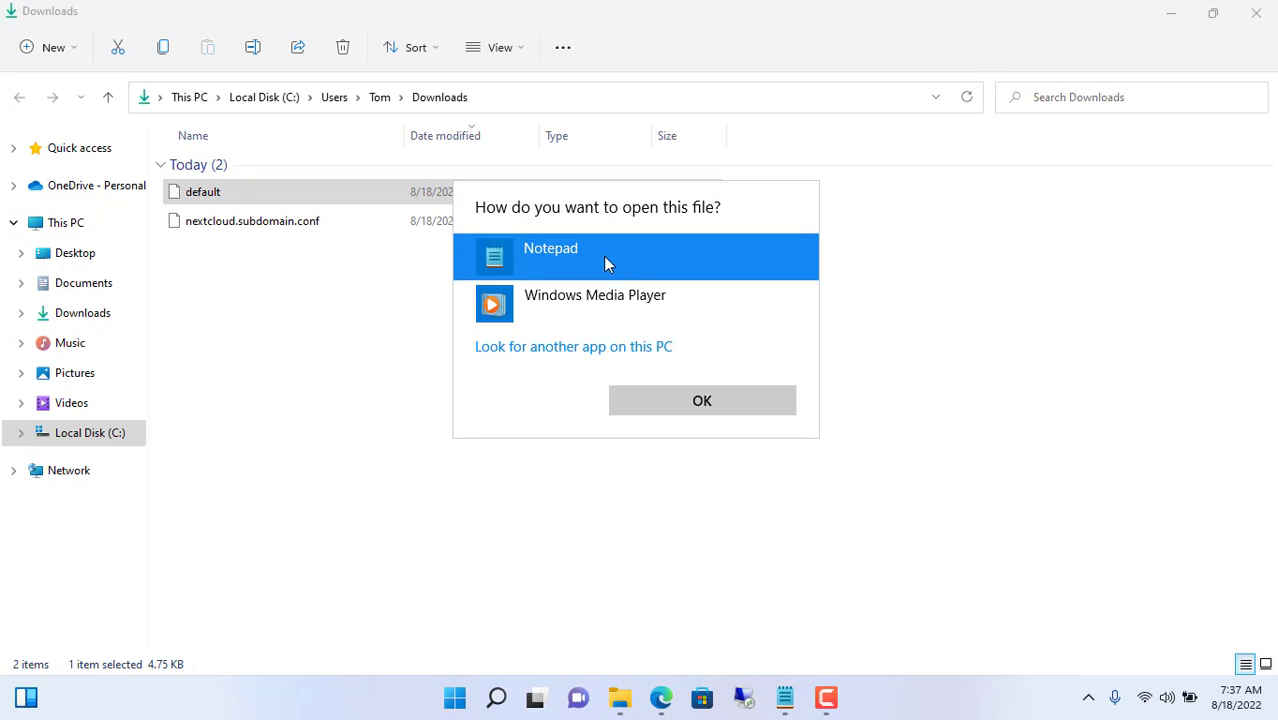
click(719, 398)
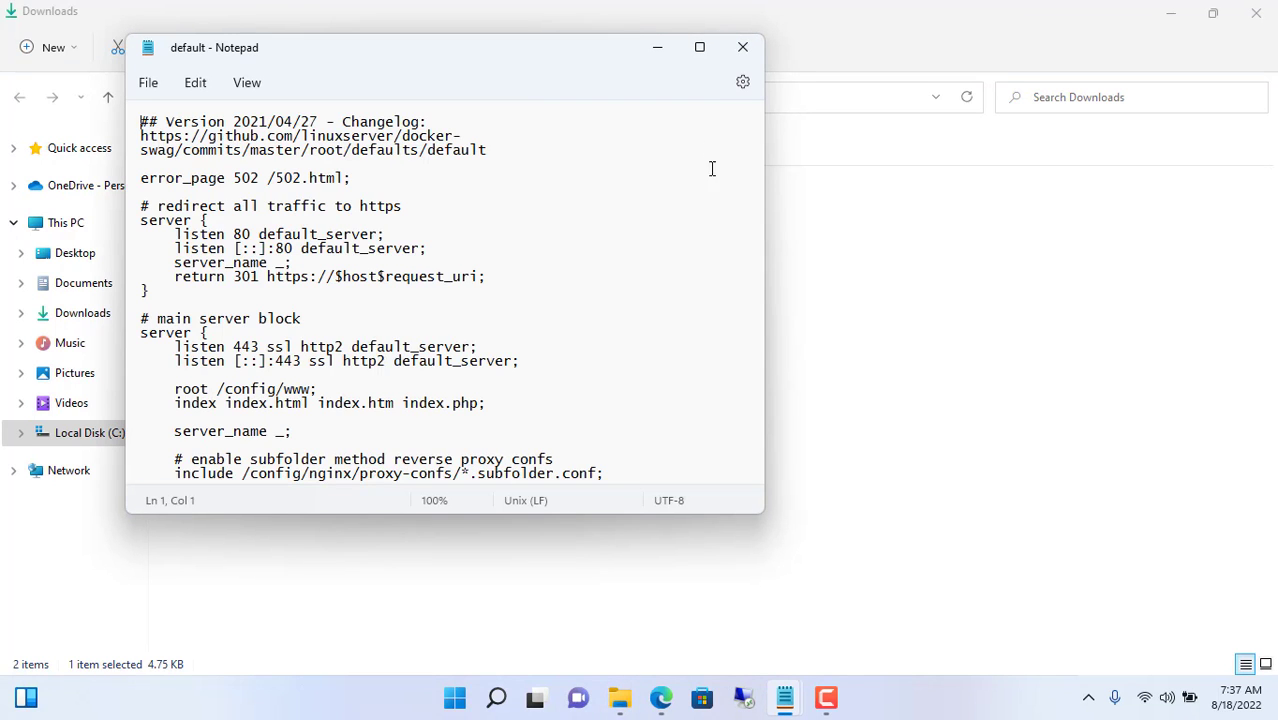
- Comment out the location / {, try_files and closing } lines with # and save the default config
click(702, 46)
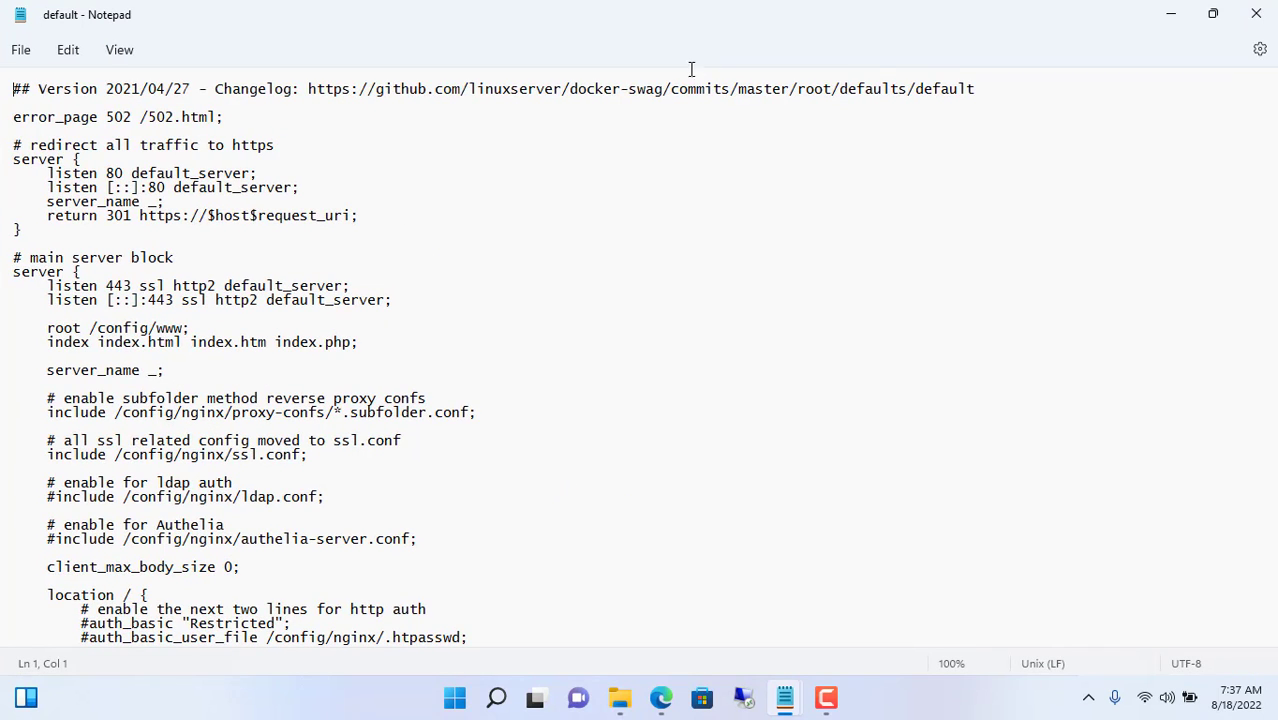
scroll(592, 295, down, 1)
scroll(592, 295, down, 6)
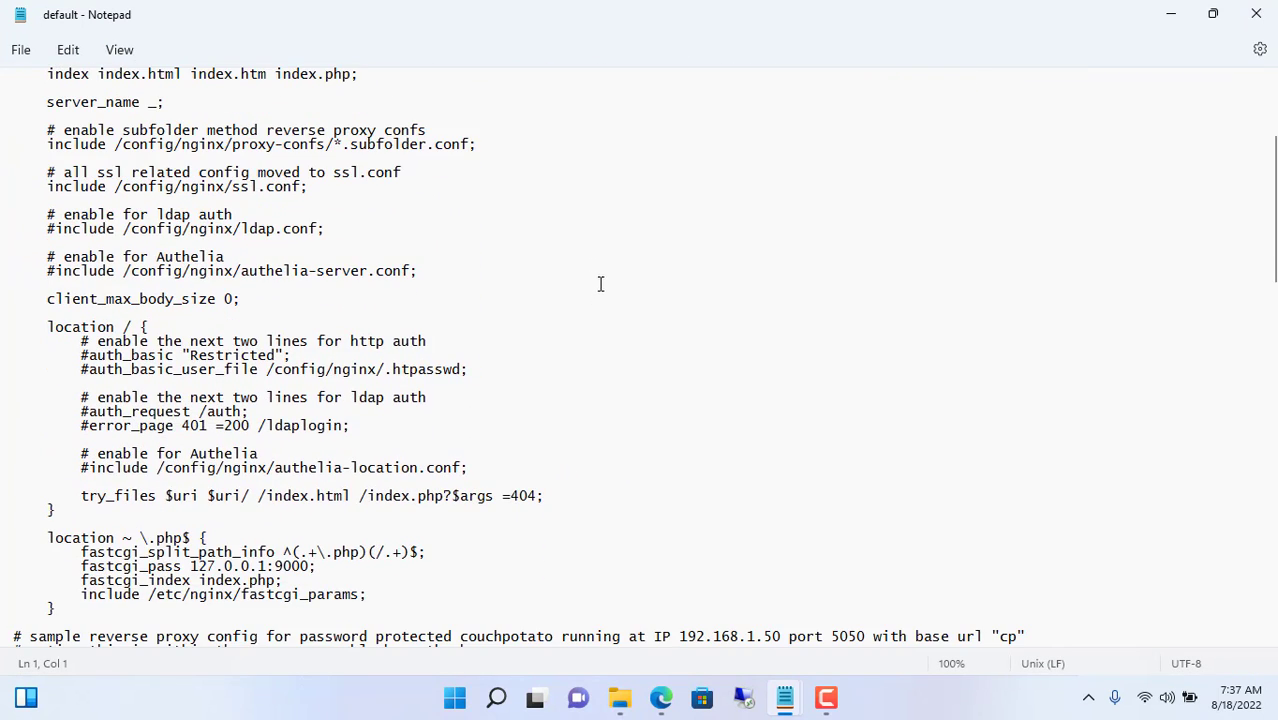
drag(48, 325, 553, 496)
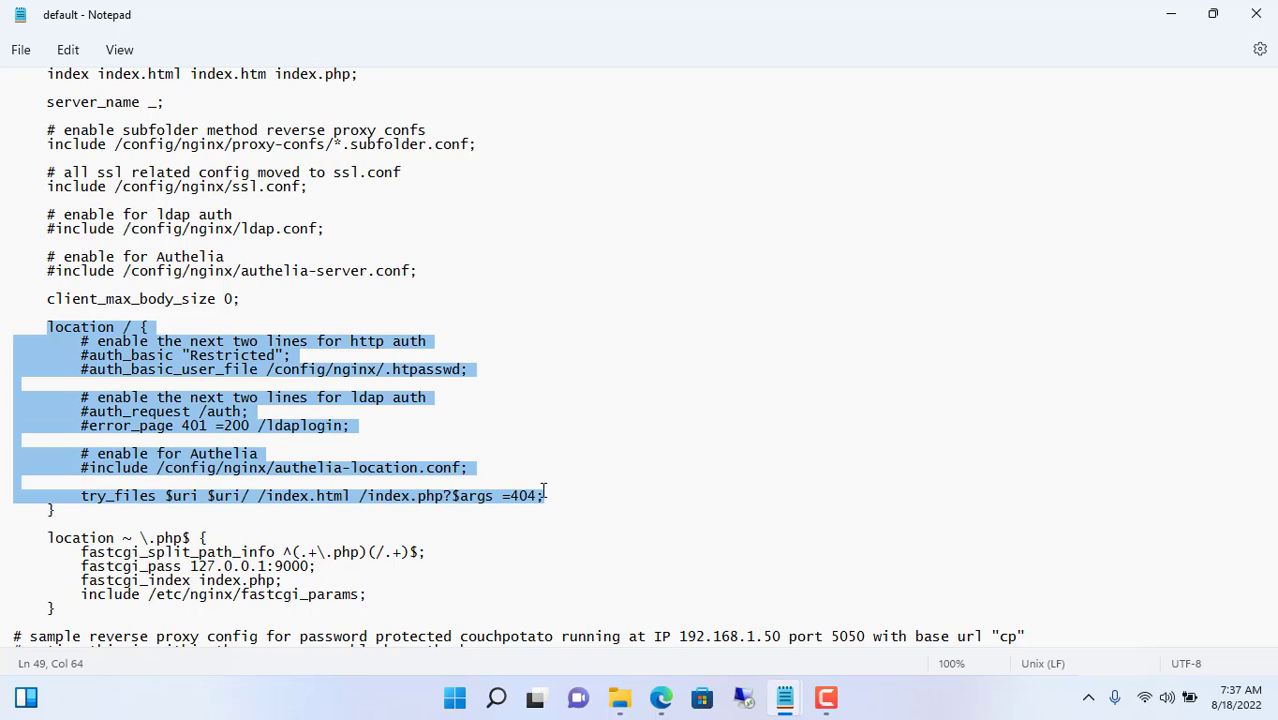
click(47, 327)
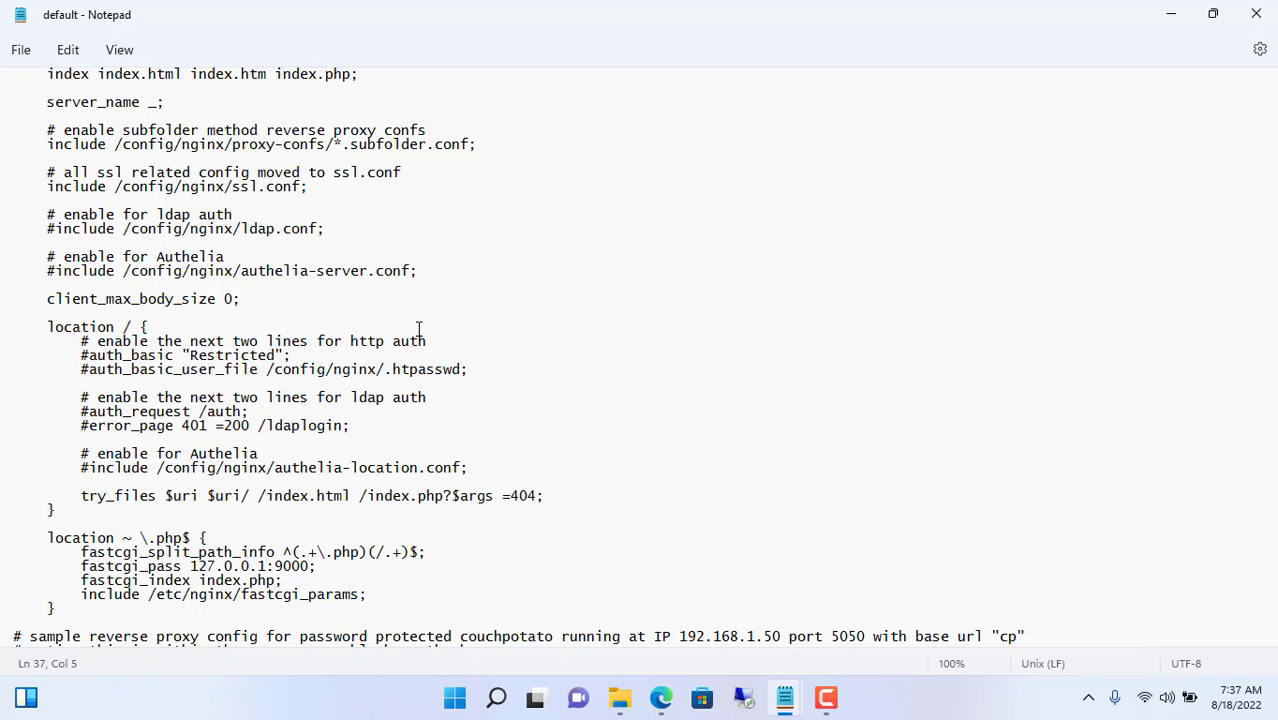
text(#)
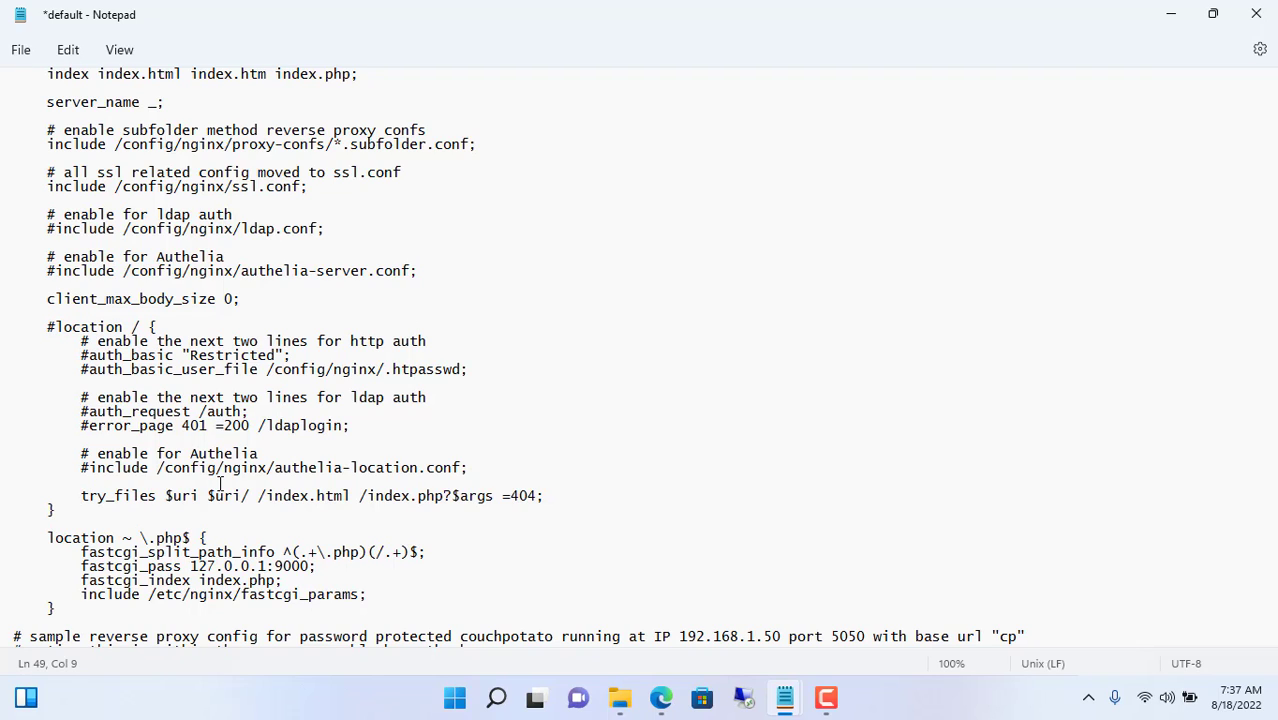
text(#)
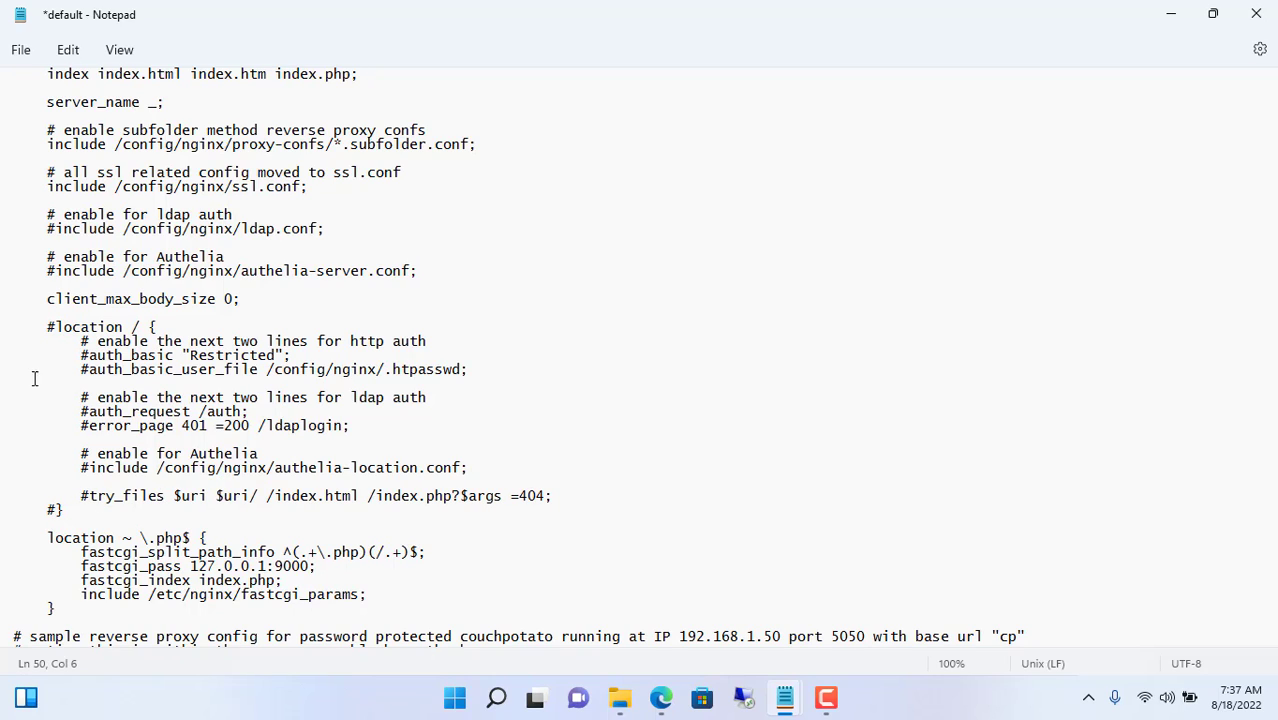
drag(42, 331, 112, 514)
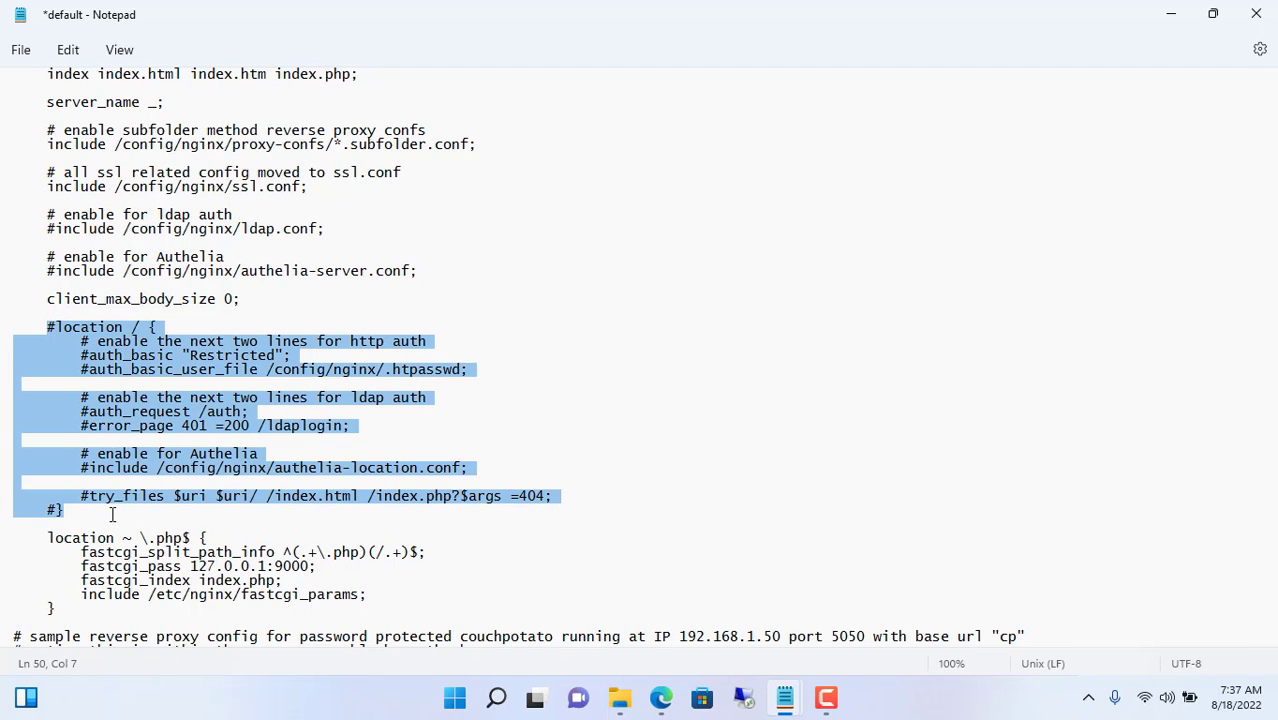
click(23, 50)
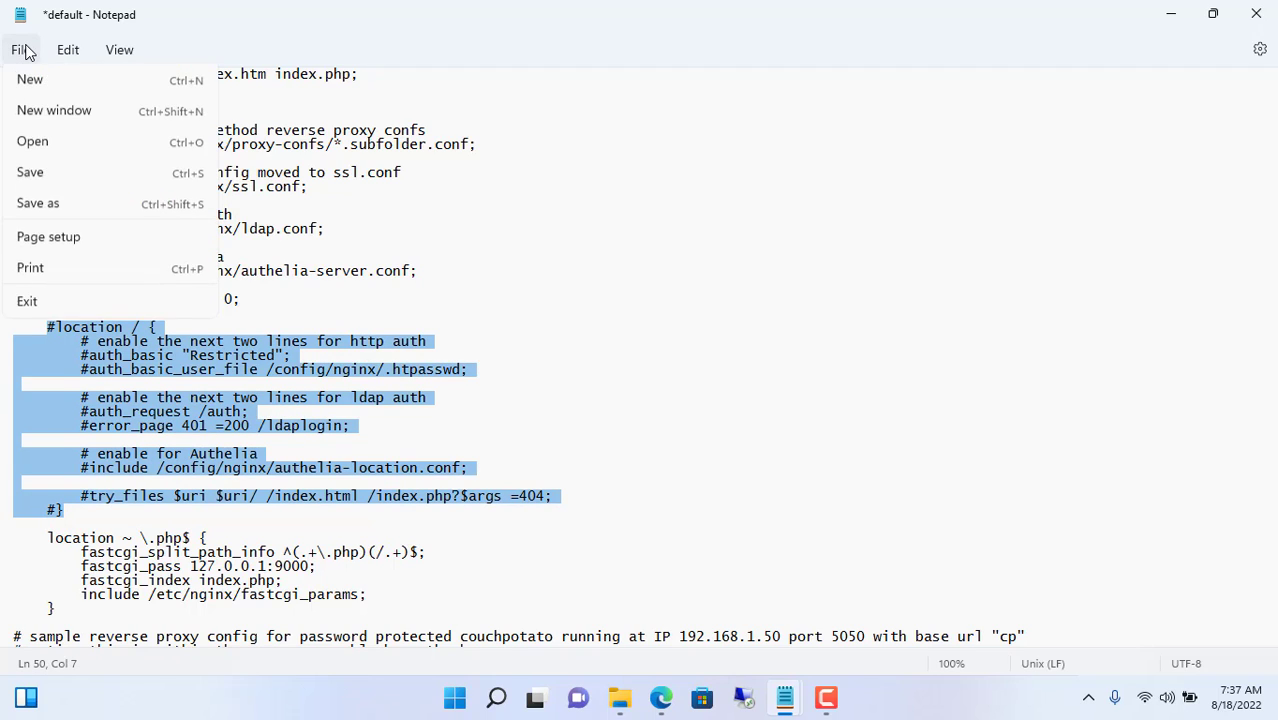
click(42, 180)
- Upload the edited 'default' from Downloads into site-confs, replacing the existing default file
click(1256, 14)
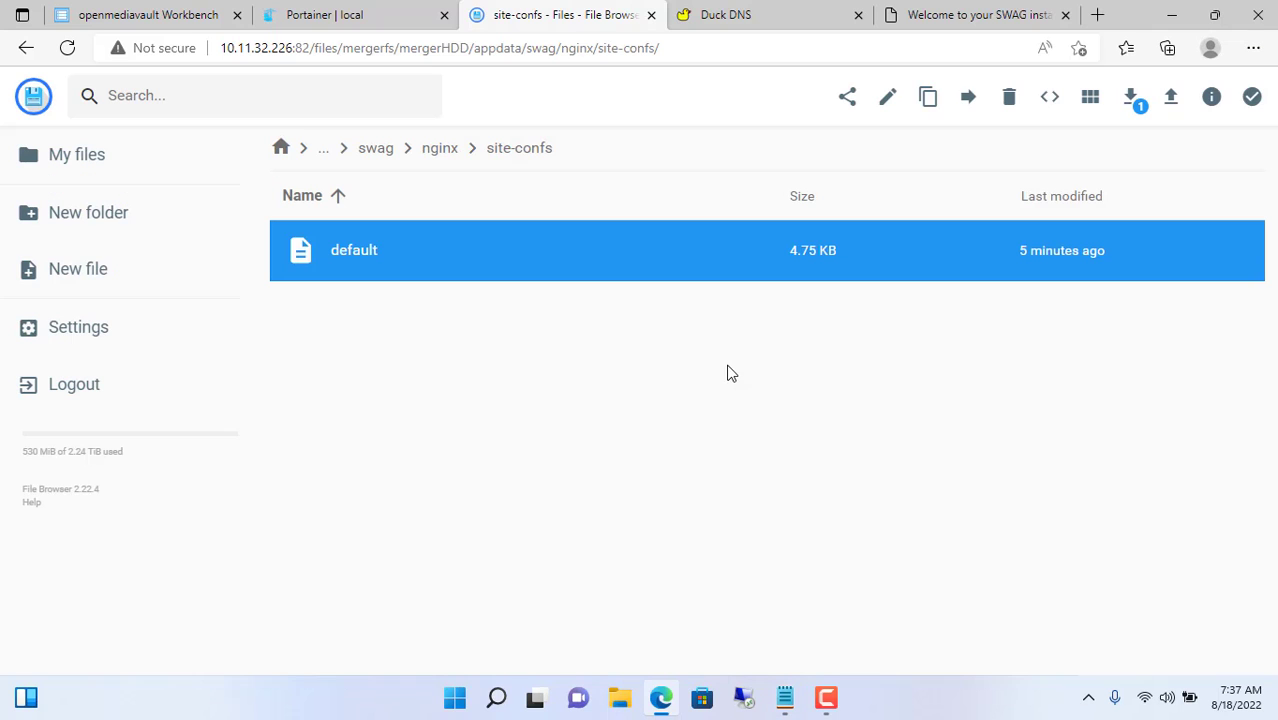
click(1172, 100)
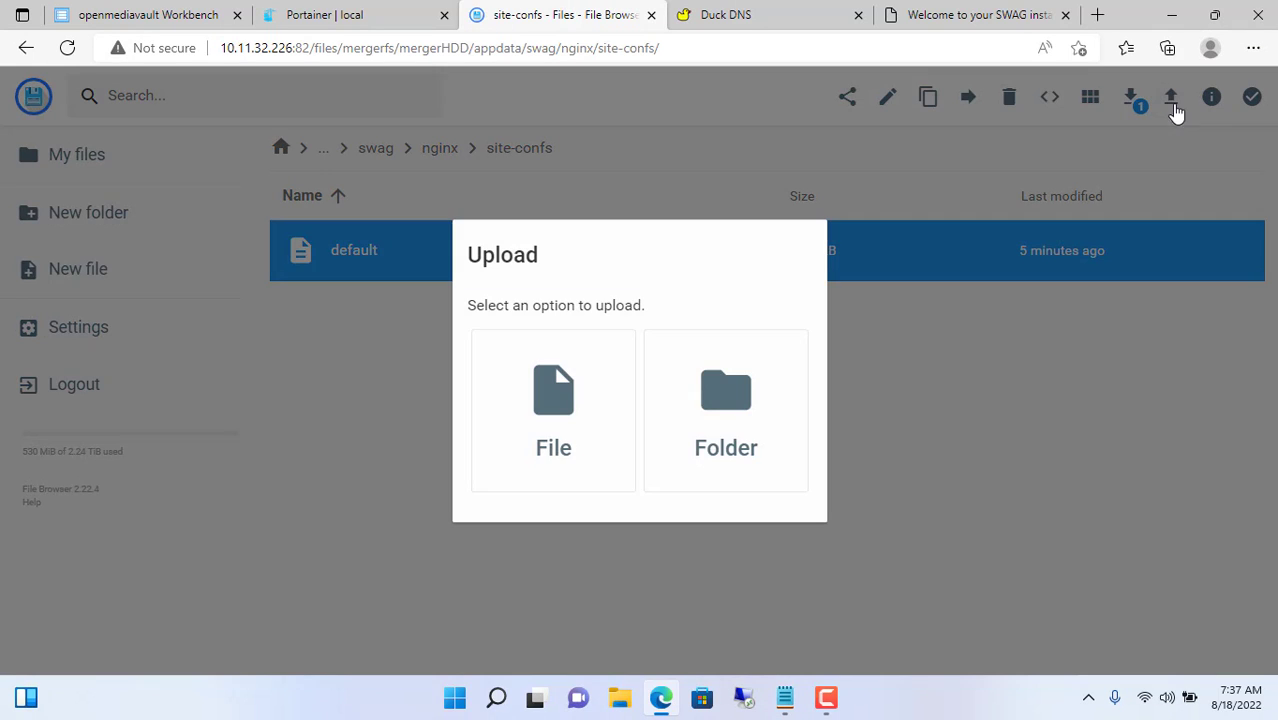
click(544, 420)
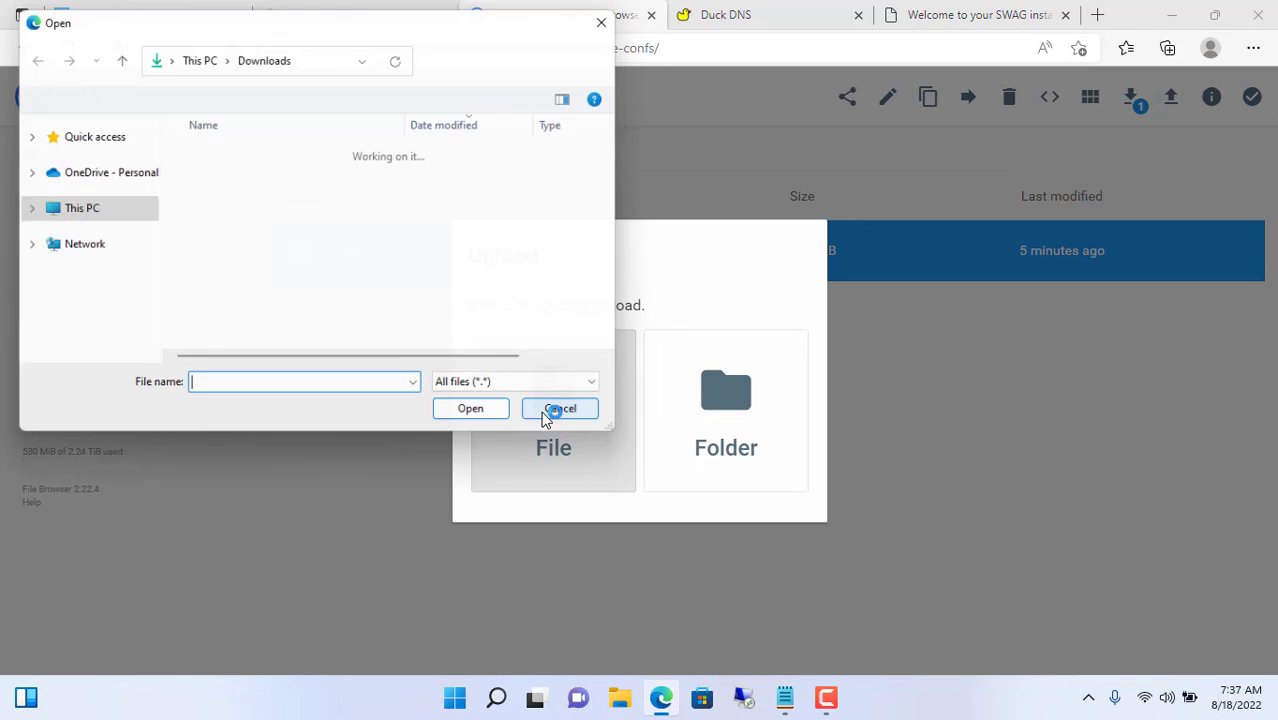
click(218, 180)
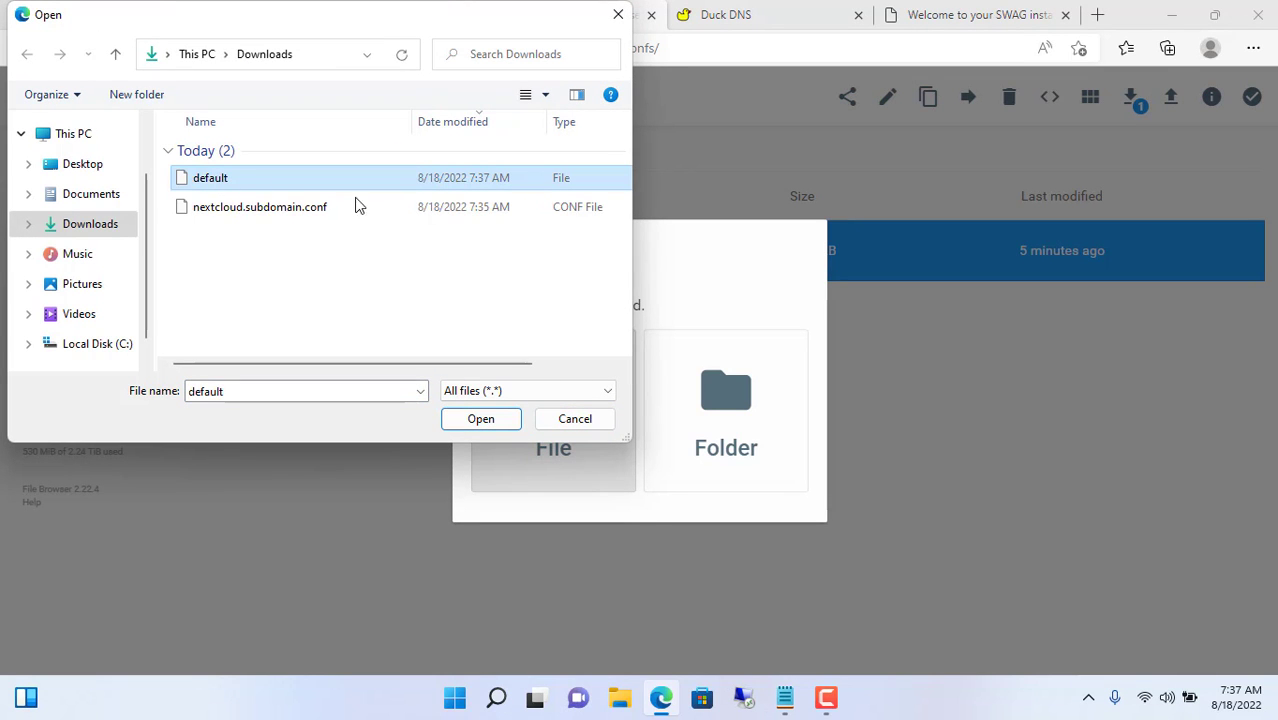
click(489, 425)
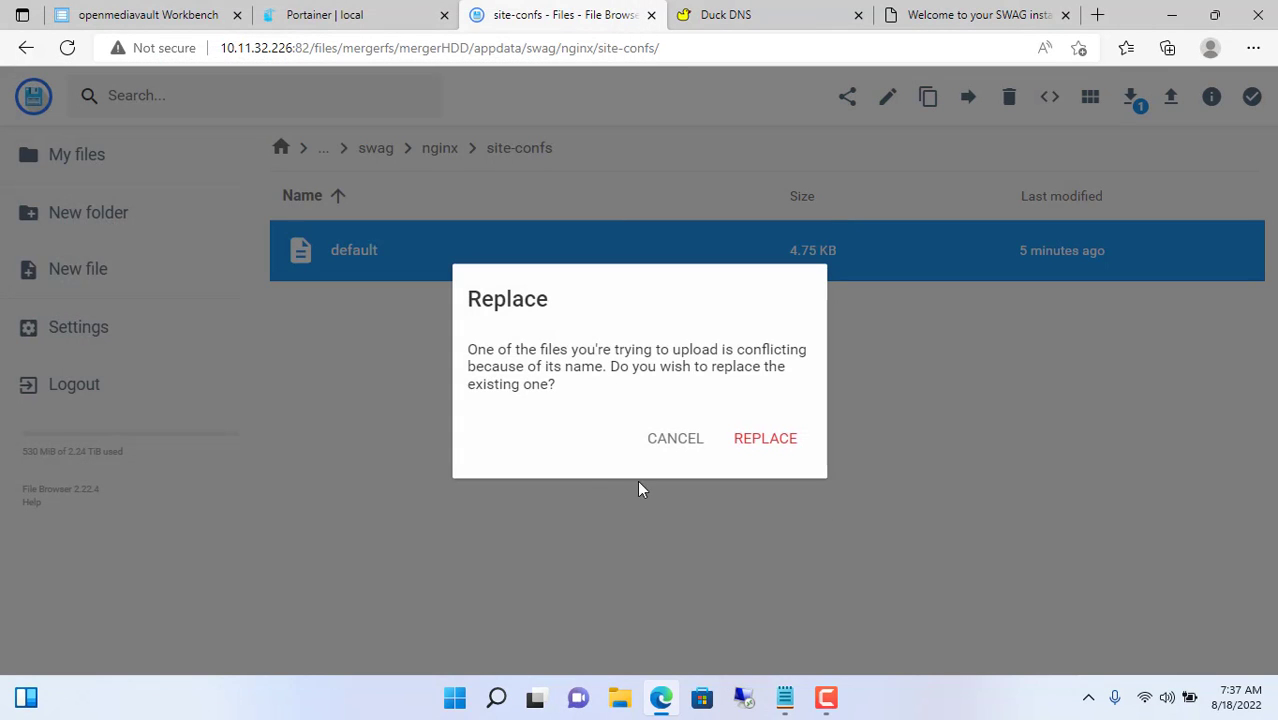
click(801, 449)
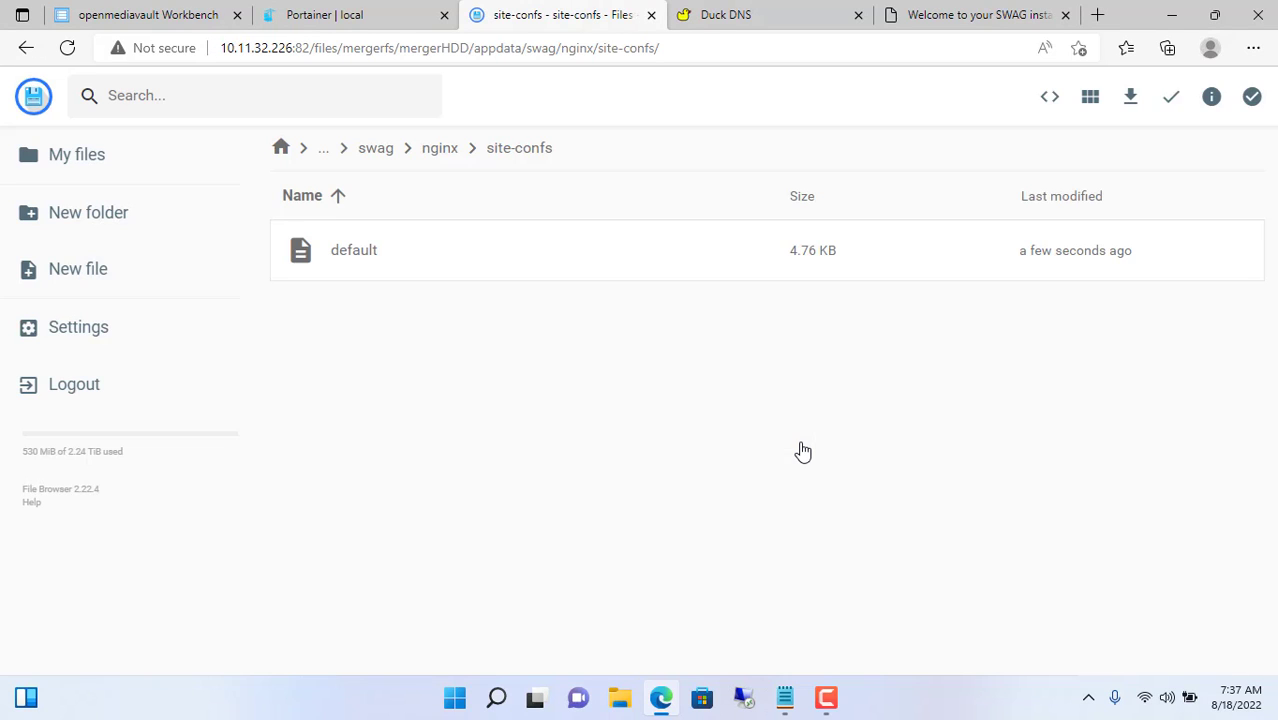
click(340, 260)
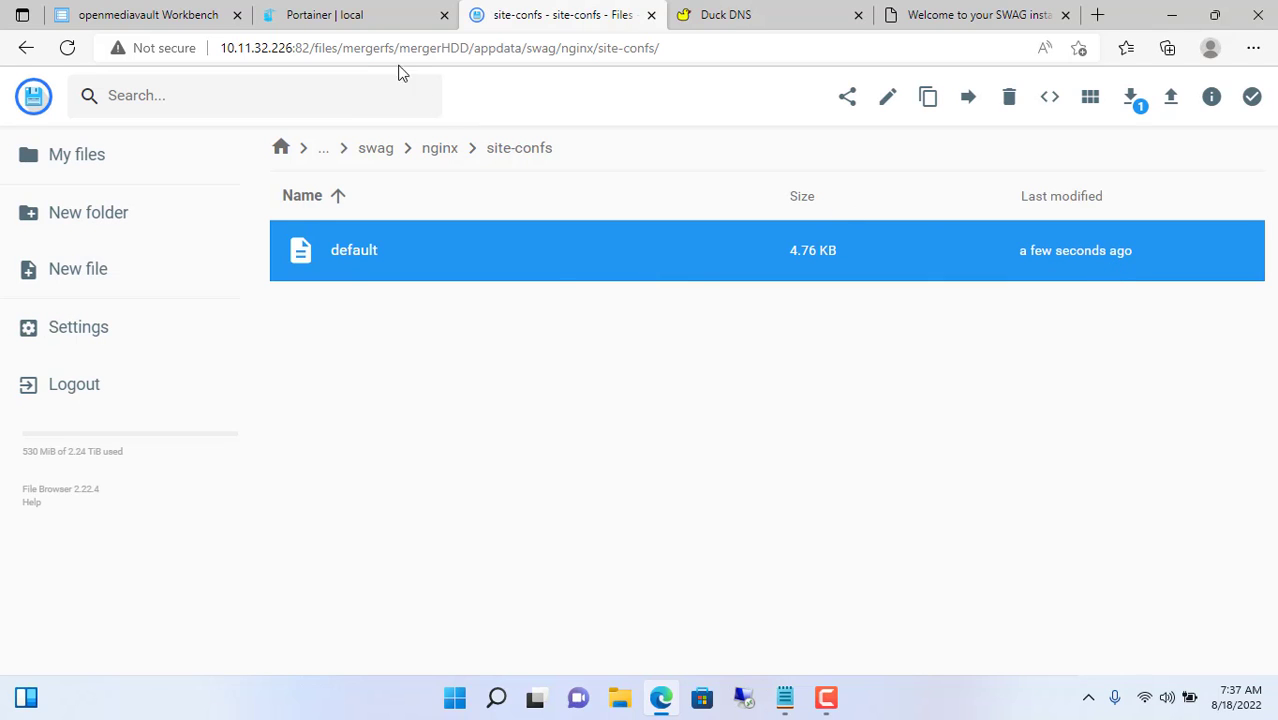
click(357, 17)
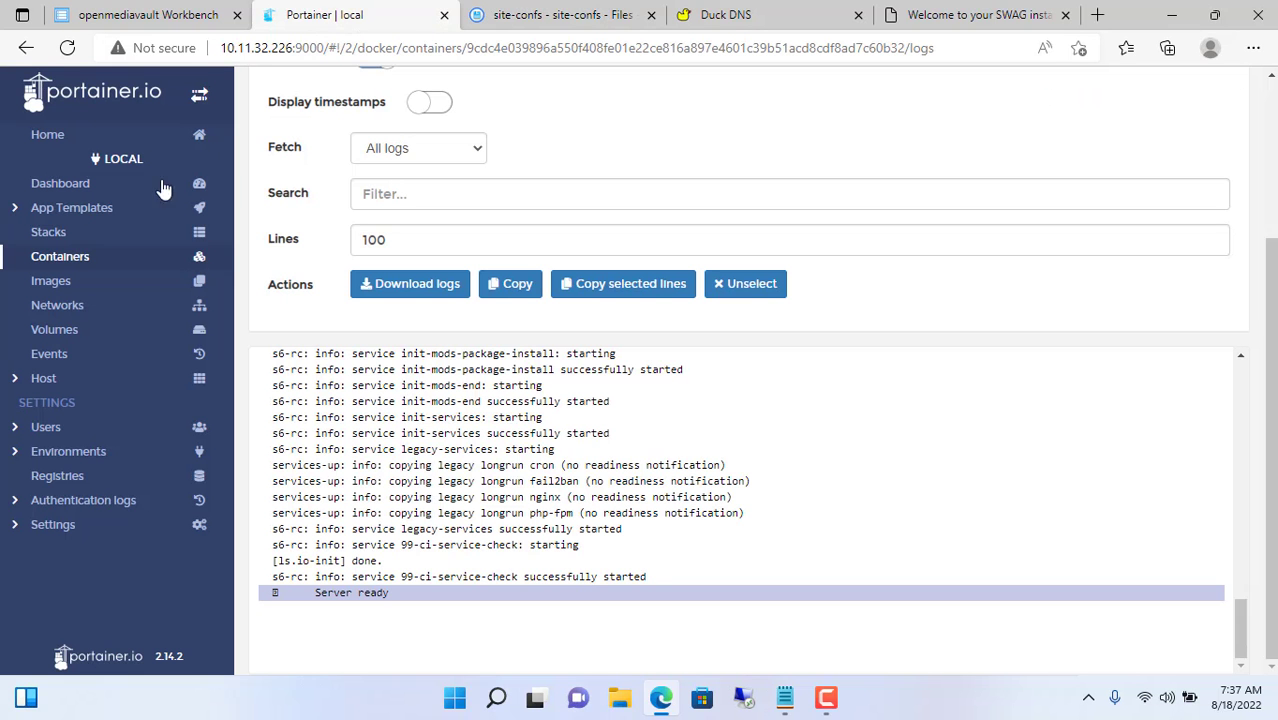
- Restart the swag container from Portainer's Containers list
click(63, 260)
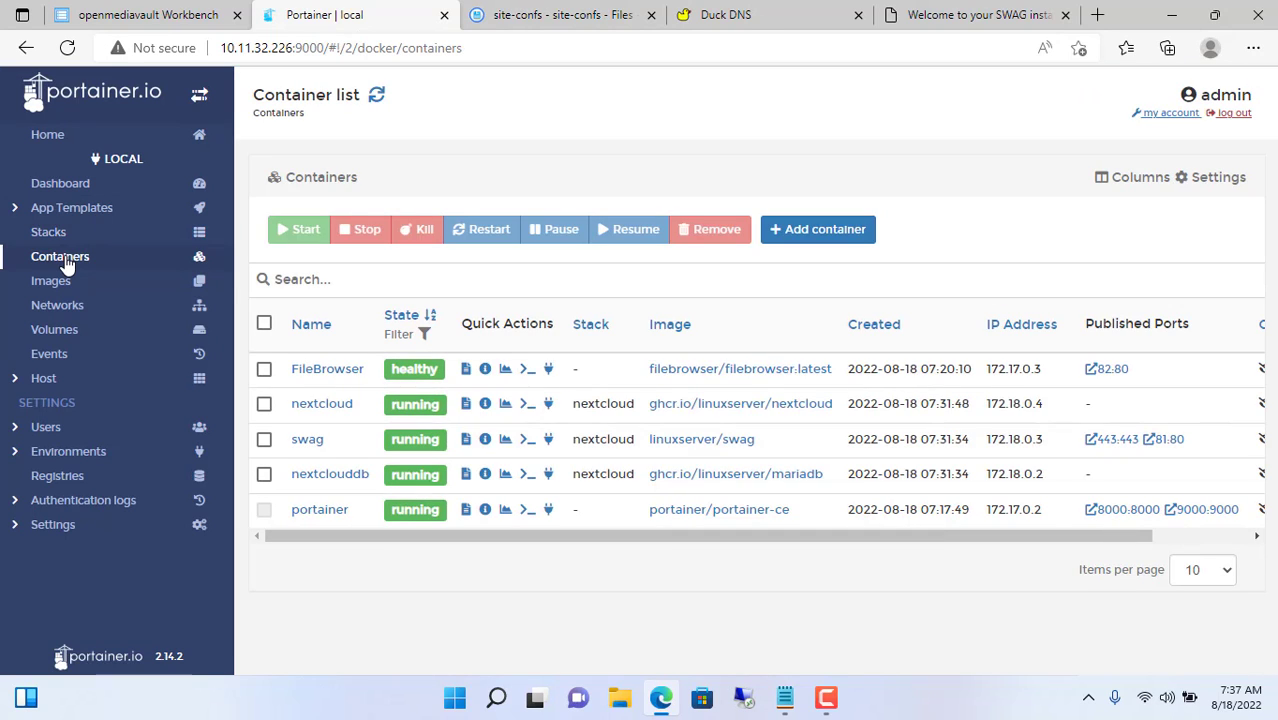
click(265, 443)
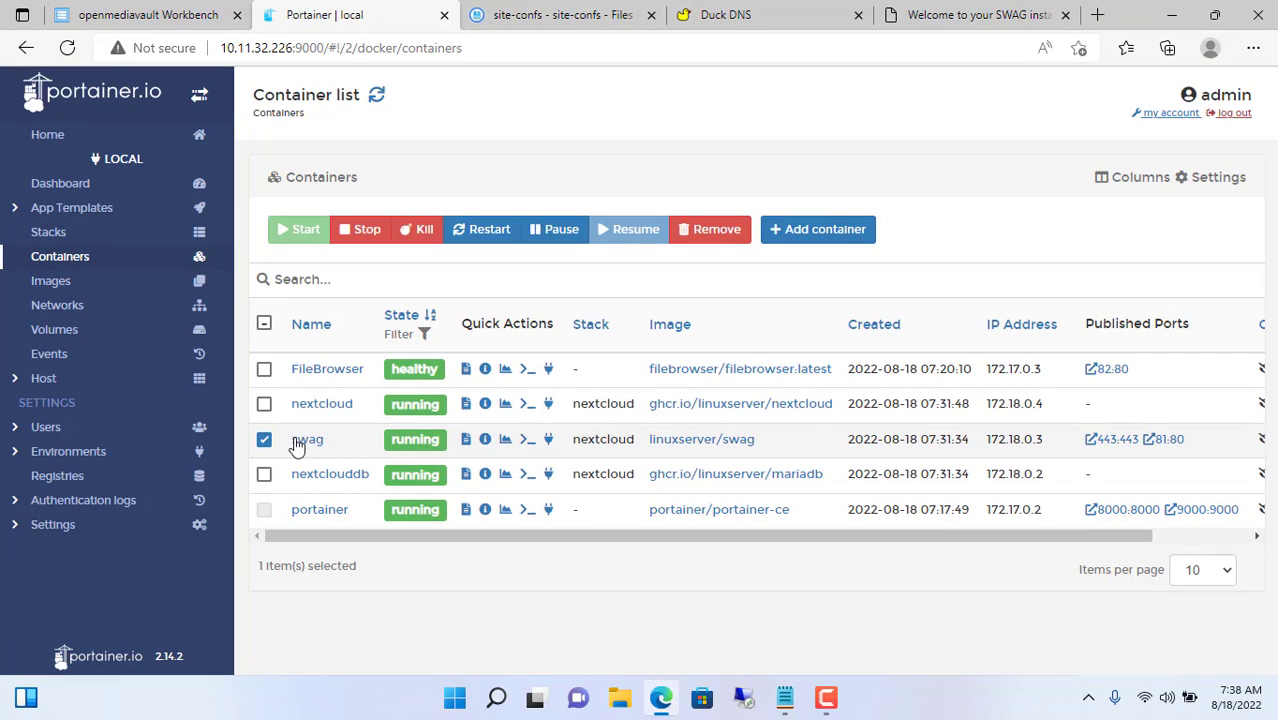
click(493, 236)
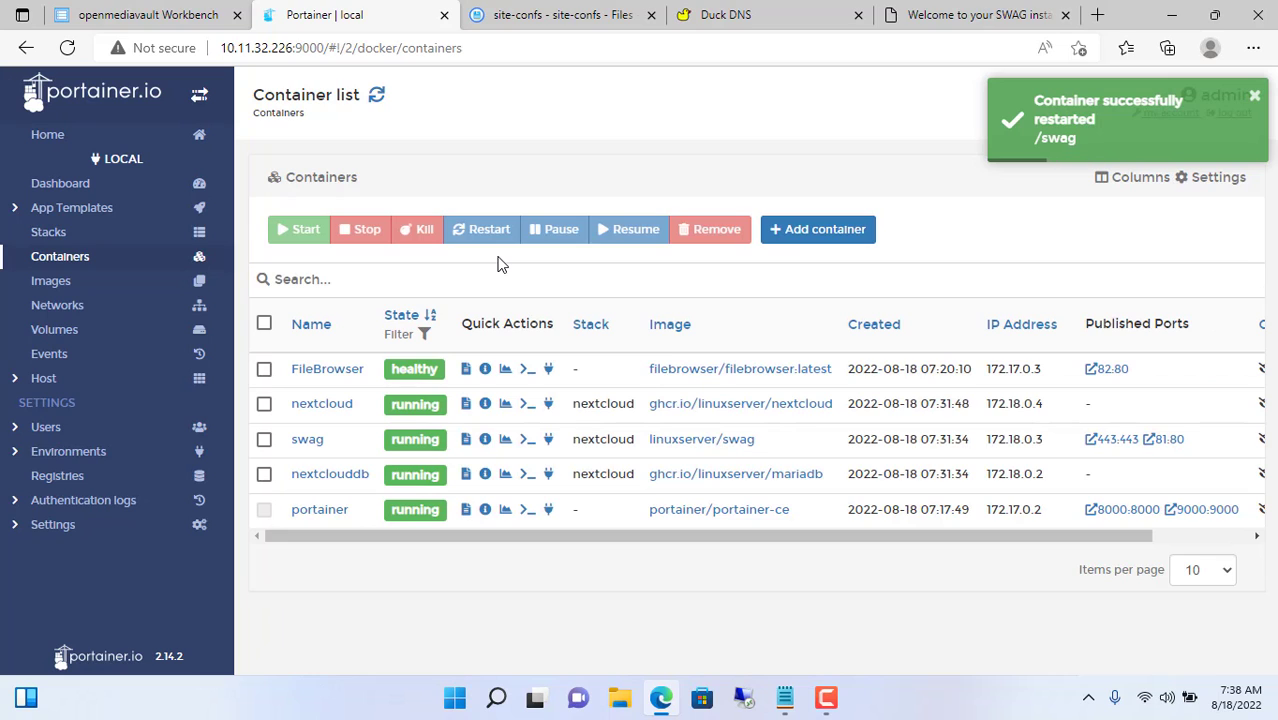
click(962, 18)
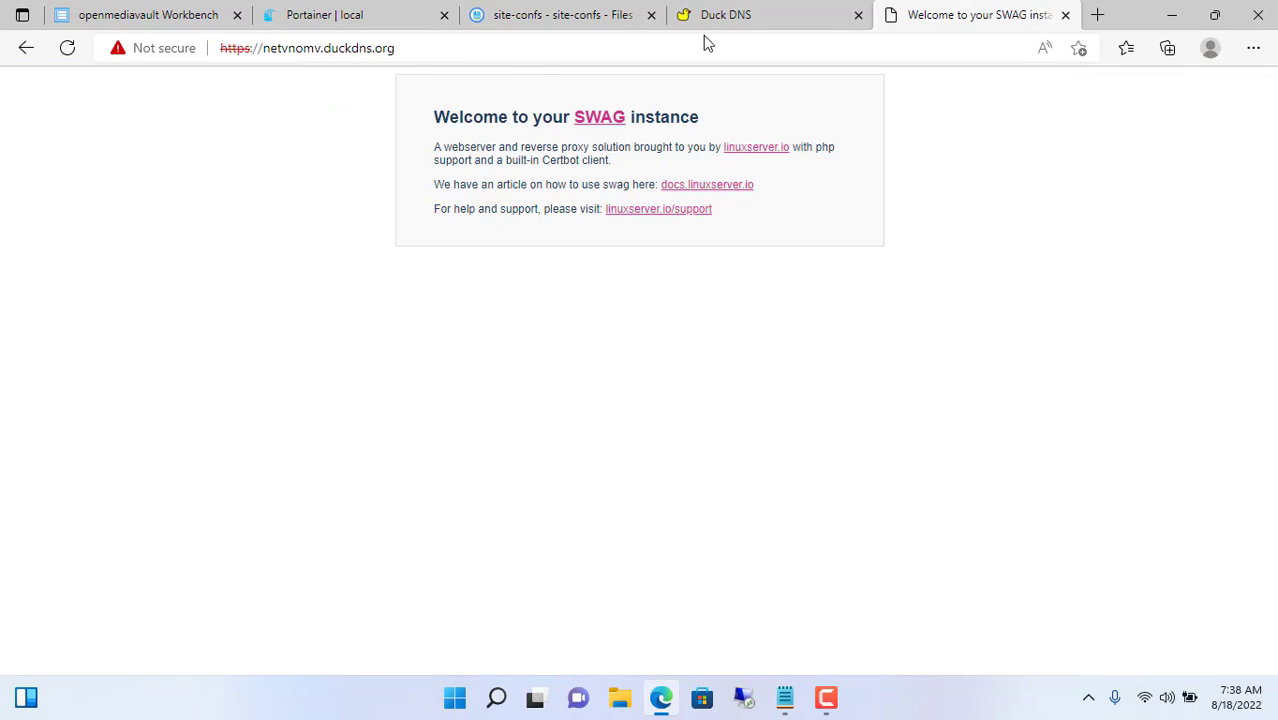
click(267, 50)
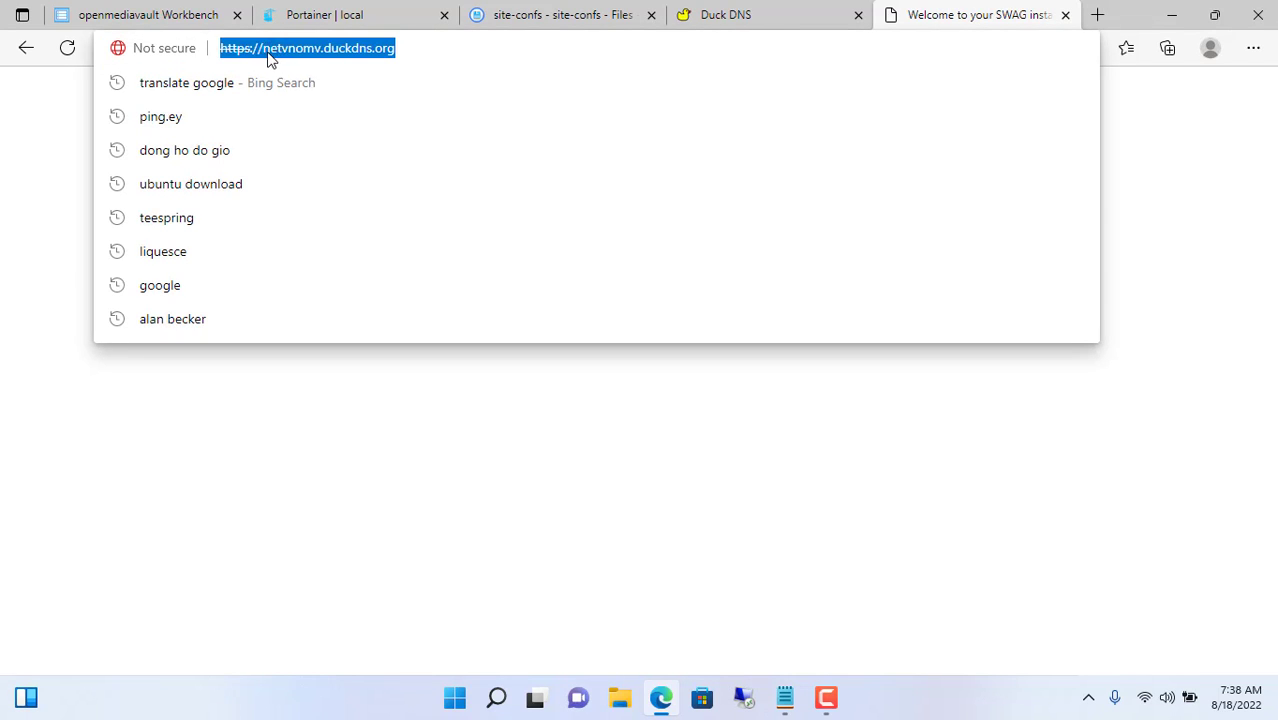
click(268, 53)
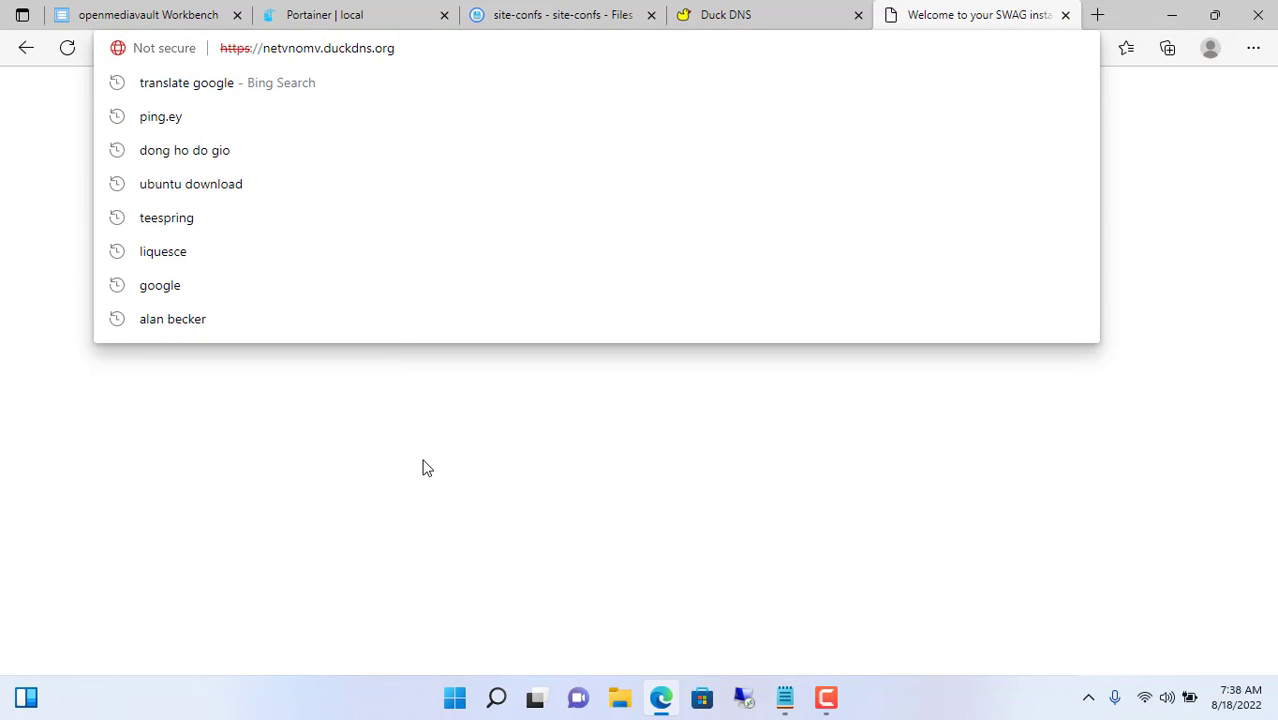
text(nextcloud.)
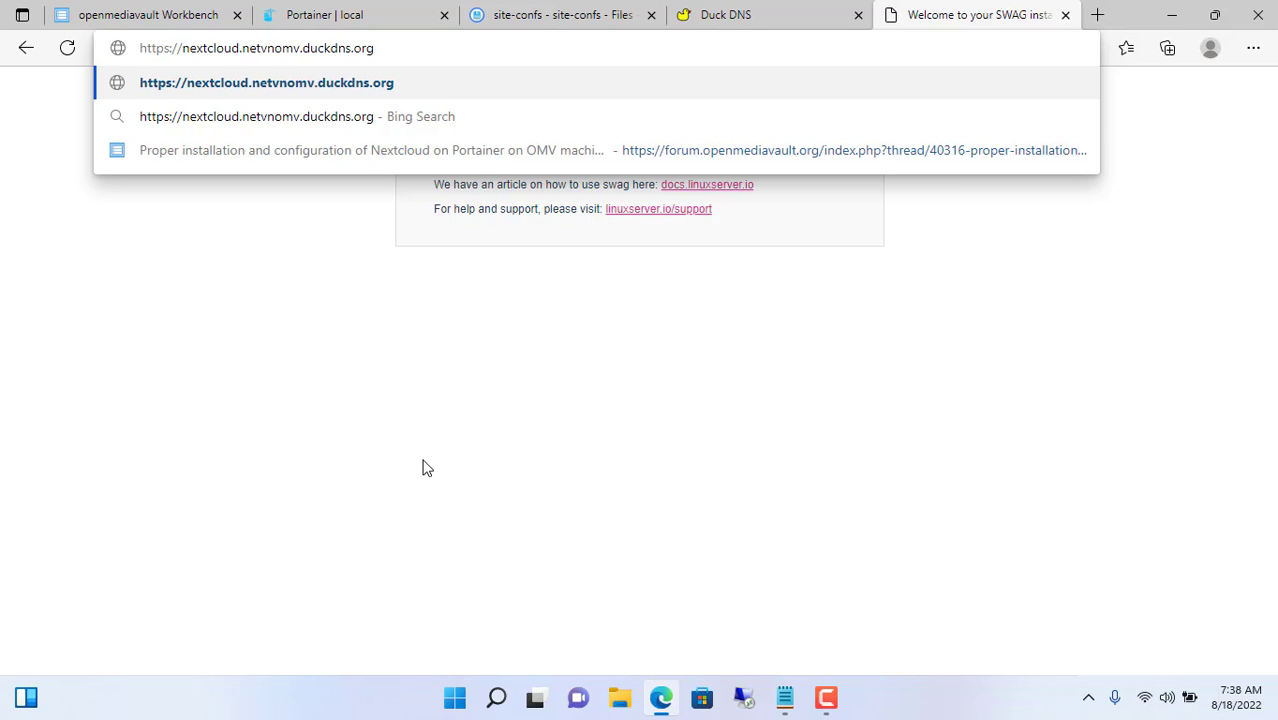
key(Return)
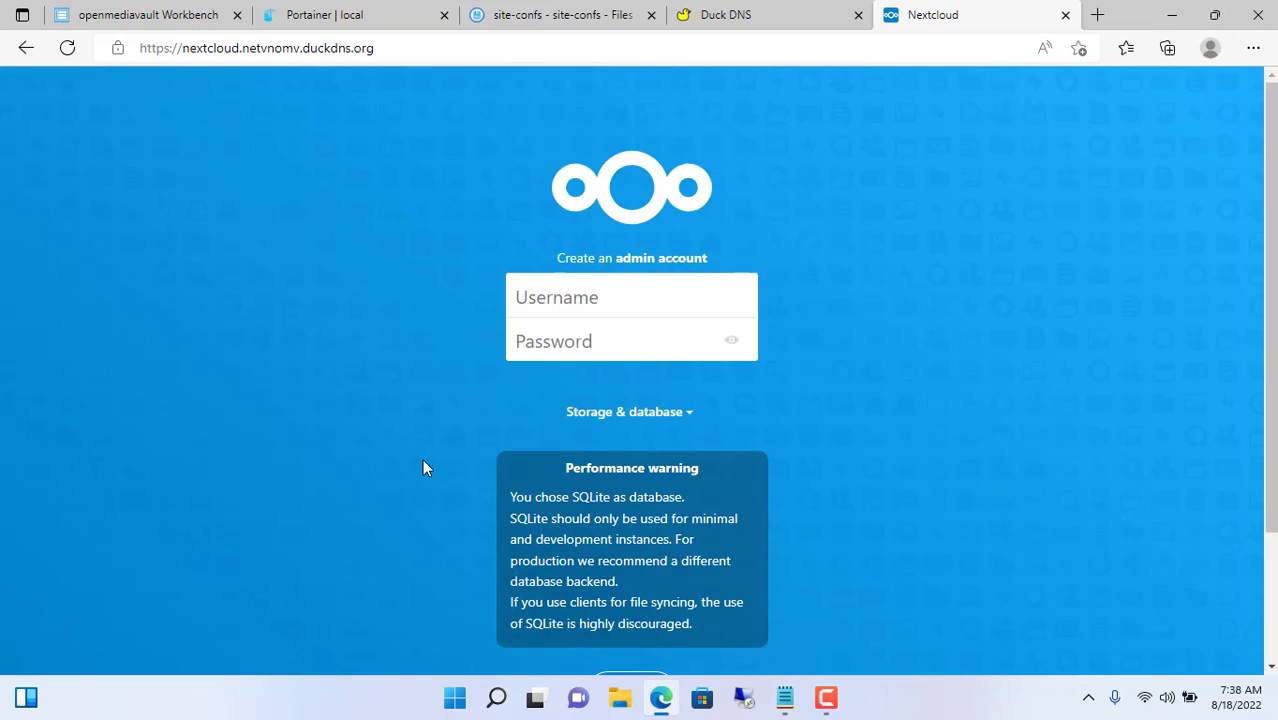
- Enter the admin username and password, choose MySQL/MariaDB and set database user to root
scroll(1270, 290, down, 1)
text(ad)
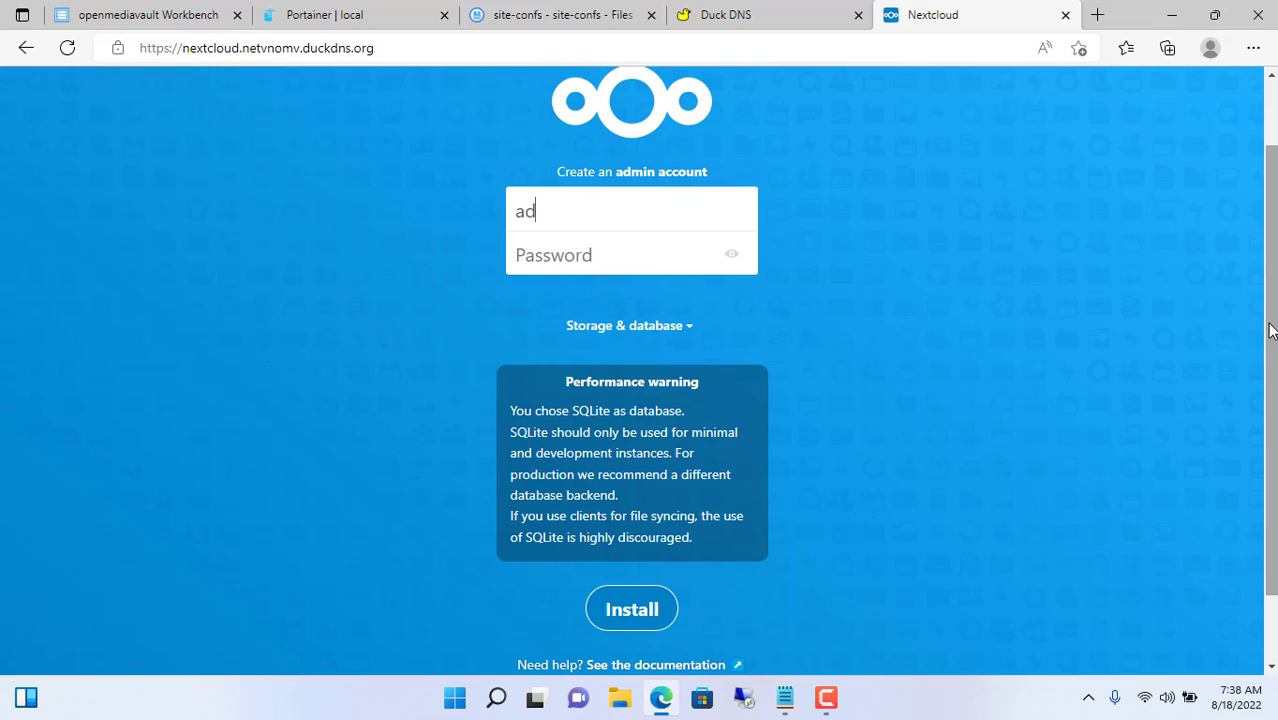
text(min********)
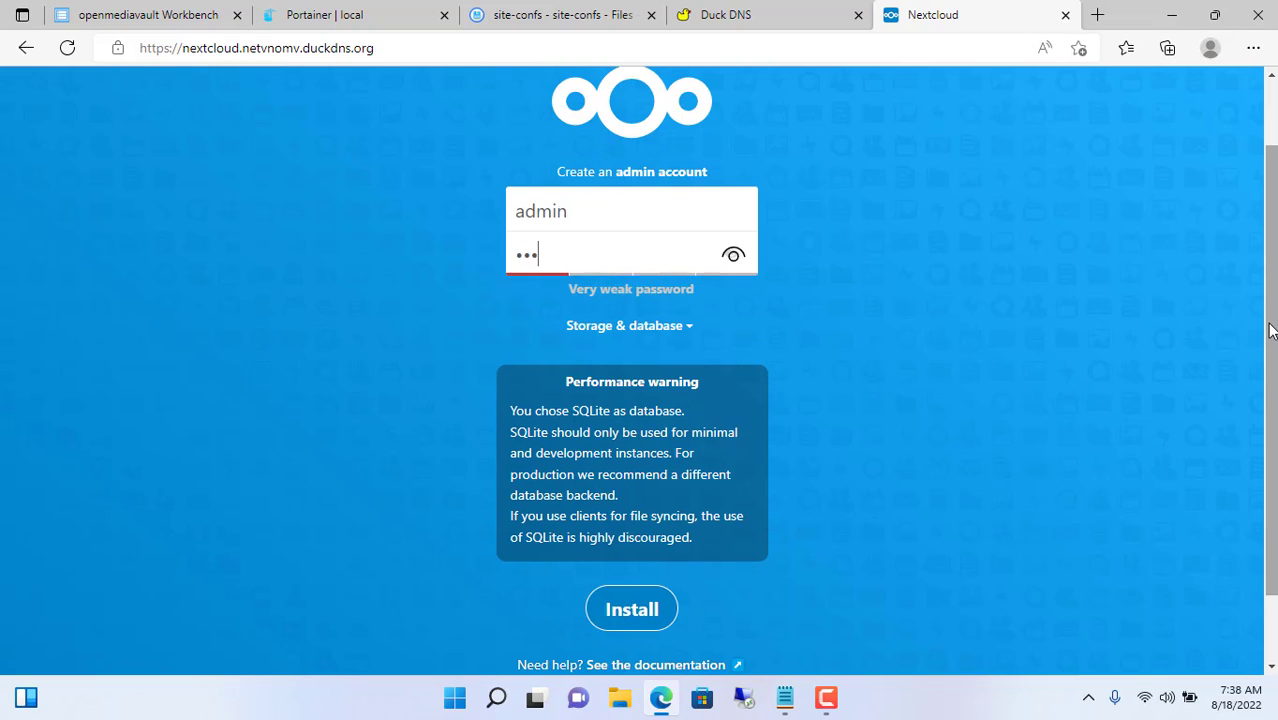
text(****)
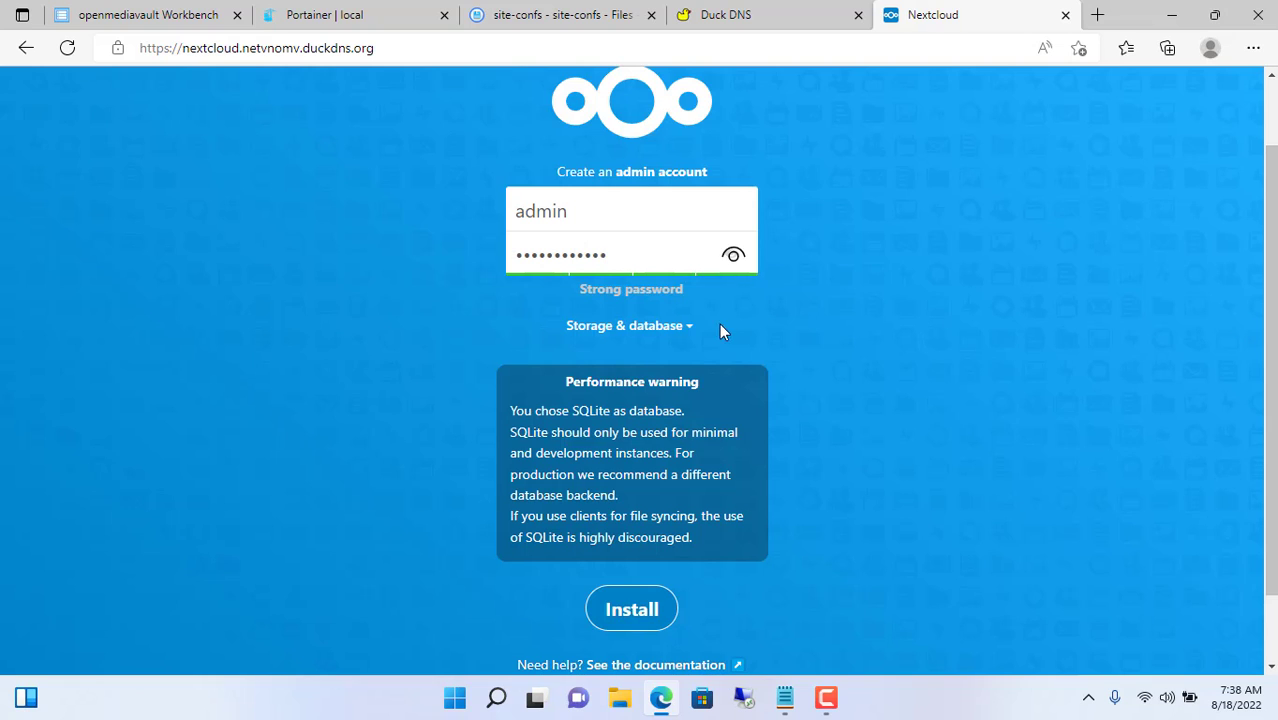
click(680, 333)
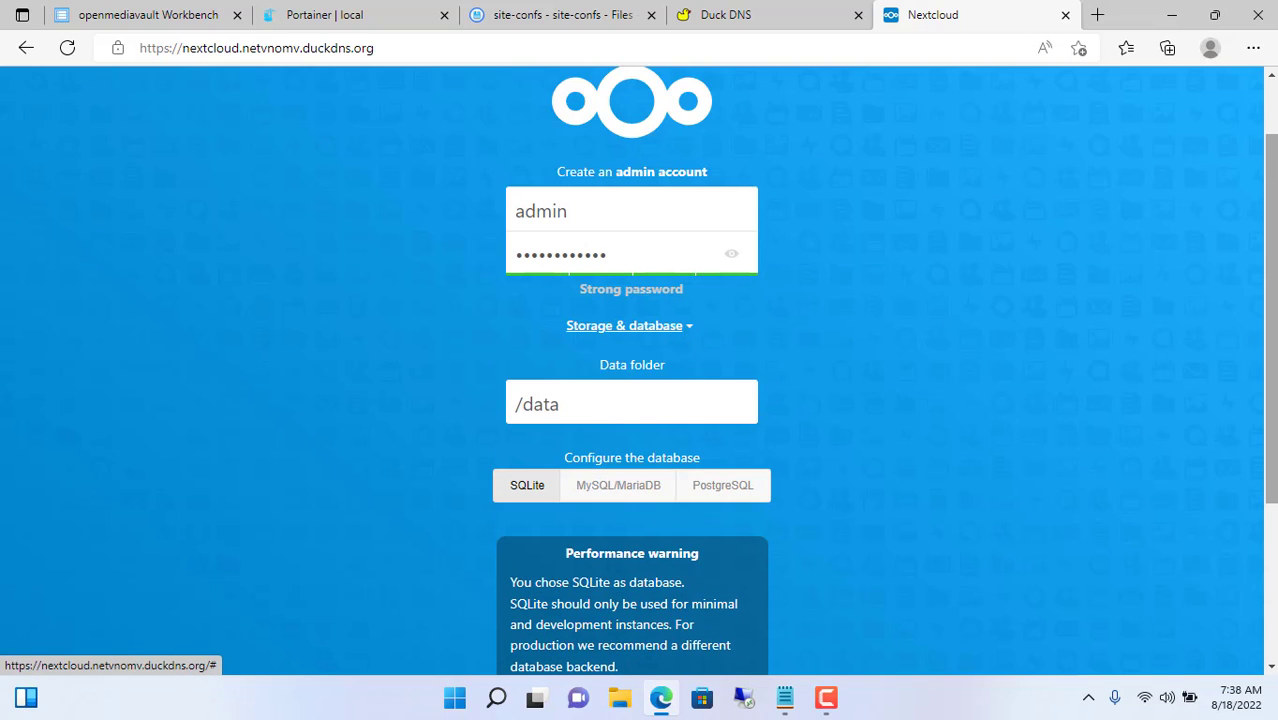
drag(1271, 274, 1272, 395)
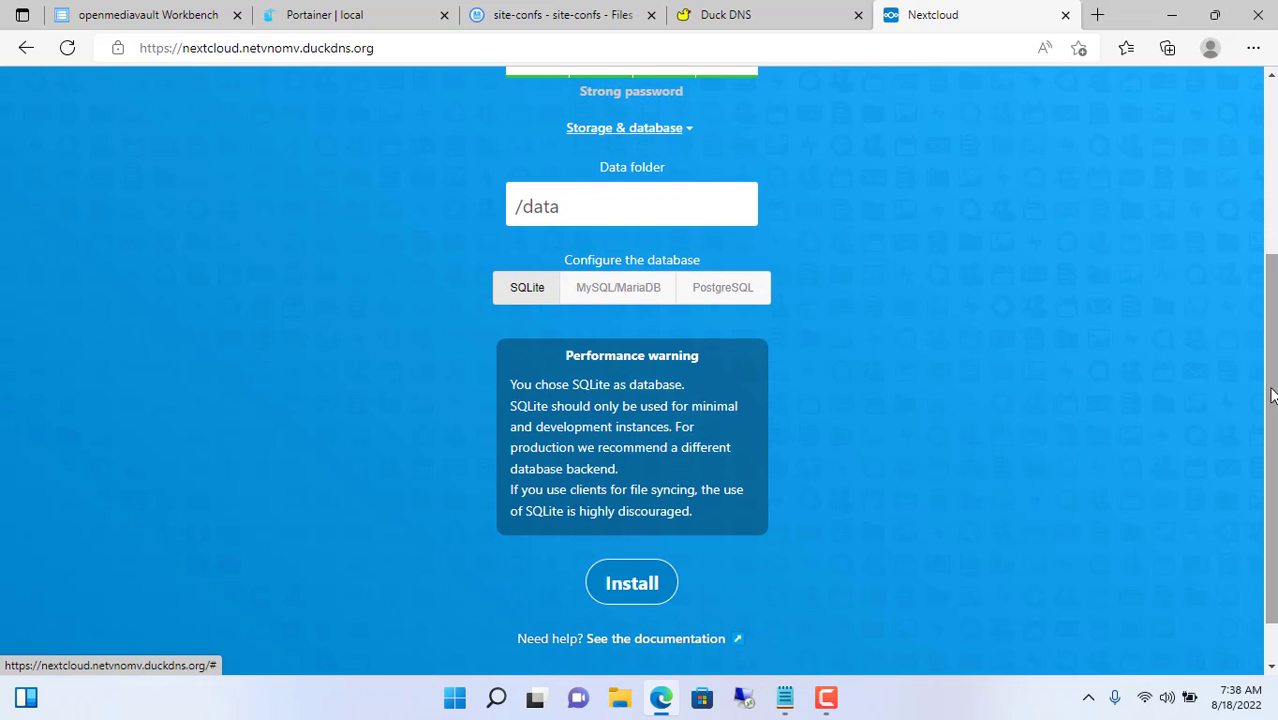
click(626, 298)
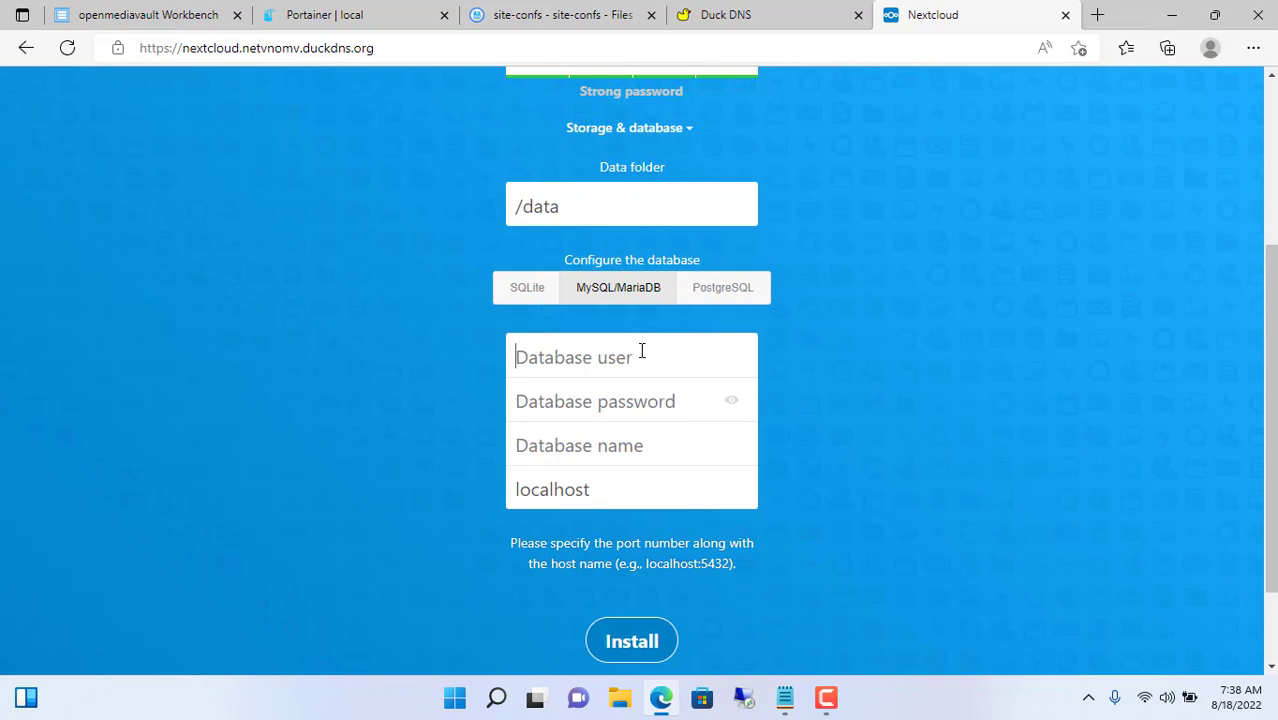
text(root)
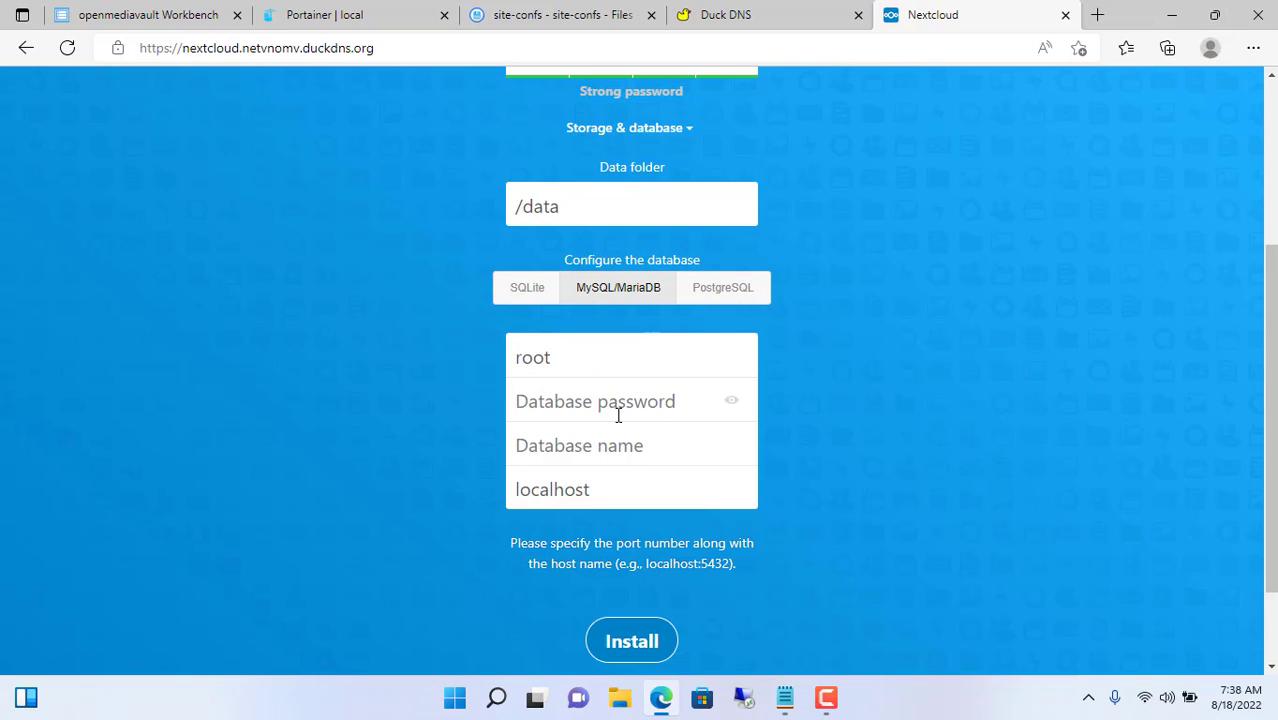
click(785, 697)
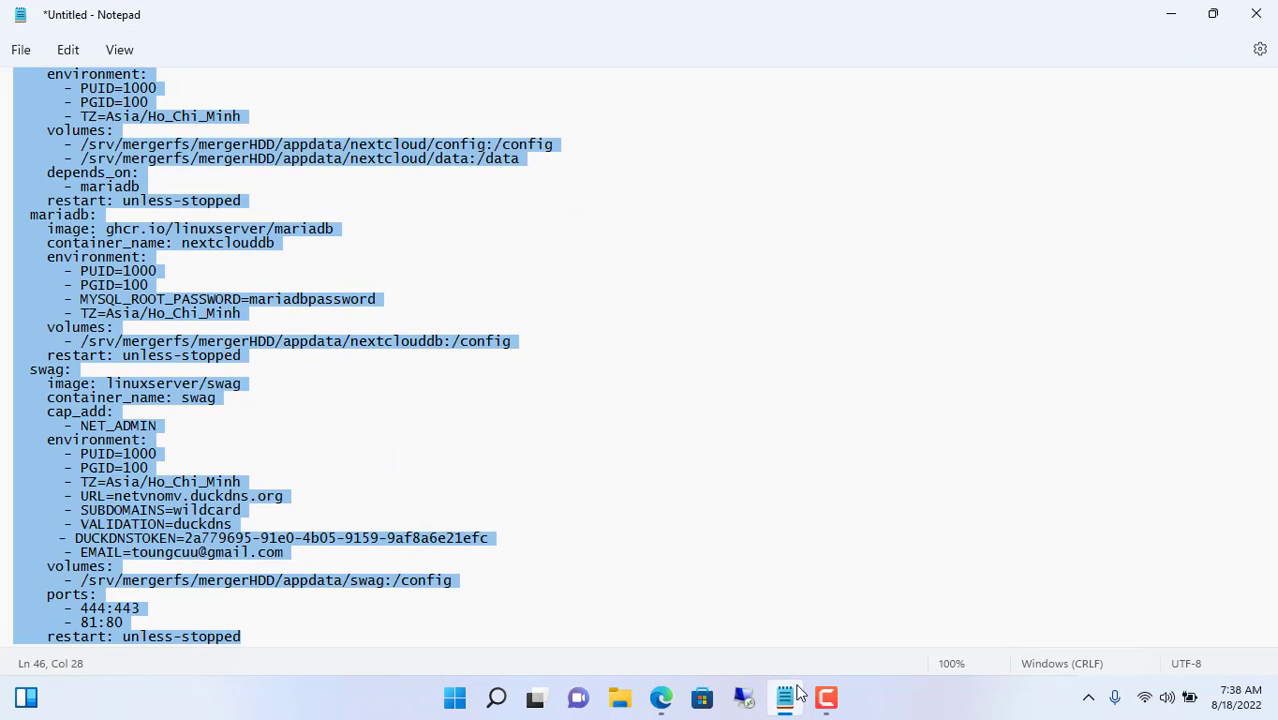
- Copy the MYSQL_ROOT_PASSWORD value from the compose file into Nextcloud's Database password field
click(560, 376)
scroll(558, 380, up, 2)
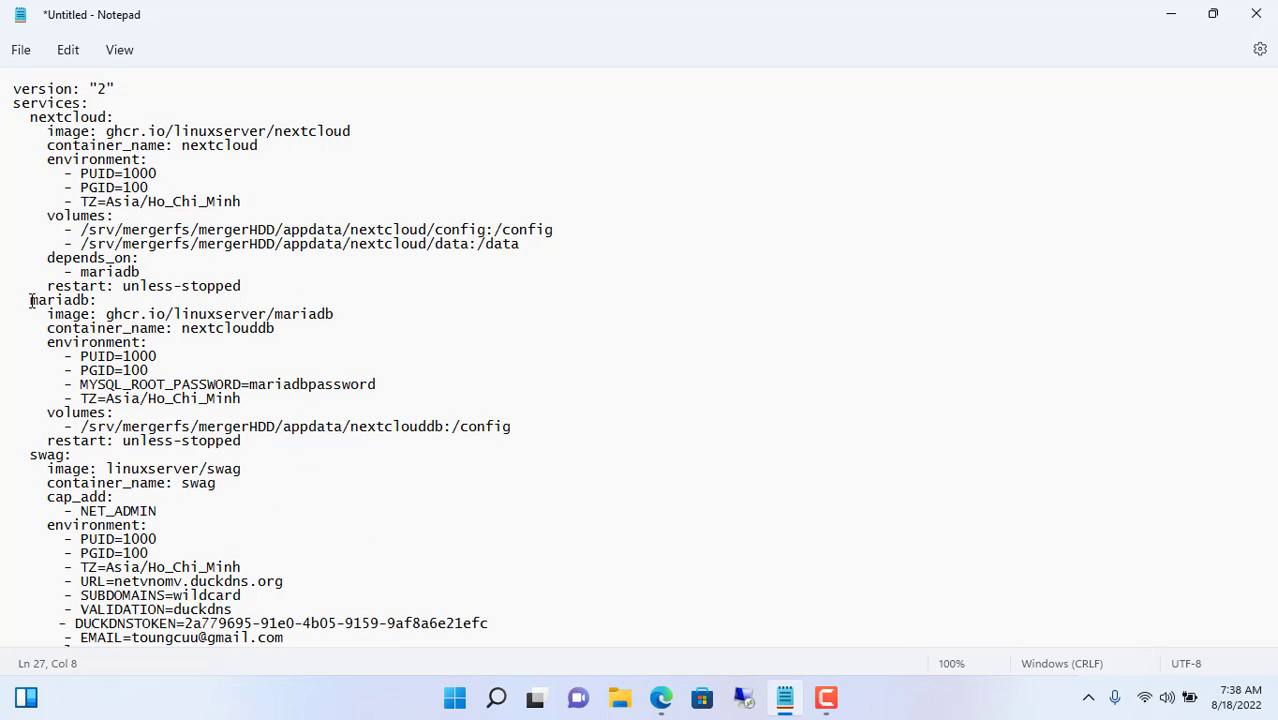
drag(31, 300, 155, 300)
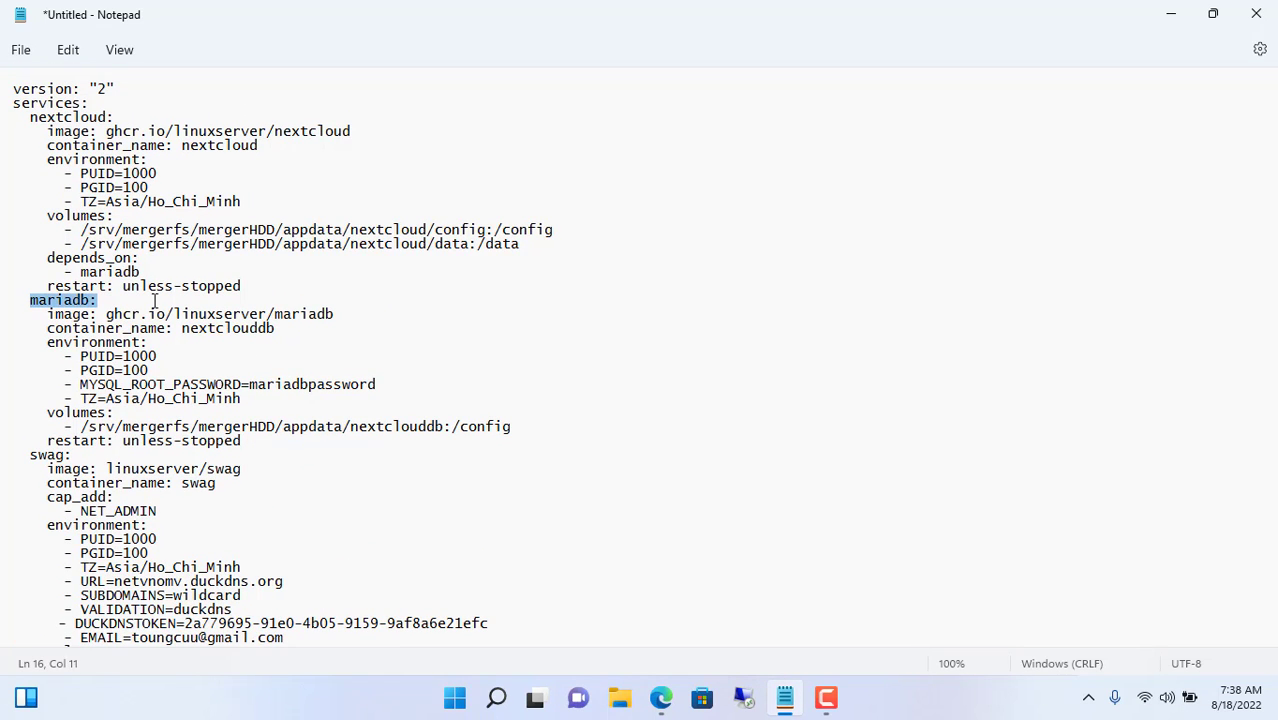
drag(81, 384, 401, 384)
click(267, 388)
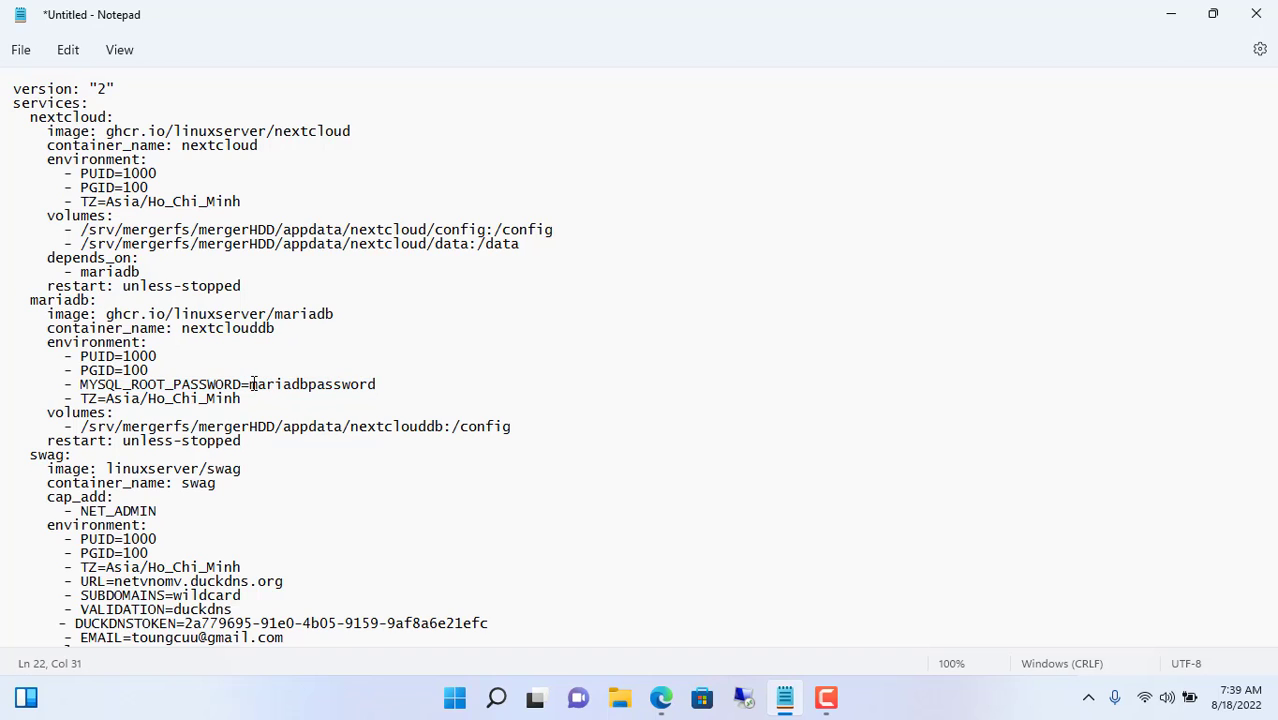
drag(270, 386, 369, 385)
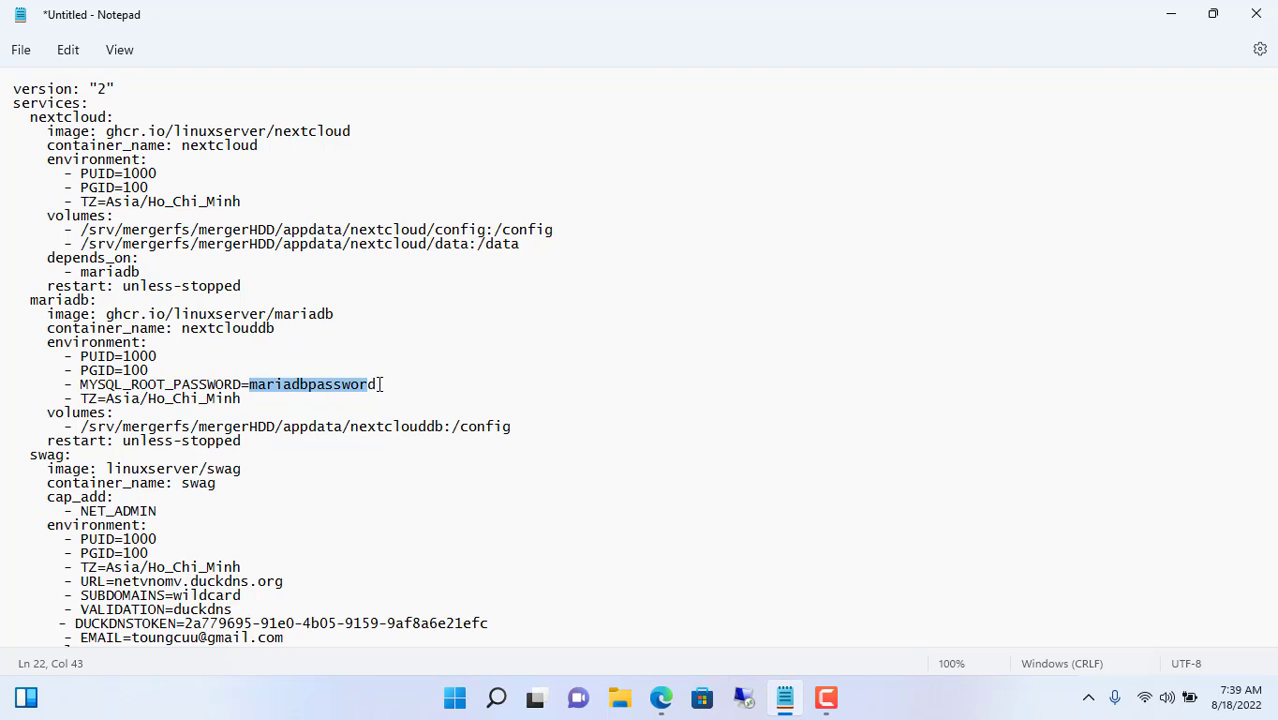
key(ctrl+c)
key(alt+Tab)
click(656, 405)
key(ctrl+v)
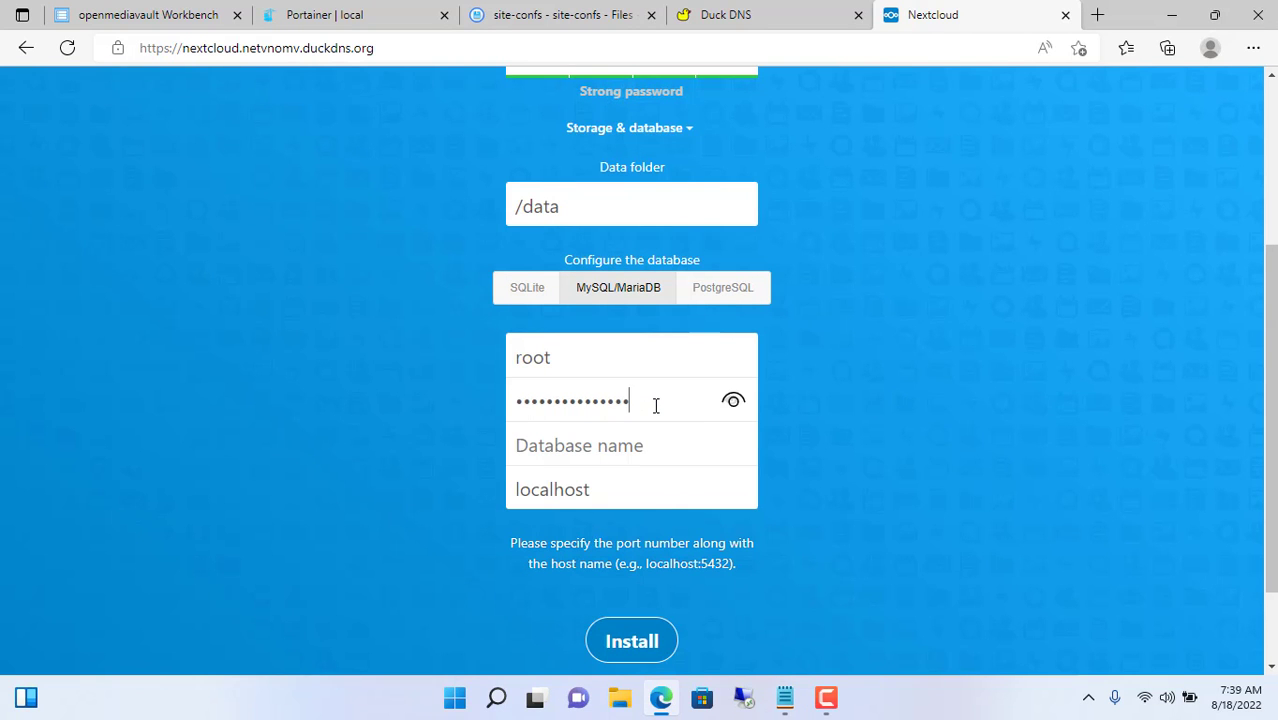
- Fill Nextcloud's Database name field with nextclouddb from the compose file
key(alt+Tab)
drag(47, 328, 290, 329)
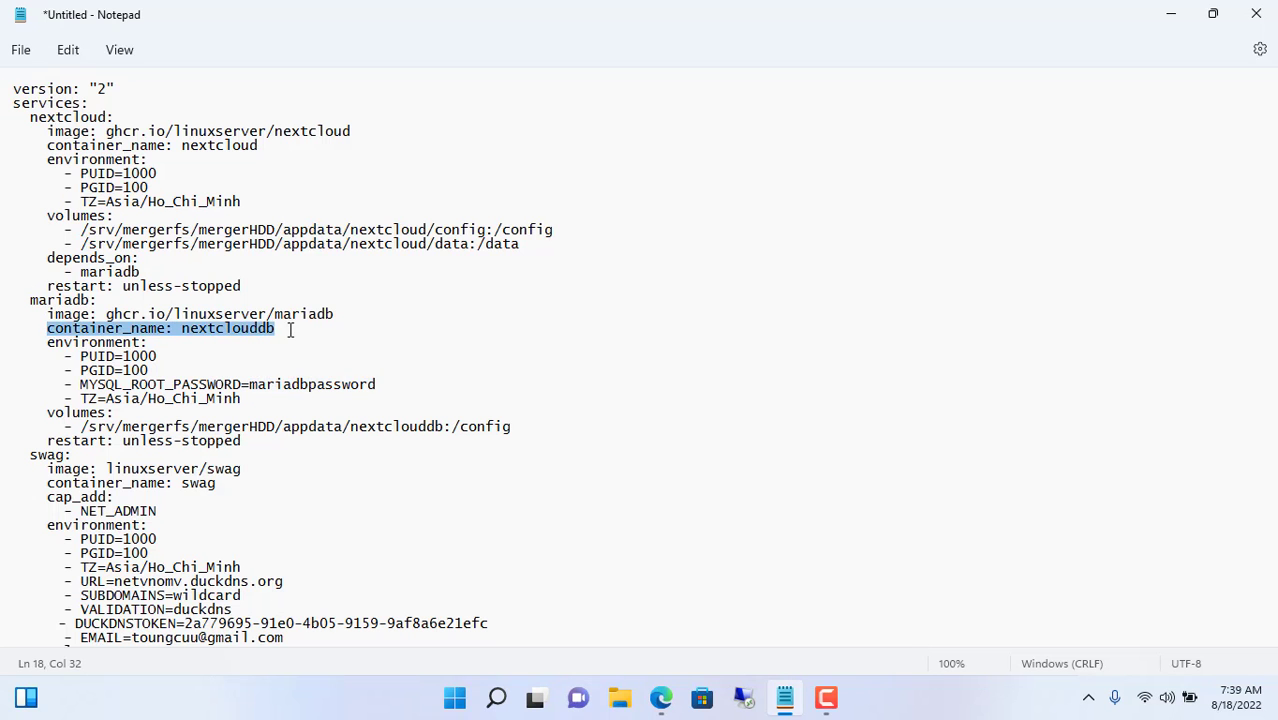
double_click(229, 330)
key(ctrl+c)
key(alt+Tab)
click(607, 455)
key(ctrl+v)
- Replace localhost in the Database host field with mariadb copied from the compose file
drag(611, 490, 469, 482)
key(BackSpace)
key(alt+Tab)
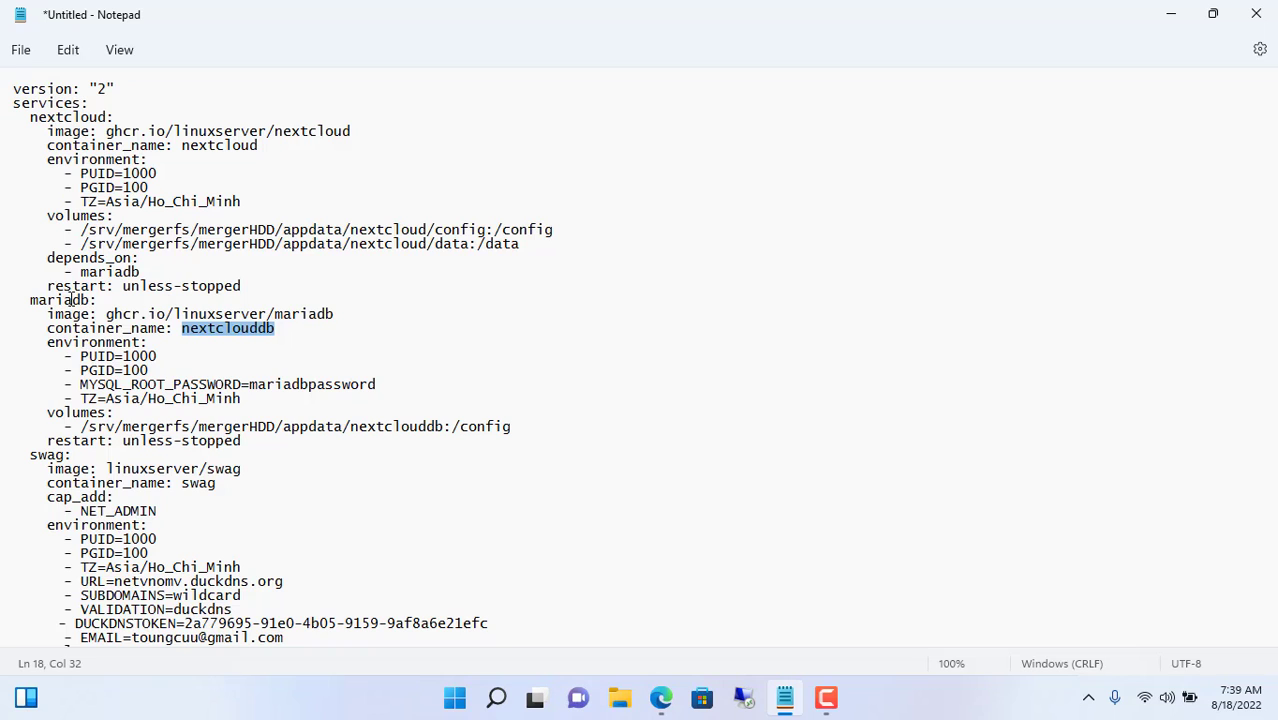
double_click(85, 300)
key(ctrl+c)
key(alt+Tab)
key(ctrl+v)
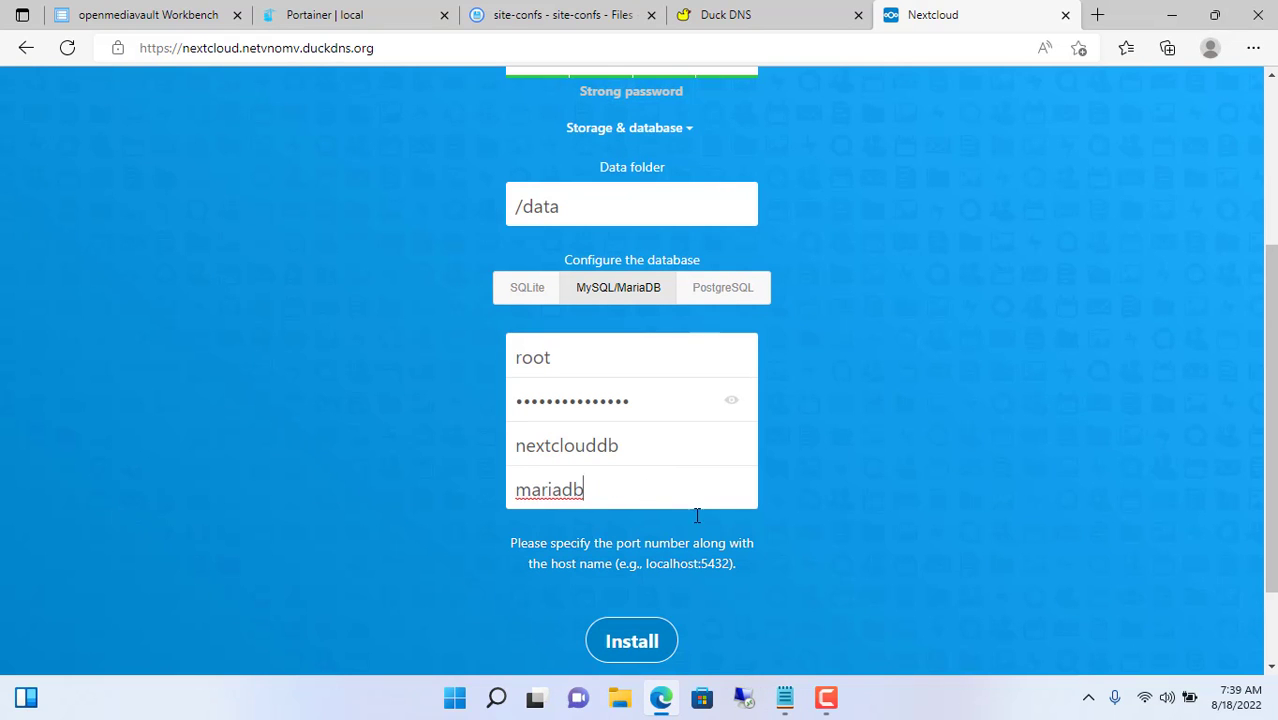
- Install Nextcloud, skip the recommended apps and dismiss the Nextcloud Hub II welcome
click(638, 638)
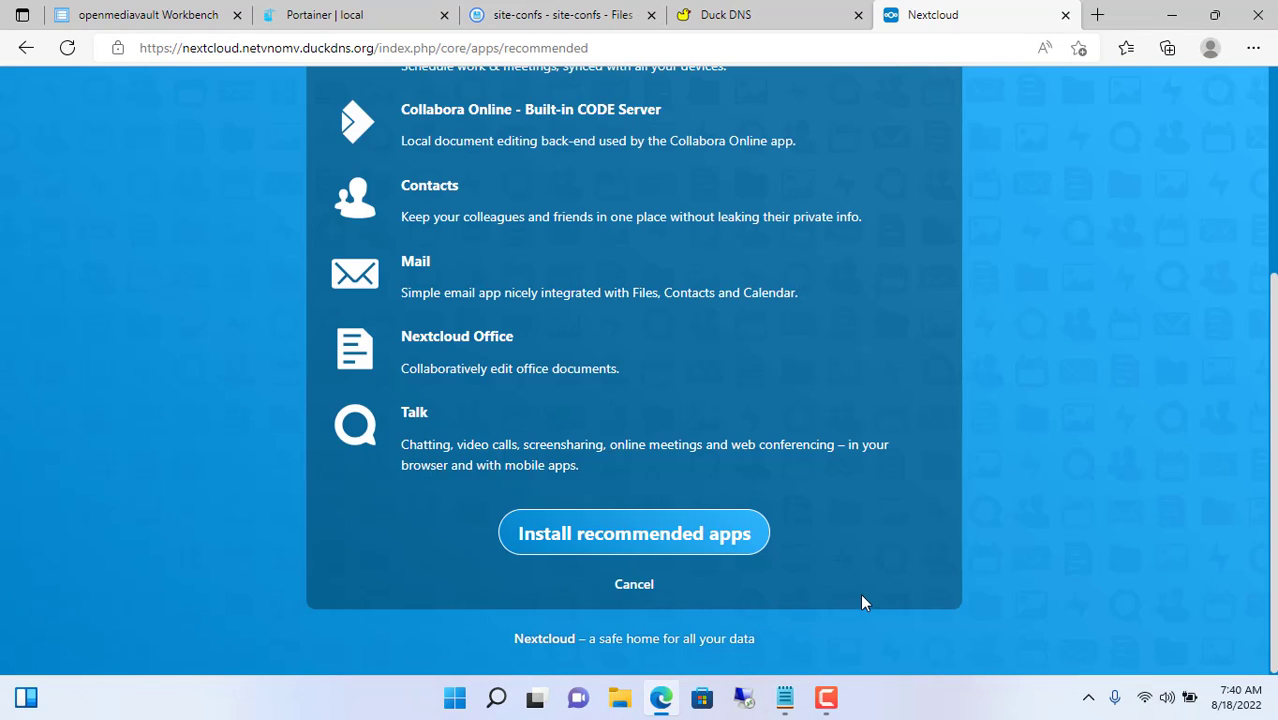
click(640, 588)
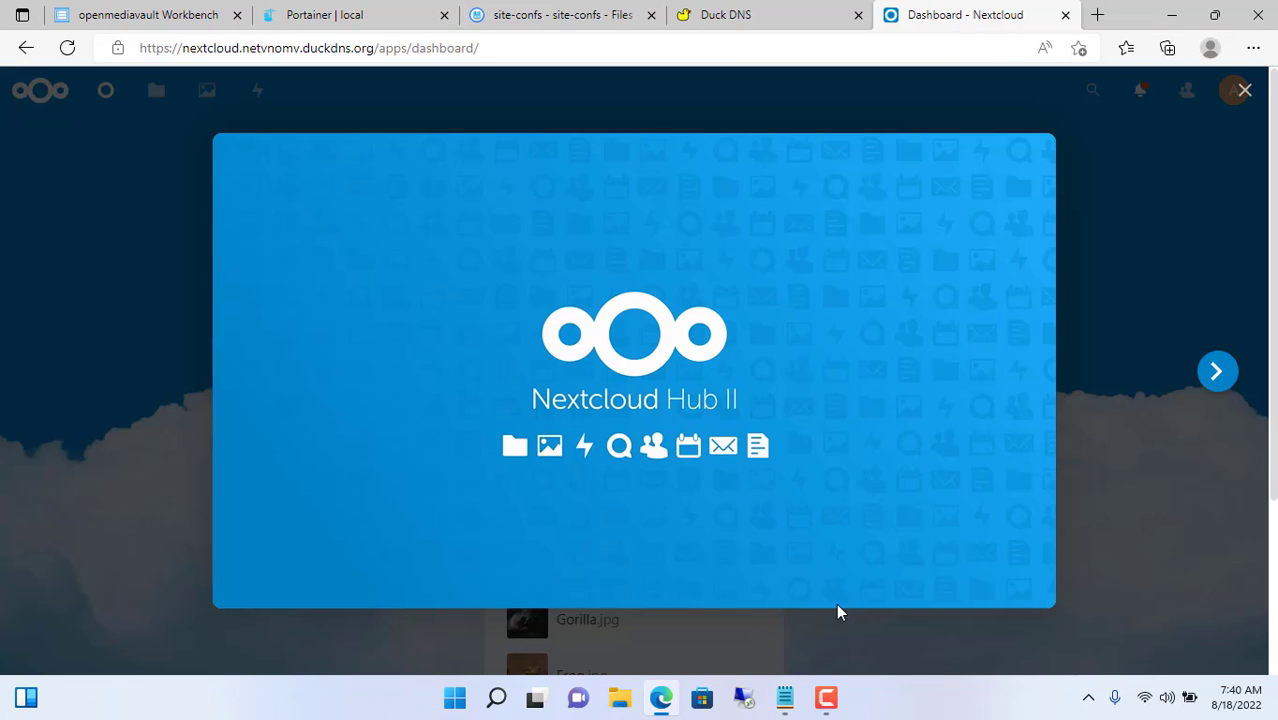
click(1245, 97)
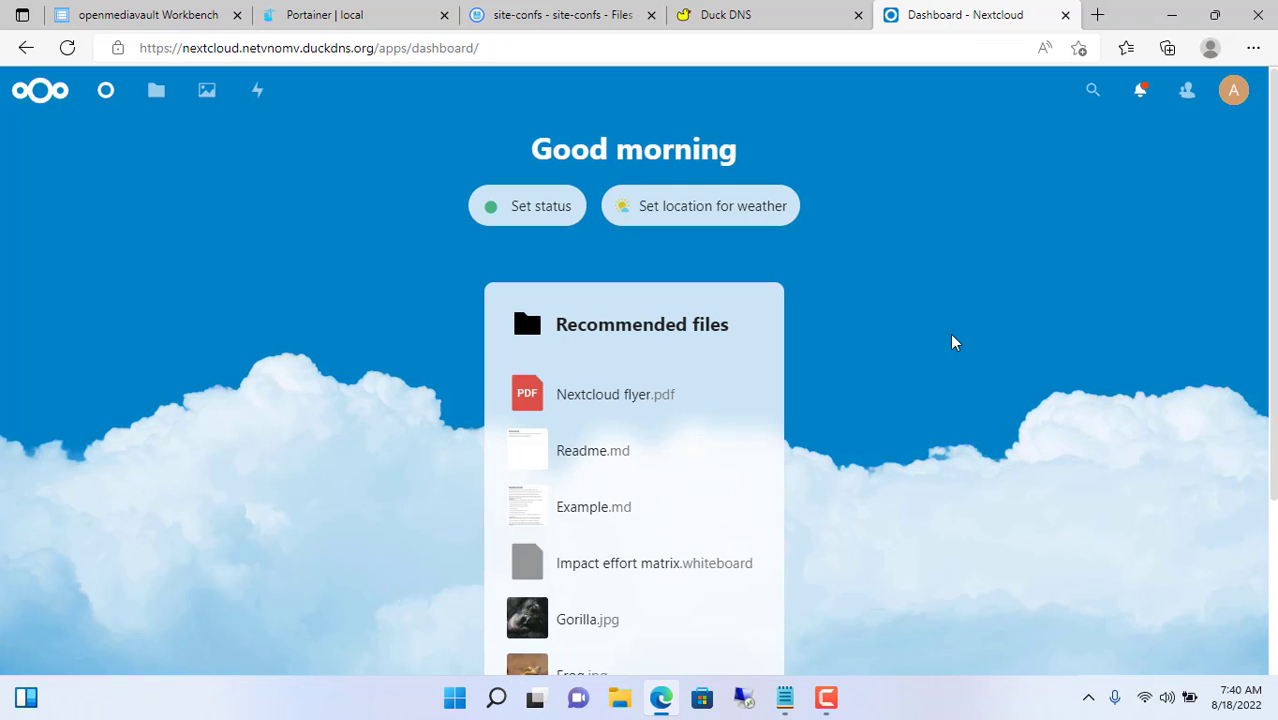
click(1233, 90)
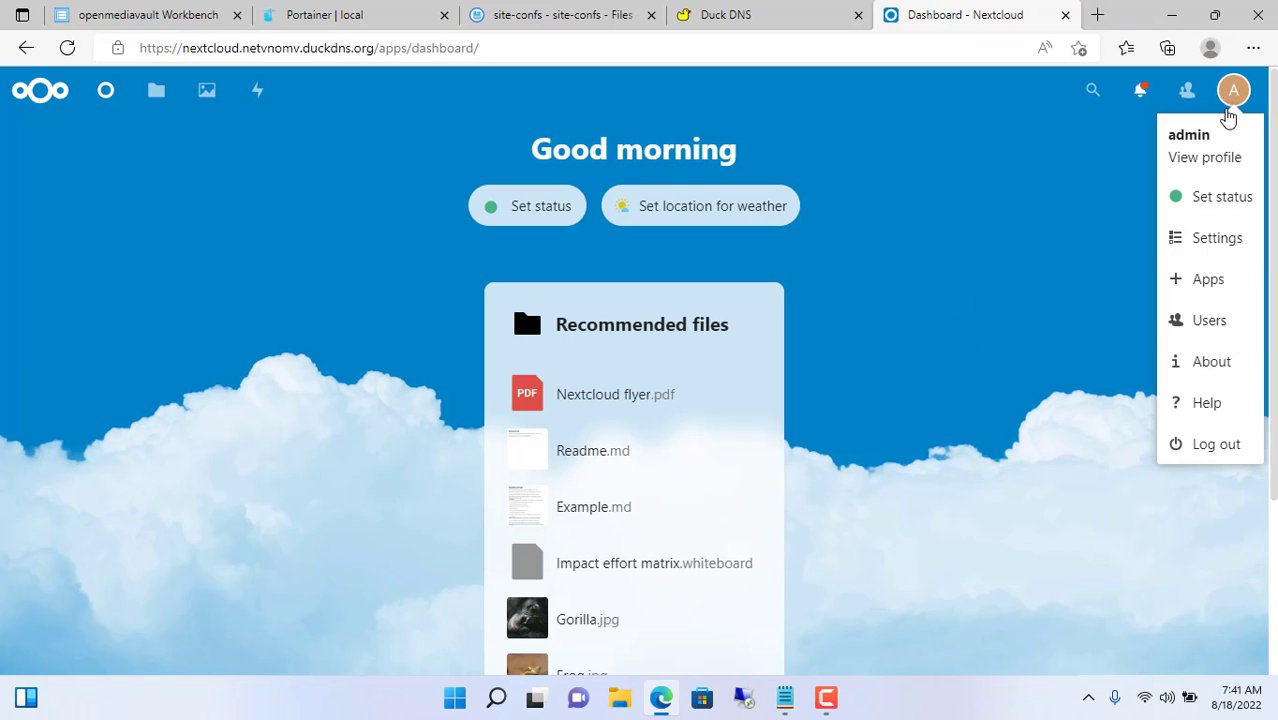
- Check Administration > System disk info (2.24 TB disk, 2.2 TB free), then go to Files
click(1215, 245)
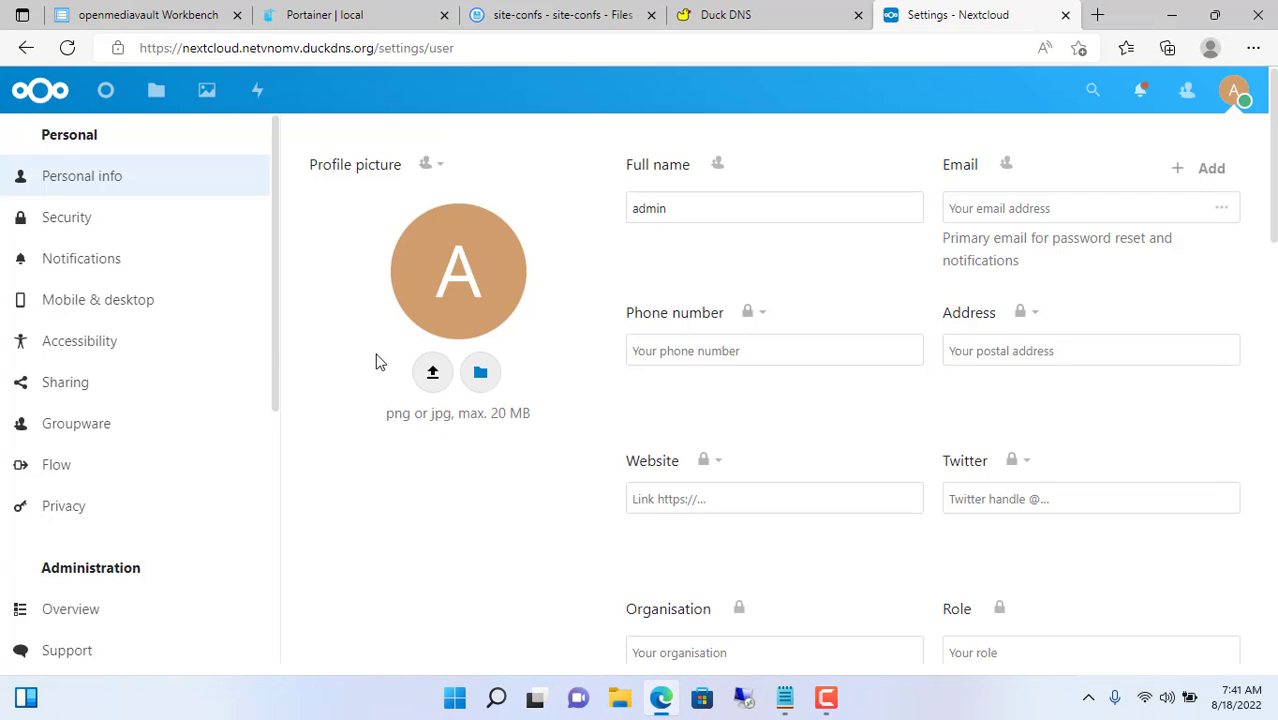
drag(280, 343, 277, 610)
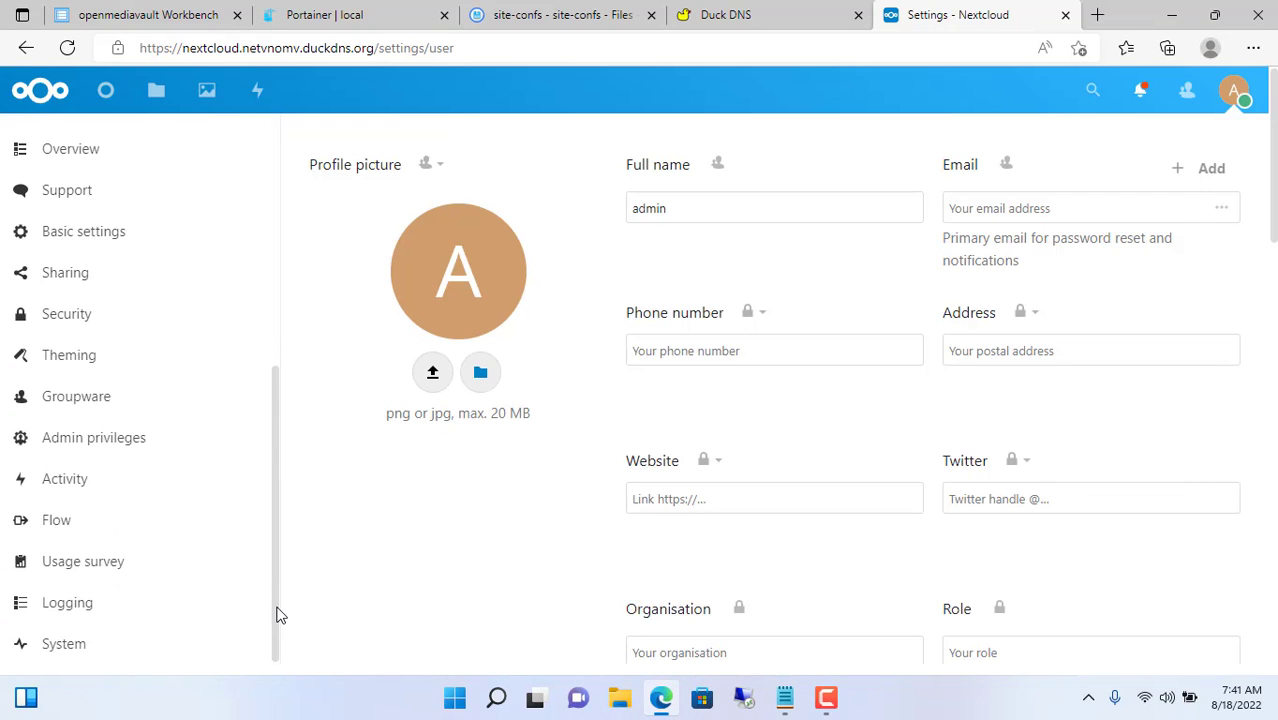
click(78, 650)
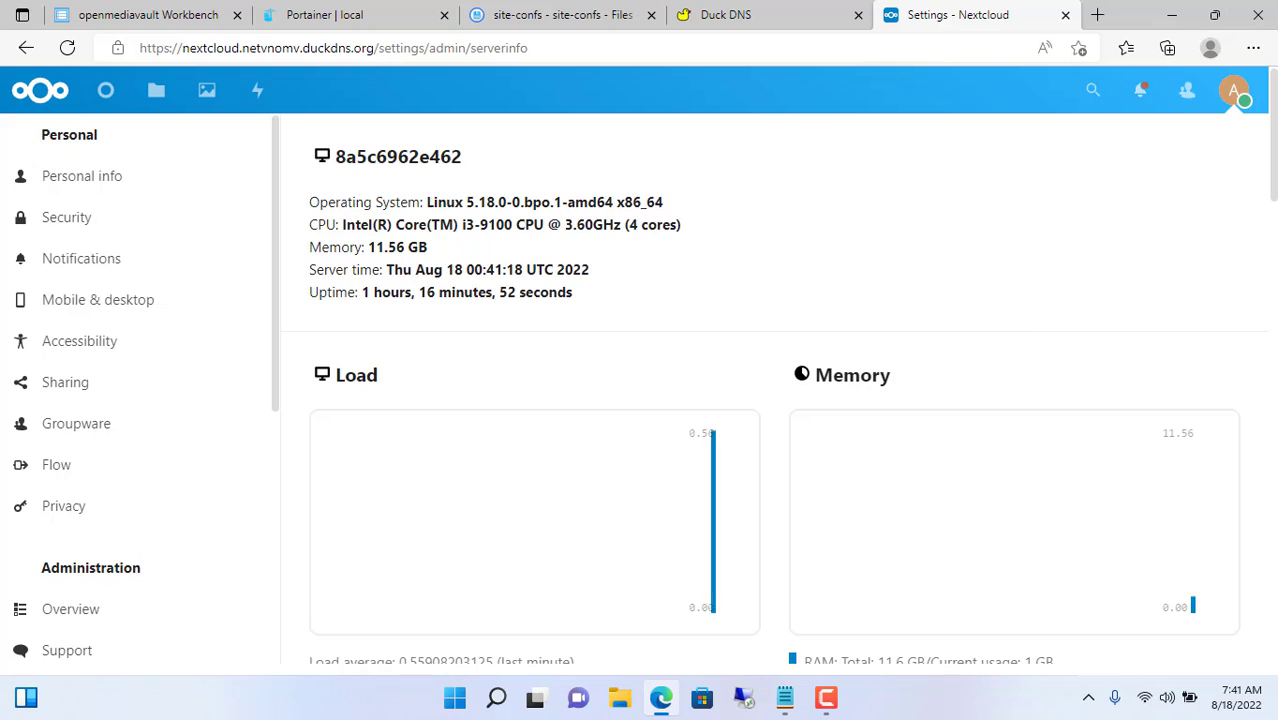
drag(1274, 176, 1257, 310)
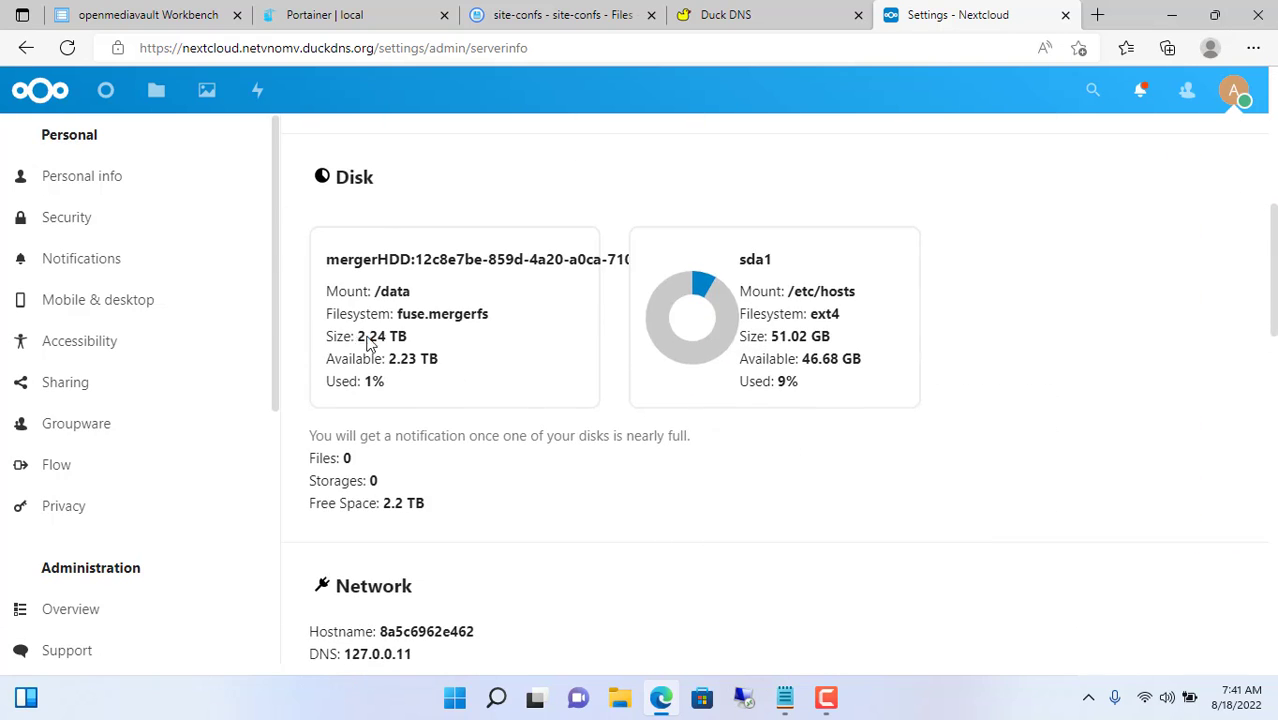
drag(363, 343, 422, 342)
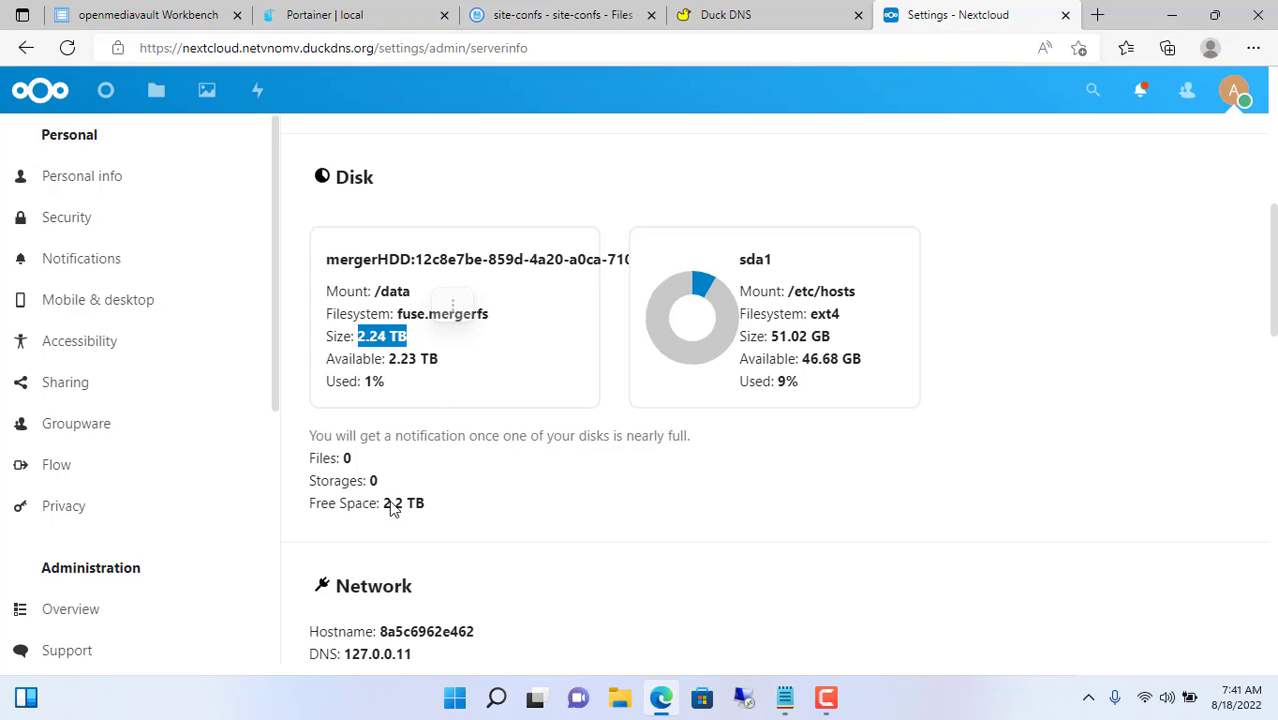
drag(383, 508, 428, 512)
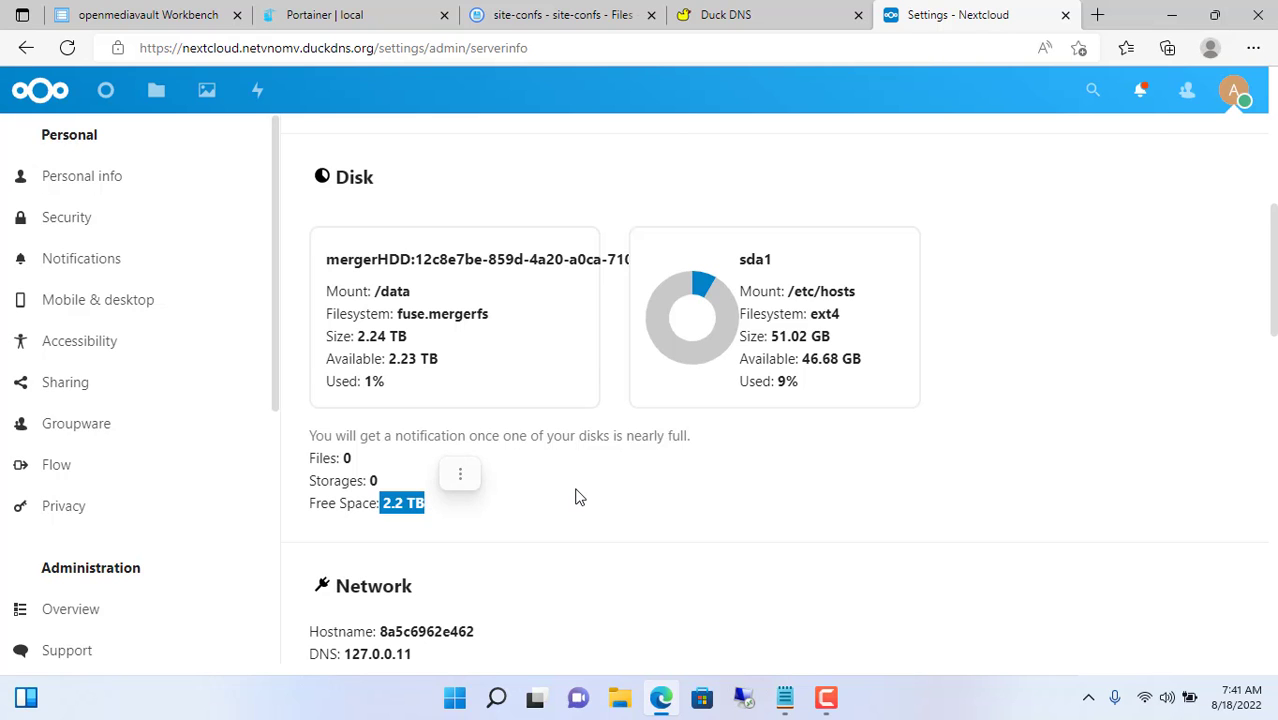
scroll(574, 497, up, 8)
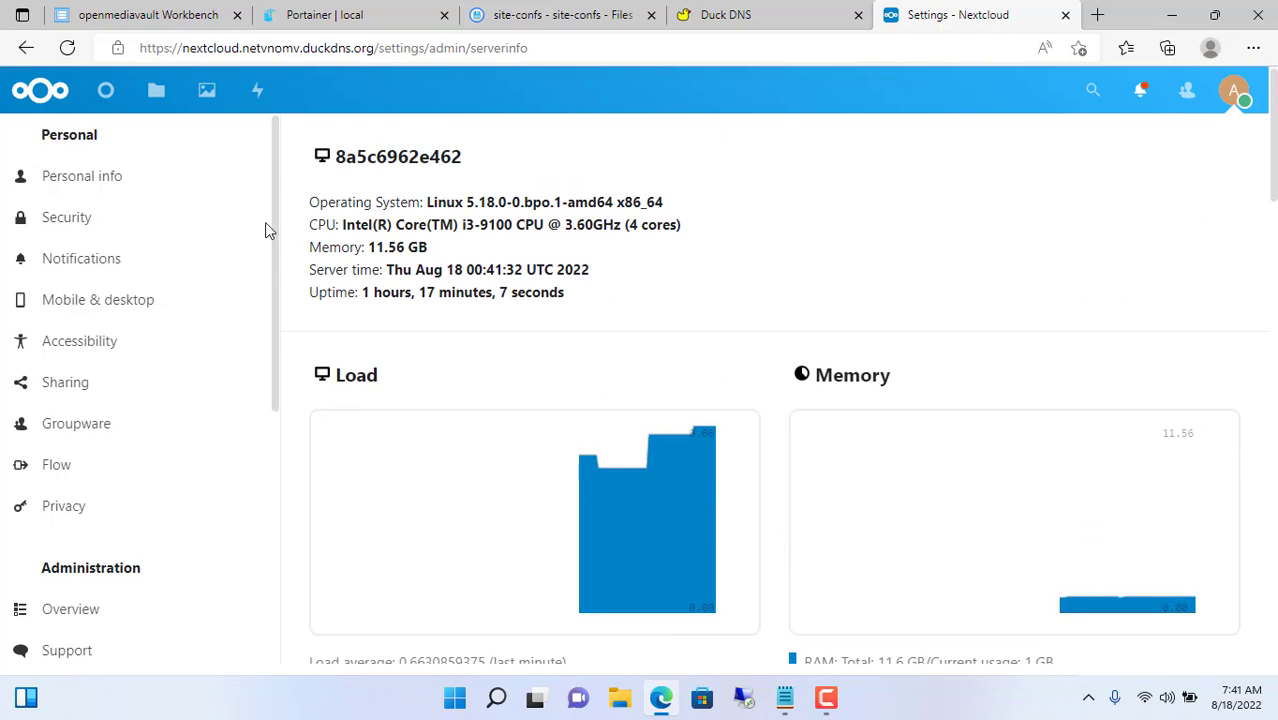
click(165, 108)
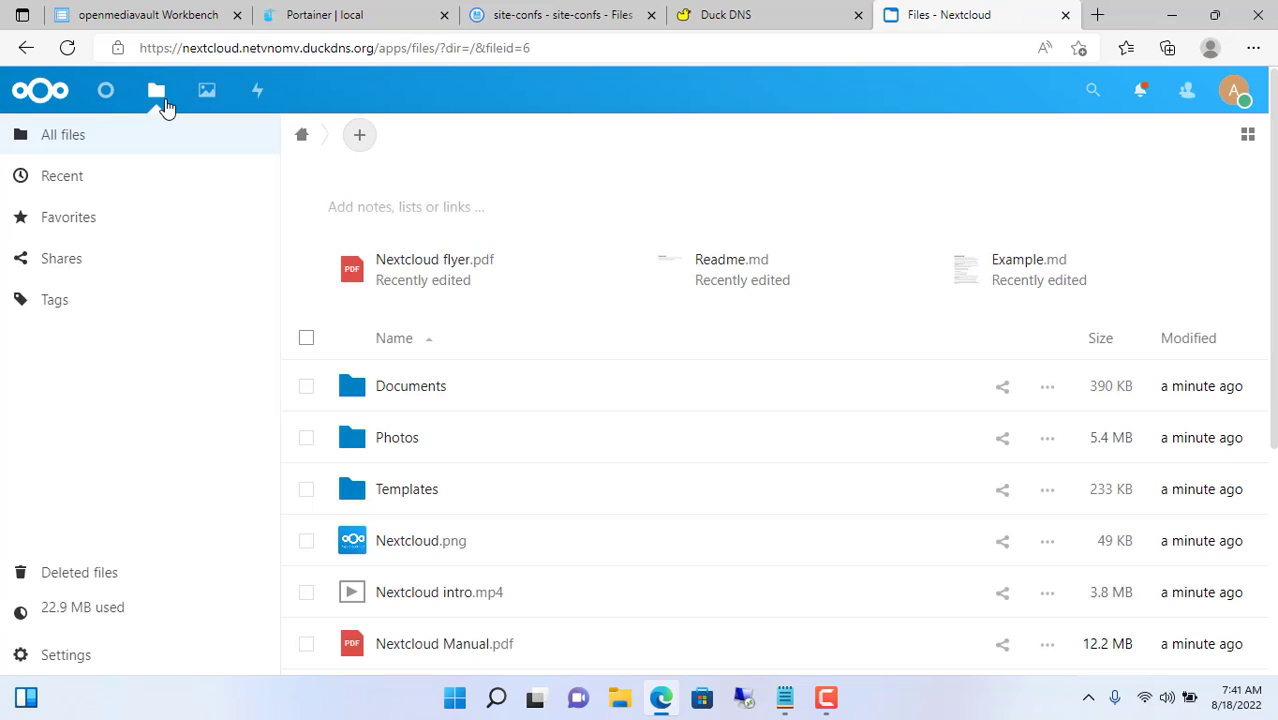
- Upload default and nextcloud.subdomain.conf from Downloads into All files
click(360, 134)
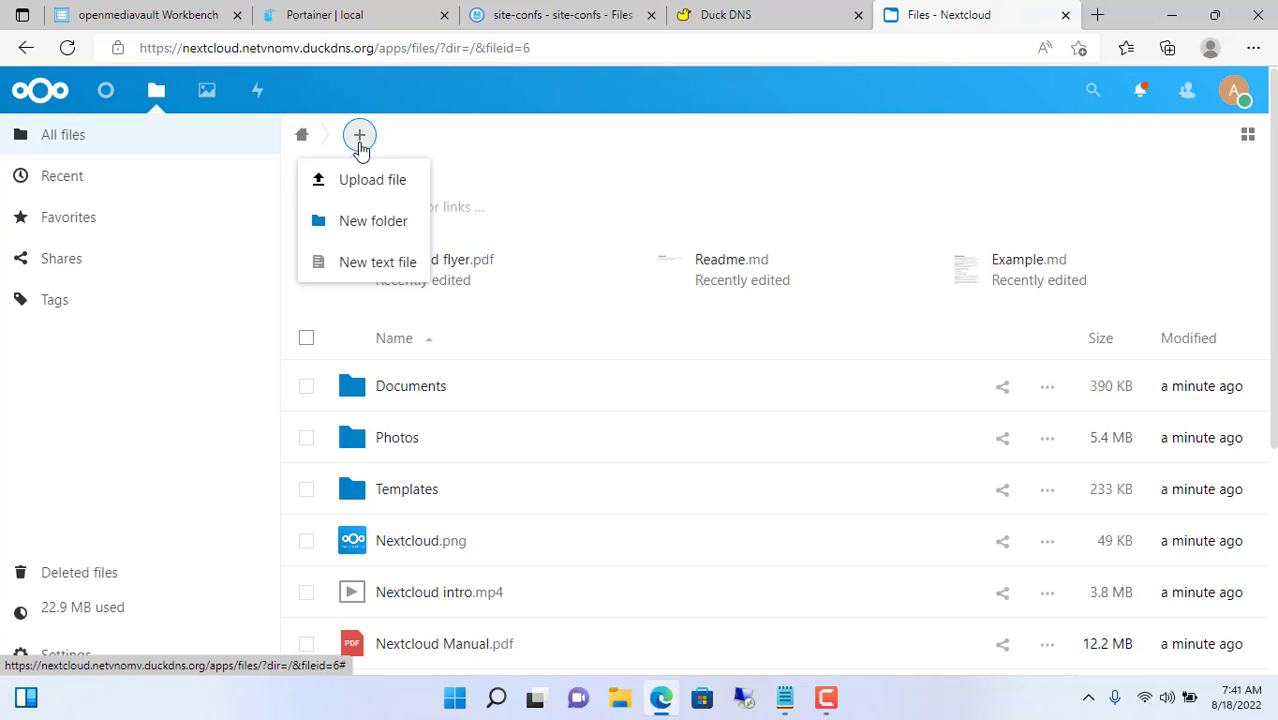
click(365, 180)
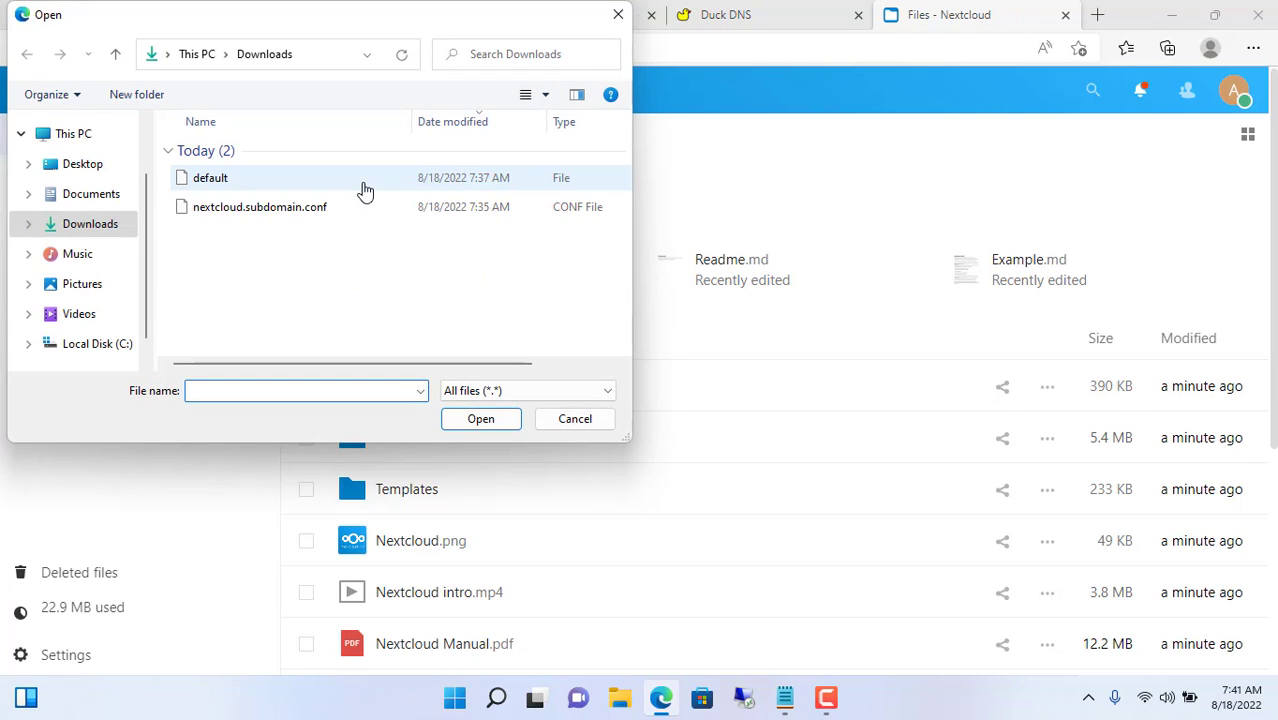
drag(208, 273, 270, 170)
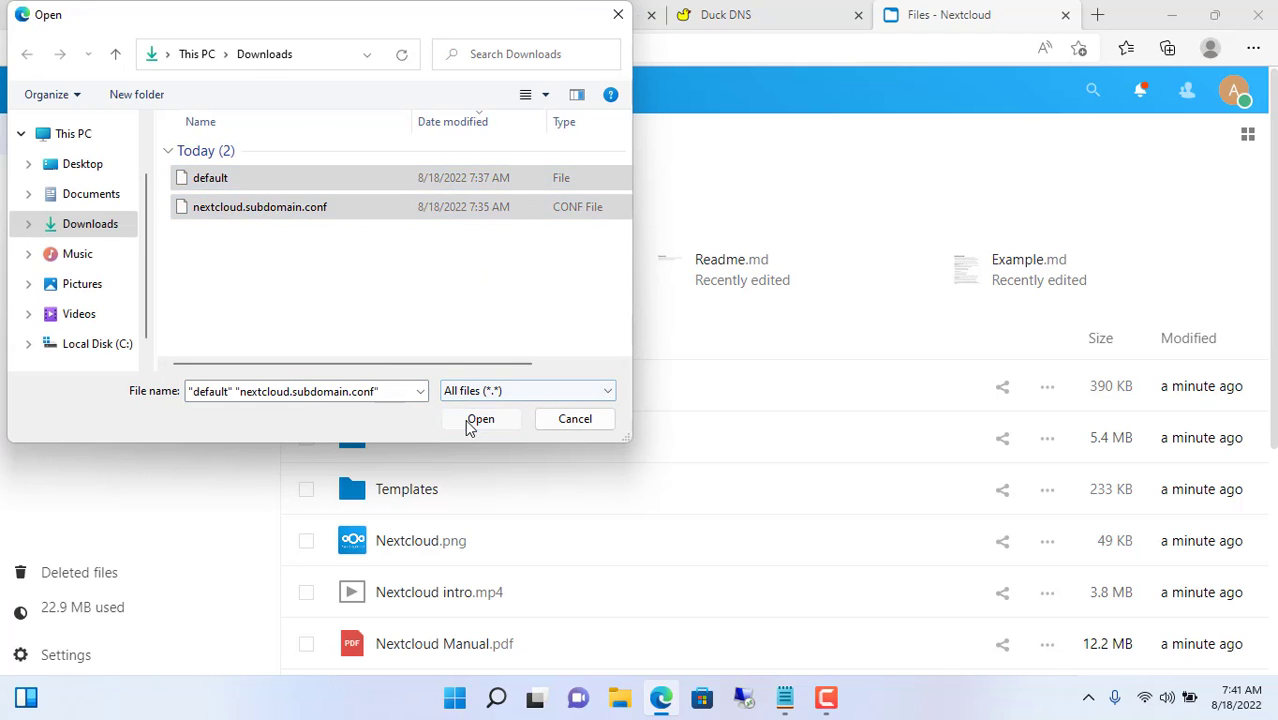
click(472, 420)
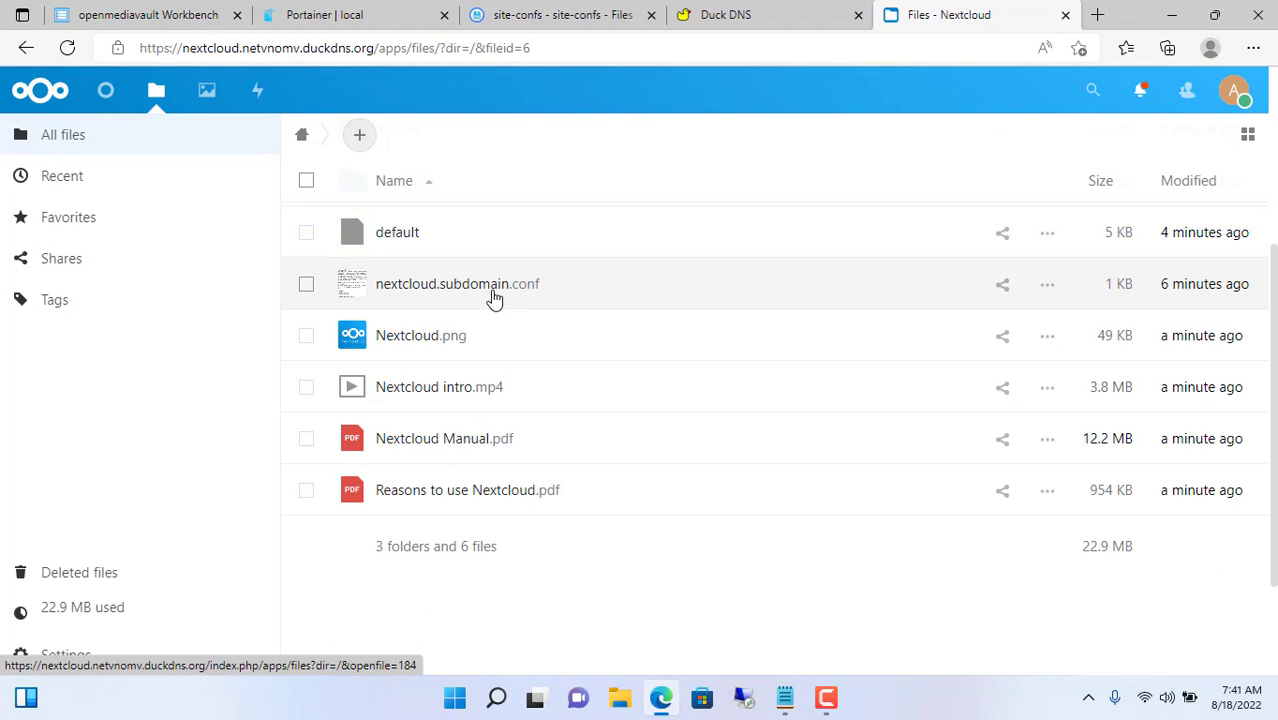
- Upload Install Nextcloud on OMV.txt from the Desktop into All files
click(359, 134)
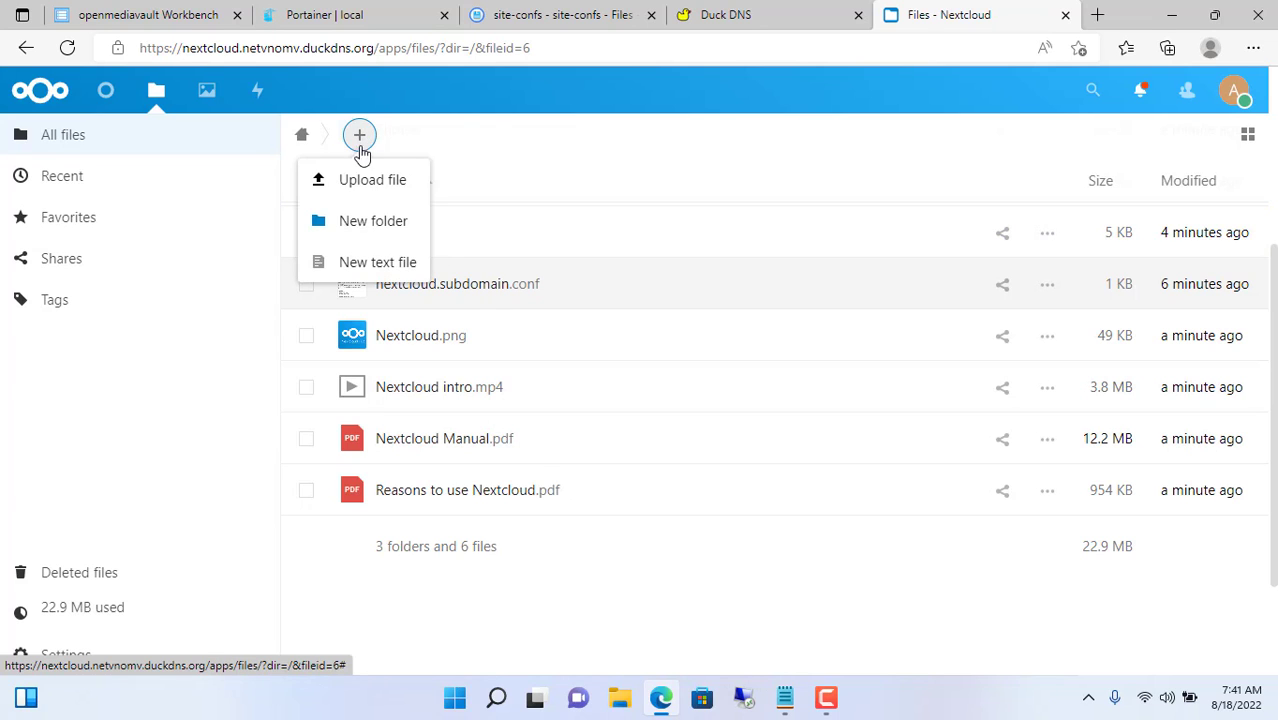
click(364, 184)
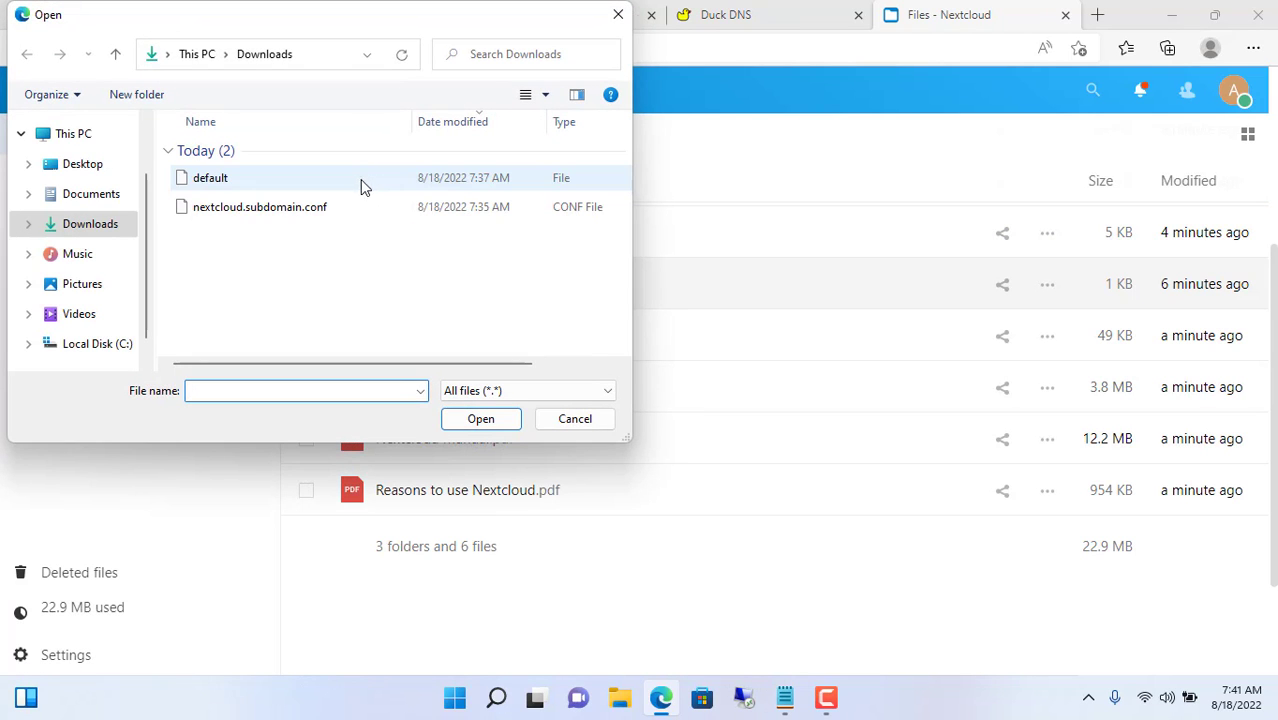
click(88, 170)
click(220, 180)
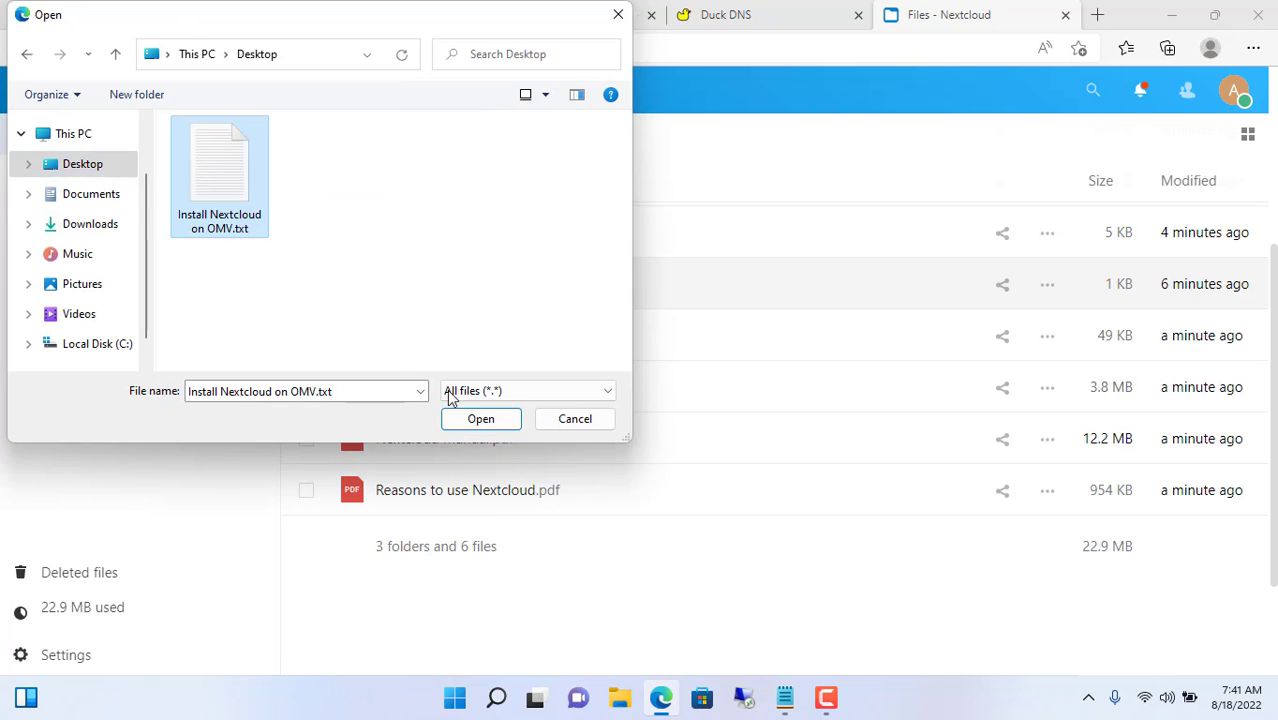
click(479, 419)
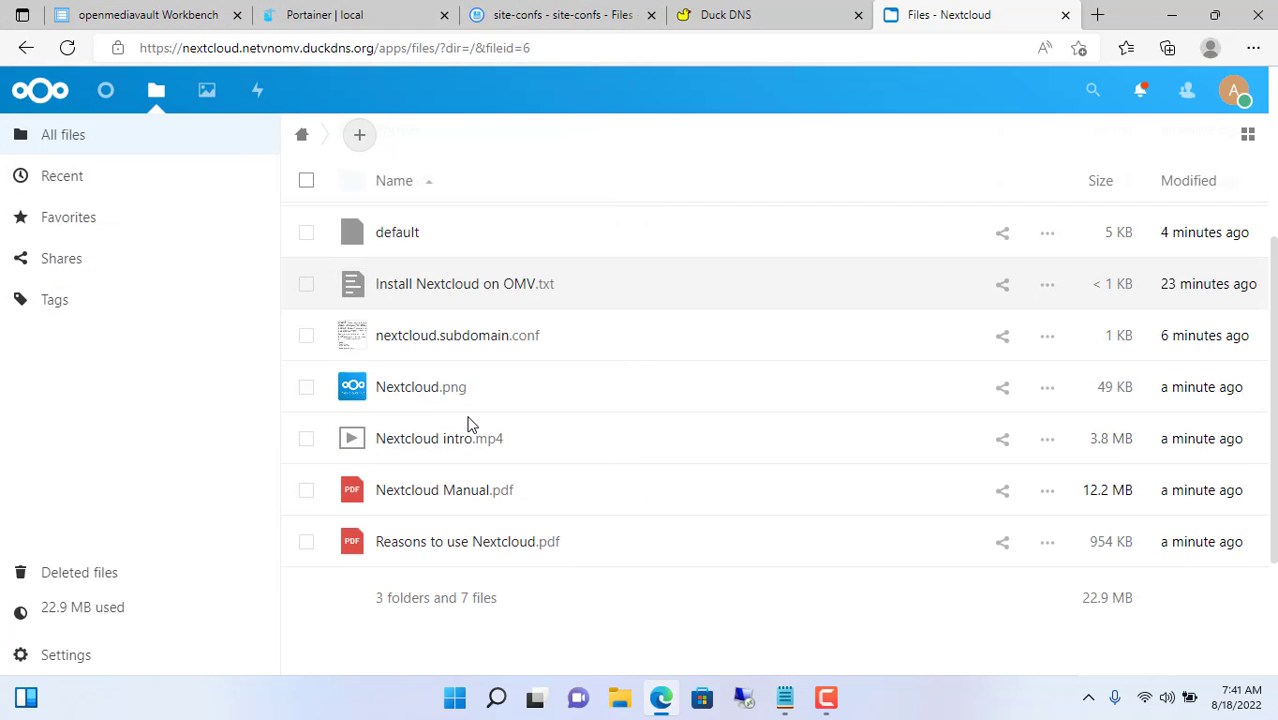